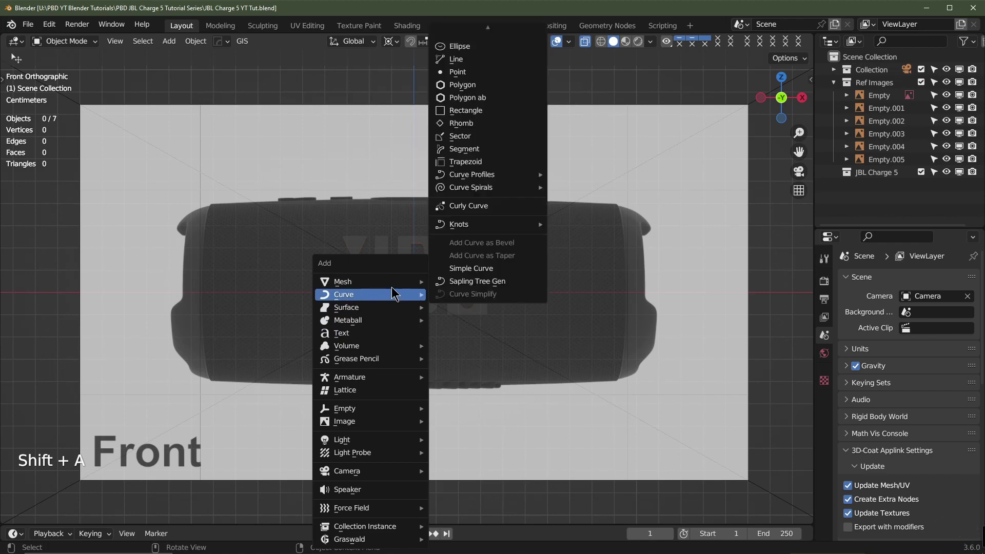
Add an 18-vertex mesh cylinder at the origin and rotate it 90° about Y so it lies along the speaker's length
{"action": "mouse_move", "coordinate": [391, 283]}
{"action": "left_click", "coordinate": [475, 349]}
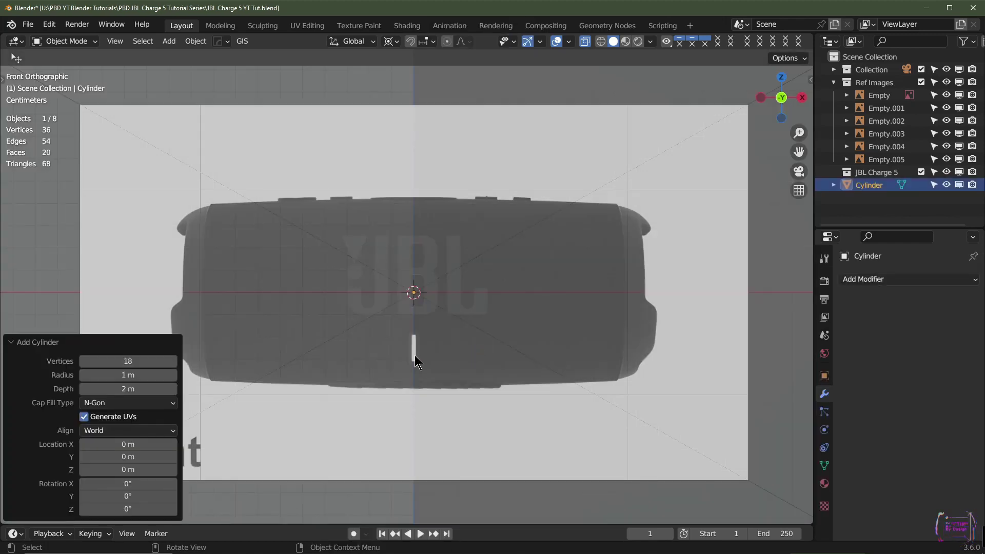
{"action": "scroll", "coordinate": [414, 355], "scroll_direction": "down", "scroll_amount": 3}
{"action": "left_click_drag", "start_coordinate": [127, 361], "coordinate": [378, 225]}
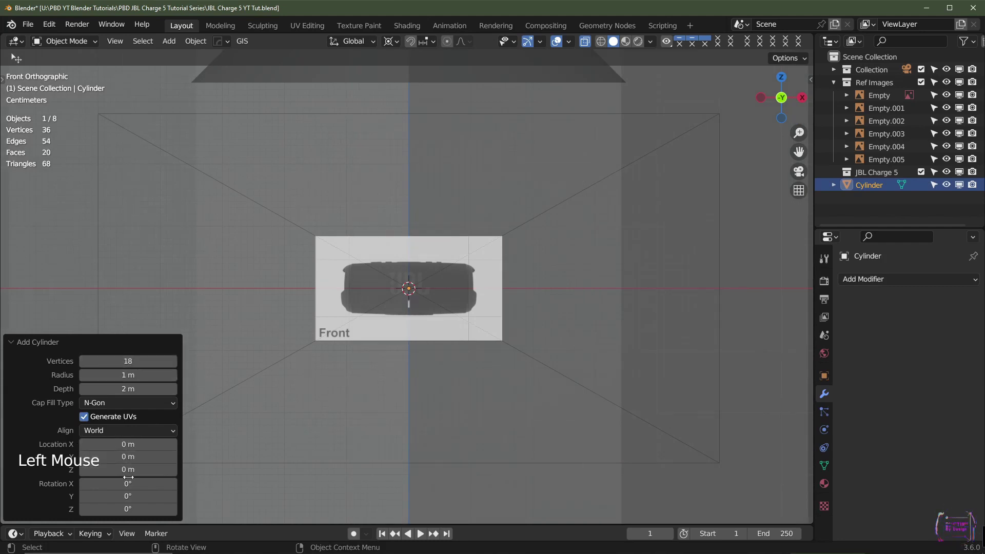
{"action": "left_click", "coordinate": [133, 497]}
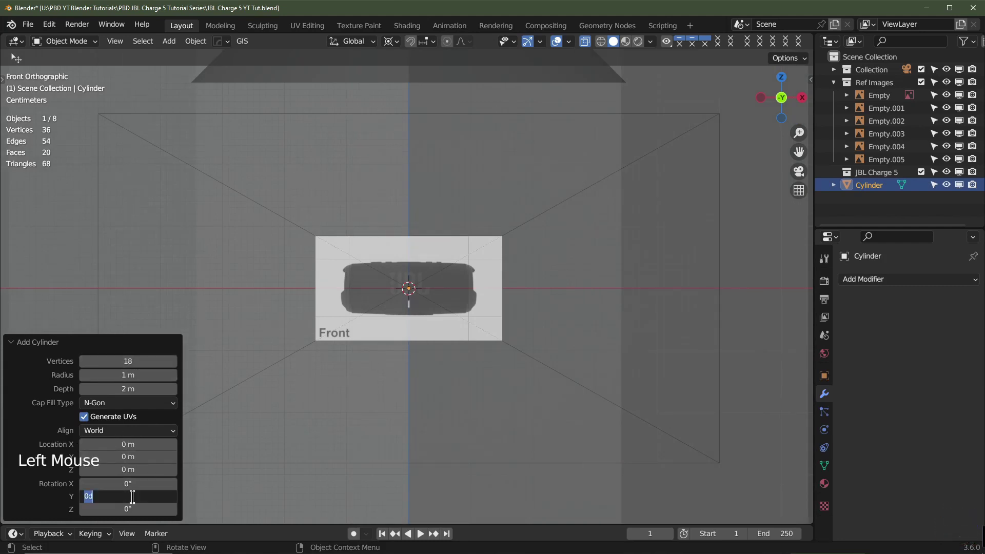
{"action": "type", "text": "90"}
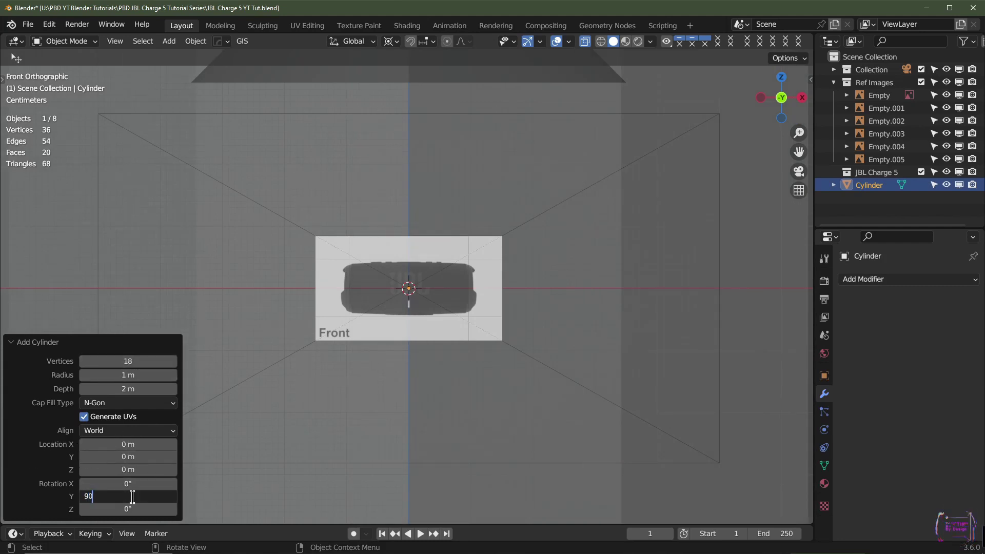
{"action": "key", "text": "Return"}
{"action": "scroll", "coordinate": [390, 466], "scroll_direction": "down", "scroll_amount": 2}
{"action": "scroll", "coordinate": [562, 416], "scroll_direction": "down", "scroll_amount": 2}
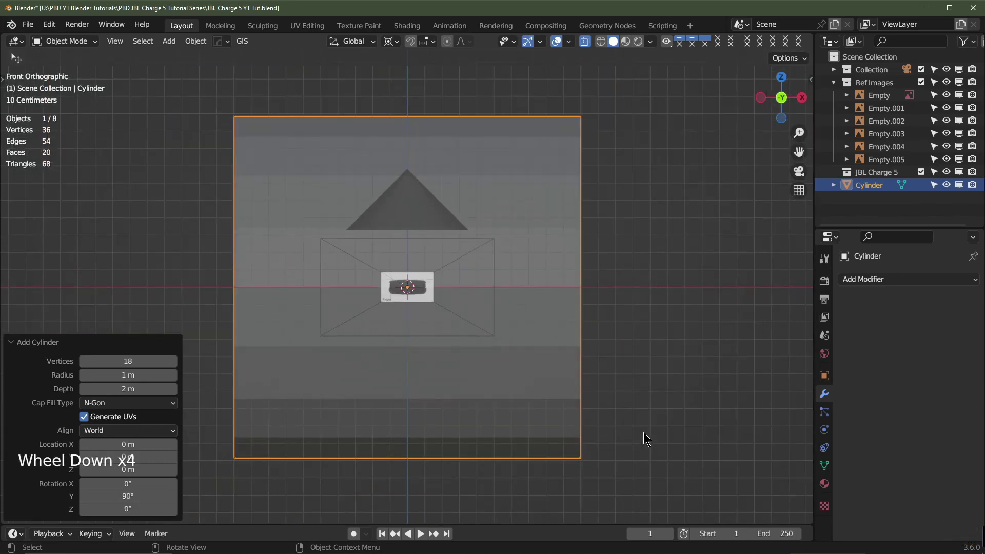
Scale the cylinder uniformly by 0.1 and again by 0.95 to fit the speaker body's width in the front reference
{"action": "key", "text": "s"}
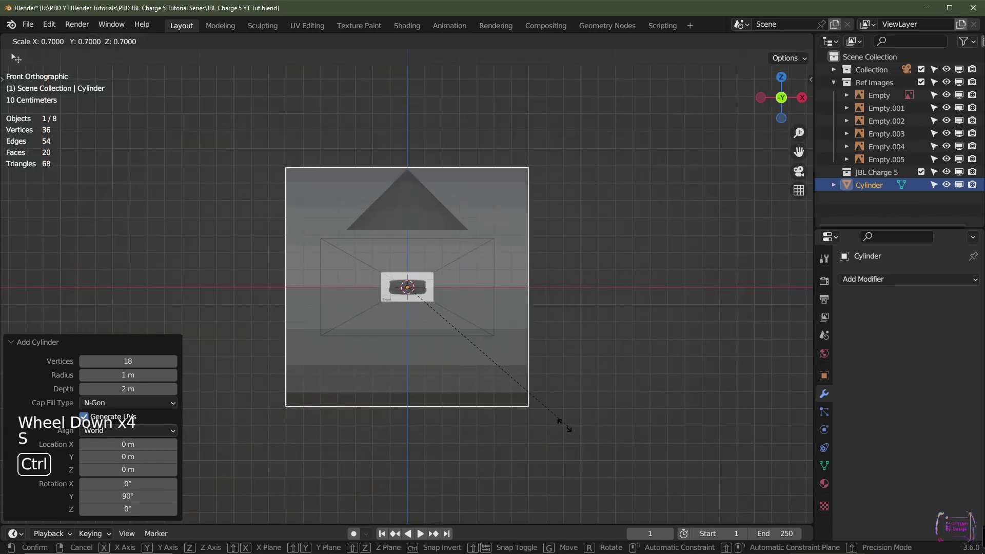
{"action": "left_click", "coordinate": [430, 328]}
{"action": "scroll", "coordinate": [492, 363], "scroll_direction": "up", "scroll_amount": 6}
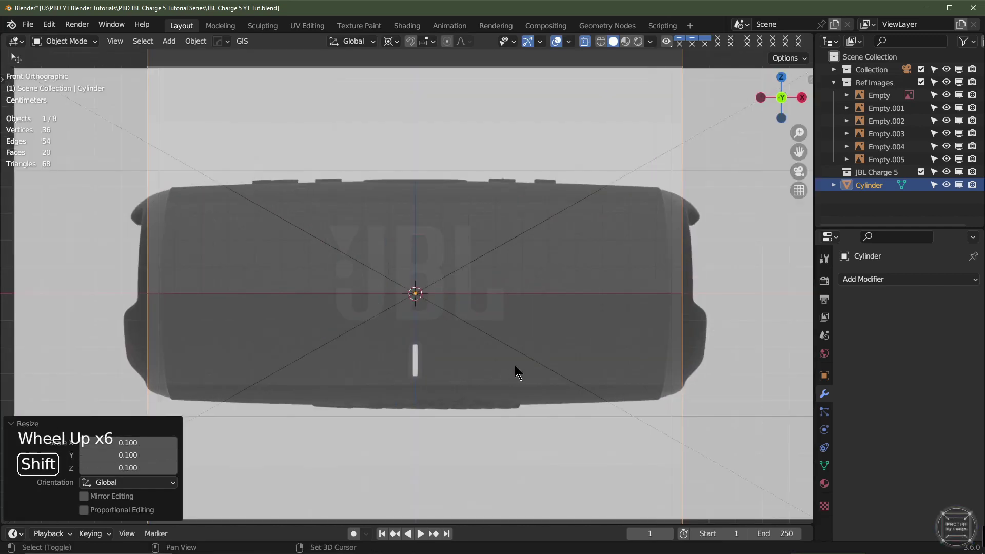
{"action": "middle_click_drag", "start_coordinate": [517, 372], "coordinate": [585, 364], "text": "shift"}
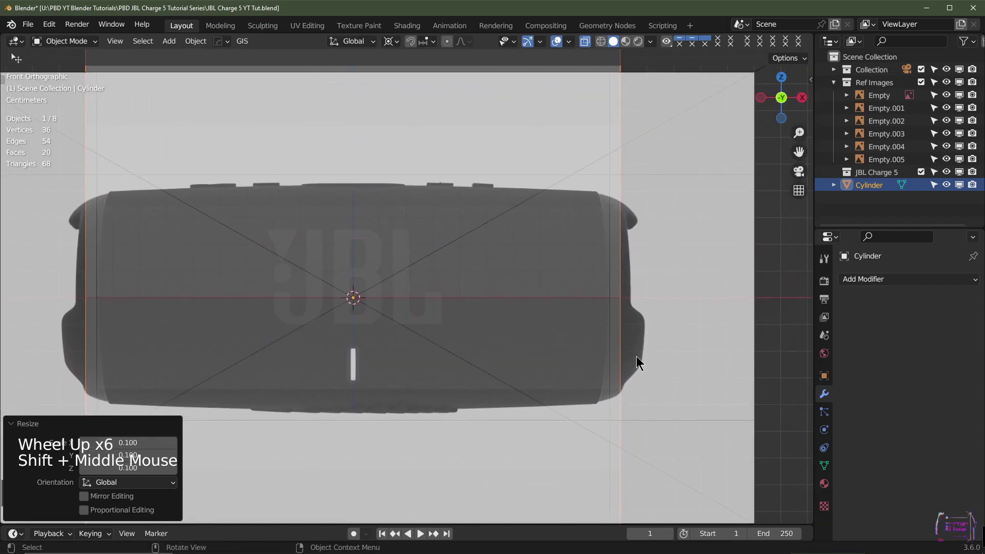
{"action": "key", "text": "s"}
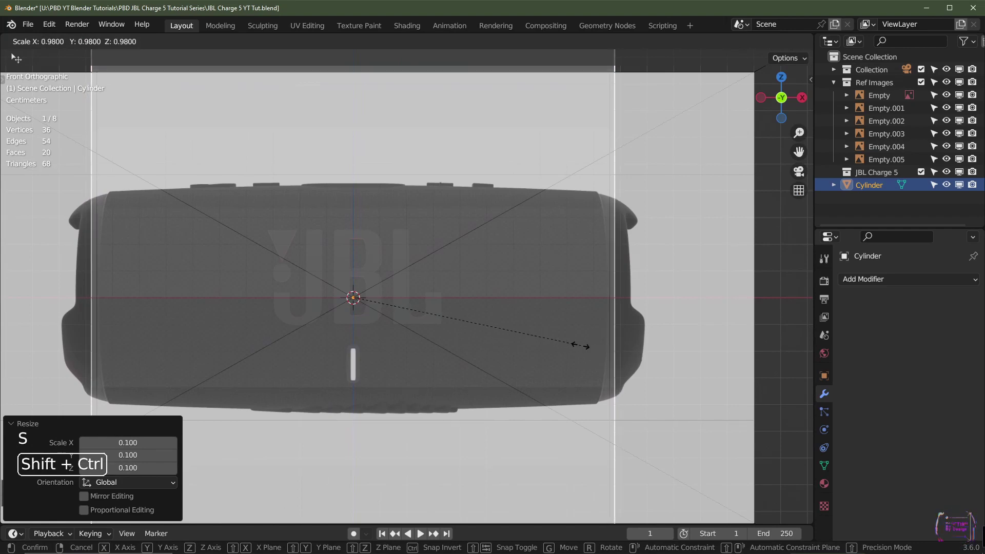
{"action": "left_click", "coordinate": [501, 329]}
{"action": "scroll", "coordinate": [595, 318], "scroll_direction": "down", "scroll_amount": 2}
{"action": "scroll", "coordinate": [589, 325], "scroll_direction": "up", "scroll_amount": 1}
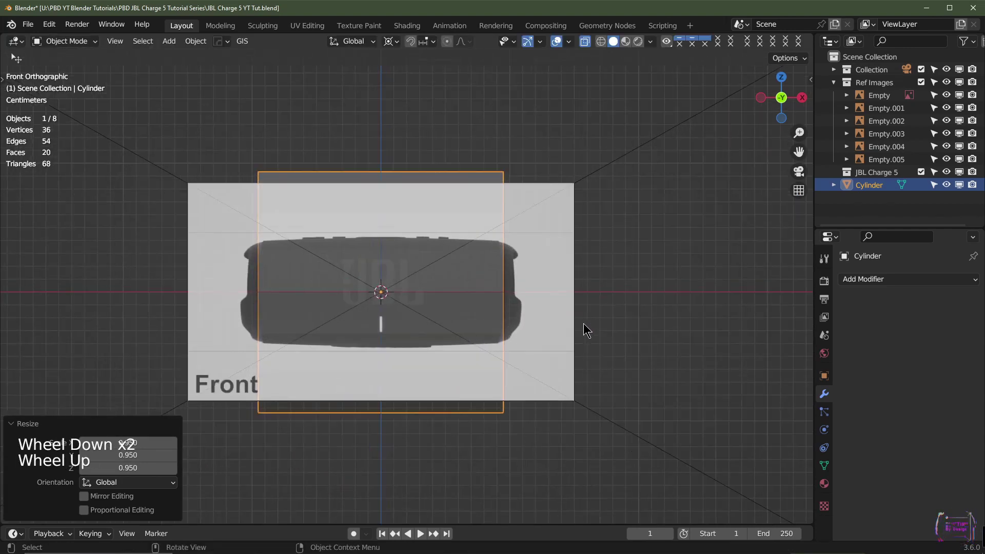
Scale the cylinder by 0.4 in Y and Z only, keeping its X length, to fit the height of the speaker's ends
{"action": "key", "text": "s"}
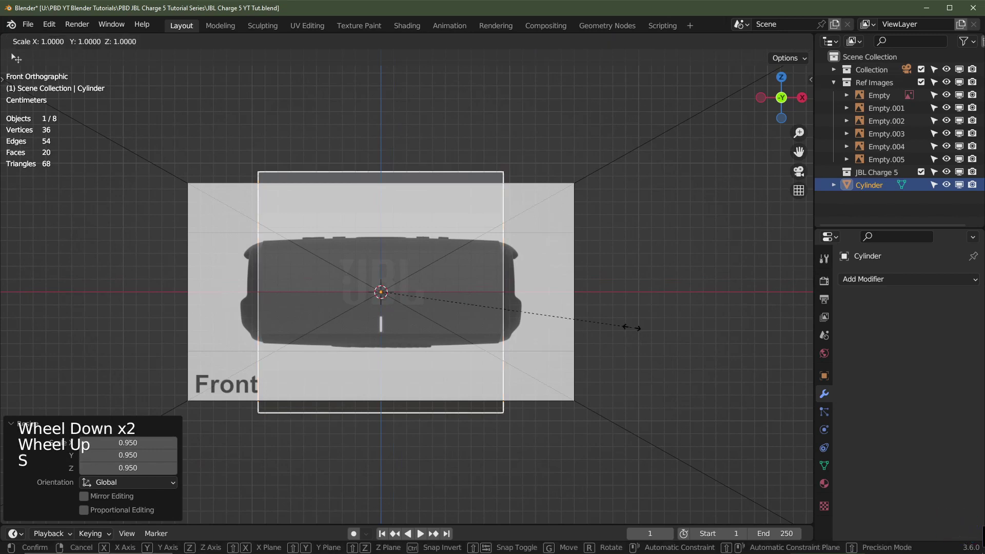
{"action": "key", "text": "shift+x"}
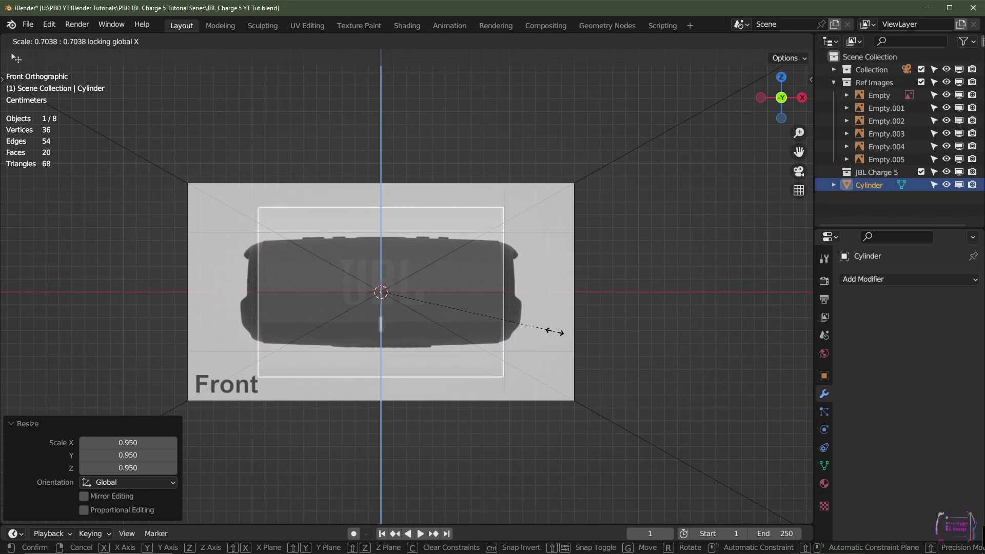
{"action": "key", "text": "ctrl"}
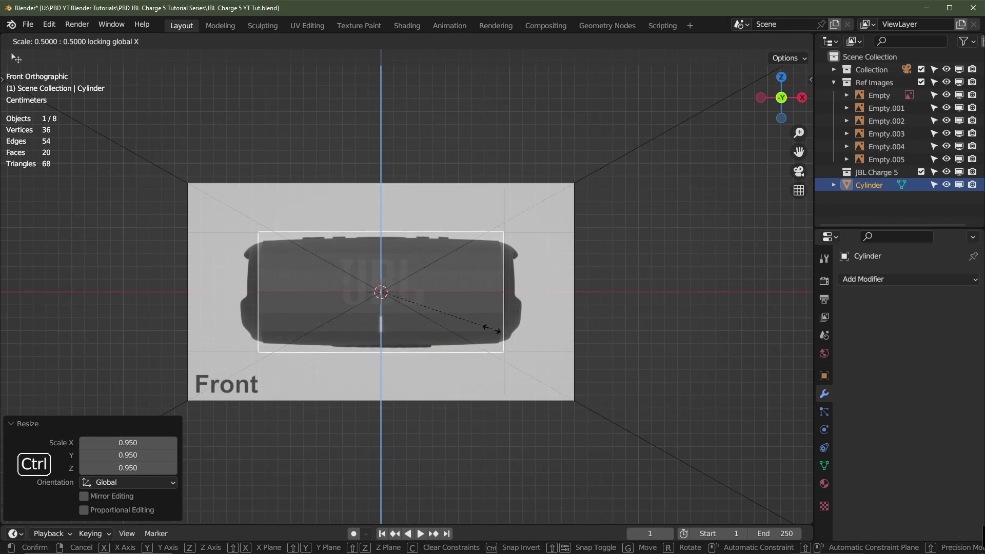
{"action": "left_click", "coordinate": [465, 329]}
{"action": "scroll", "coordinate": [550, 336], "scroll_direction": "up", "scroll_amount": 1}
{"action": "scroll", "coordinate": [523, 345], "scroll_direction": "up", "scroll_amount": 1}
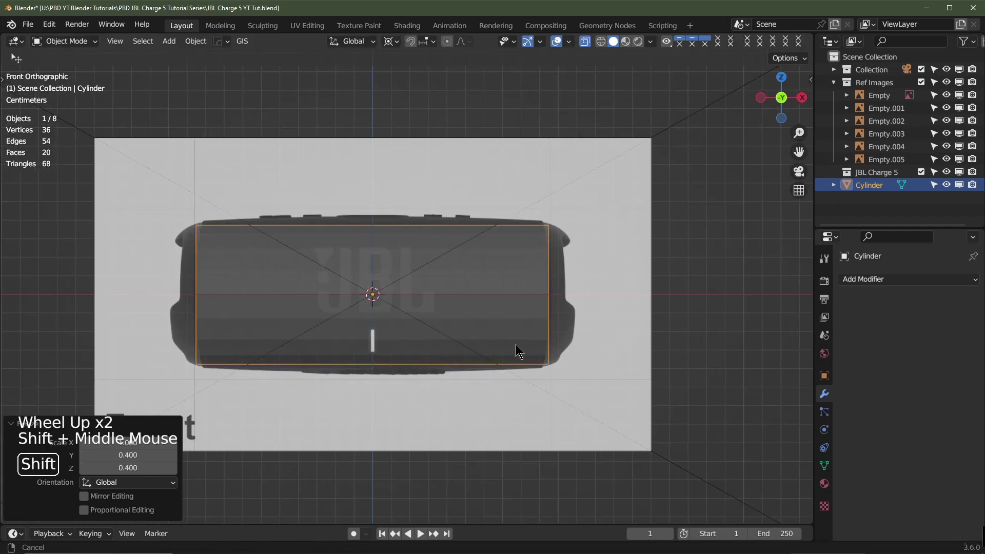
{"action": "middle_click_drag", "start_coordinate": [517, 348], "coordinate": [525, 346], "text": "shift"}
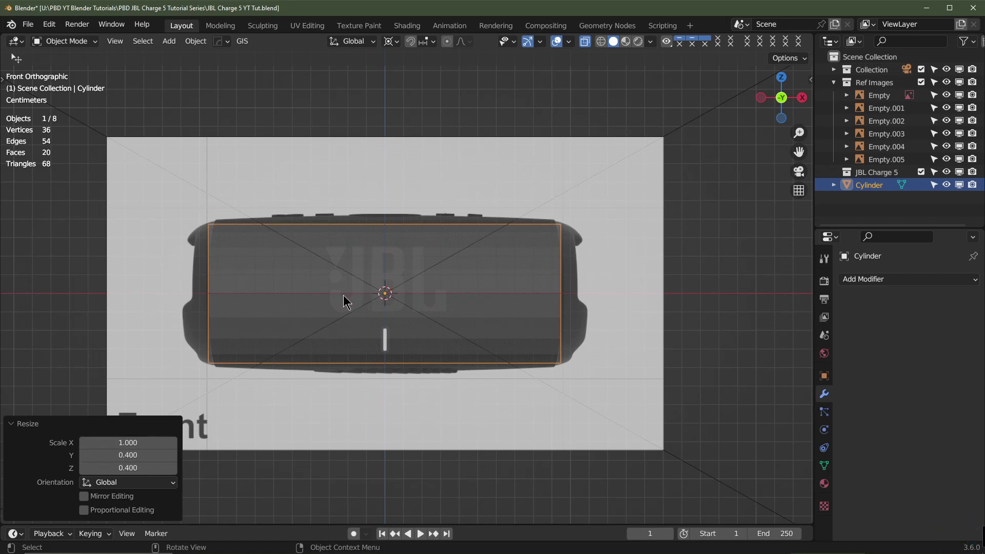
Add one loop cut around the middle of the cylinder in Edit Mode, centred with a slide factor of 0
{"action": "key", "text": "Tab"}
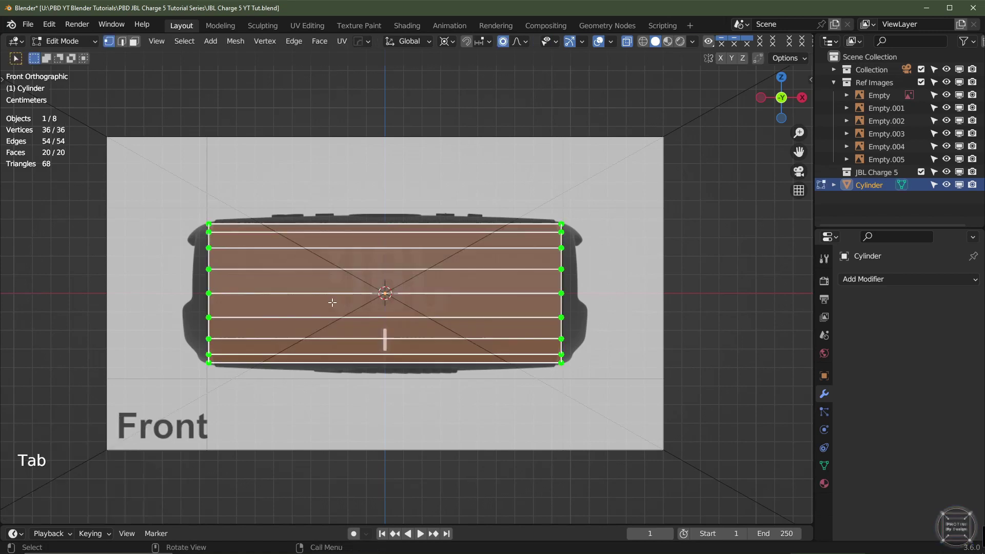
{"action": "key", "text": "ctrl+r"}
{"action": "left_click", "coordinate": [396, 329]}
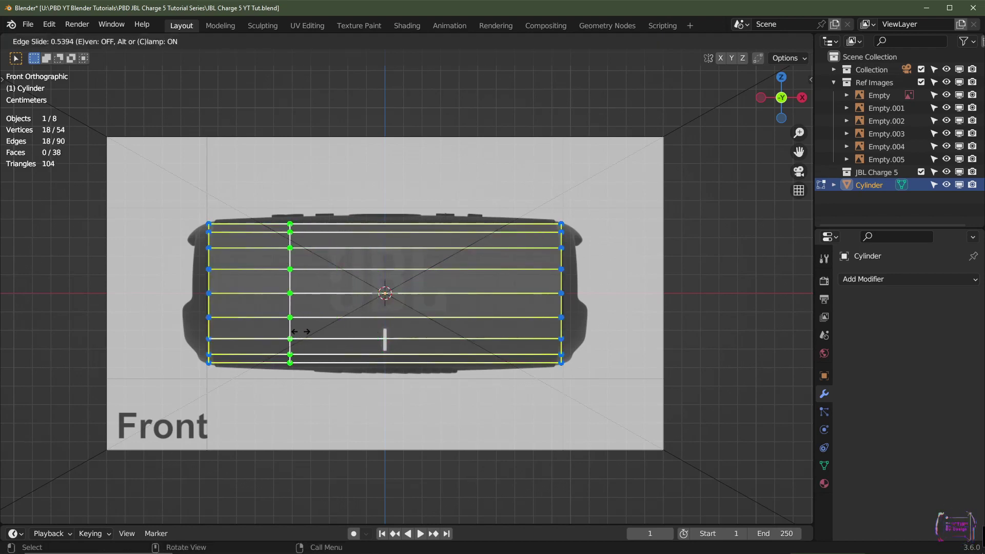
{"action": "right_click", "coordinate": [300, 331]}
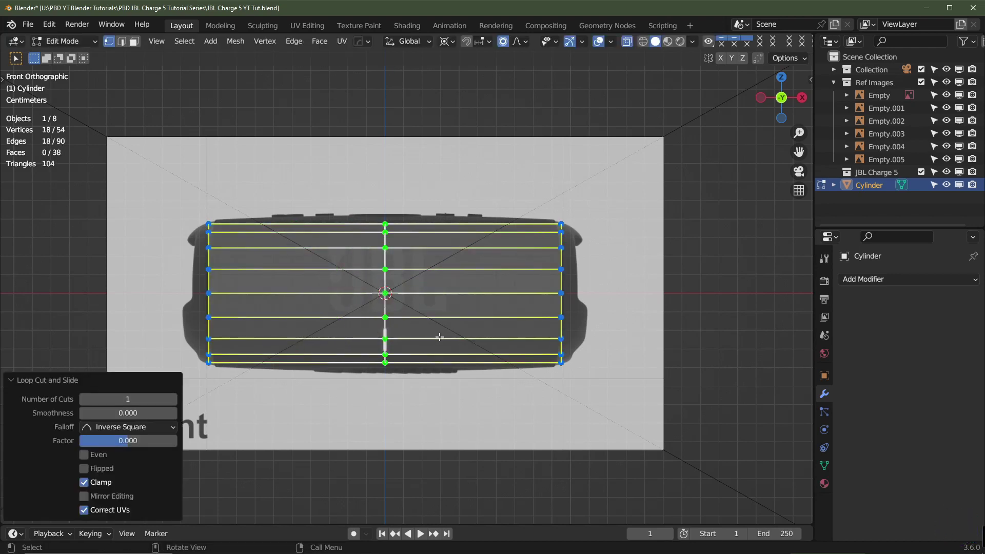
{"action": "scroll", "coordinate": [439, 337], "scroll_direction": "up", "scroll_amount": 1}
{"action": "middle_click_drag", "start_coordinate": [428, 340], "coordinate": [429, 321], "text": "shift"}
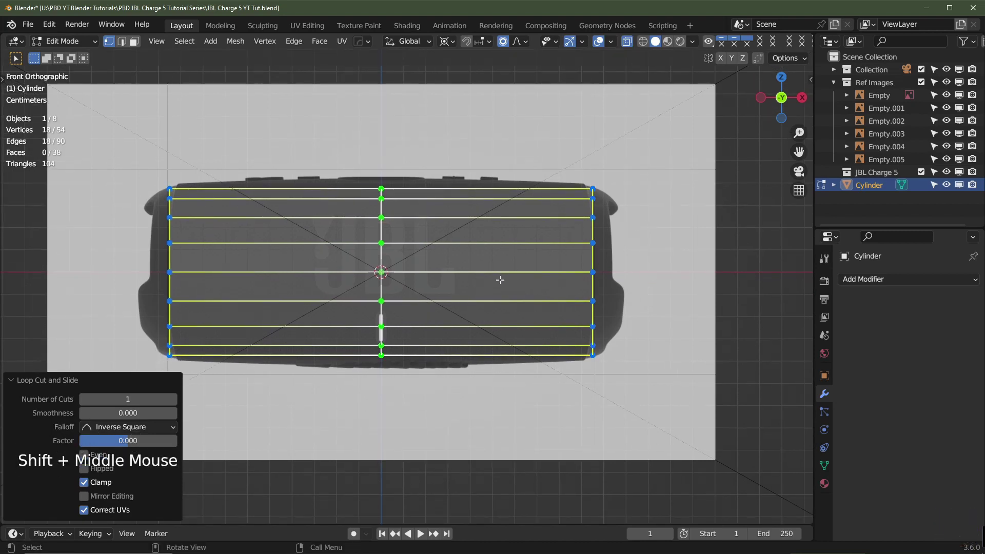
{"action": "key", "text": "s"}
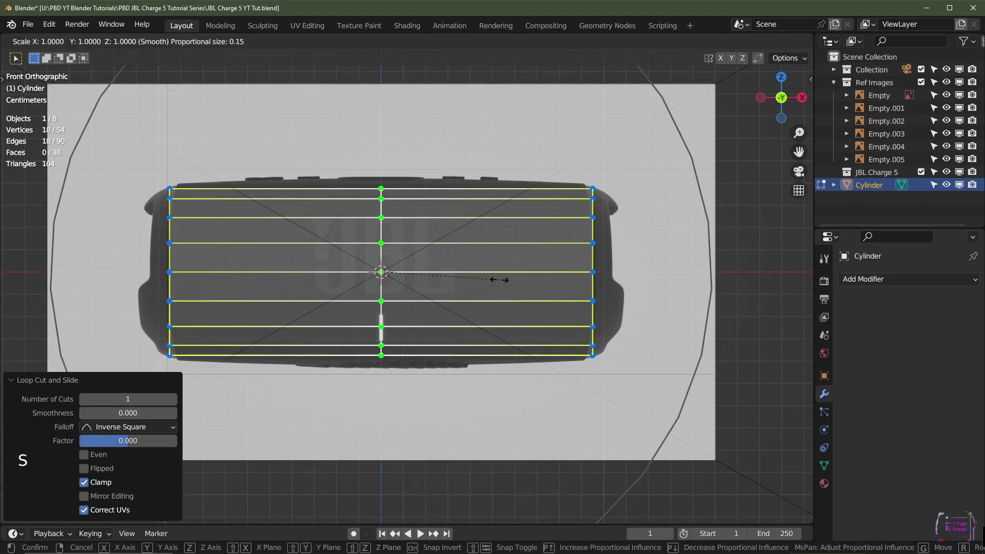
{"action": "key", "text": "ctrl"}
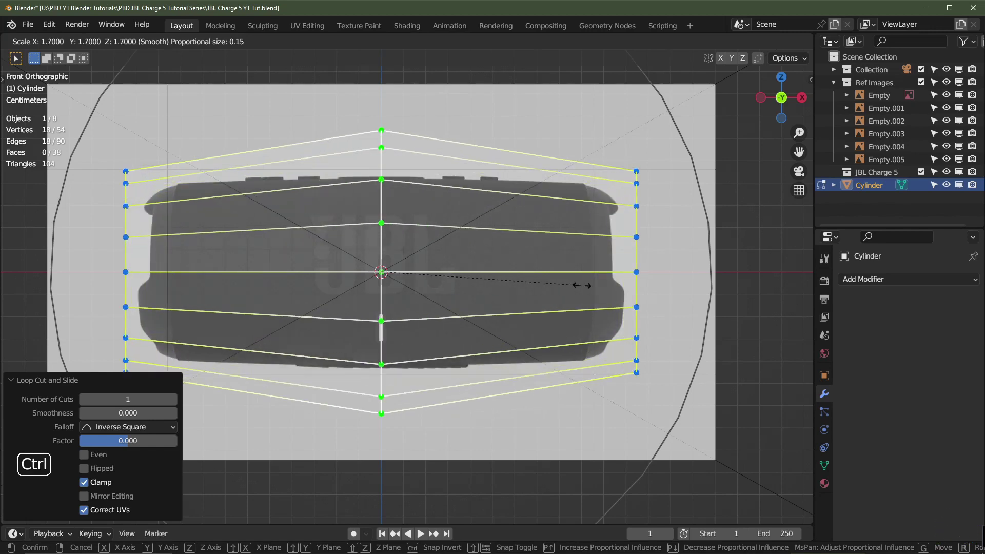
{"action": "right_click", "coordinate": [596, 286]}
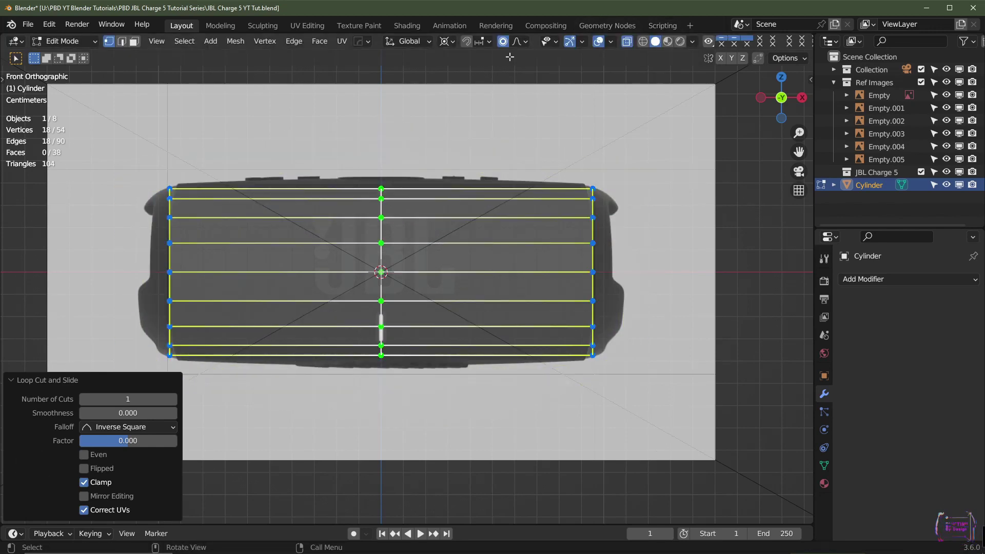
Turn off proportional editing and scale the middle edge loop uniformly by 1.2 to bulge the cylinder's centre
{"action": "left_click", "coordinate": [503, 41]}
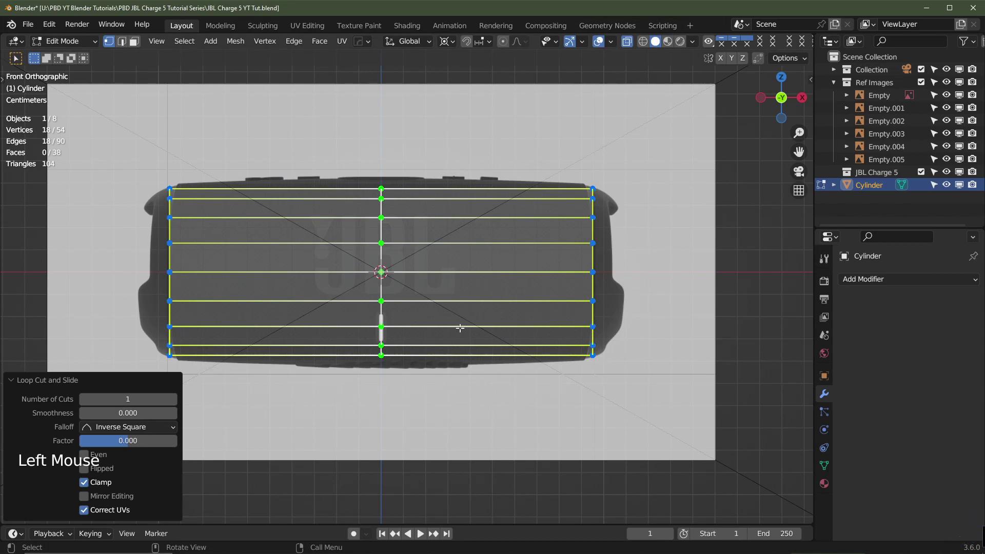
{"action": "key", "text": "s"}
{"action": "key", "text": "ctrl"}
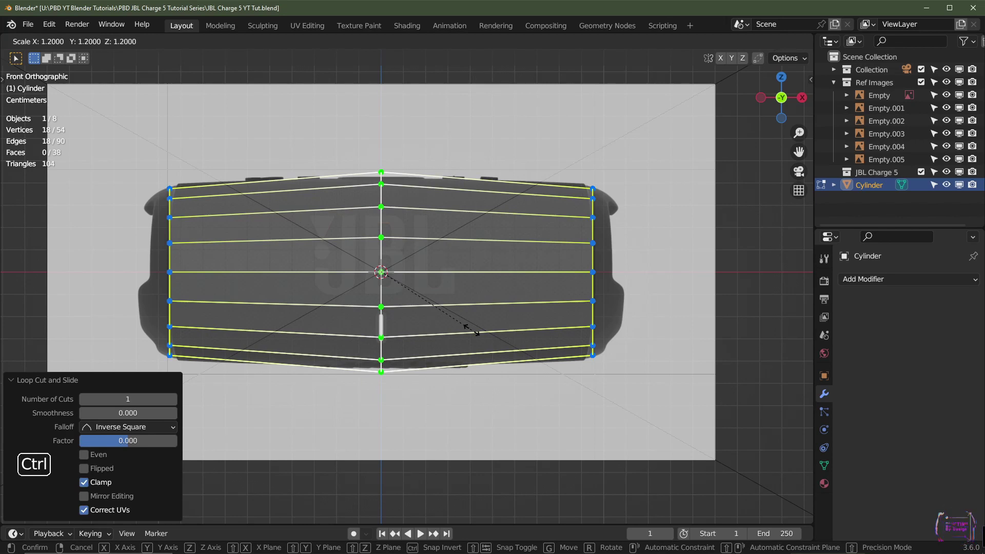
{"action": "left_click", "coordinate": [471, 329]}
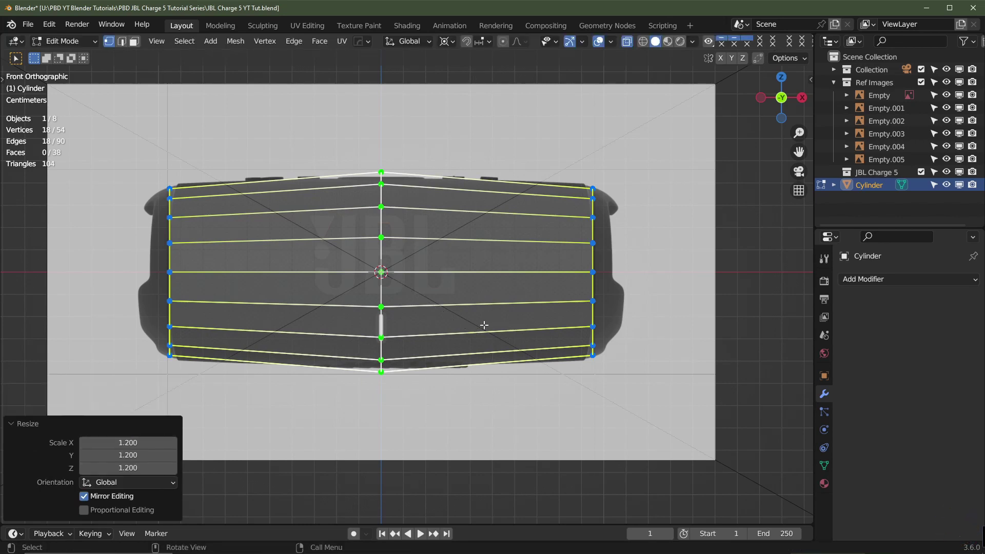
Bevel the middle edge loop with 10 segments and a width of about 0.895 m to round the body's profile
{"action": "key", "text": "ctrl+b"}
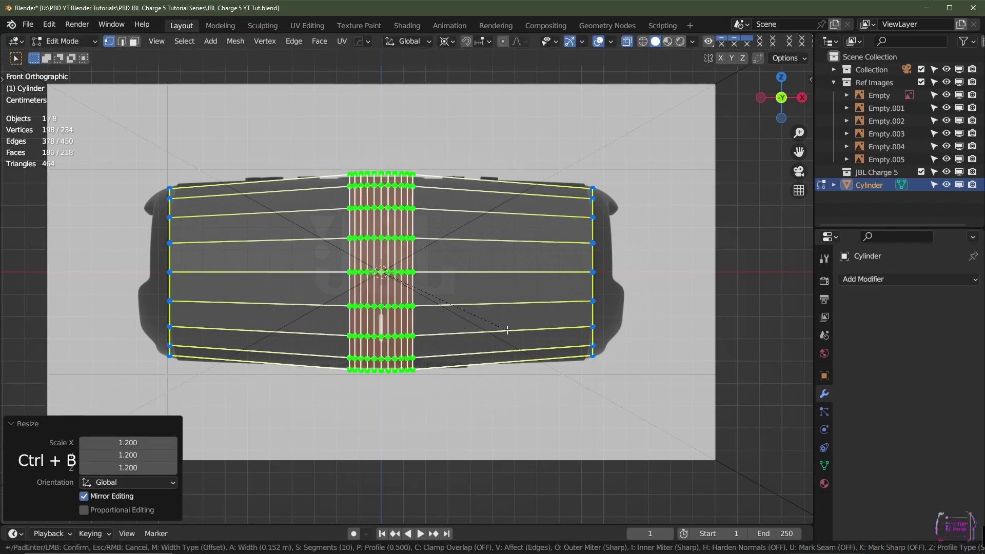
{"action": "scroll", "coordinate": [508, 330], "scroll_direction": "down", "scroll_amount": 5}
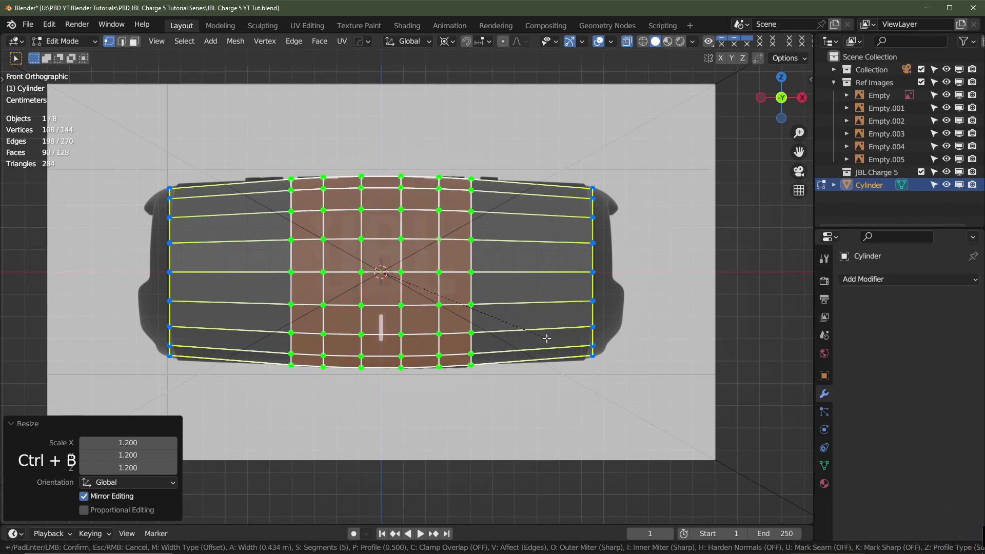
{"action": "scroll", "coordinate": [547, 339], "scroll_direction": "up", "scroll_amount": 2}
{"action": "scroll", "coordinate": [546, 339], "scroll_direction": "up", "scroll_amount": 2}
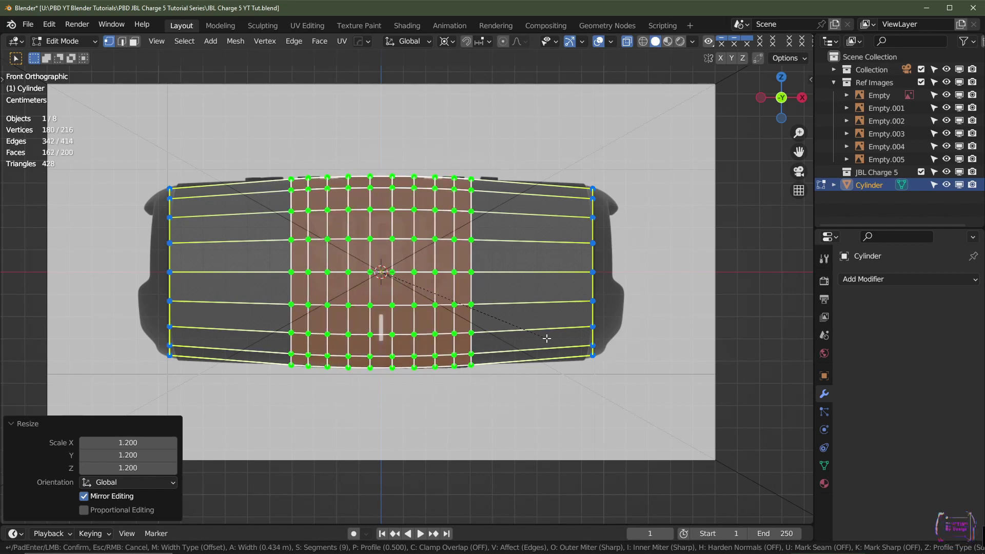
{"action": "scroll", "coordinate": [547, 338], "scroll_direction": "up", "scroll_amount": 1}
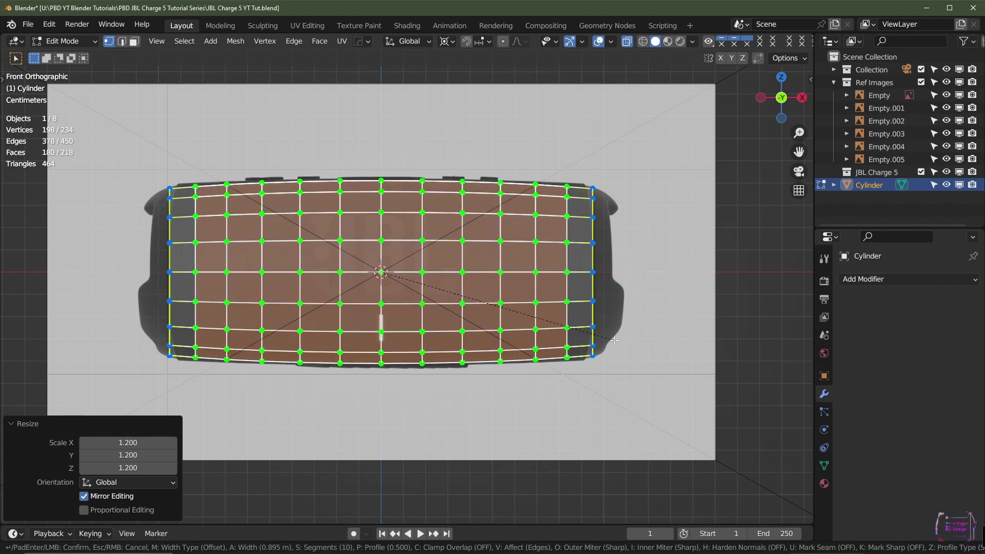
{"action": "left_click", "coordinate": [615, 340]}
Delete all vertices on the negative X side of the centre loop, keeping that loop, and return to Object Mode
{"action": "scroll", "coordinate": [605, 341], "scroll_direction": "down", "scroll_amount": 3}
{"action": "scroll", "coordinate": [503, 354], "scroll_direction": "up", "scroll_amount": 1}
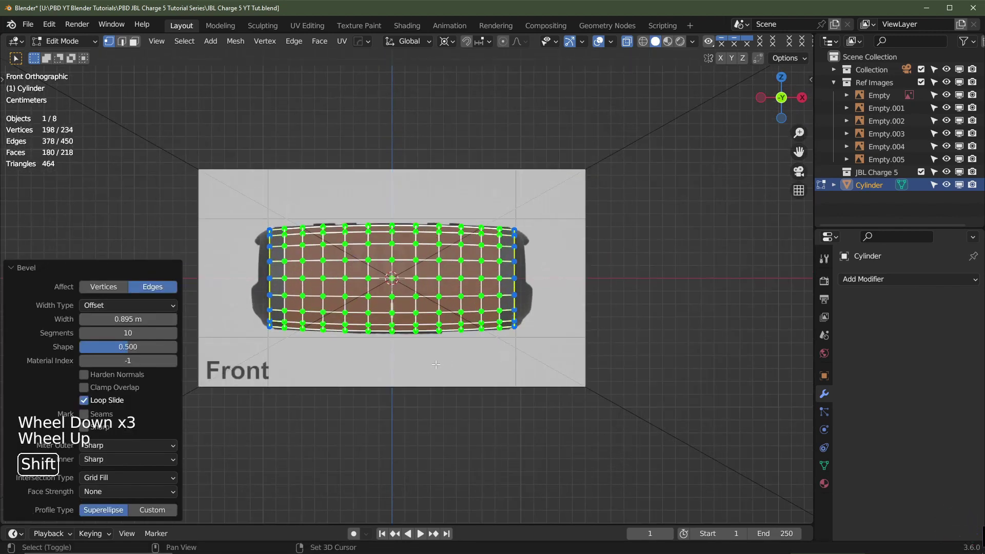
{"action": "middle_click_drag", "start_coordinate": [435, 364], "coordinate": [480, 363], "text": "shift"}
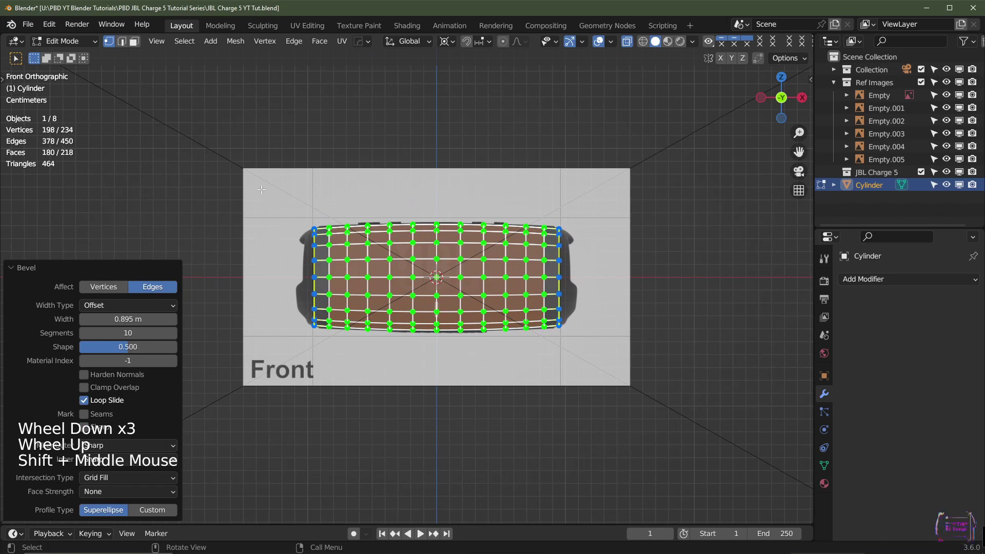
{"action": "left_click", "coordinate": [626, 45]}
{"action": "left_click_drag", "start_coordinate": [253, 169], "coordinate": [430, 365]}
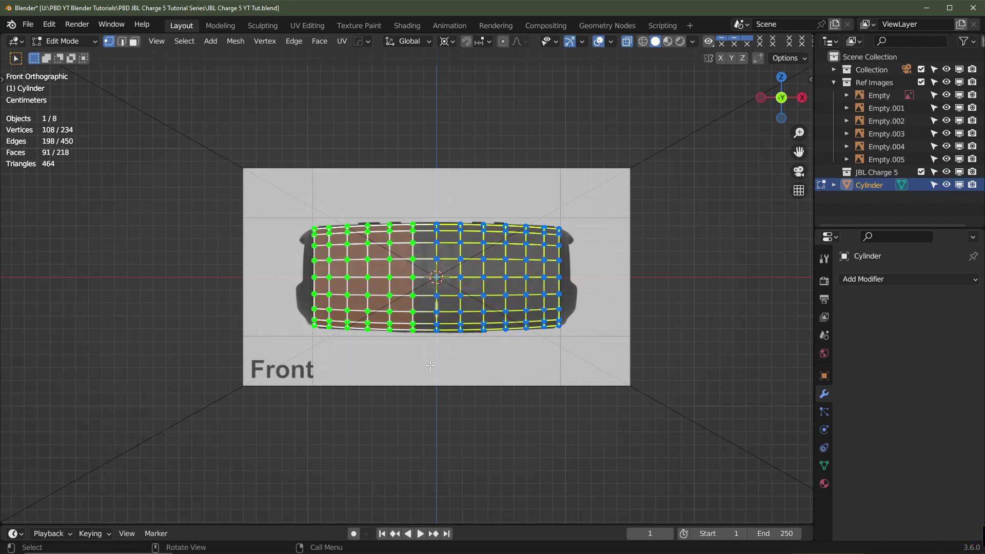
{"action": "scroll", "coordinate": [430, 365], "scroll_direction": "up", "scroll_amount": 2}
{"action": "key", "text": "x"}
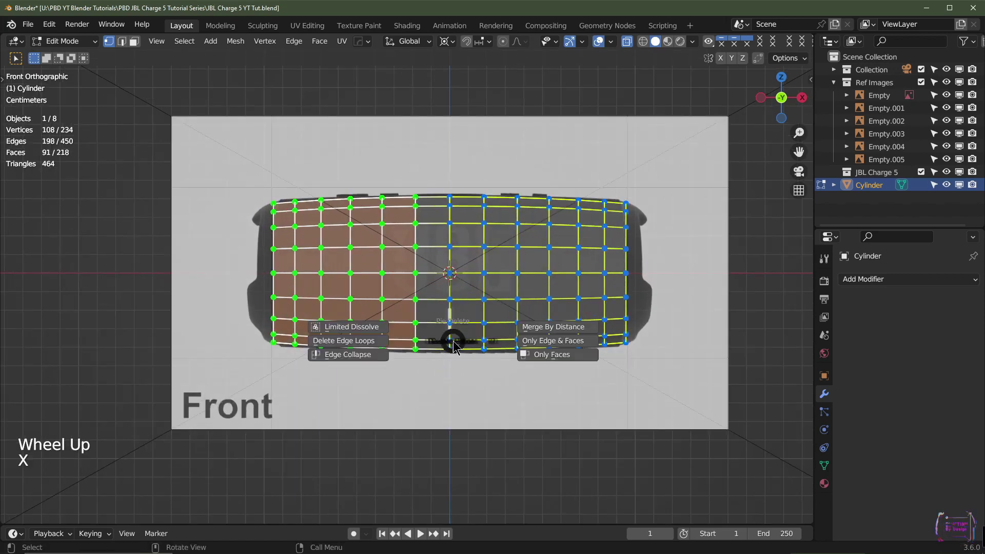
{"action": "left_click", "coordinate": [338, 295]}
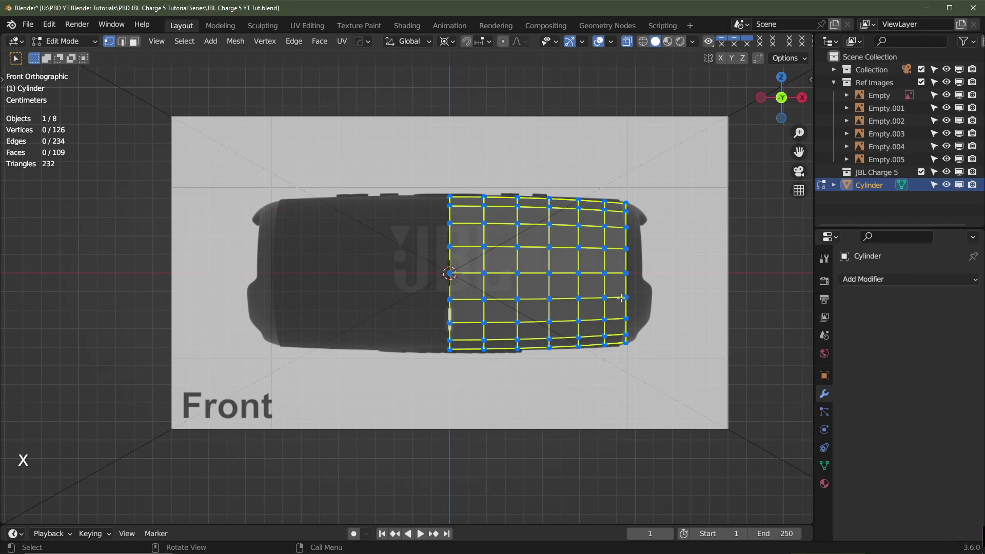
{"action": "middle_click_drag", "start_coordinate": [680, 278], "coordinate": [640, 278], "text": "shift"}
{"action": "key", "text": "Tab"}
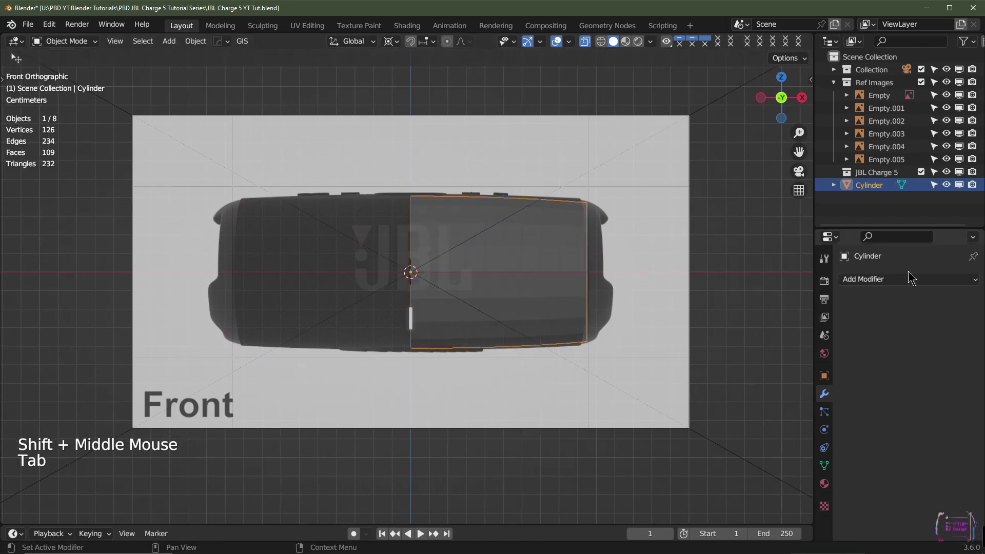
Add a Mirror modifier on the X axis to the half cylinder
{"action": "left_click", "coordinate": [885, 281]}
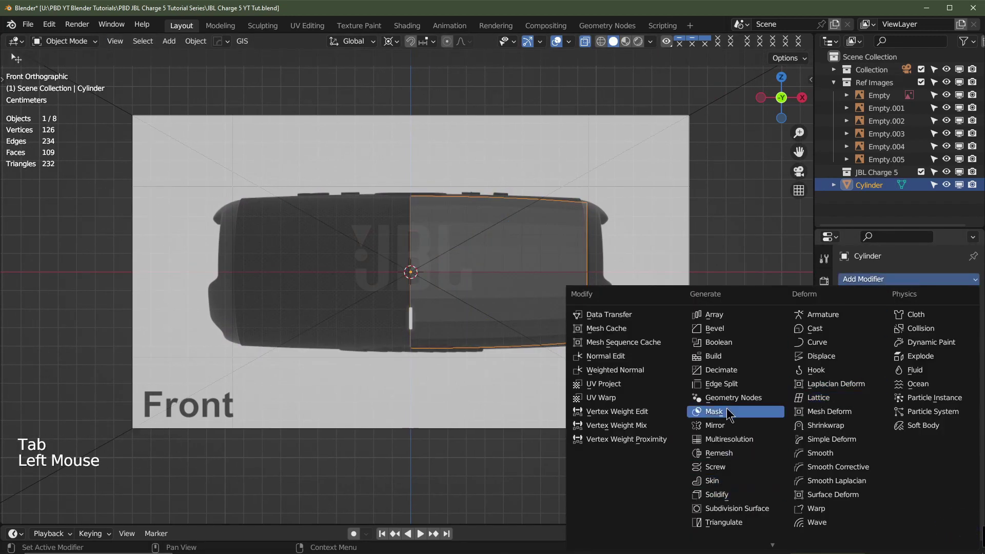
{"action": "left_click", "coordinate": [721, 425]}
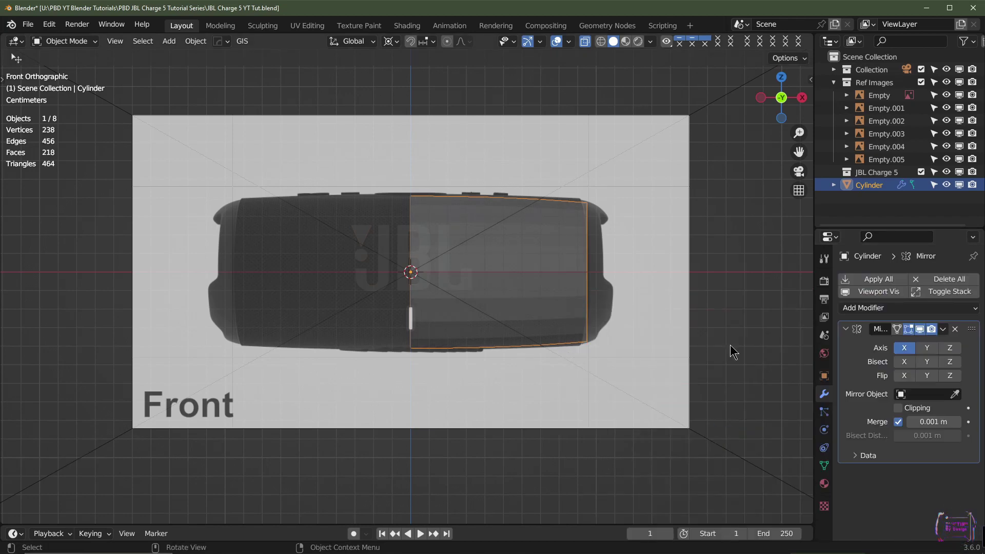
{"action": "middle_click_drag", "start_coordinate": [732, 345], "coordinate": [501, 308]}
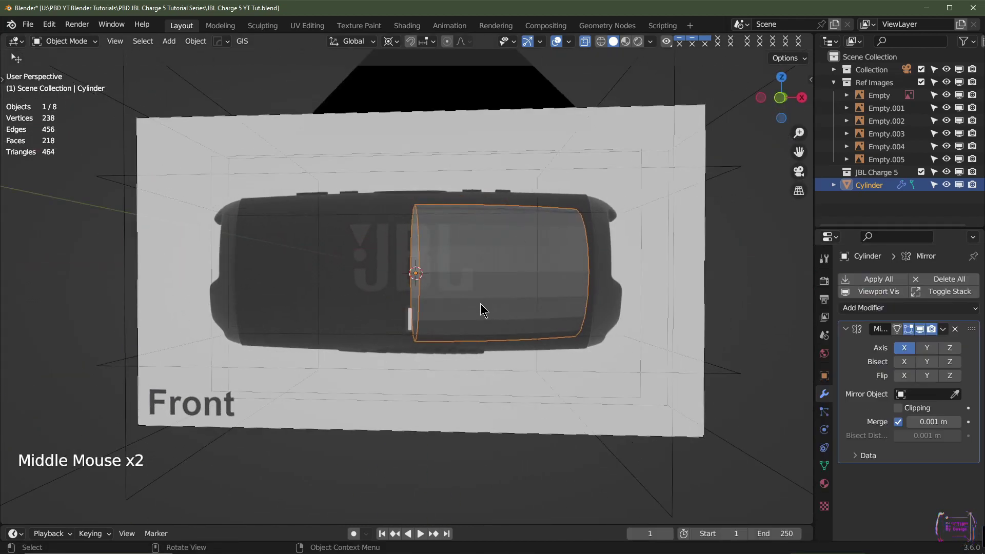
{"action": "key", "text": "KP_1"}
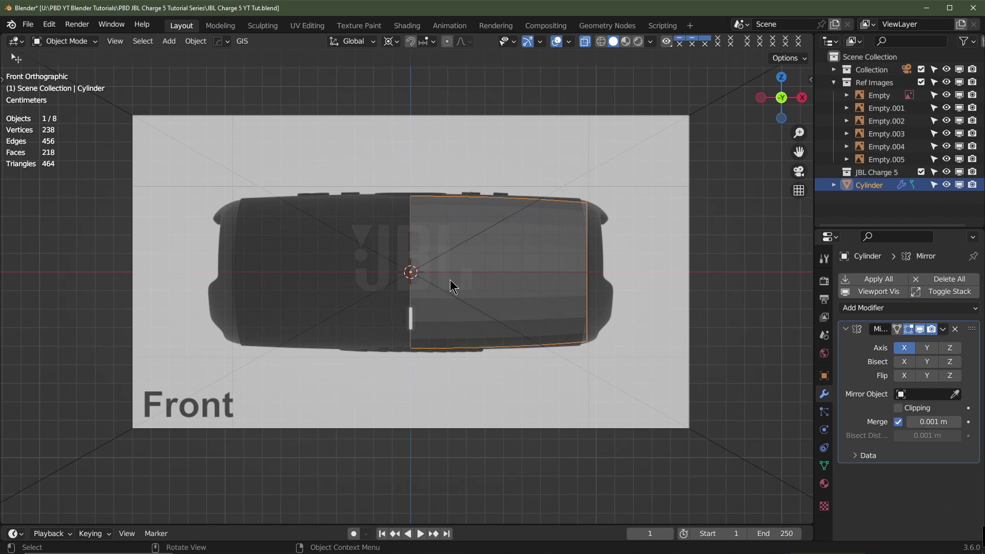
Apply location, rotation and scale to the cylinder so the mirror works across the speaker's centre
{"action": "key", "text": "ctrl+a"}
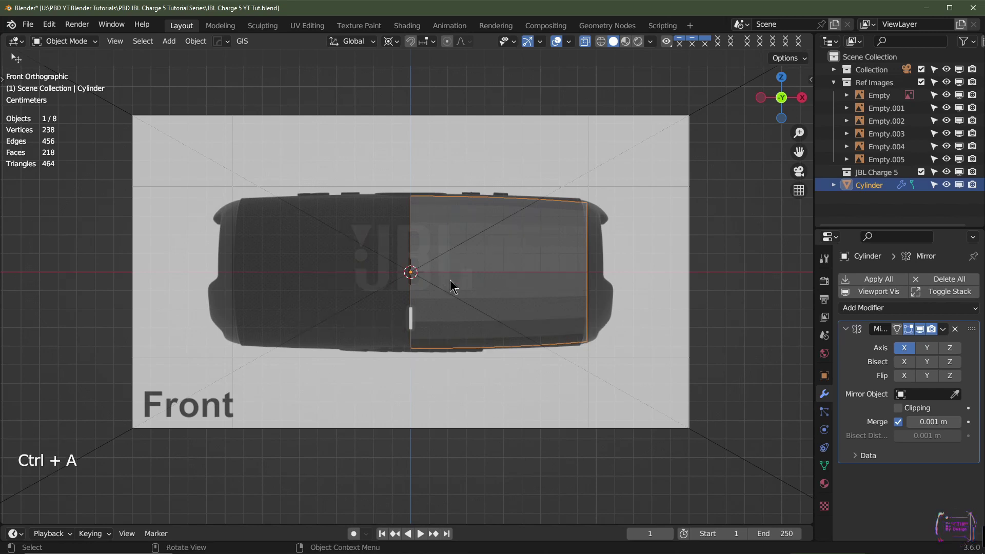
{"action": "key", "text": "ctrl+a"}
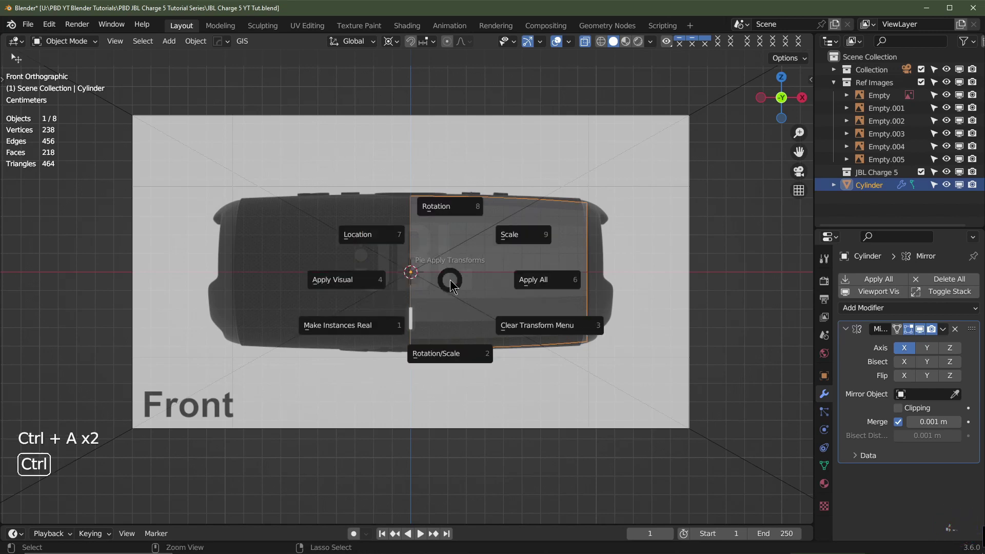
{"action": "left_click", "coordinate": [543, 282]}
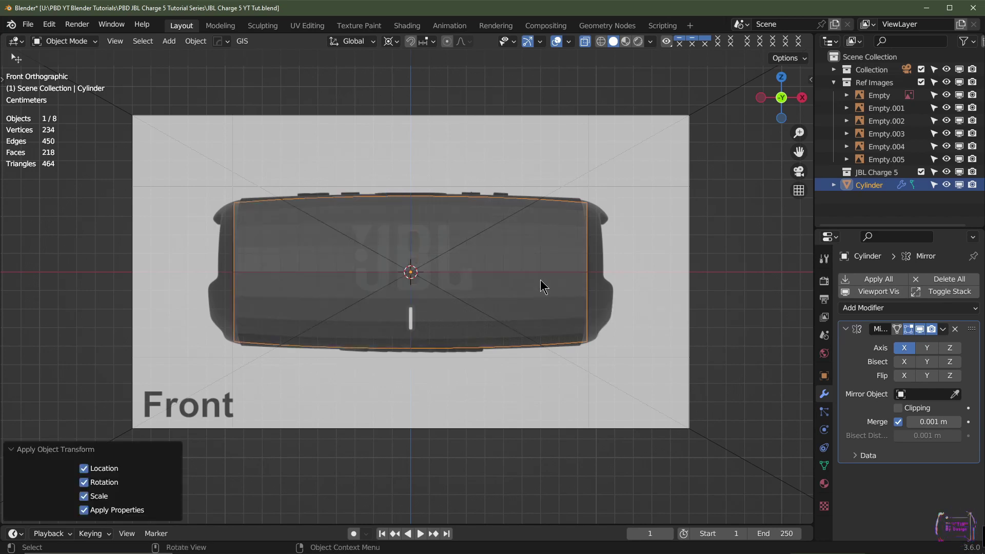
Hide the Ref Images collection and enter Edit Mode on the cylinder in the right orthographic view
{"action": "scroll", "coordinate": [531, 282], "scroll_direction": "down", "scroll_amount": 2}
{"action": "middle_click_drag", "start_coordinate": [529, 278], "coordinate": [549, 303]}
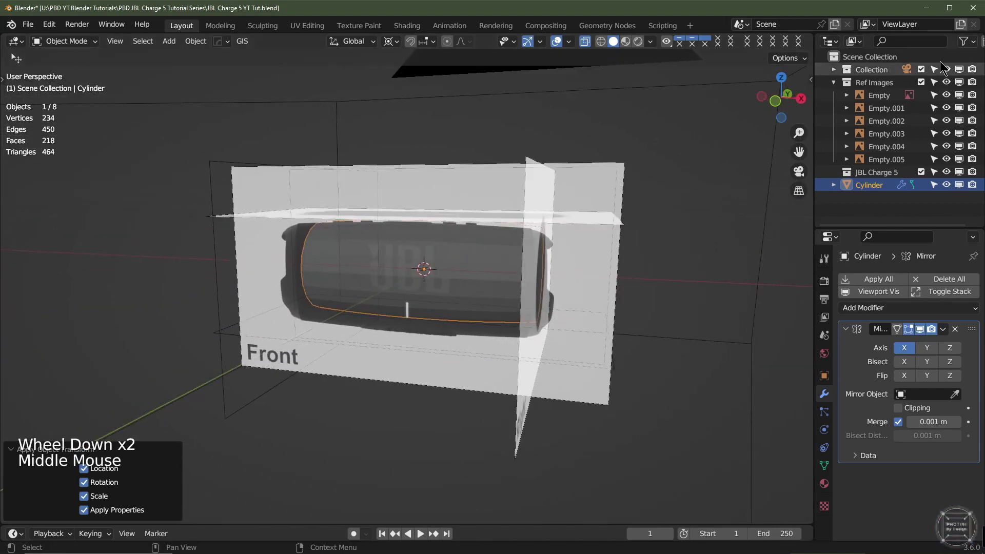
{"action": "left_click", "coordinate": [920, 82]}
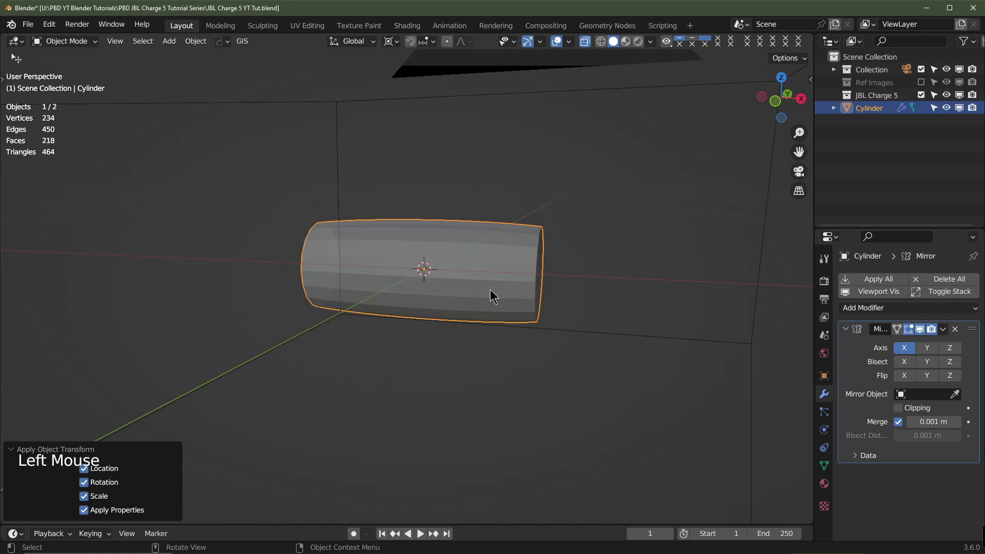
{"action": "key", "text": "KP_3"}
{"action": "scroll", "coordinate": [474, 294], "scroll_direction": "up", "scroll_amount": 2}
{"action": "key", "text": "Tab"}
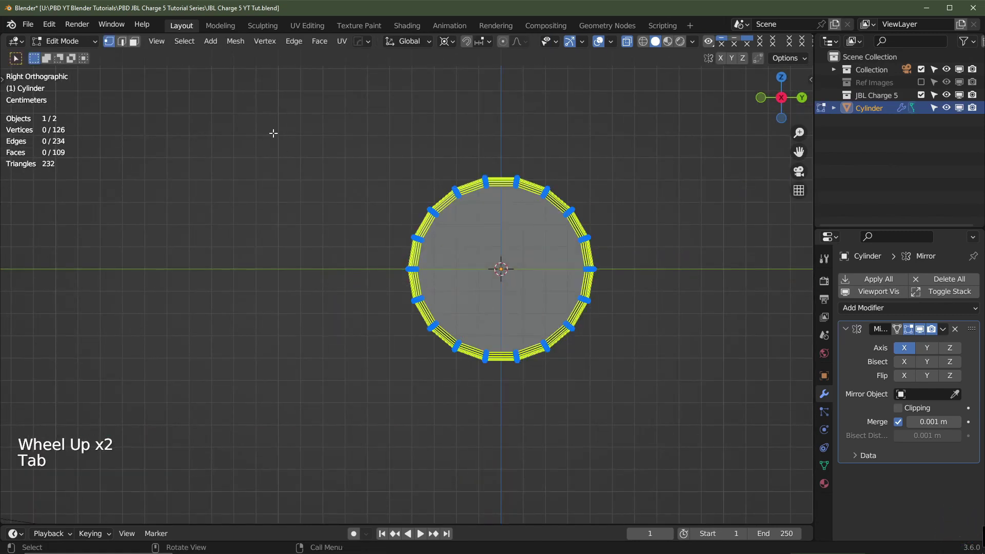
Cycle through the vertex, edge and face selection modes
{"action": "key", "text": "1"}
{"action": "key", "text": "2"}
{"action": "key", "text": "3"}
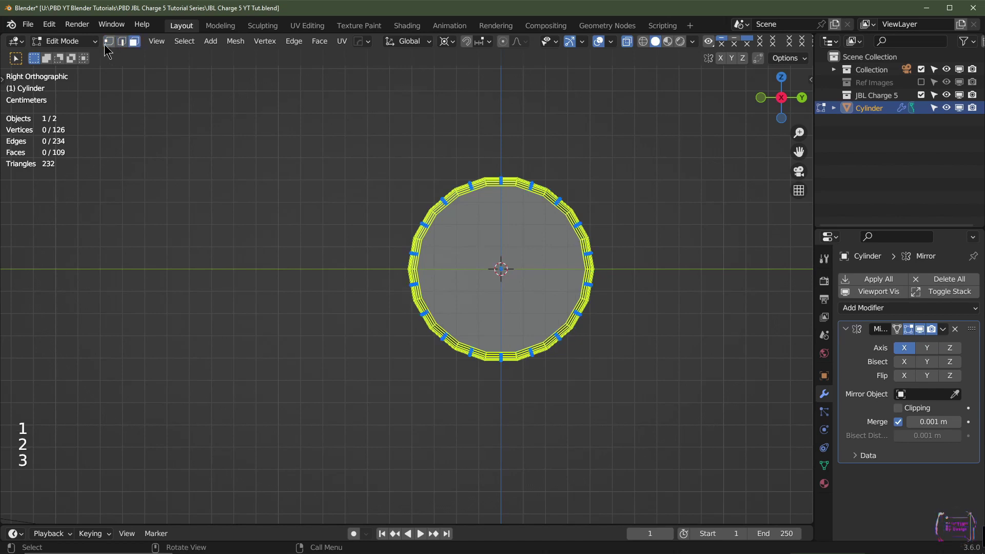
{"action": "left_click", "coordinate": [110, 45]}
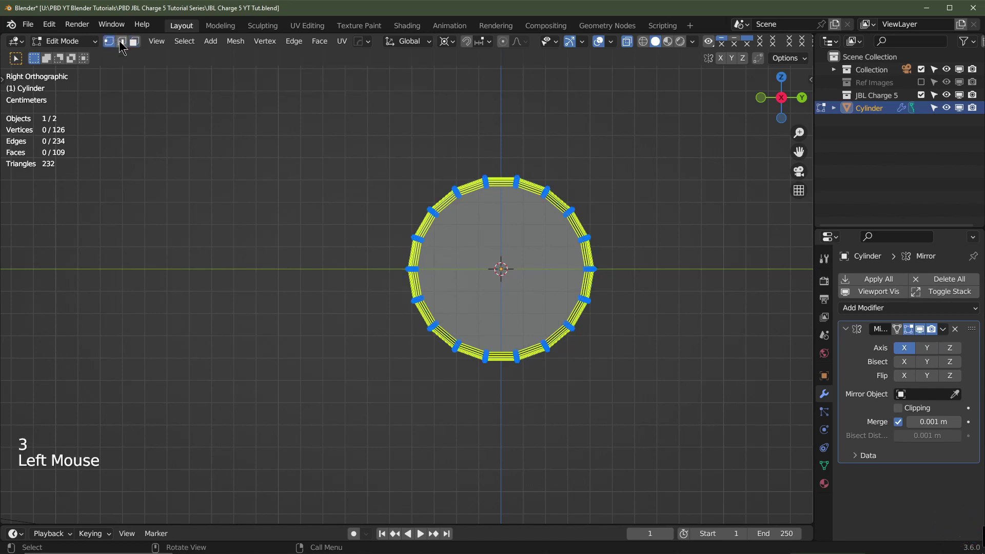
{"action": "left_click", "coordinate": [122, 43]}
{"action": "left_click", "coordinate": [134, 43]}
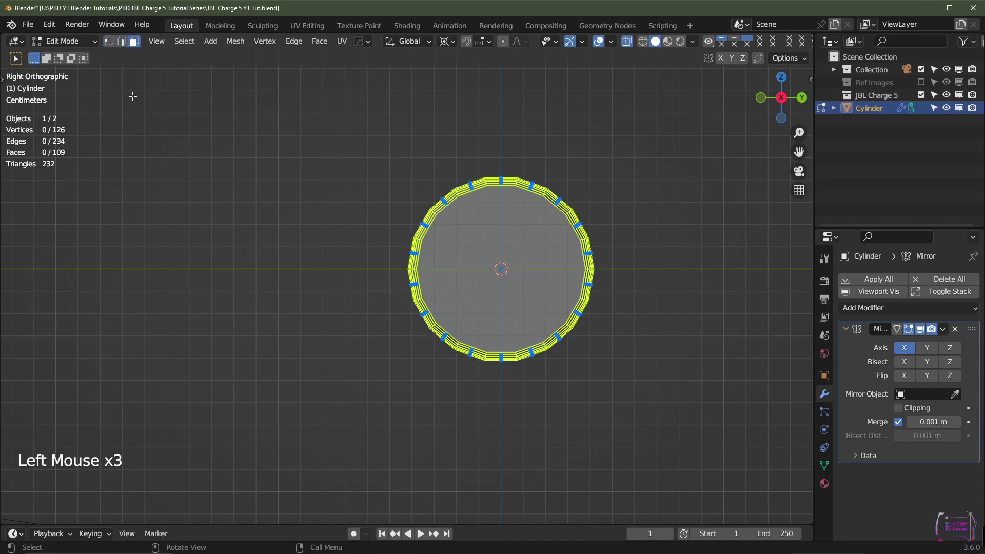
{"action": "key", "text": "1"}
{"action": "key", "text": "2"}
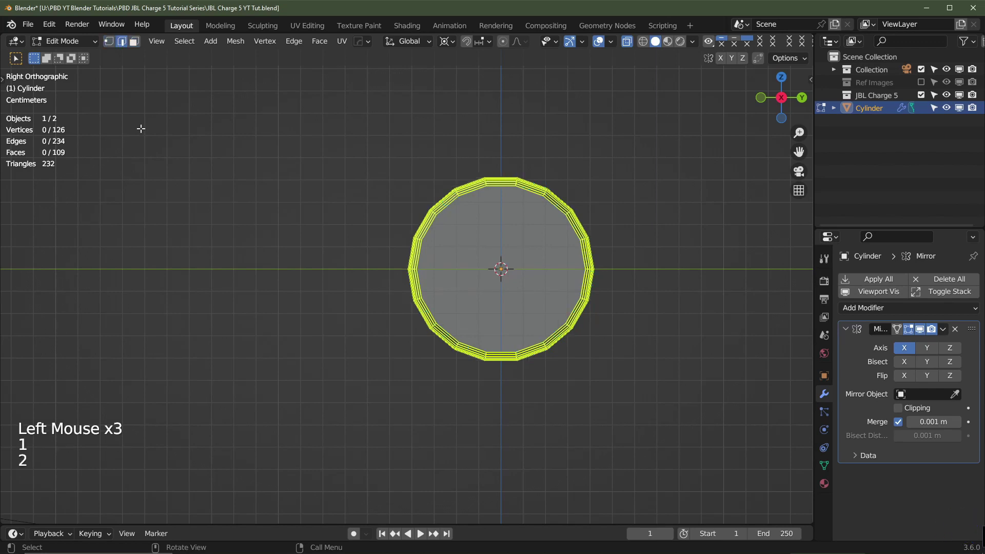
Select the large circular end-cap face in face selection mode and delete it as a face
{"action": "key", "text": "3"}
{"action": "middle_click_drag", "start_coordinate": [641, 318], "coordinate": [509, 318], "text": "shift"}
{"action": "left_click_drag", "start_coordinate": [351, 247], "coordinate": [396, 291]}
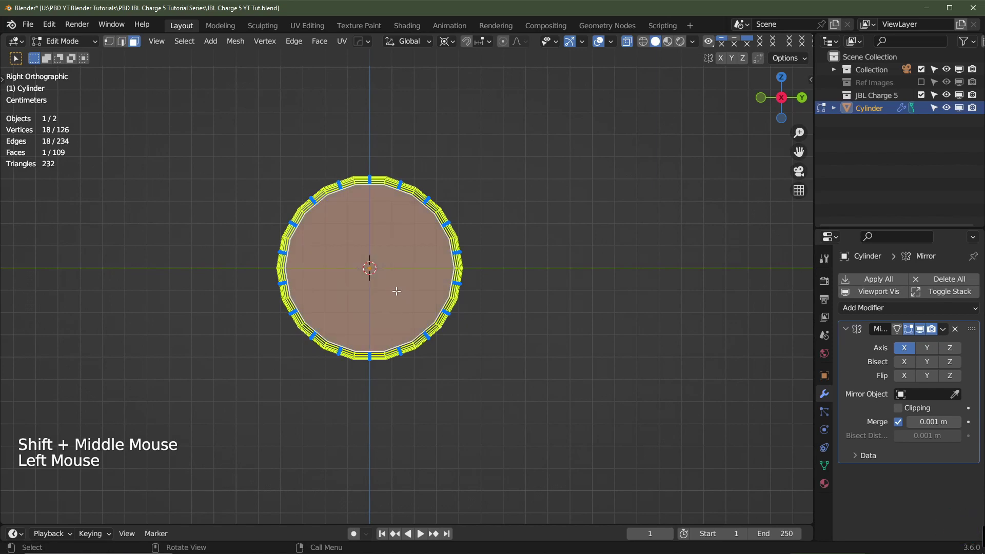
{"action": "key", "text": "x"}
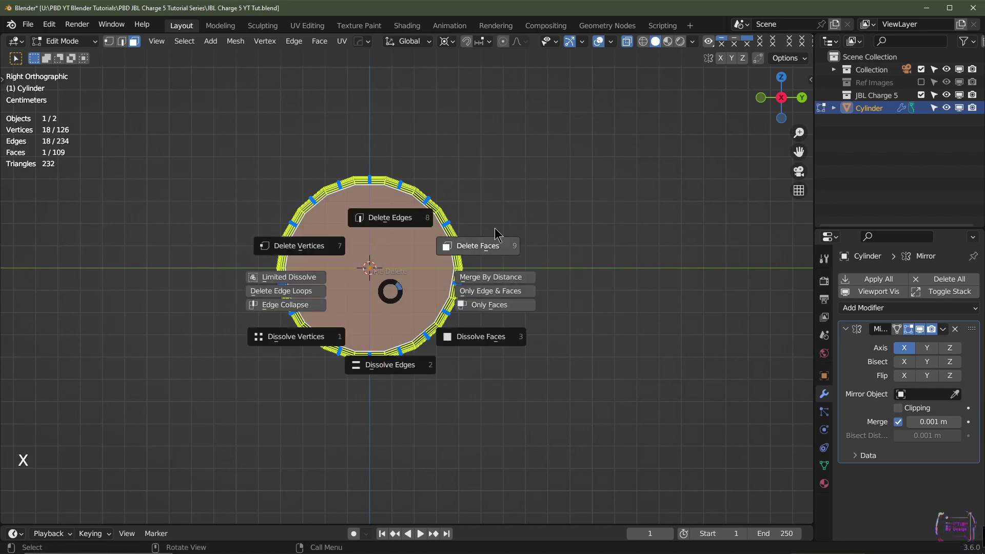
{"action": "left_click", "coordinate": [487, 246]}
Select all vertices of the cylinder and rotate them 10 degrees in the right view
{"action": "middle_click_drag", "start_coordinate": [409, 294], "coordinate": [501, 269], "text": "shift"}
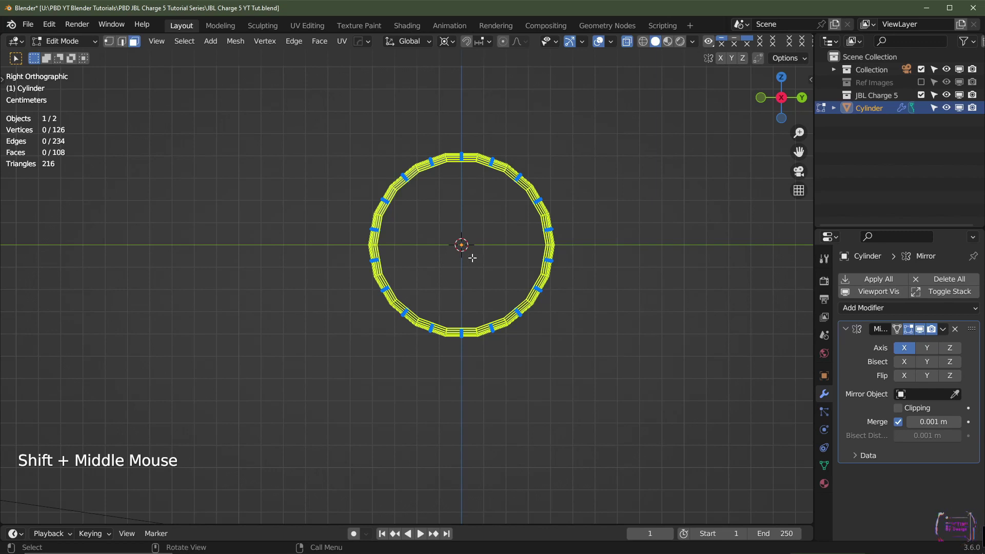
{"action": "key", "text": "1"}
{"action": "scroll", "coordinate": [486, 298], "scroll_direction": "up", "scroll_amount": 2}
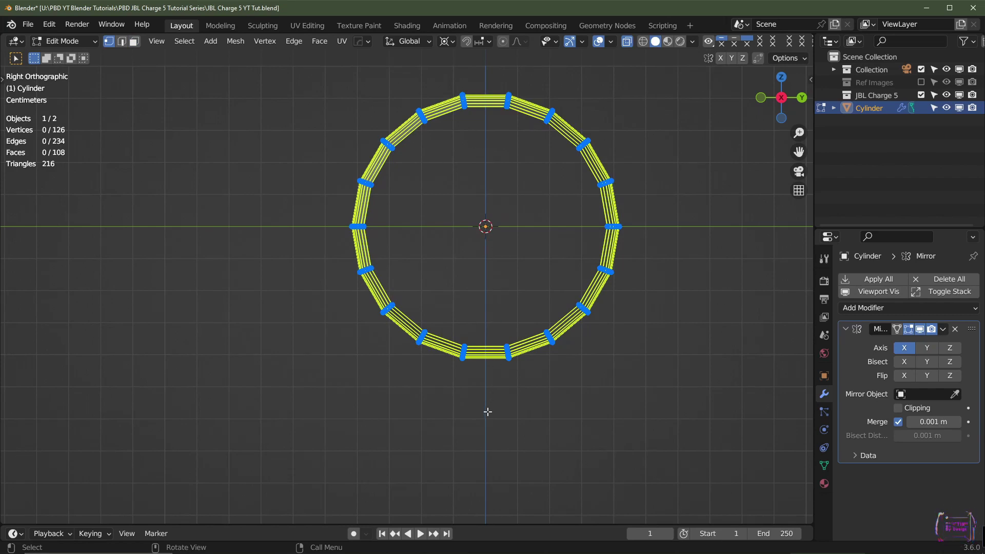
{"action": "key", "text": "a"}
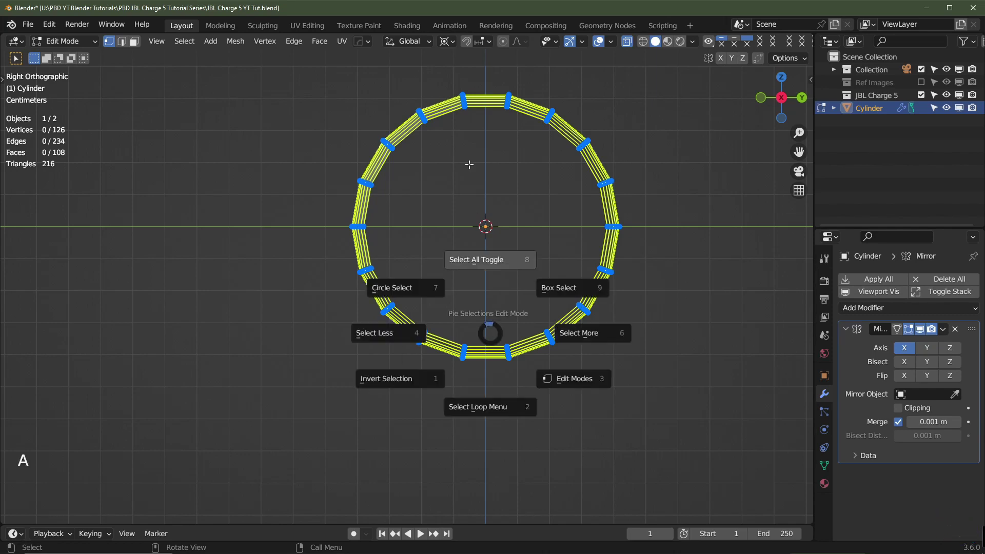
{"action": "left_click", "coordinate": [477, 252]}
{"action": "middle_click_drag", "start_coordinate": [513, 168], "coordinate": [464, 216], "text": "shift"}
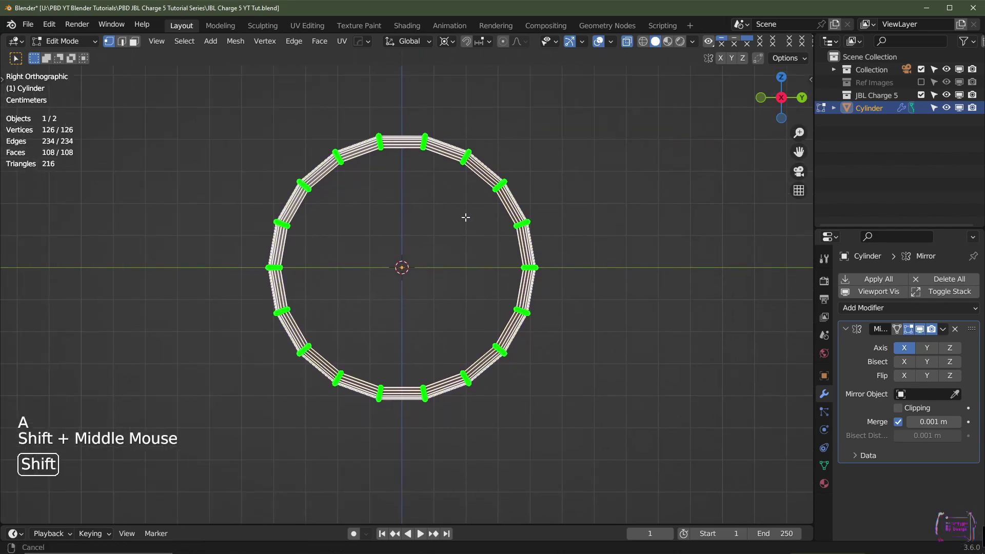
{"action": "key", "text": "r"}
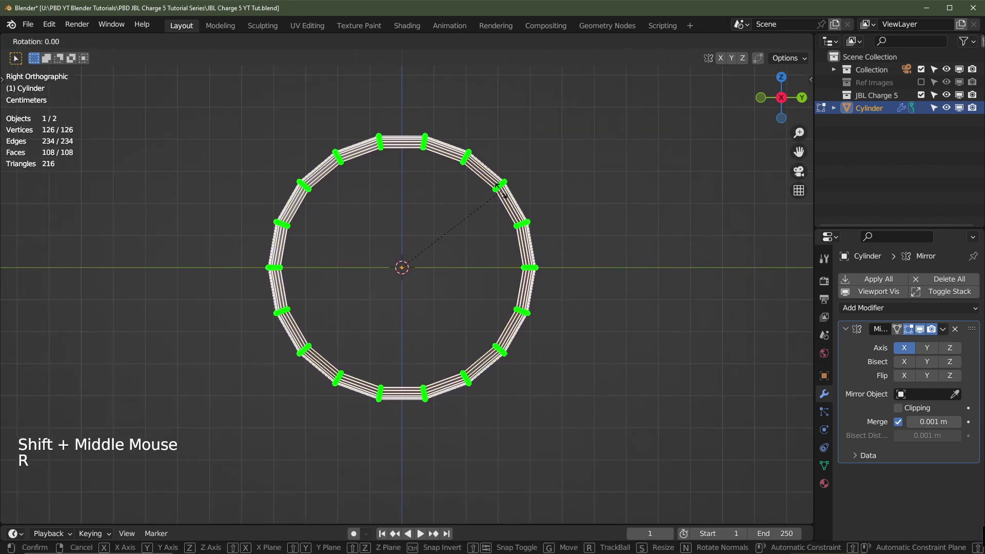
{"action": "key", "text": "ctrl"}
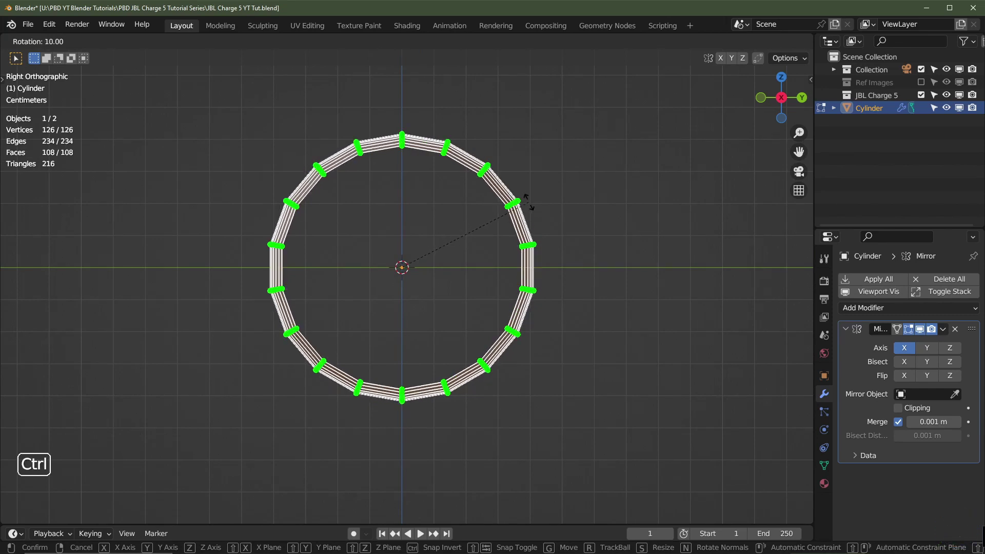
{"action": "left_click", "coordinate": [528, 201]}
Select the upper and lower vertex rows on the vertical centre line and inspect them in the front view
{"action": "left_click_drag", "start_coordinate": [384, 112], "coordinate": [414, 405]}
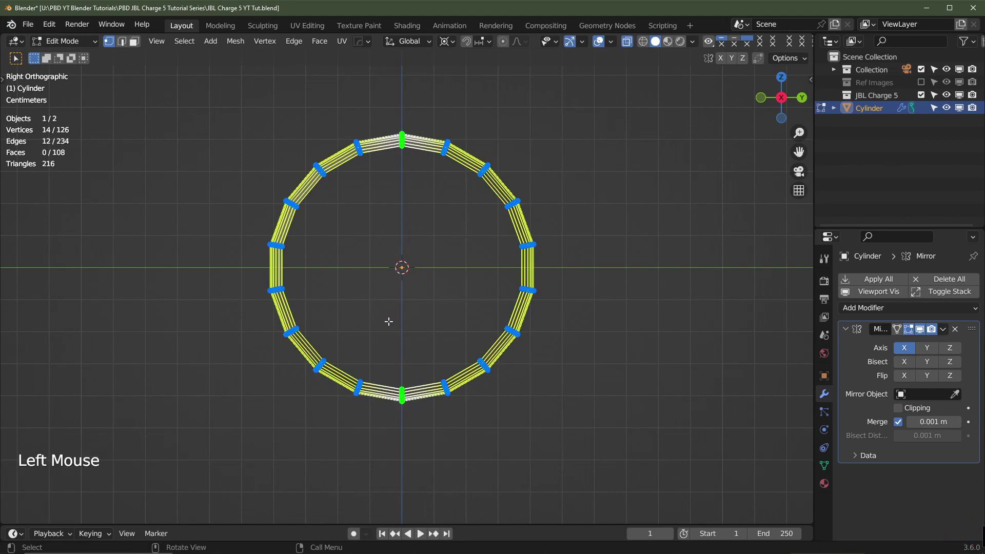
{"action": "key", "text": "KP_1"}
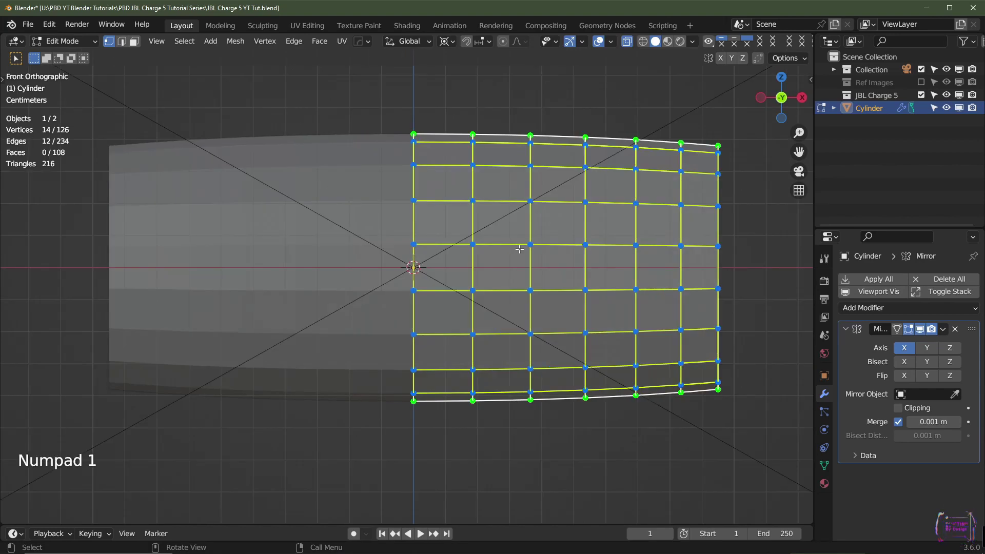
{"action": "scroll", "coordinate": [520, 250], "scroll_direction": "down", "scroll_amount": 2}
{"action": "middle_click_drag", "start_coordinate": [636, 209], "coordinate": [592, 200], "text": "shift"}
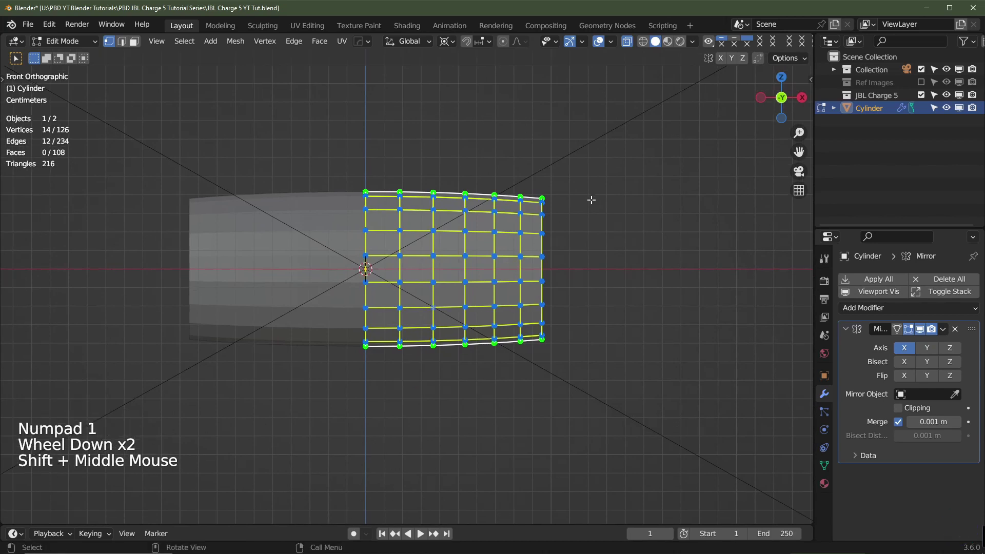
Return to Object Mode and show the Ref Images collection again
{"action": "key", "text": "Tab"}
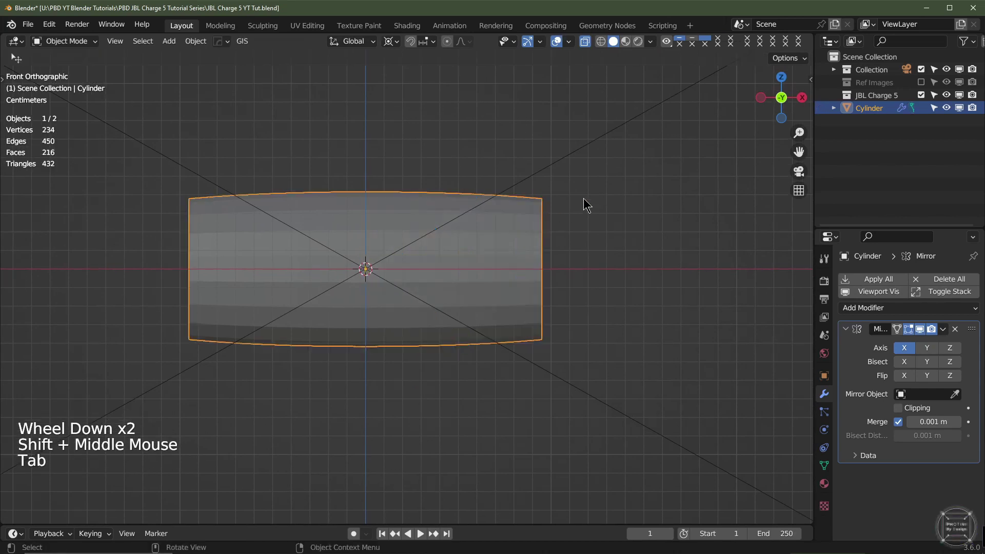
{"action": "left_click", "coordinate": [921, 82]}
{"action": "scroll", "coordinate": [606, 256], "scroll_direction": "up", "scroll_amount": 2}
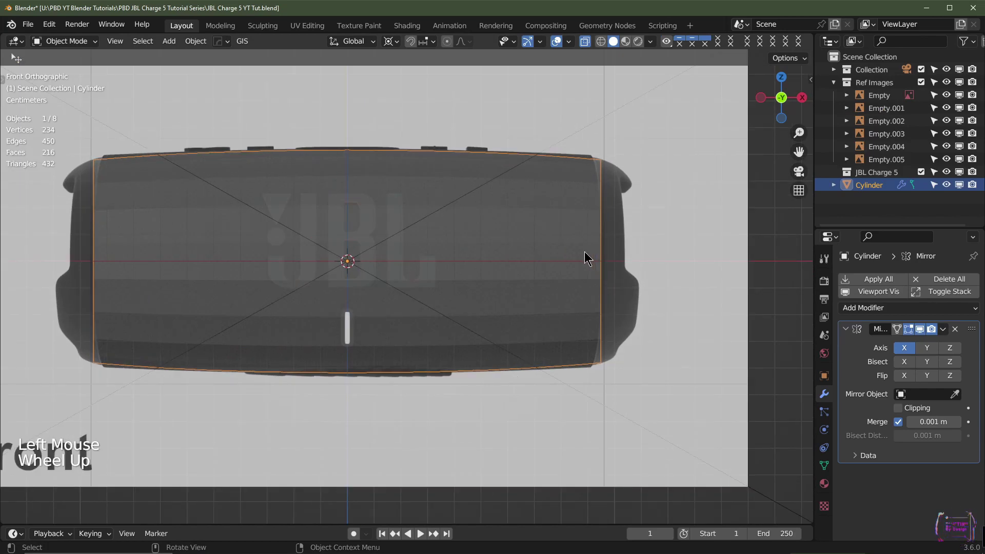
In Edit Mode, select the cylinder's open outer edge loop and extrude it 0.009 m along X
{"action": "key", "text": "Tab"}
{"action": "left_click_drag", "start_coordinate": [635, 121], "coordinate": [591, 385]}
{"action": "middle_click_drag", "start_coordinate": [591, 385], "coordinate": [504, 388], "text": "shift"}
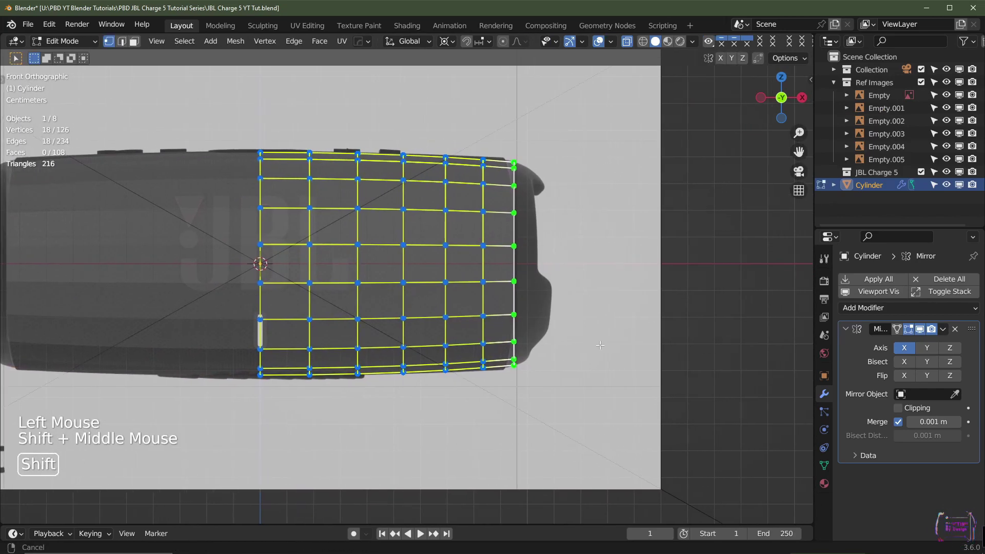
{"action": "scroll", "coordinate": [556, 281], "scroll_direction": "up", "scroll_amount": 1}
{"action": "key", "text": "e"}
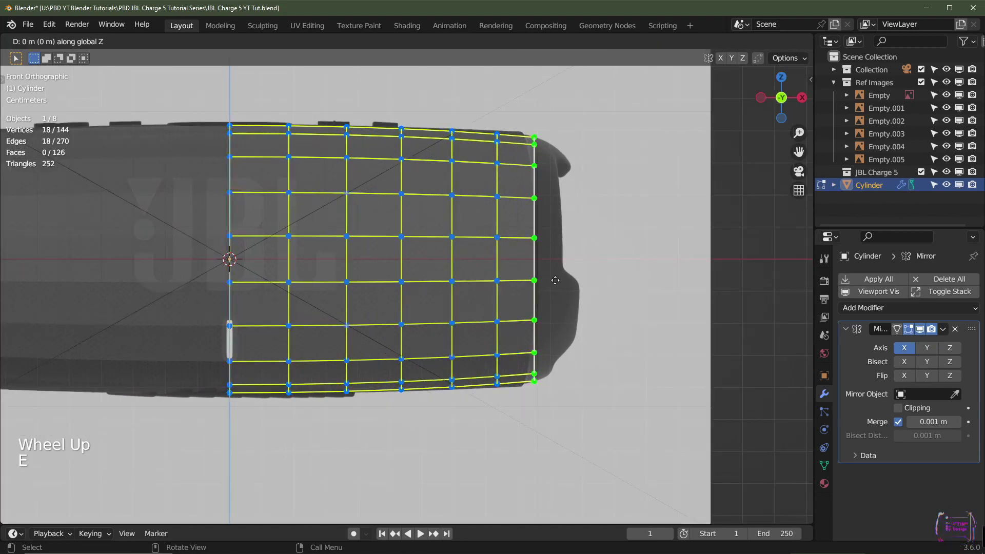
{"action": "key", "text": "x"}
{"action": "key", "text": "ctrl"}
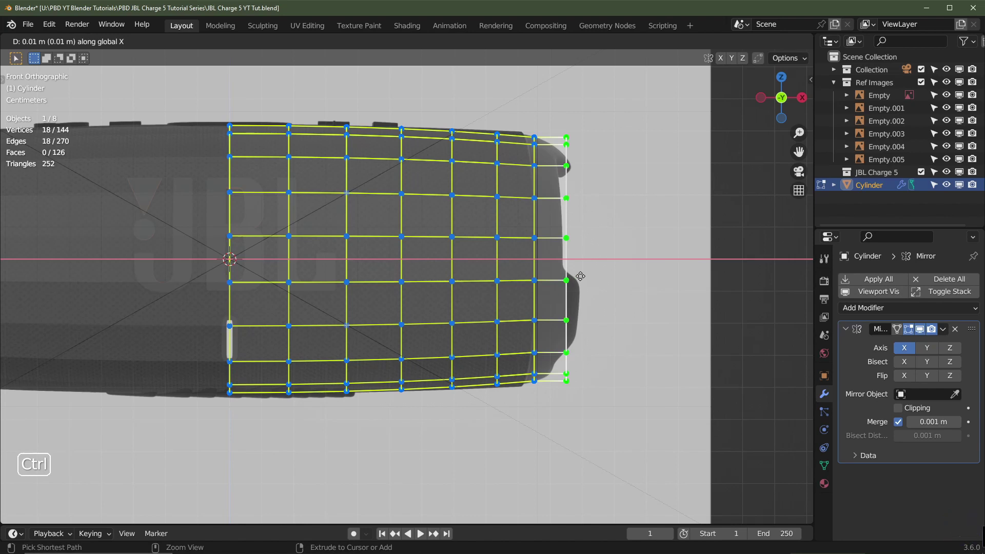
{"action": "left_click", "coordinate": [614, 274], "text": "ctrl+shift"}
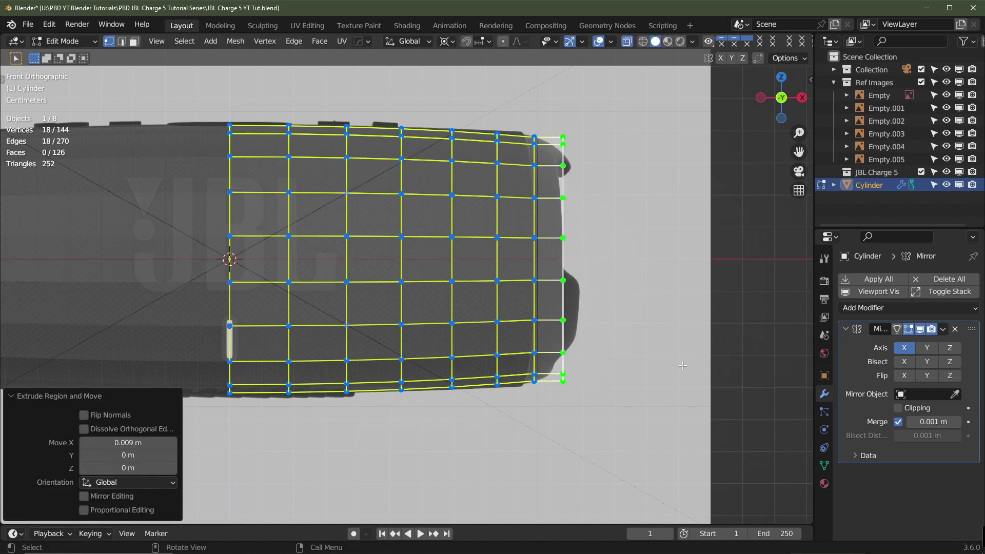
{"action": "key", "text": "s"}
{"action": "key", "text": "ctrl"}
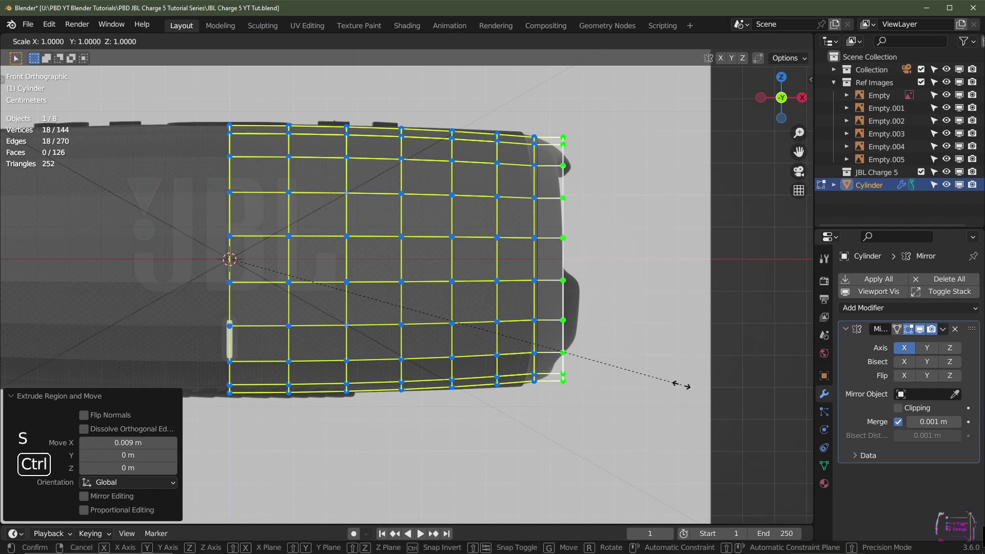
{"action": "right_click", "coordinate": [654, 374]}
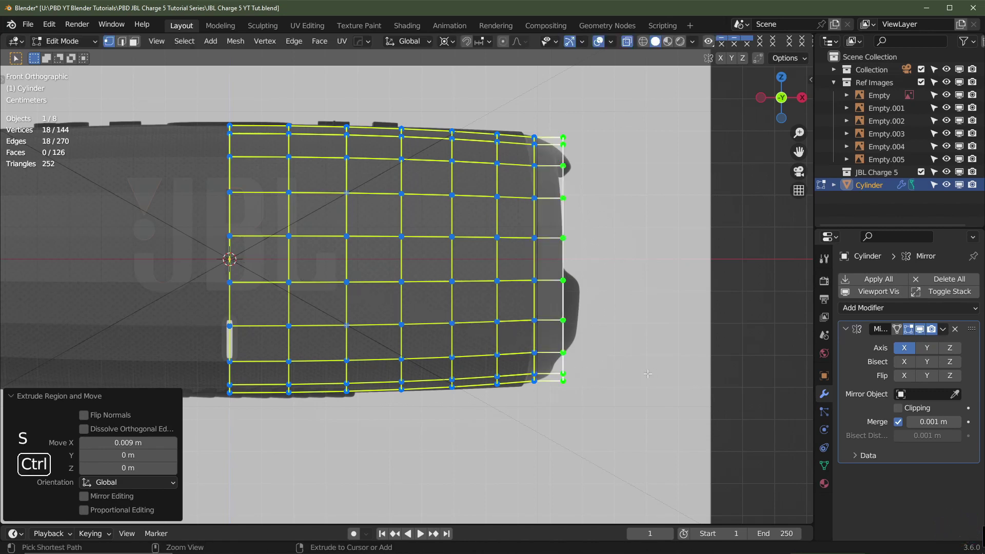
Set the transform pivot point to Median Point
{"action": "left_click", "coordinate": [444, 42]}
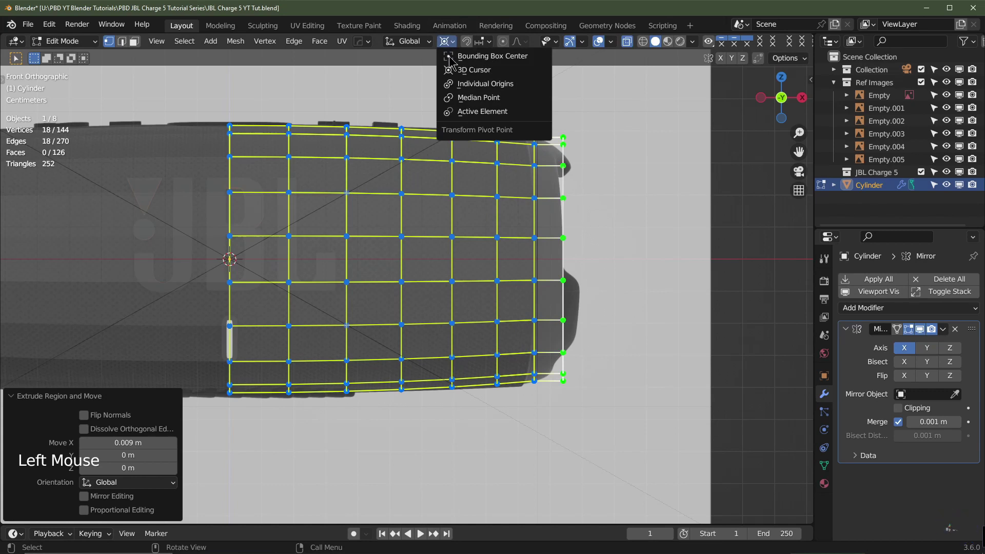
{"action": "left_click", "coordinate": [476, 98]}
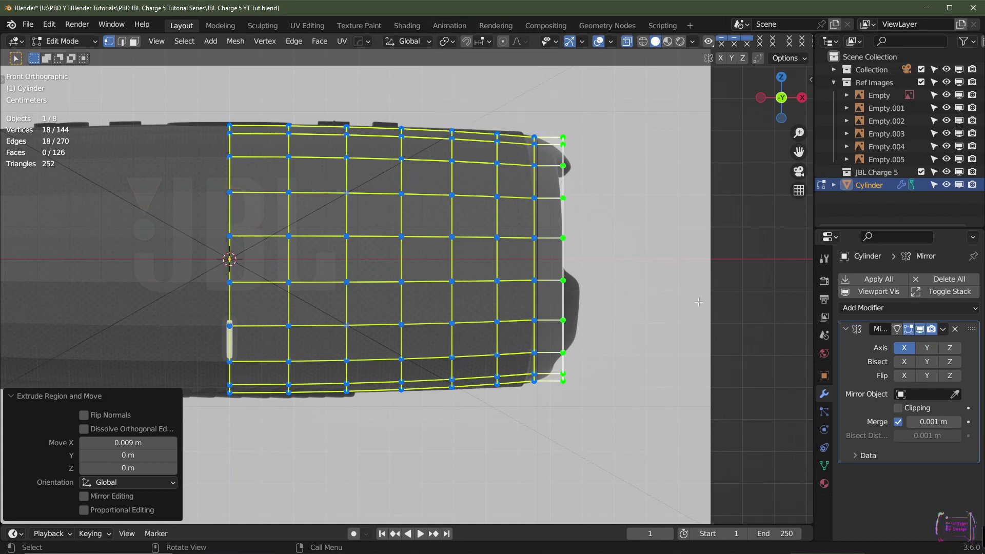
Scale the open end edge loop to 0.9 around its median point, keeping X-ray display on
{"action": "key", "text": "s"}
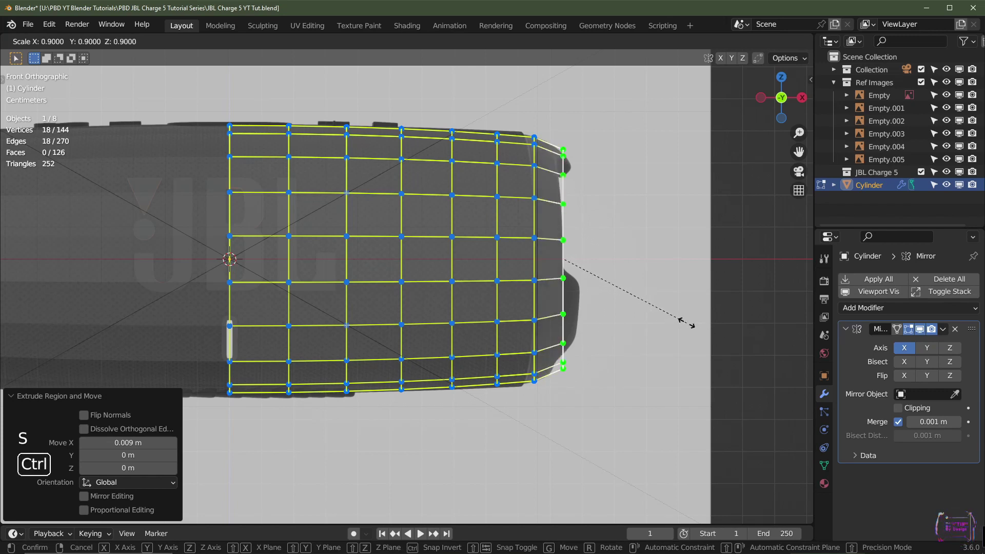
{"action": "left_click", "coordinate": [688, 322]}
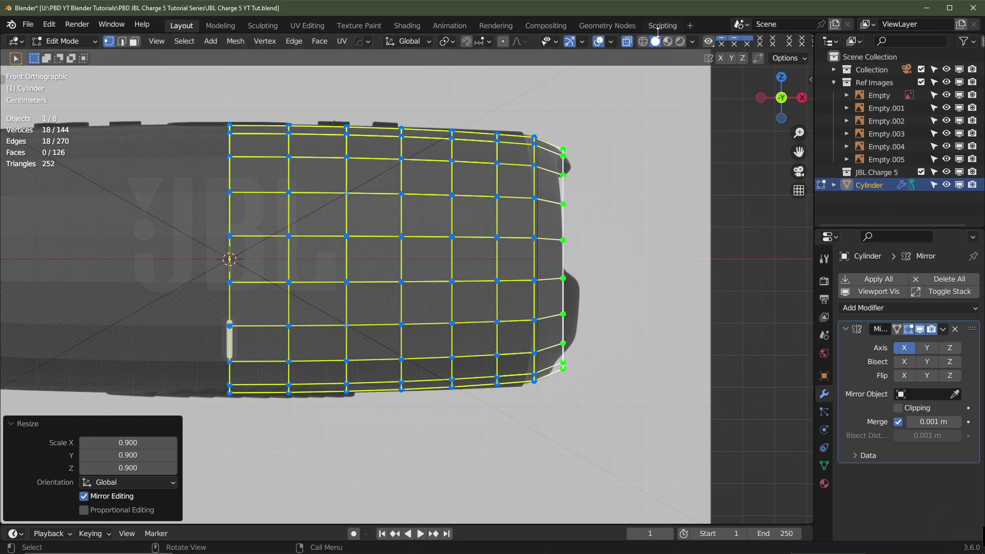
{"action": "left_click", "coordinate": [628, 43]}
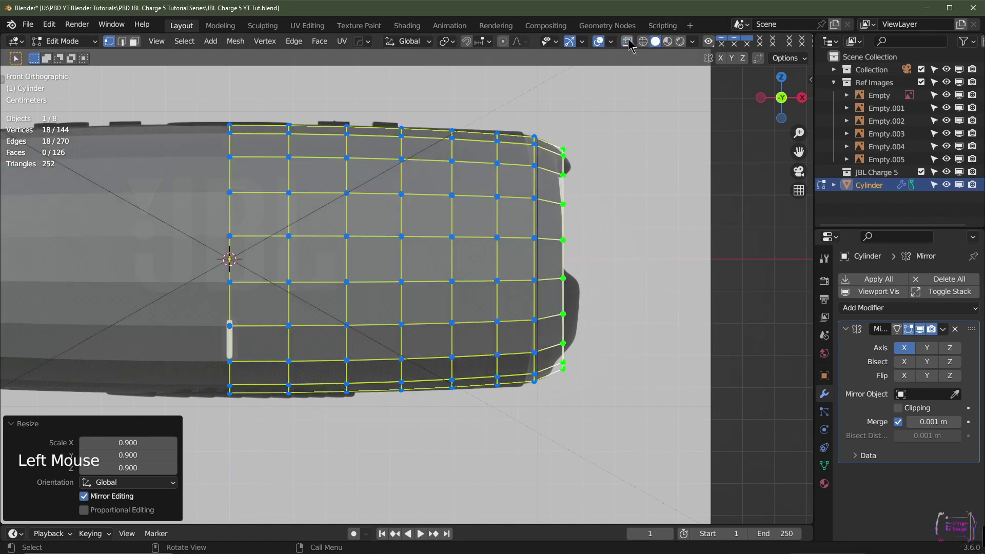
{"action": "left_click", "coordinate": [629, 43]}
Select the end loop's three top vertices plus three vertices on each of its lower front and back sides
{"action": "left_click_drag", "start_coordinate": [555, 129], "coordinate": [578, 167]}
{"action": "middle_click_drag", "start_coordinate": [578, 166], "coordinate": [535, 139]}
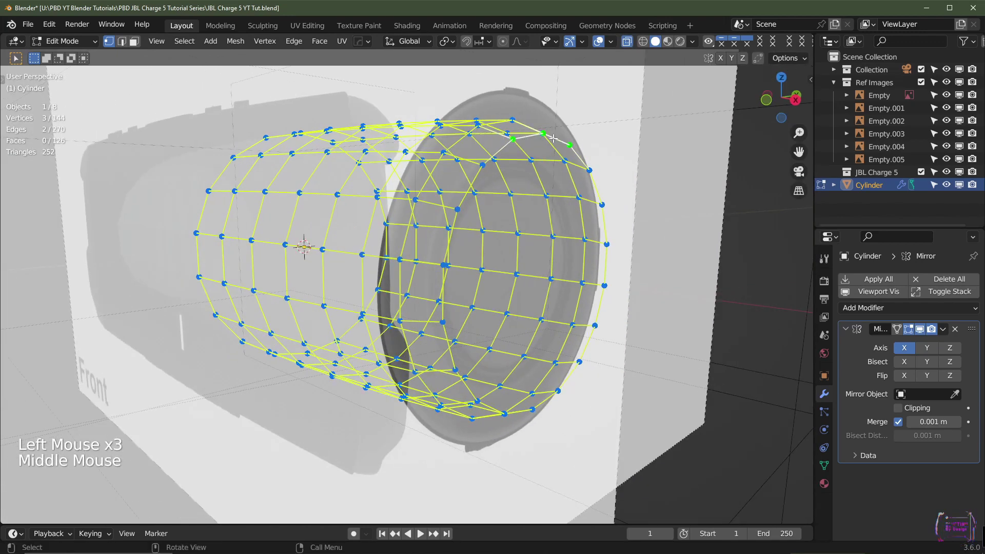
{"action": "key", "text": "KP_1"}
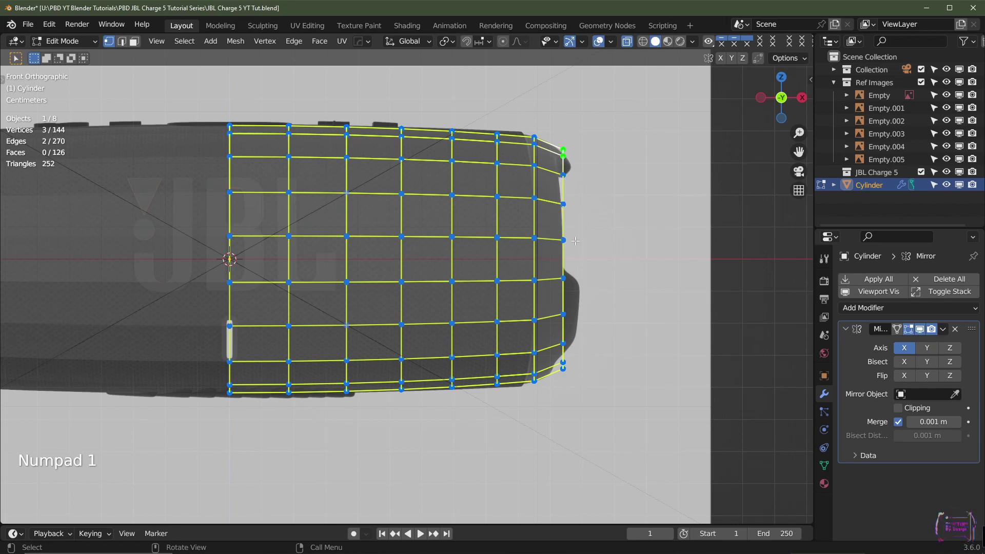
{"action": "left_click_drag", "start_coordinate": [553, 271], "coordinate": [575, 349], "text": "shift"}
{"action": "middle_click_drag", "start_coordinate": [598, 330], "coordinate": [601, 299]}
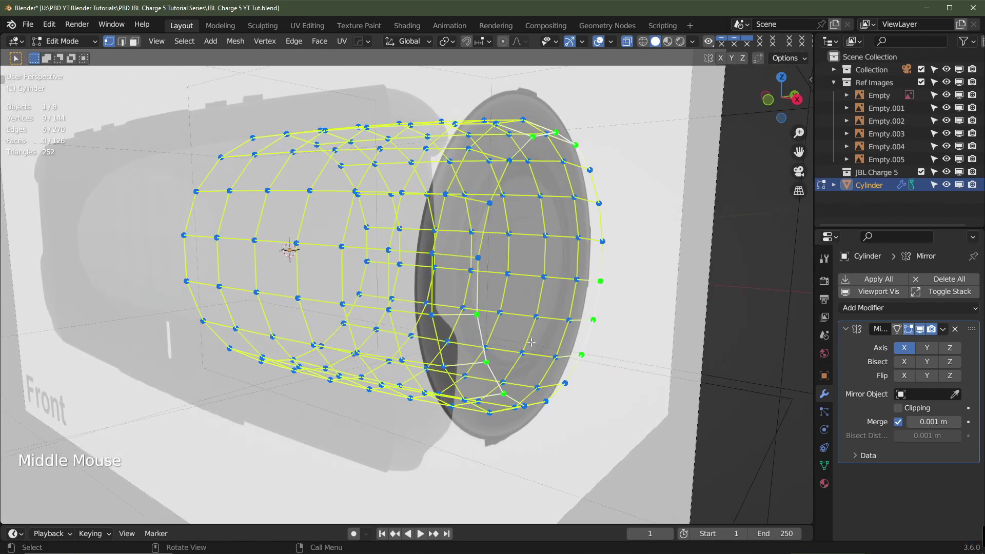
{"action": "key", "text": "KP_1"}
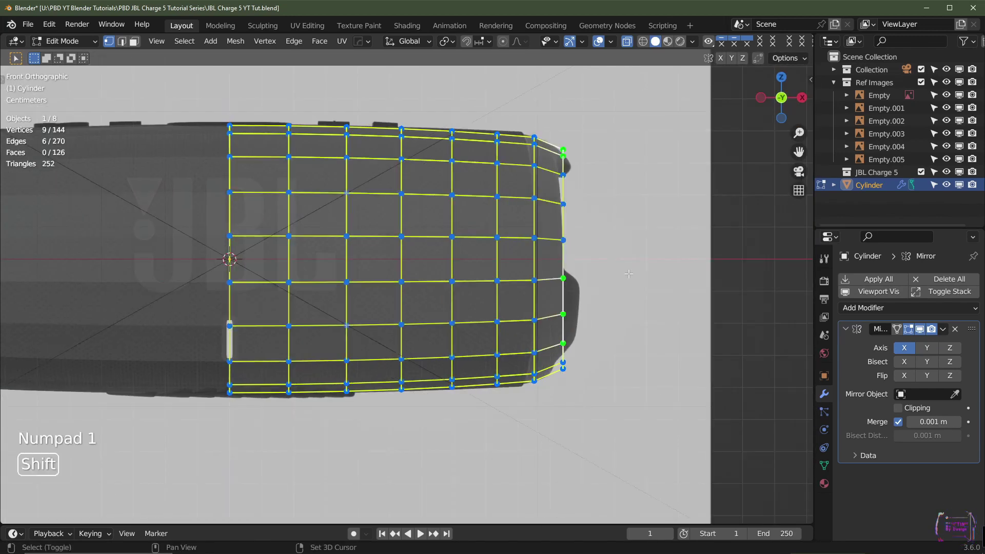
{"action": "middle_click_drag", "start_coordinate": [590, 284], "coordinate": [524, 265], "text": "shift"}
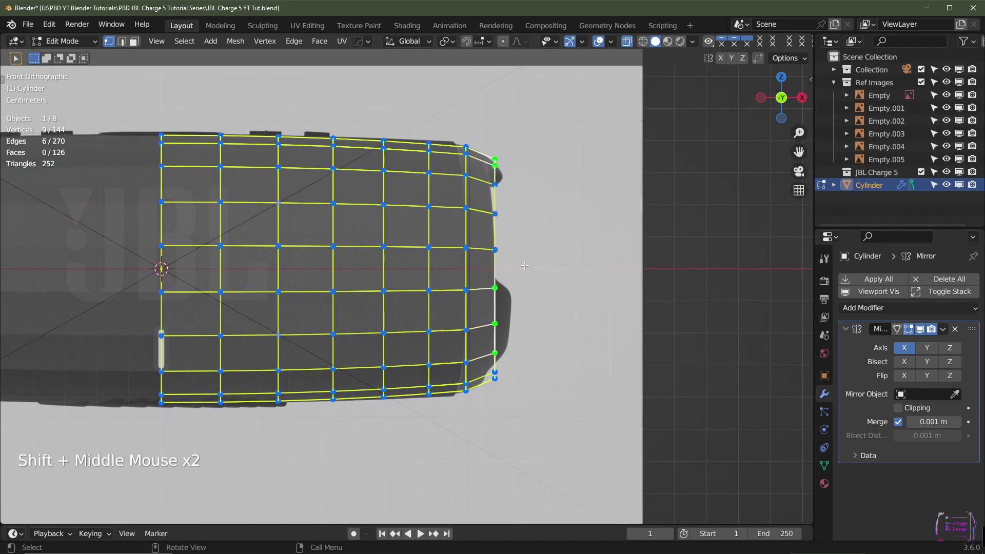
Extrude the selected end-loop vertices 0.006 m along X to form the protruding tabs
{"action": "key", "text": "e"}
{"action": "key", "text": "x"}
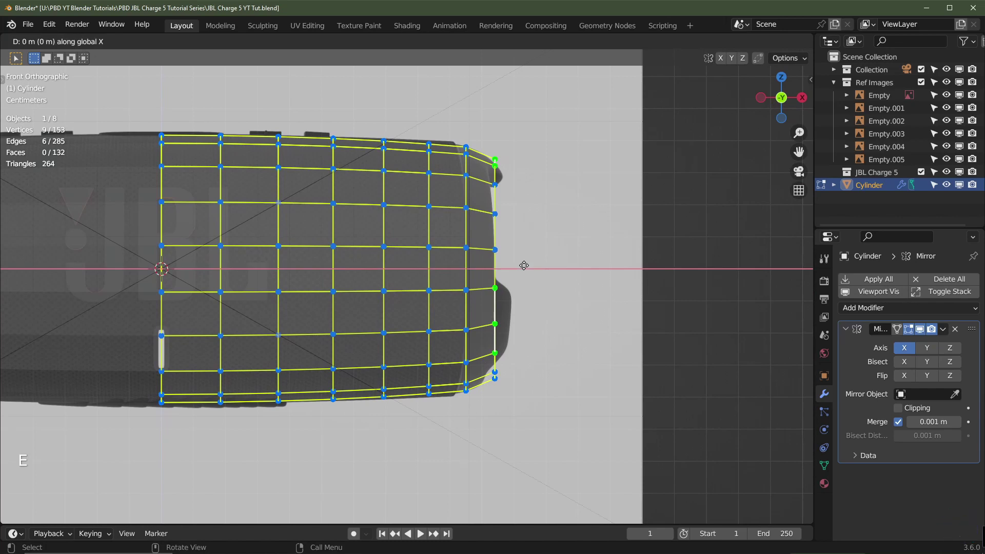
{"action": "key", "text": "ctrl"}
{"action": "key", "text": "shift"}
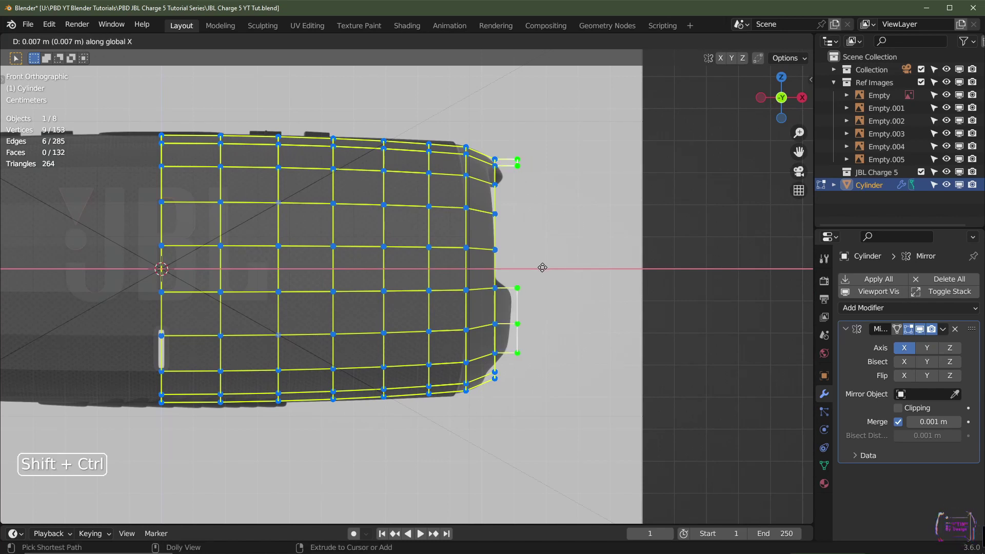
{"action": "left_click", "coordinate": [496, 265]}
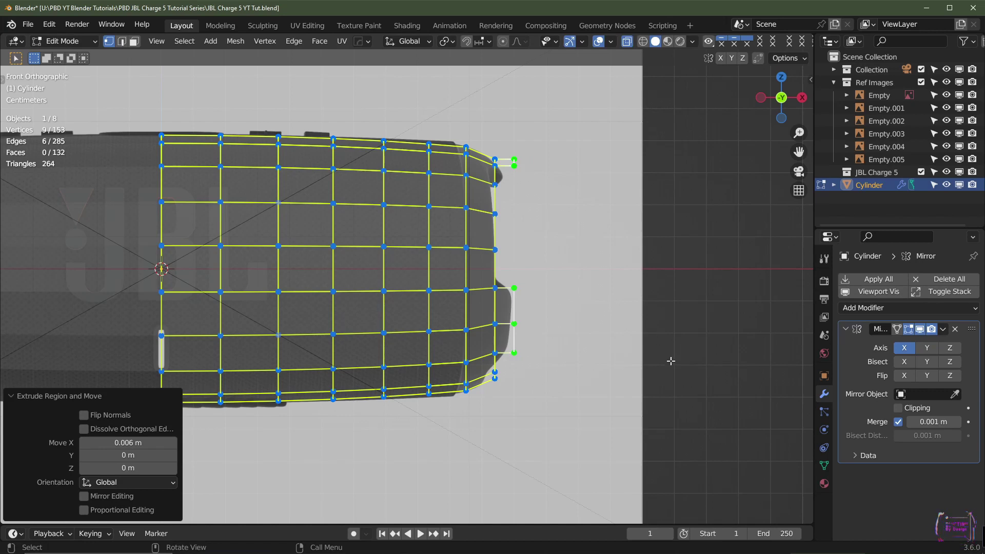
Scale the extruded tab edges to 0.8 so they taper inwards
{"action": "key", "text": "s"}
{"action": "key", "text": "ctrl"}
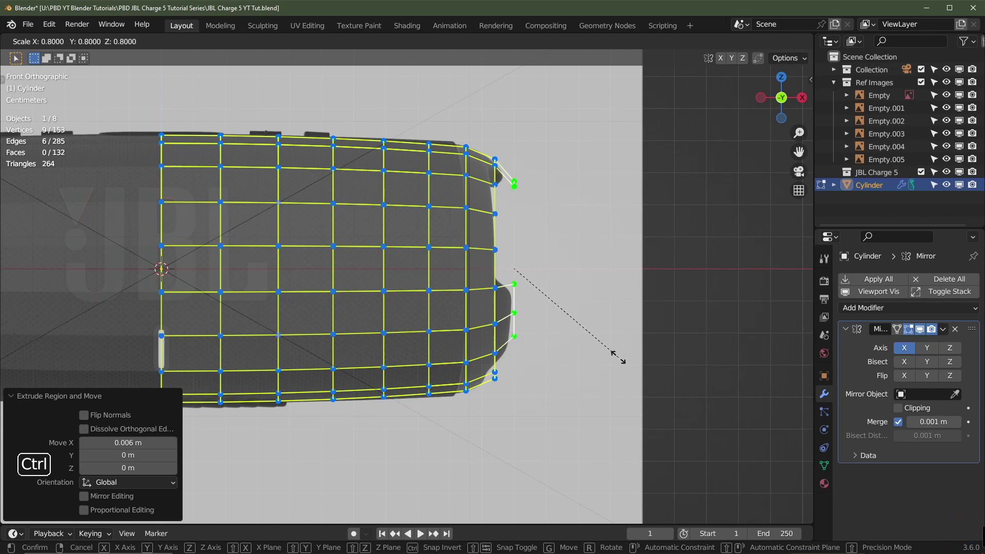
{"action": "left_click", "coordinate": [618, 356]}
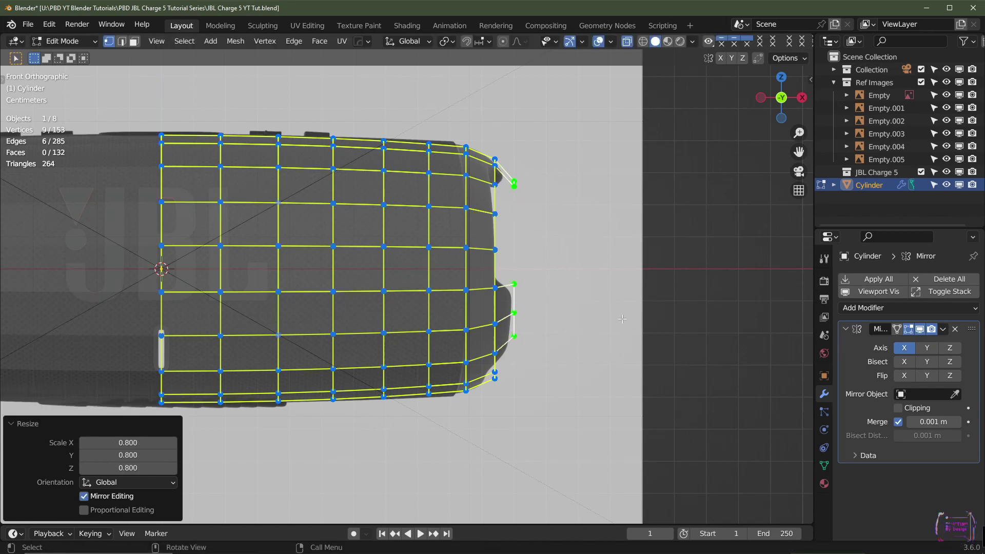
{"action": "scroll", "coordinate": [593, 308], "scroll_direction": "down", "scroll_amount": 1}
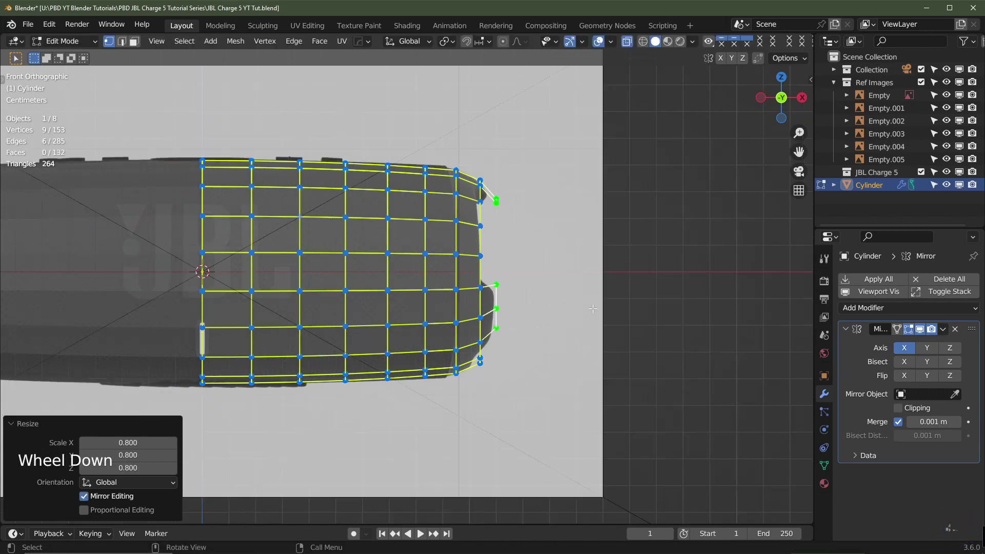
Turn off X-ray display and exclude the Ref Images collection from the view layer
{"action": "left_click", "coordinate": [627, 44]}
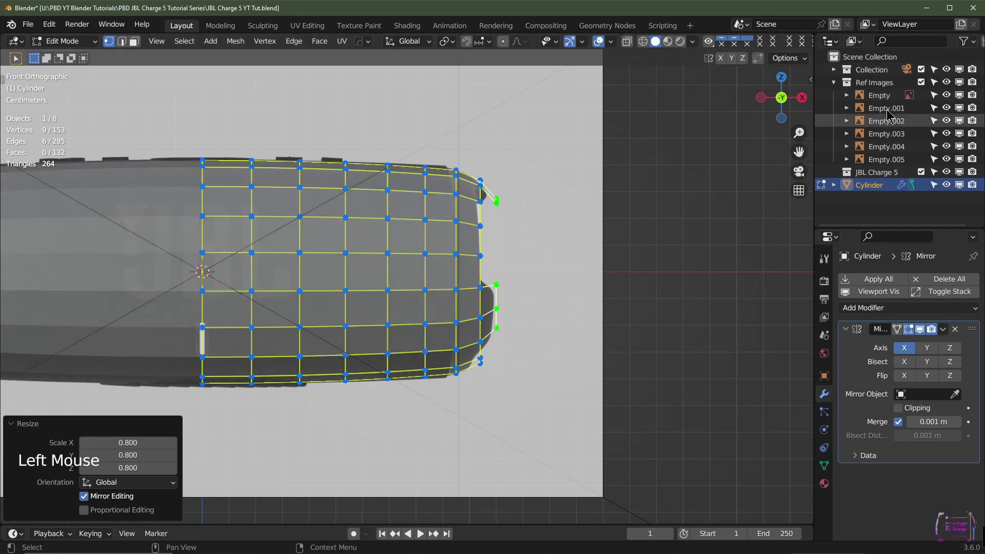
{"action": "left_click", "coordinate": [921, 83]}
{"action": "middle_click_drag", "start_coordinate": [714, 192], "coordinate": [513, 276]}
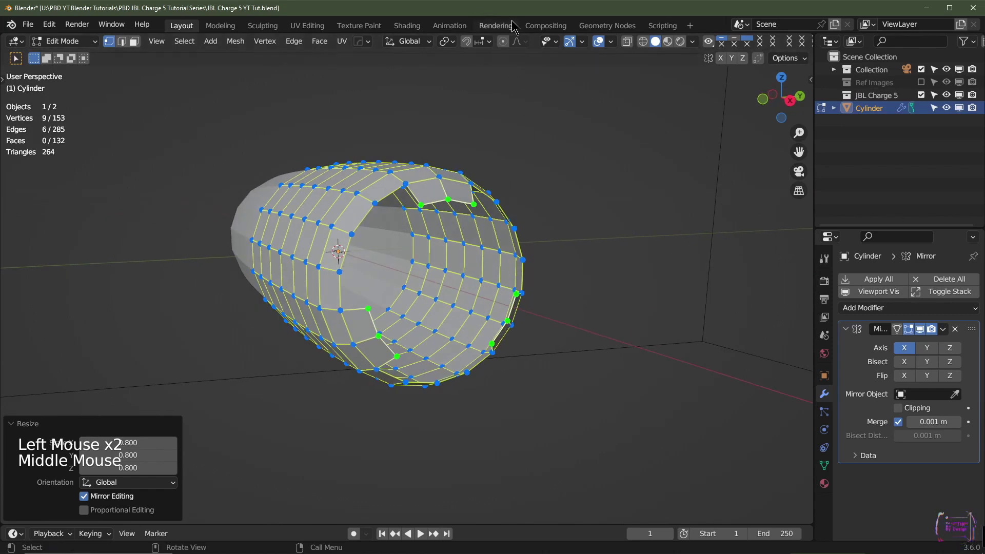
With the pivot set to Active Element, scale the top tab's front base corner by 0.5 towards the neighbouring rim vertex
{"action": "left_click", "coordinate": [451, 43]}
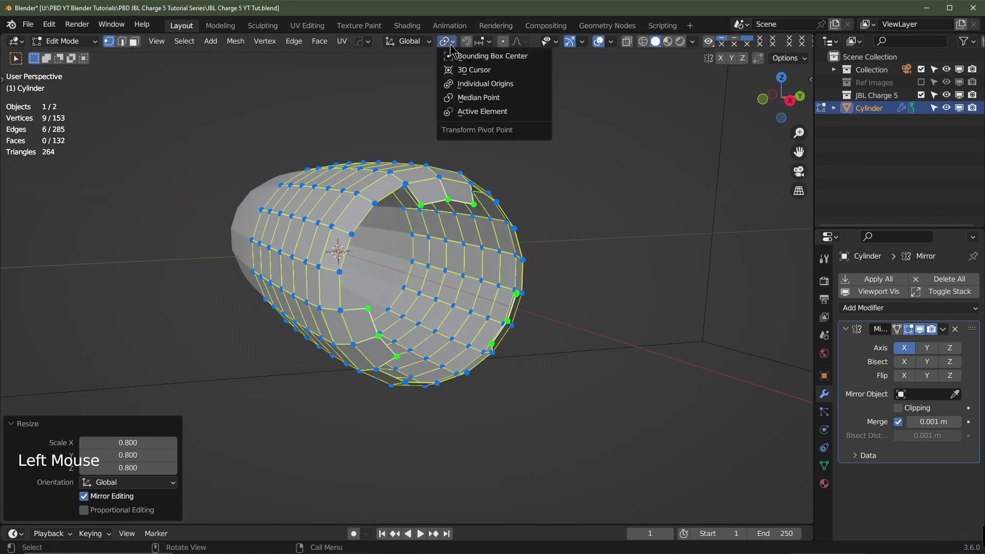
{"action": "left_click", "coordinate": [471, 111]}
{"action": "scroll", "coordinate": [446, 205], "scroll_direction": "up", "scroll_amount": 2}
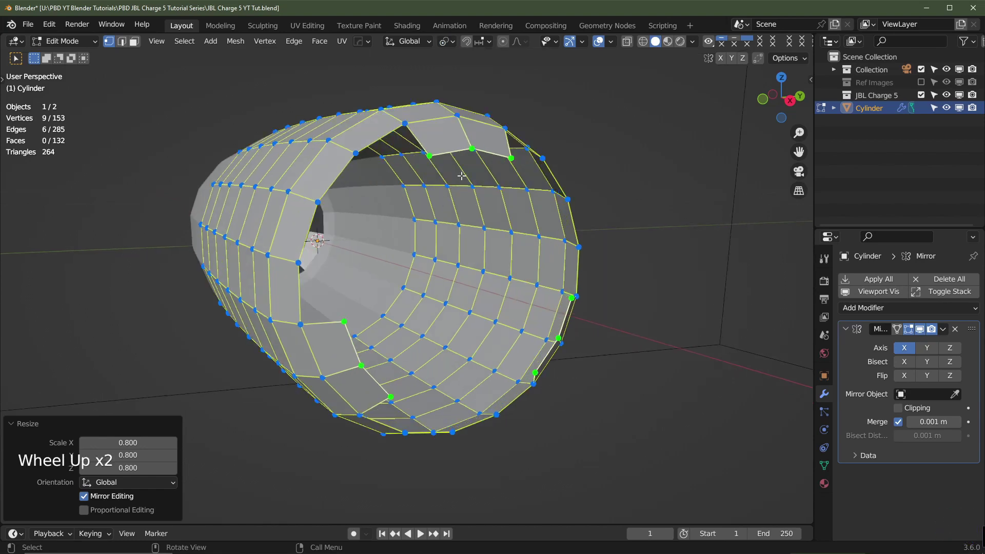
{"action": "middle_click_drag", "start_coordinate": [461, 176], "coordinate": [363, 175]}
{"action": "left_click", "coordinate": [371, 175]}
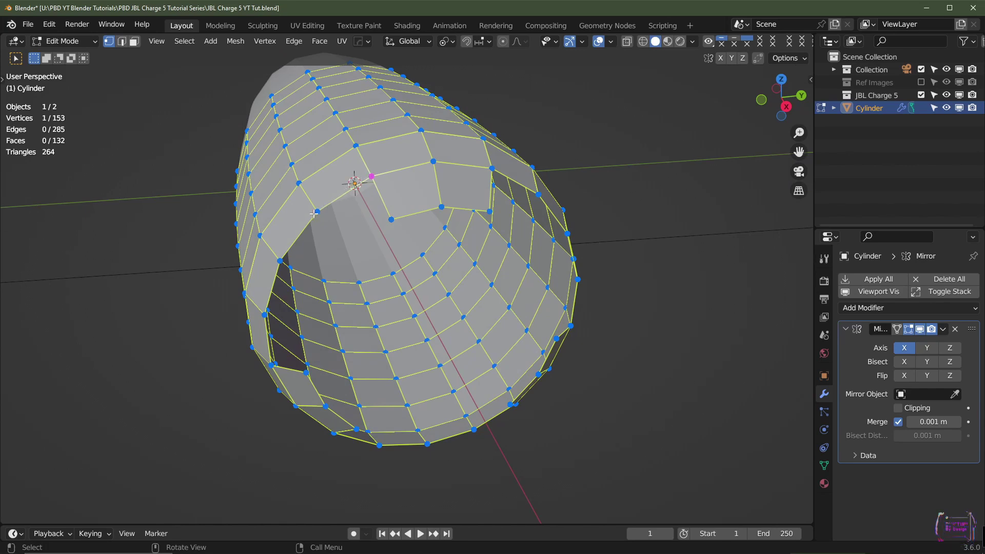
{"action": "mouse_move", "coordinate": [361, 183]}
{"action": "middle_mouse_down"}
{"action": "mouse_move", "coordinate": [333, 183]}
{"action": "mouse_move", "coordinate": [365, 183]}
{"action": "middle_mouse_up"}
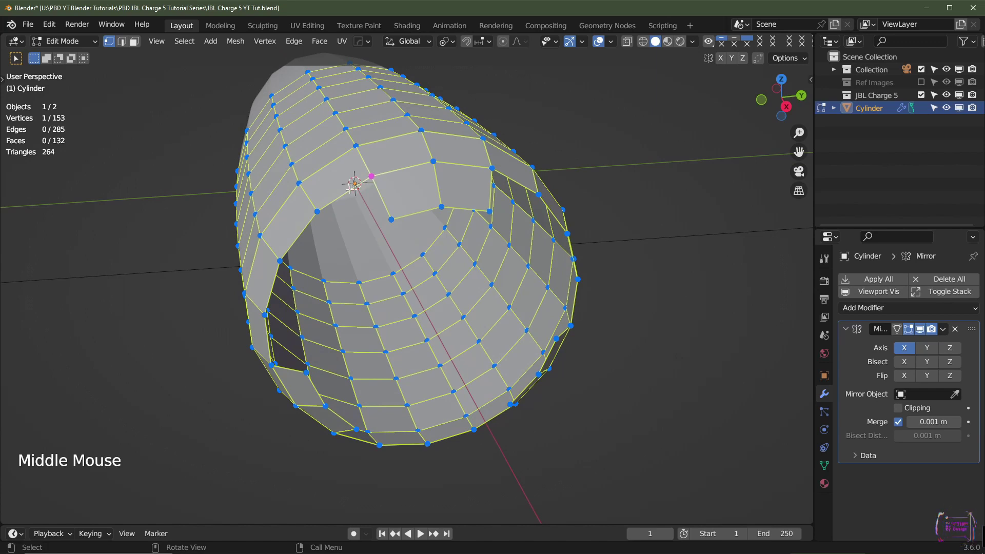
{"action": "left_click", "coordinate": [350, 189]}
{"action": "middle_click_drag", "start_coordinate": [351, 190], "coordinate": [342, 195]}
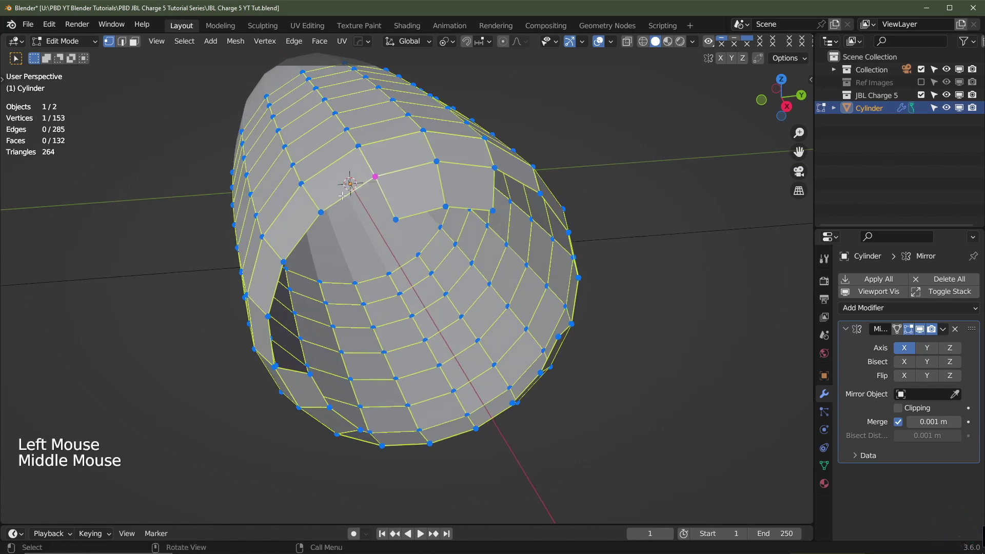
{"action": "left_click", "coordinate": [322, 211], "text": "shift"}
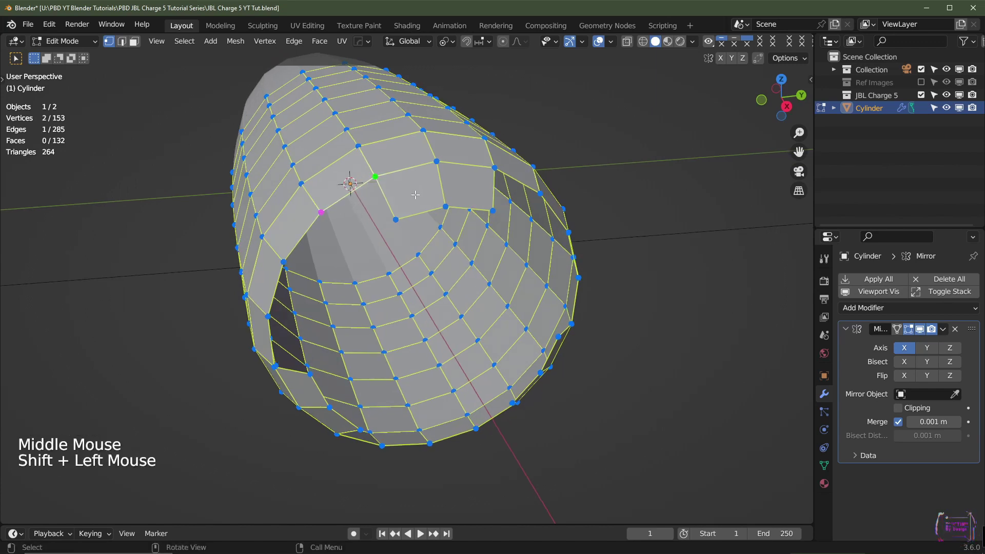
{"action": "type", "text": "s"}
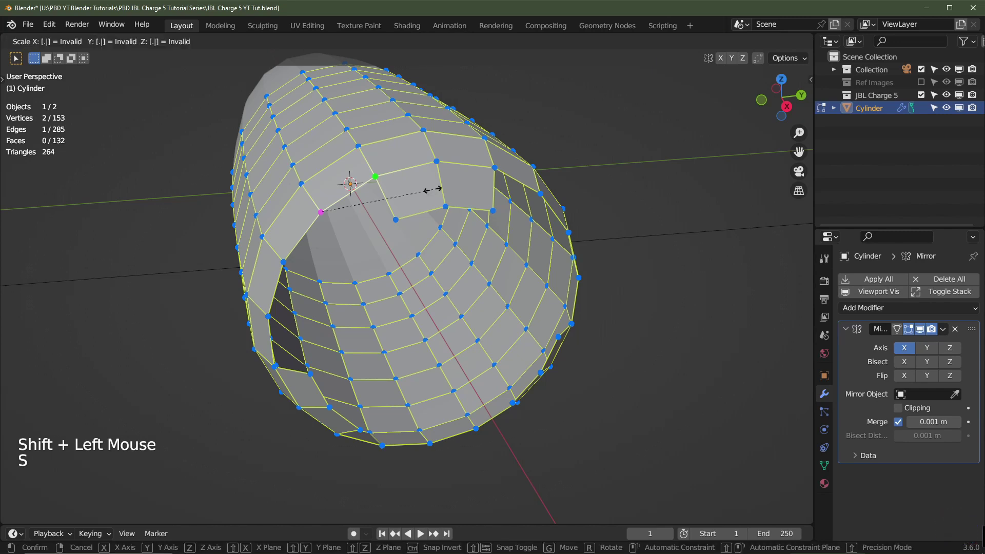
{"action": "type", "text": ".5"}
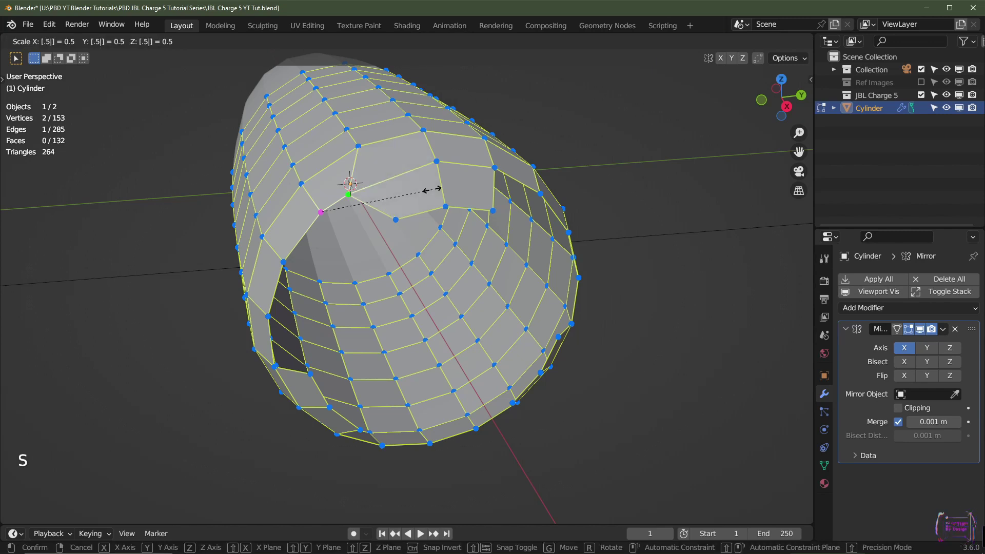
{"action": "key", "text": "Return"}
Scale the top tab's back base corner by 0.5 towards its neighbouring rim vertex
{"action": "middle_click_drag", "start_coordinate": [467, 208], "coordinate": [405, 186]}
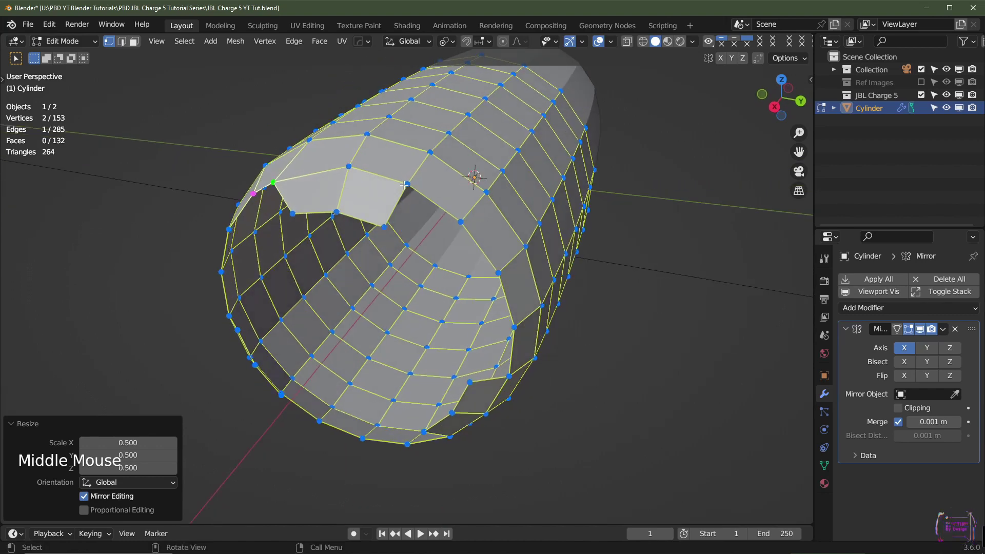
{"action": "left_click", "coordinate": [405, 183]}
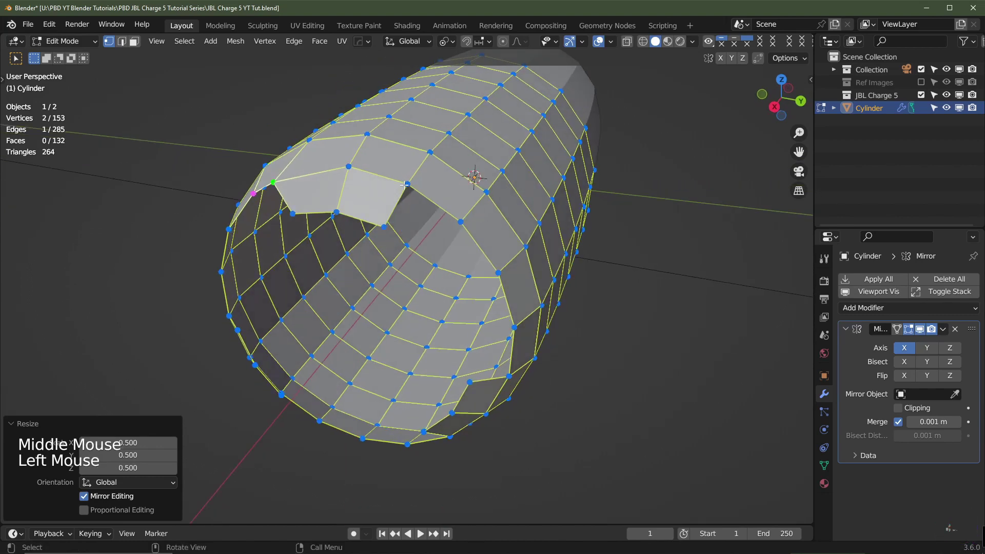
{"action": "left_click", "coordinate": [461, 223], "text": "shift"}
{"action": "type", "text": "s"}
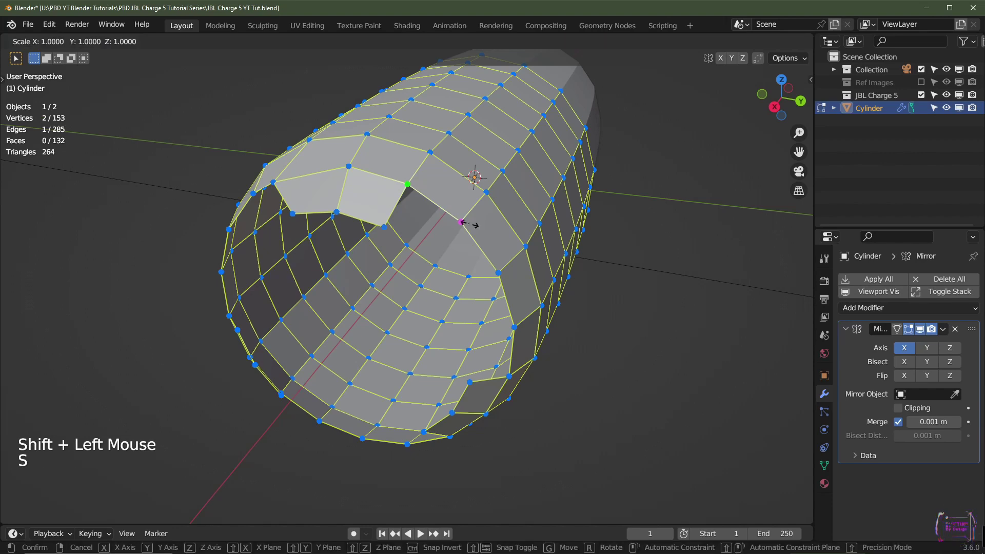
{"action": "type", "text": ".5"}
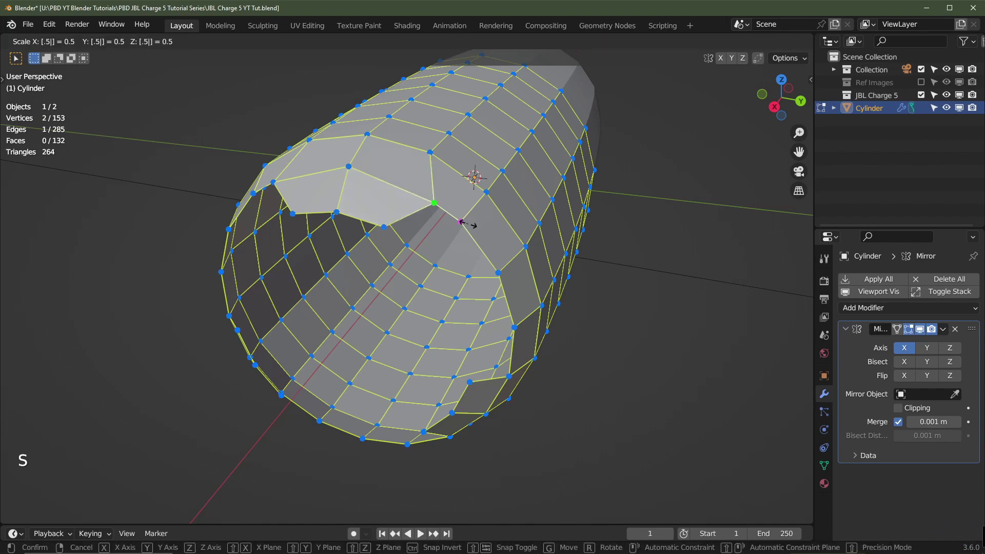
{"action": "key", "text": "Return"}
Scale the back side tab's upper base corner by 0.5 towards the rim vertex above it
{"action": "middle_click_drag", "start_coordinate": [460, 222], "coordinate": [517, 224]}
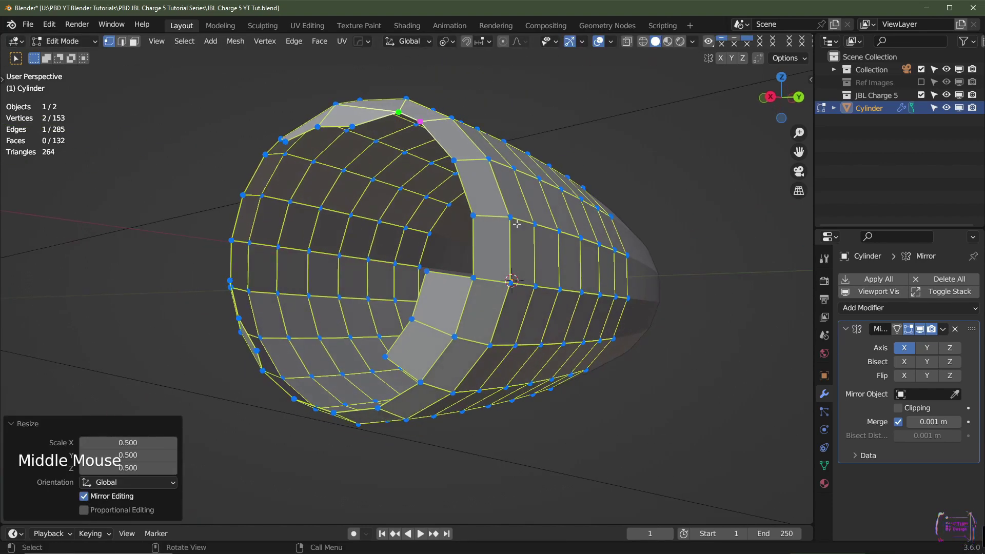
{"action": "left_click", "coordinate": [472, 278]}
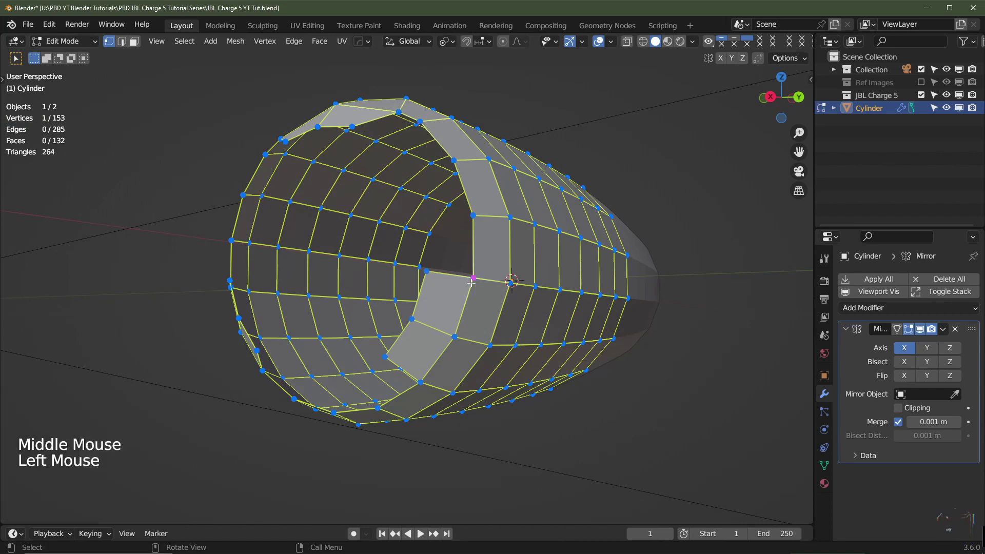
{"action": "left_click", "coordinate": [473, 214], "text": "shift"}
{"action": "type", "text": "s"}
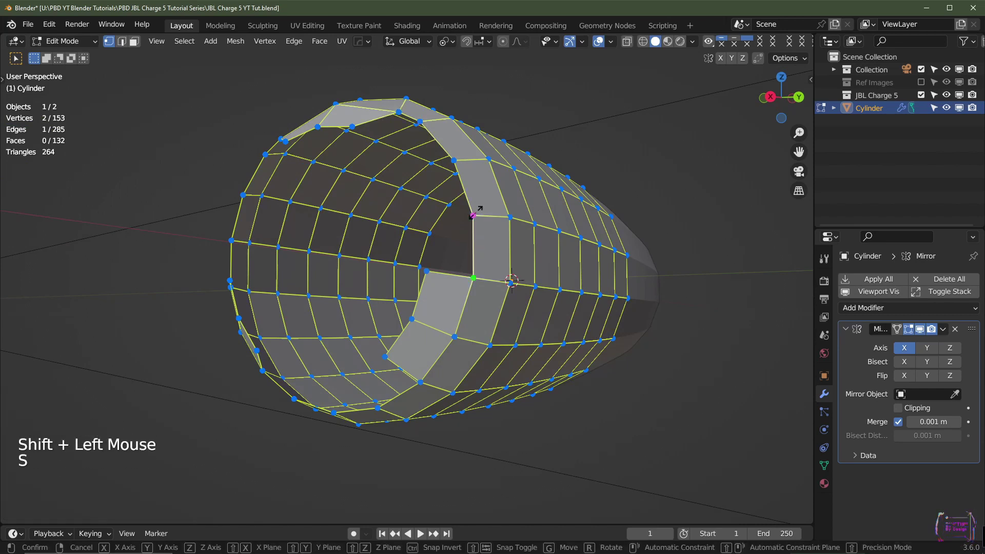
{"action": "type", "text": ".5"}
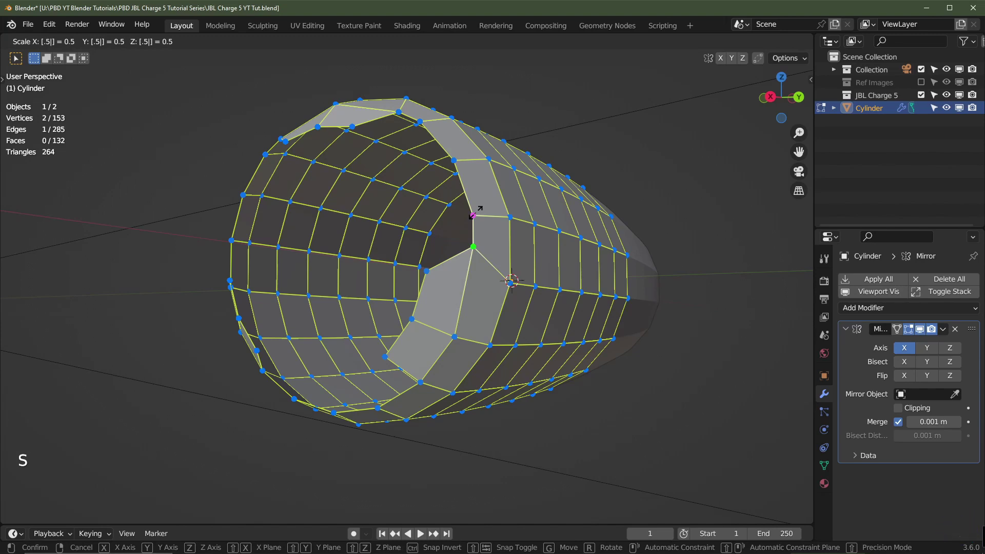
{"action": "key", "text": "Return"}
Scale the back side tab's lower base corner by 0.5 towards the rim vertex below it
{"action": "middle_click_drag", "start_coordinate": [475, 211], "coordinate": [477, 311]}
{"action": "left_click", "coordinate": [477, 313]}
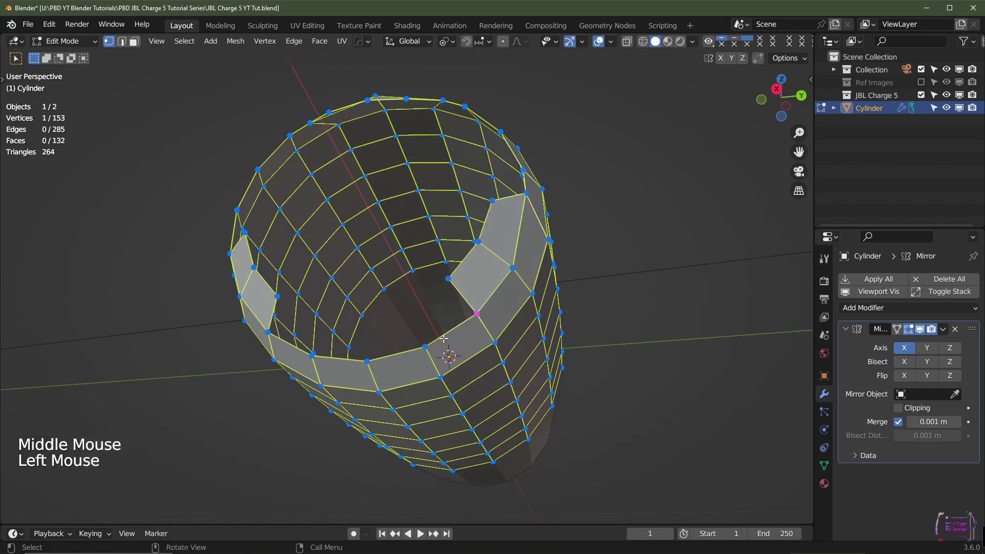
{"action": "left_click", "coordinate": [425, 346], "text": "shift"}
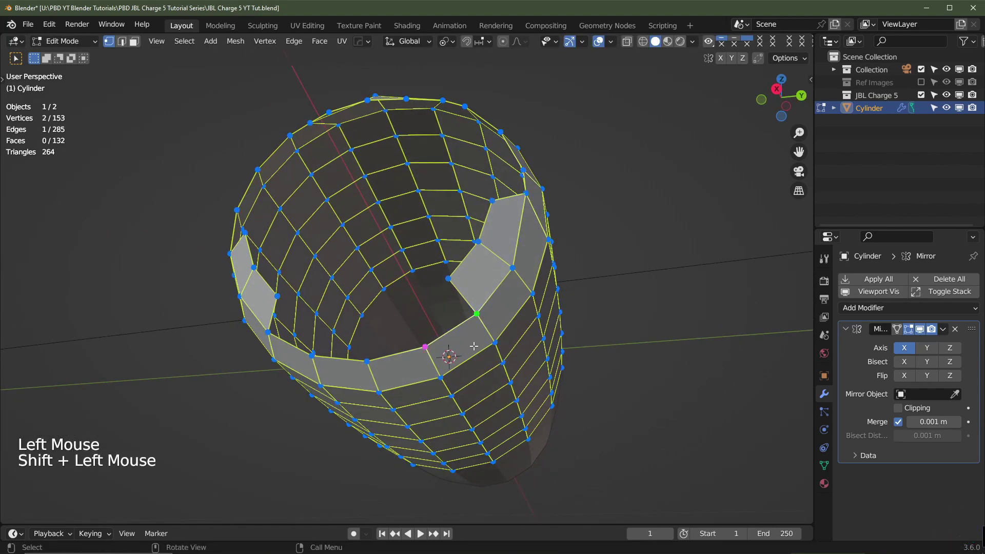
{"action": "type", "text": "s.5"}
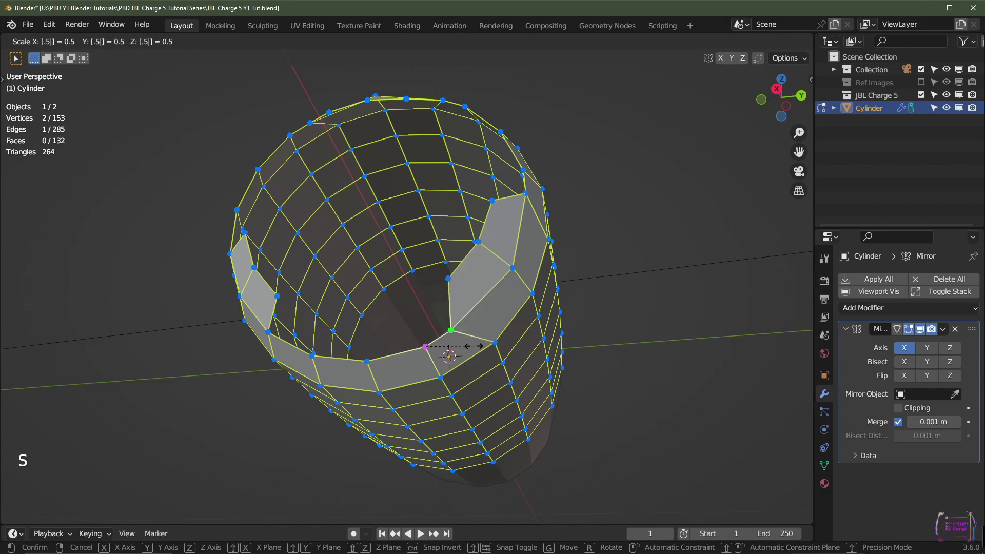
{"action": "key", "text": "Return"}
Scale the front side tab's lower base corner by 0.5 towards its neighbouring rim vertex
{"action": "middle_click_drag", "start_coordinate": [386, 341], "coordinate": [392, 320]}
{"action": "left_click", "coordinate": [380, 302]}
{"action": "left_click", "coordinate": [426, 342], "text": "shift"}
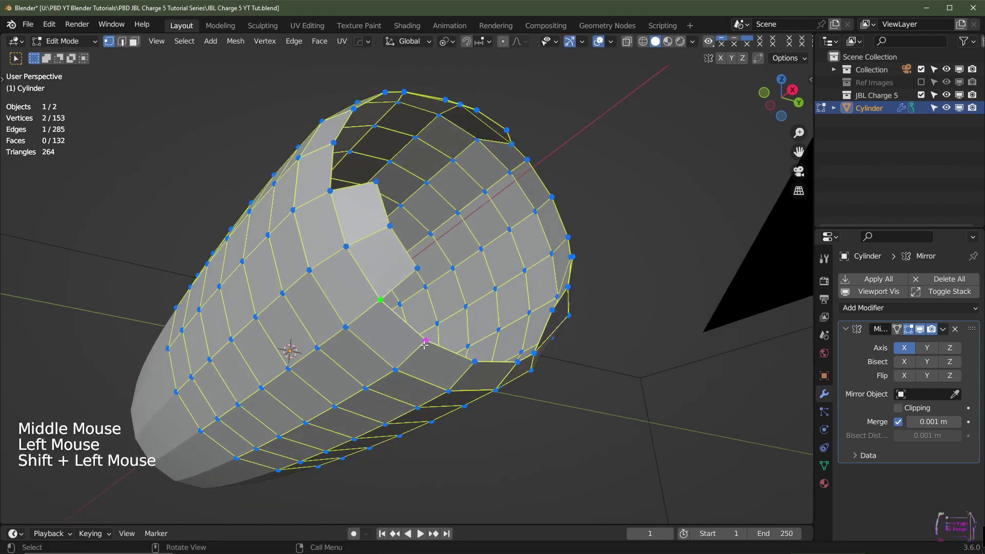
{"action": "type", "text": "s.5"}
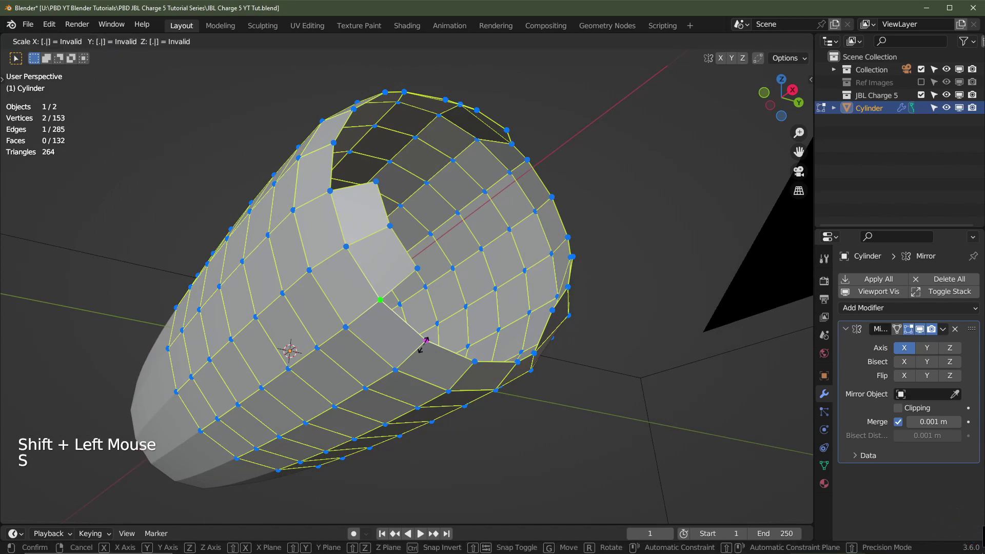
{"action": "key", "text": "Return"}
Scale the front side tab's upper base corner by 0.5 towards the rim vertex above it
{"action": "middle_click_drag", "start_coordinate": [422, 345], "coordinate": [425, 359]}
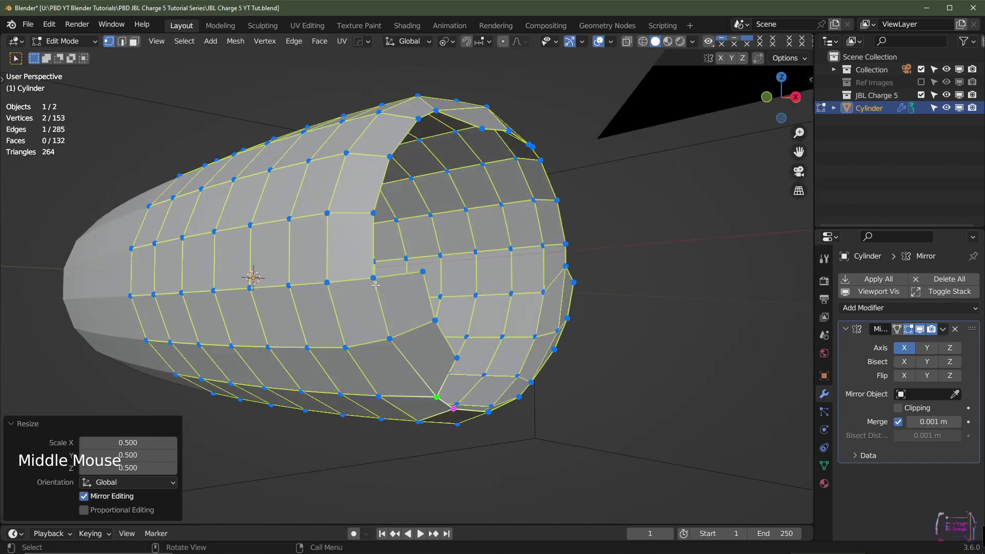
{"action": "left_click", "coordinate": [375, 263]}
{"action": "left_click", "coordinate": [374, 212], "text": "shift"}
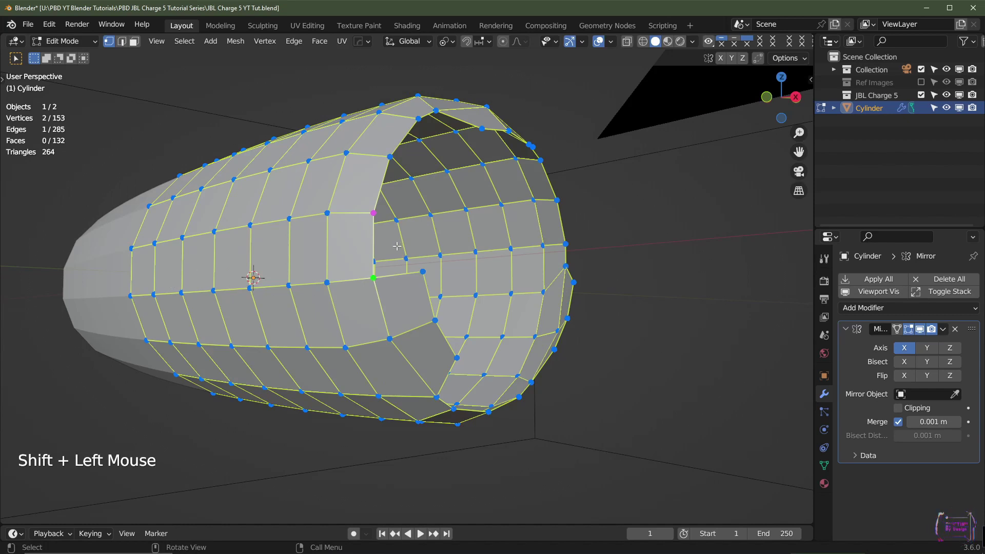
{"action": "type", "text": "s.5"}
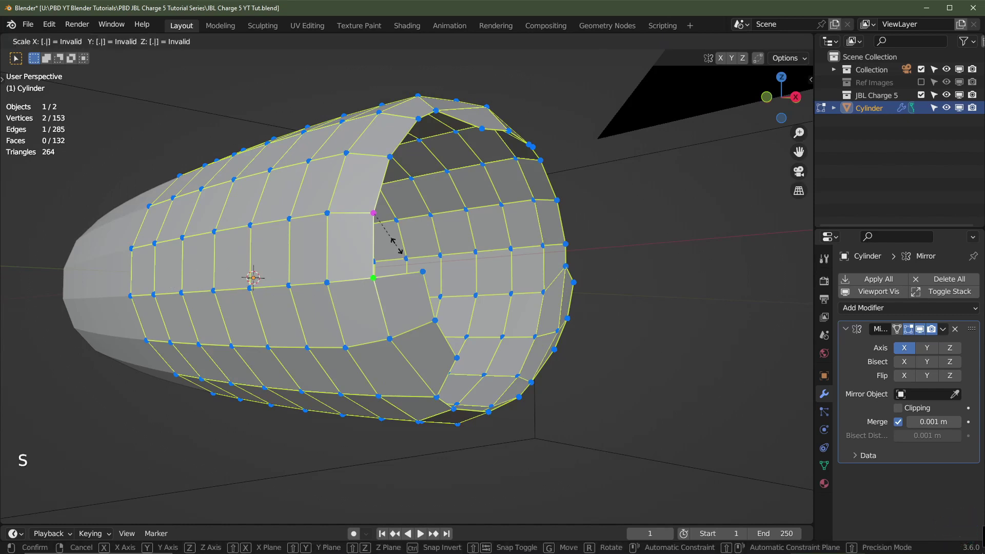
{"action": "key", "text": "Return"}
Return to Object Mode, enable Clipping on the cylinder's Mirror modifier and apply the modifier
{"action": "middle_click_drag", "start_coordinate": [387, 245], "coordinate": [446, 279]}
{"action": "key", "text": "Tab"}
{"action": "scroll", "coordinate": [543, 257], "scroll_direction": "down", "scroll_amount": 2}
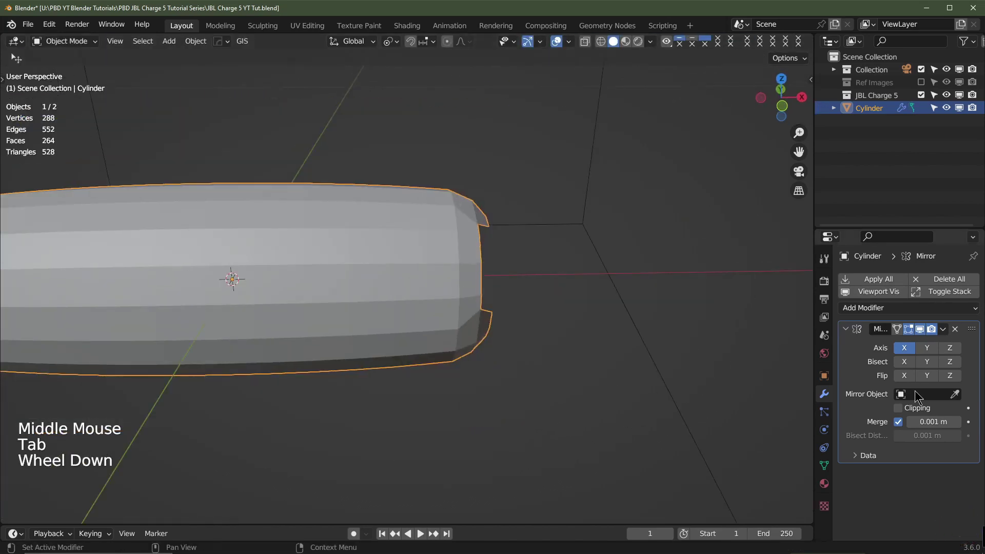
{"action": "left_click", "coordinate": [897, 408]}
{"action": "middle_click_drag", "start_coordinate": [571, 323], "coordinate": [583, 298], "text": "shift"}
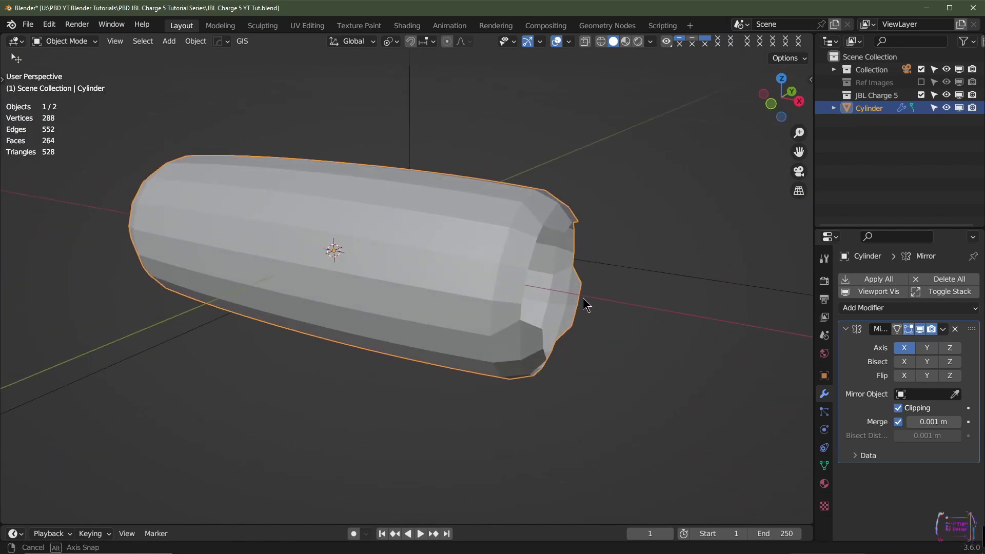
{"action": "left_click", "coordinate": [943, 330]}
{"action": "left_click", "coordinate": [913, 342]}
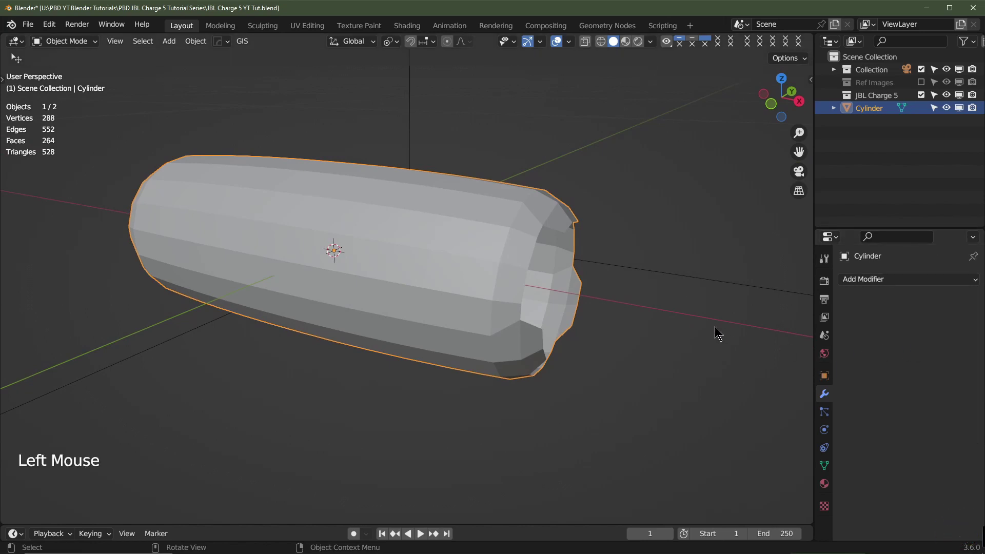
Add a Solidify modifier to the cylinder with Even Thickness enabled and collapse its settings
{"action": "left_click", "coordinate": [913, 279]}
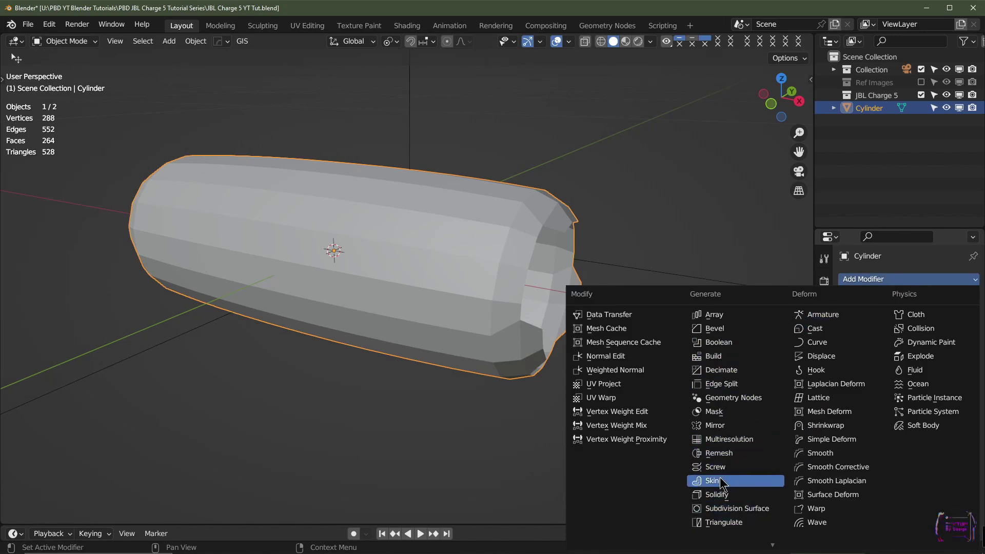
{"action": "left_click", "coordinate": [718, 494]}
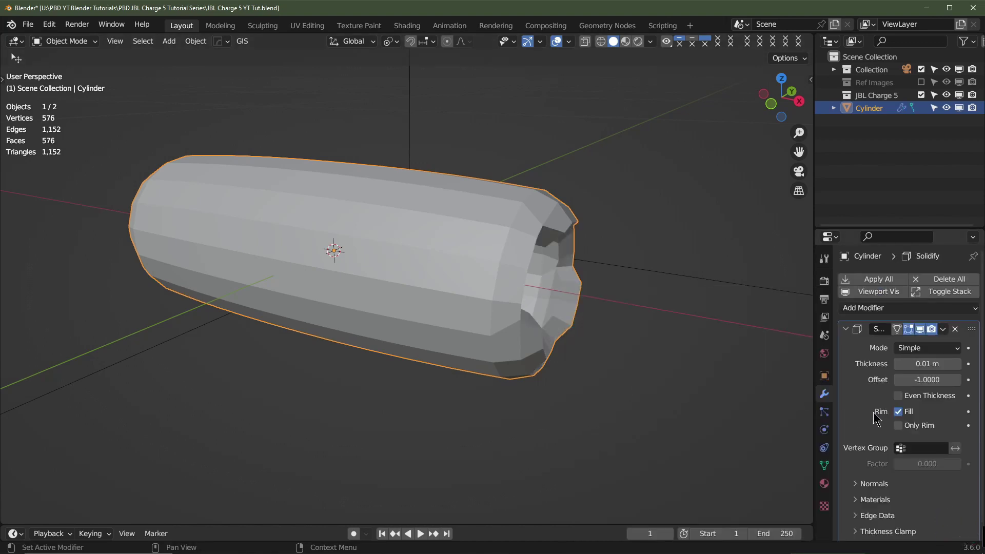
{"action": "left_click", "coordinate": [898, 396]}
{"action": "middle_click_drag", "start_coordinate": [718, 392], "coordinate": [559, 309]}
{"action": "scroll", "coordinate": [555, 349], "scroll_direction": "down", "scroll_amount": 1}
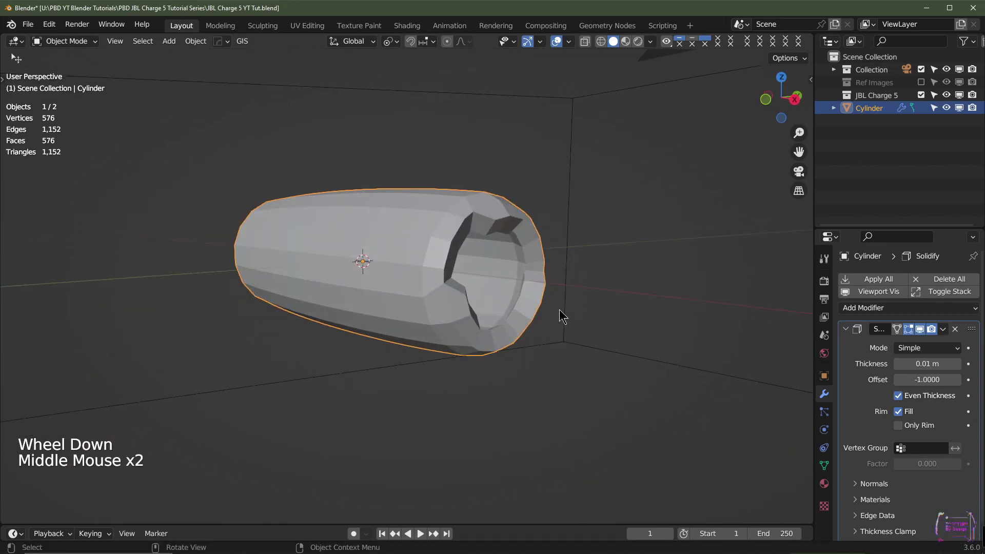
{"action": "key", "text": "ctrl"}
{"action": "left_click", "coordinate": [845, 329]}
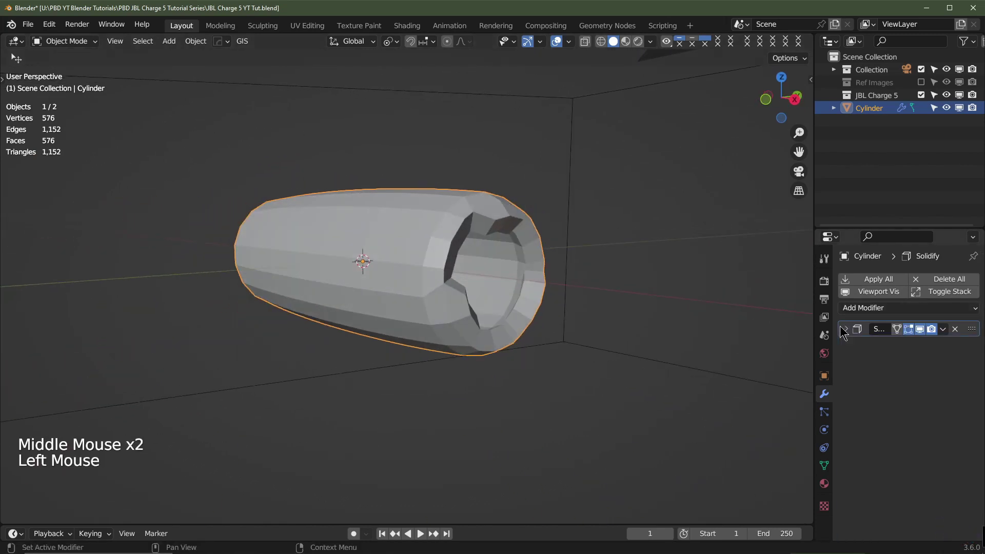
Add a Subdivision Surface modifier to the cylinder and apply the Solidify modifier
{"action": "left_click", "coordinate": [865, 308]}
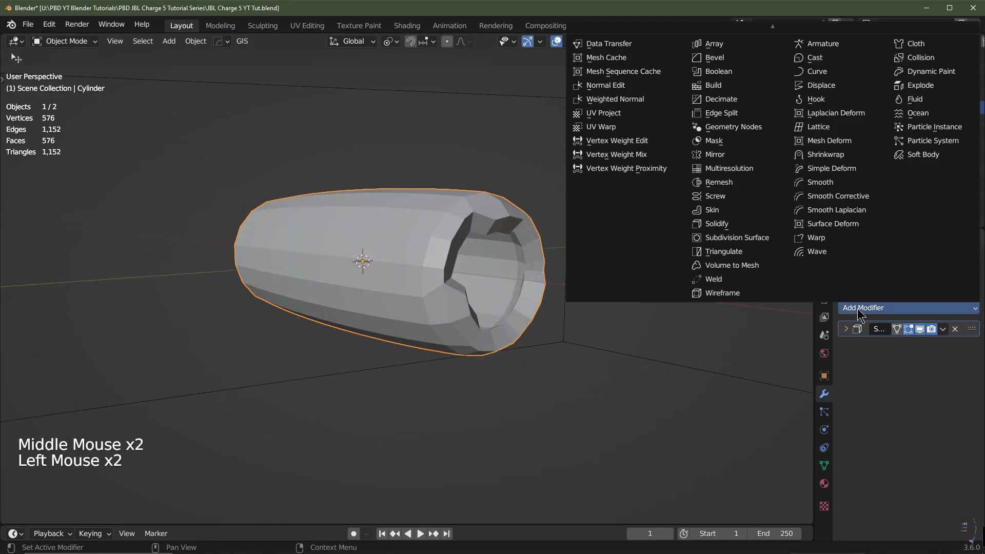
{"action": "left_click", "coordinate": [737, 239]}
{"action": "middle_click_drag", "start_coordinate": [633, 292], "coordinate": [655, 307]}
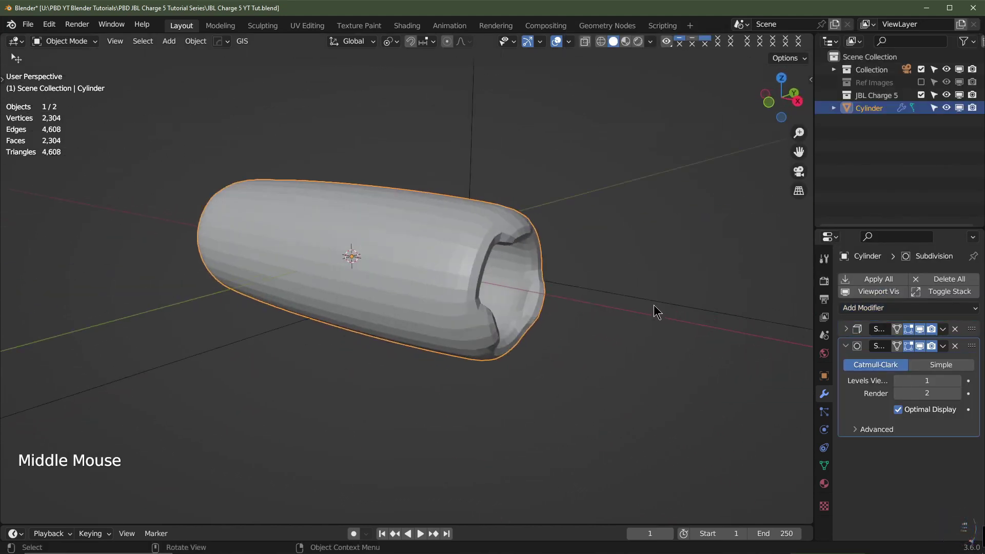
{"action": "left_click", "coordinate": [854, 331]}
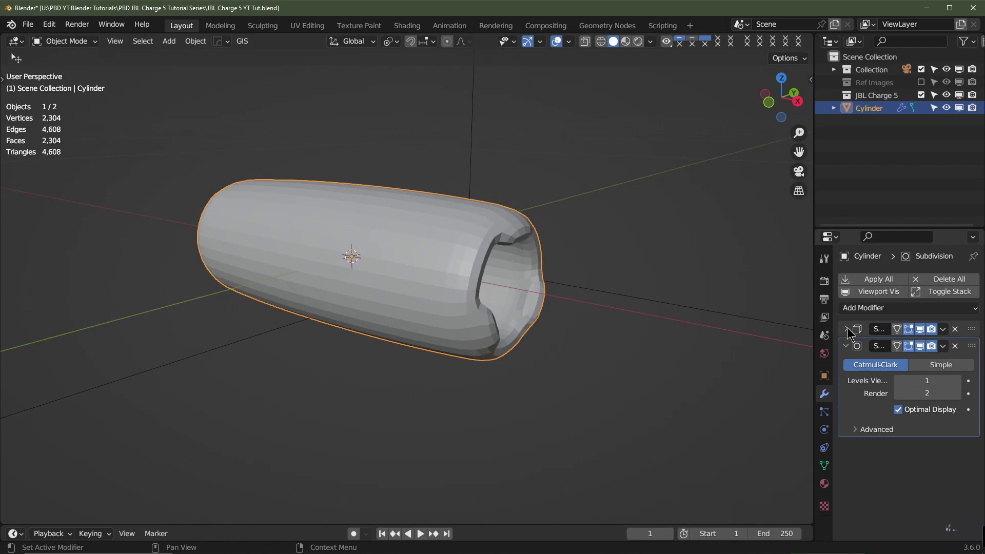
{"action": "left_click", "coordinate": [942, 329]}
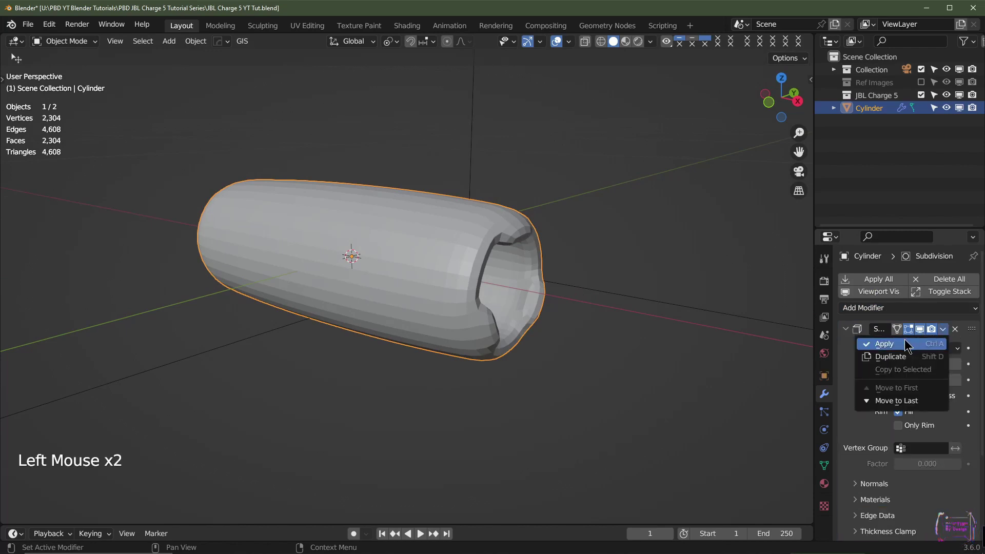
{"action": "left_click", "coordinate": [904, 344]}
Turn on X-ray display in the front view and switch the transform pivot point away from Active Element
{"action": "scroll", "coordinate": [757, 342], "scroll_direction": "up", "scroll_amount": 2}
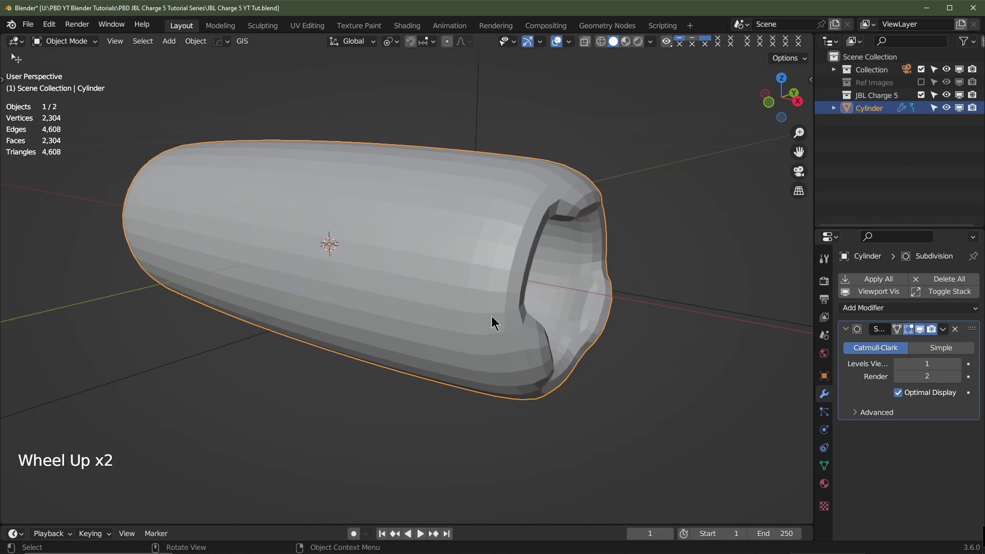
{"action": "key", "text": "KP_1"}
{"action": "scroll", "coordinate": [444, 297], "scroll_direction": "down", "scroll_amount": 1}
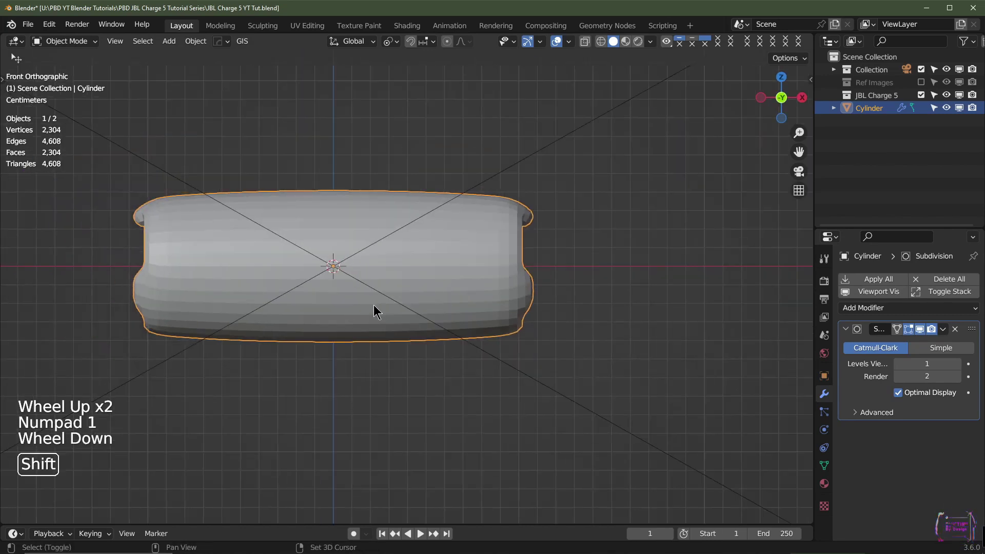
{"action": "middle_click_drag", "start_coordinate": [374, 305], "coordinate": [456, 310], "text": "shift"}
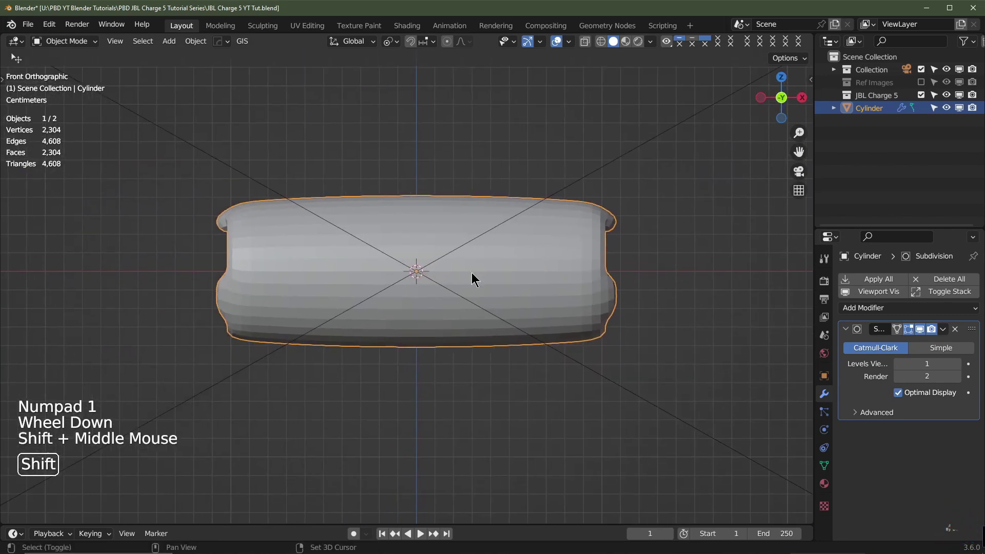
{"action": "left_click", "coordinate": [585, 43]}
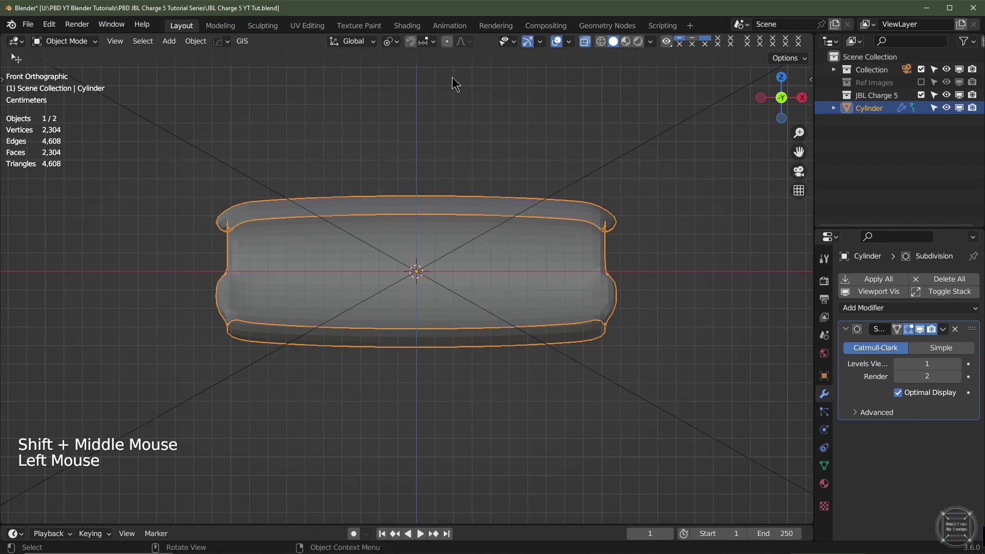
{"action": "left_click", "coordinate": [391, 41]}
{"action": "left_click", "coordinate": [412, 100]}
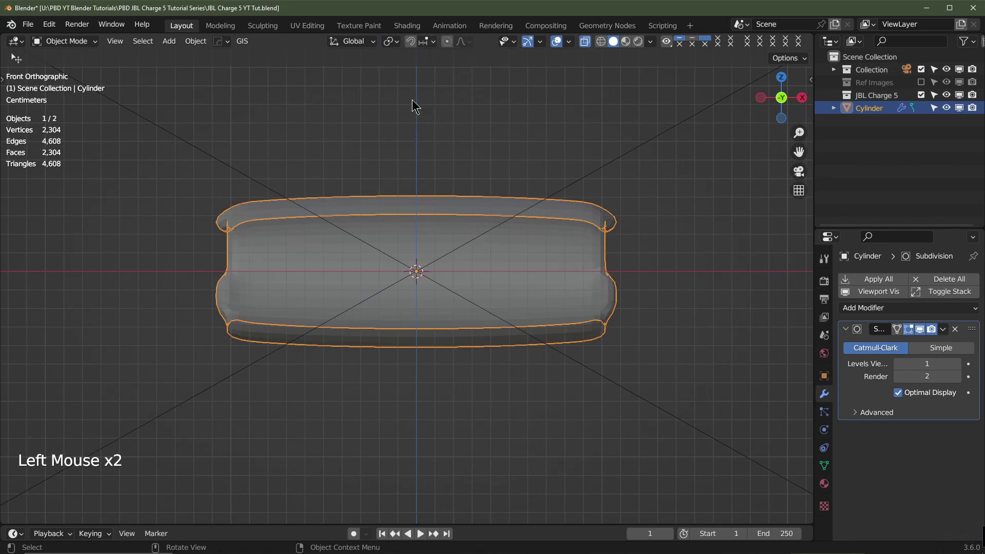
Delete all vertices on the negative X half of the cylinder in Edit Mode, keeping the centre loop
{"action": "middle_click_drag", "start_coordinate": [394, 220], "coordinate": [426, 222], "text": "shift"}
{"action": "key", "text": "Tab"}
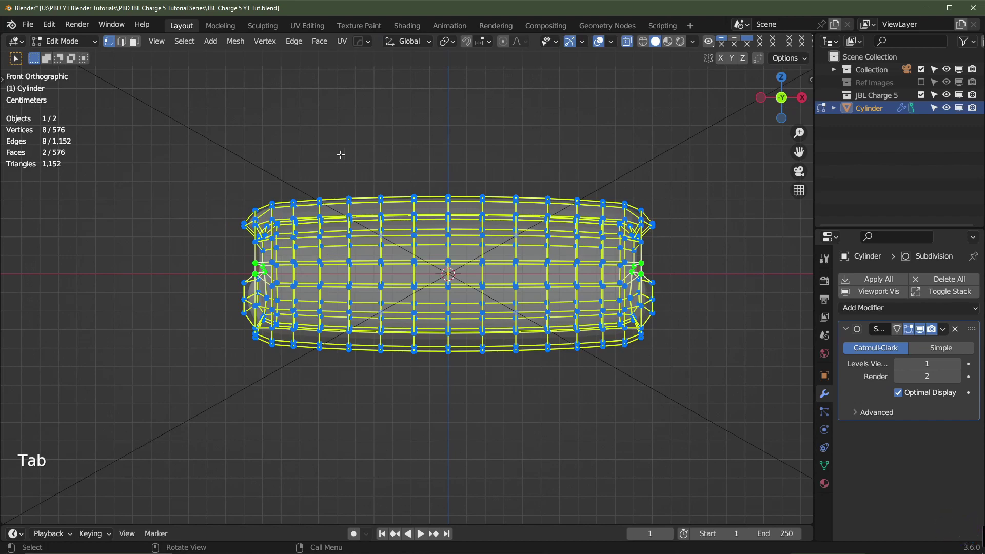
{"action": "left_click_drag", "start_coordinate": [189, 147], "coordinate": [429, 403]}
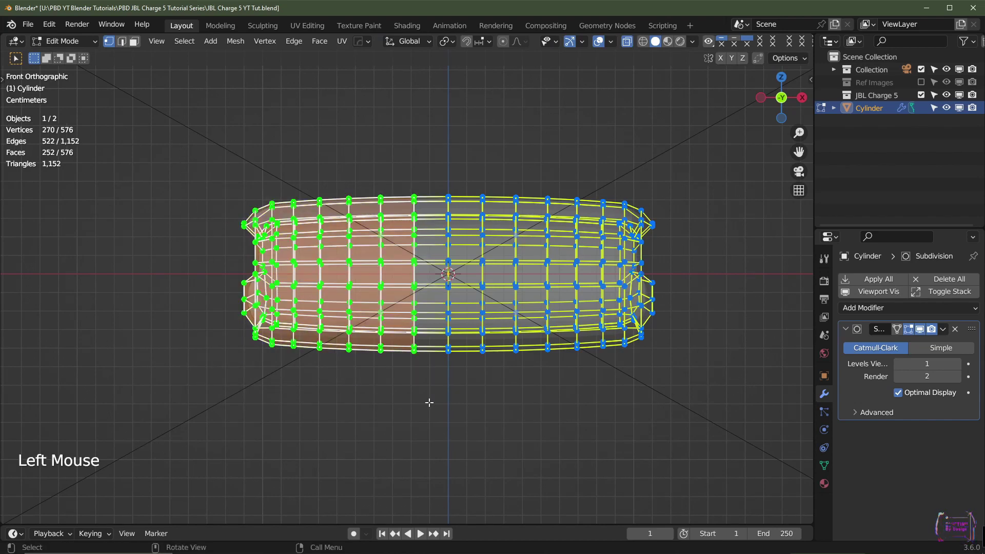
{"action": "key", "text": "x"}
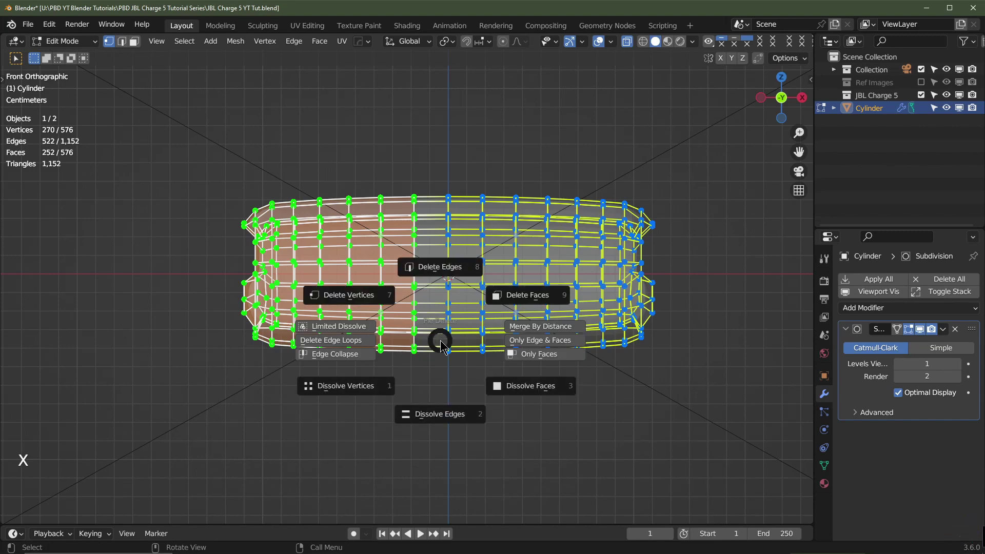
{"action": "left_click", "coordinate": [381, 293]}
{"action": "key", "text": "Tab"}
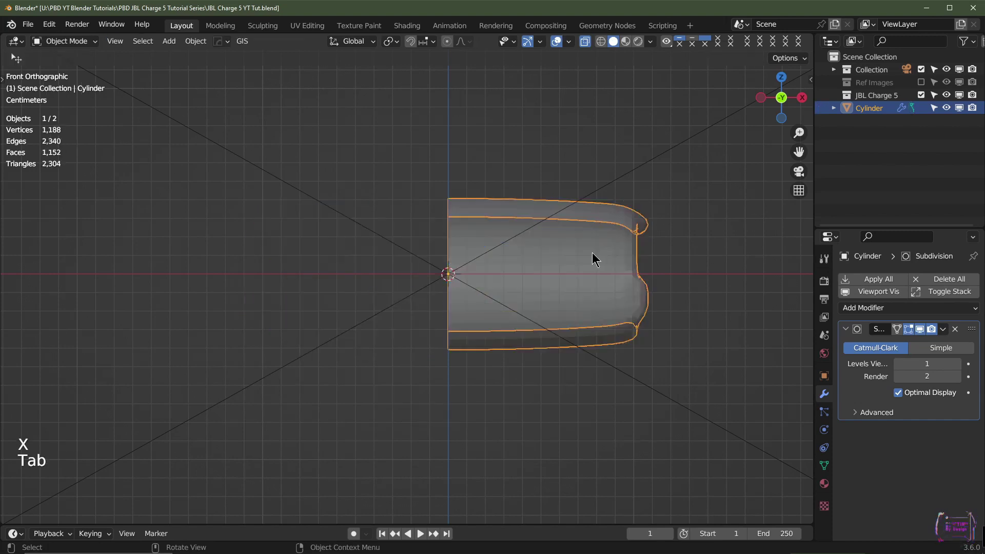
Turn off X-ray display and apply Shade Smooth to the remaining half cylinder
{"action": "middle_click_drag", "start_coordinate": [614, 278], "coordinate": [539, 272], "text": "shift"}
{"action": "left_click", "coordinate": [586, 43]}
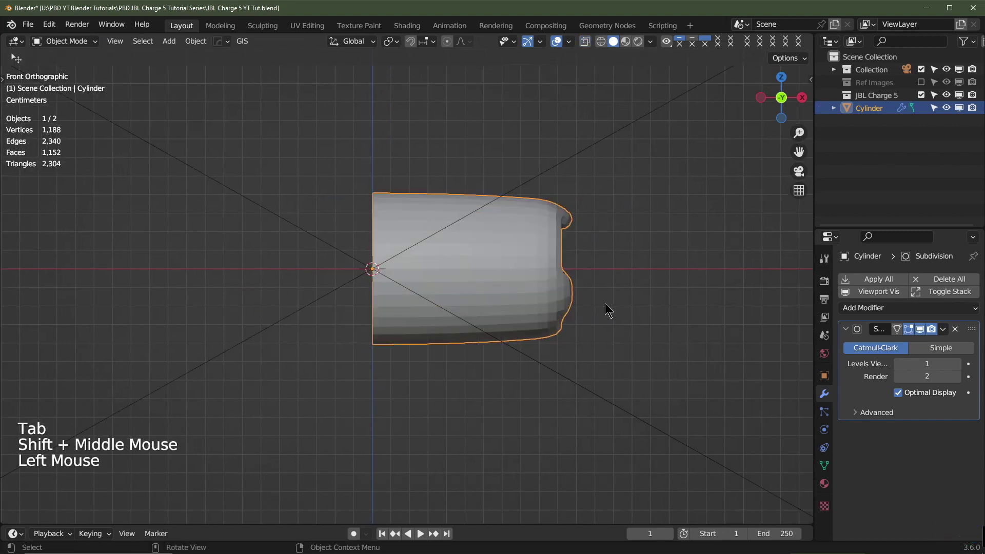
{"action": "middle_click_drag", "start_coordinate": [606, 308], "coordinate": [564, 320]}
{"action": "key", "text": "z"}
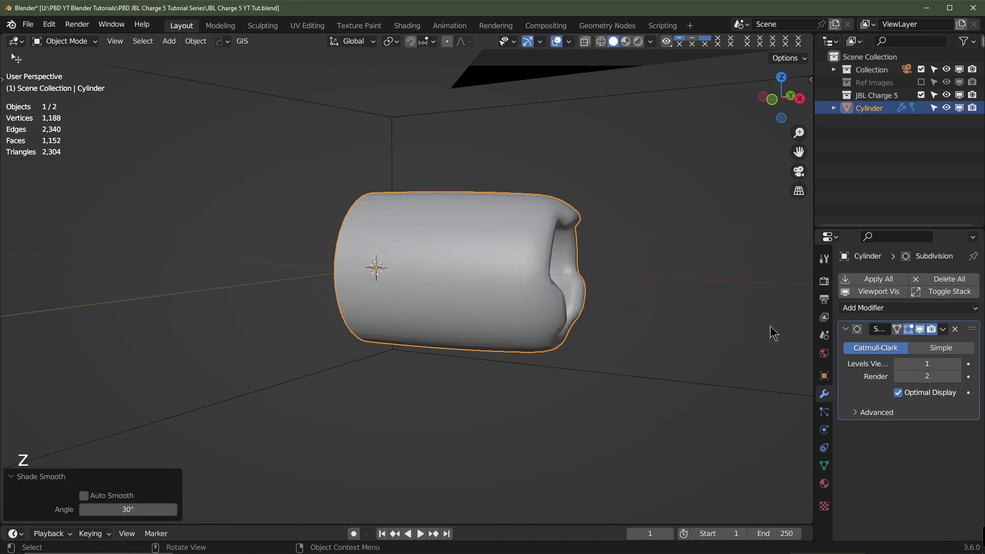
Add an X-axis Mirror modifier with Clipping enabled and place it above the Subdivision Surface modifier
{"action": "middle_click_drag", "start_coordinate": [774, 333], "coordinate": [743, 332]}
{"action": "left_click", "coordinate": [857, 307]}
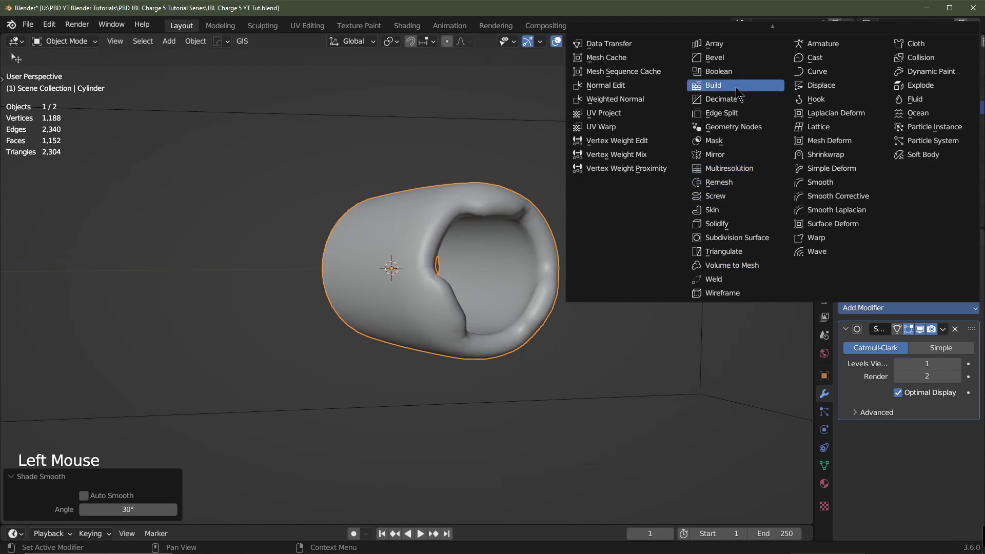
{"action": "left_click", "coordinate": [721, 154]}
{"action": "scroll", "coordinate": [880, 449], "scroll_direction": "down", "scroll_amount": 2}
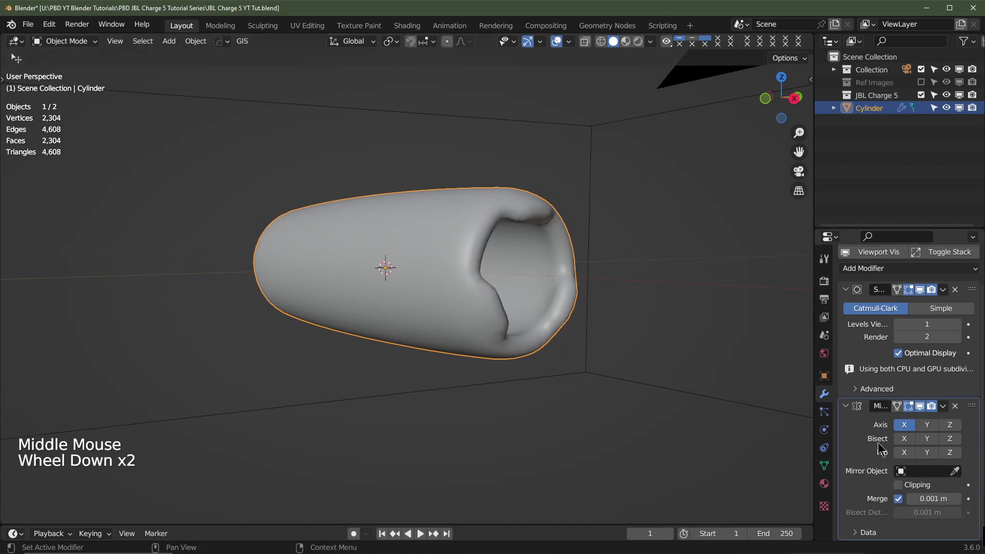
{"action": "left_click", "coordinate": [897, 485]}
{"action": "mouse_move", "coordinate": [557, 343]}
{"action": "middle_mouse_down"}
{"action": "mouse_move", "coordinate": [512, 344]}
{"action": "mouse_move", "coordinate": [559, 344]}
{"action": "middle_mouse_up"}
{"action": "left_click_drag", "start_coordinate": [950, 401], "coordinate": [950, 305]}
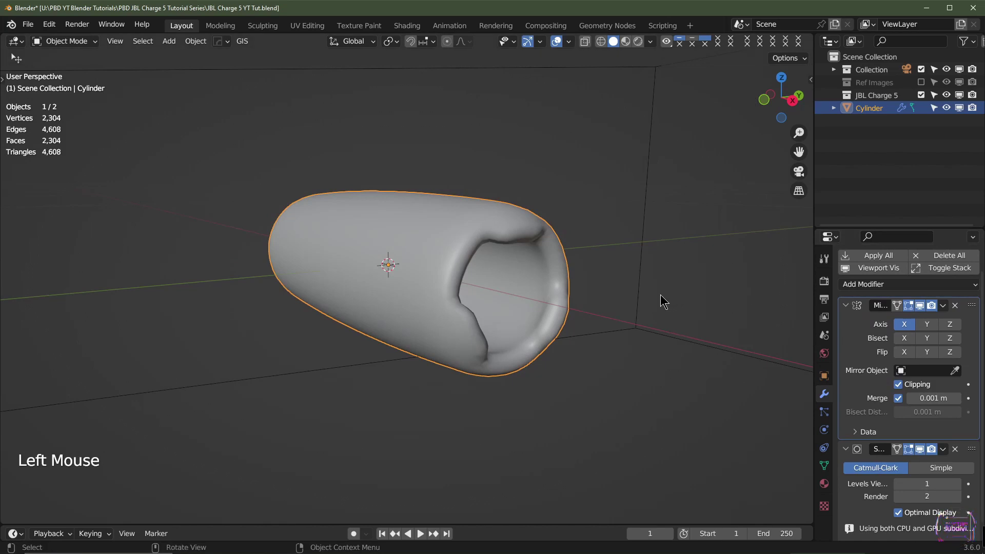
Add one centred loop cut around the thickness of the shell's open end rim, then return to Object Mode
{"action": "middle_click_drag", "start_coordinate": [592, 312], "coordinate": [524, 315]}
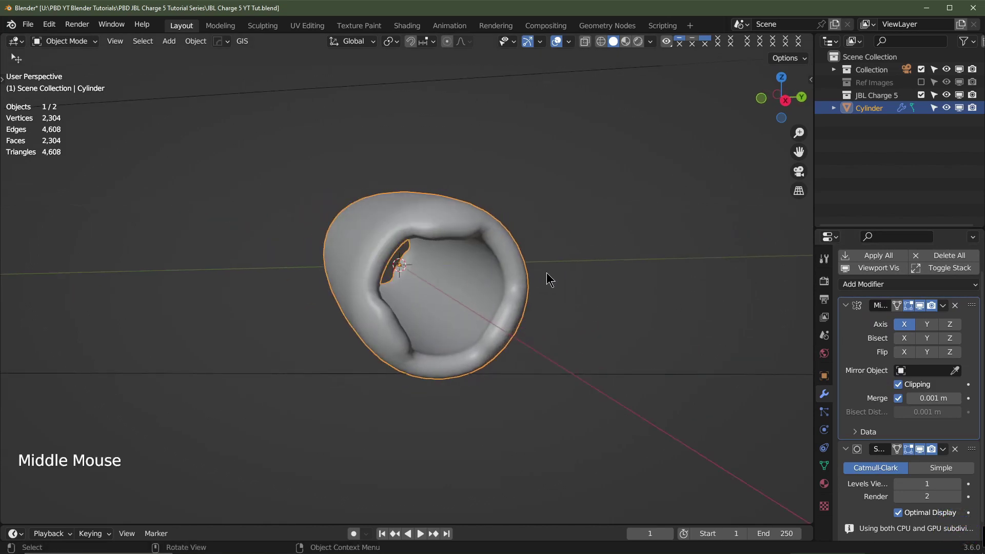
{"action": "scroll", "coordinate": [503, 272], "scroll_direction": "up", "scroll_amount": 2}
{"action": "left_click", "coordinate": [388, 199]}
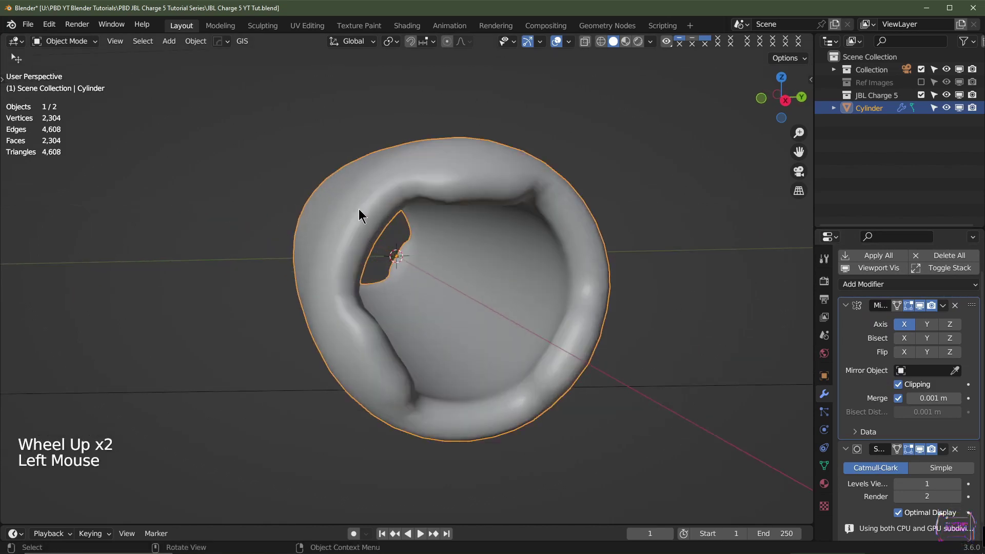
{"action": "key", "text": "Tab"}
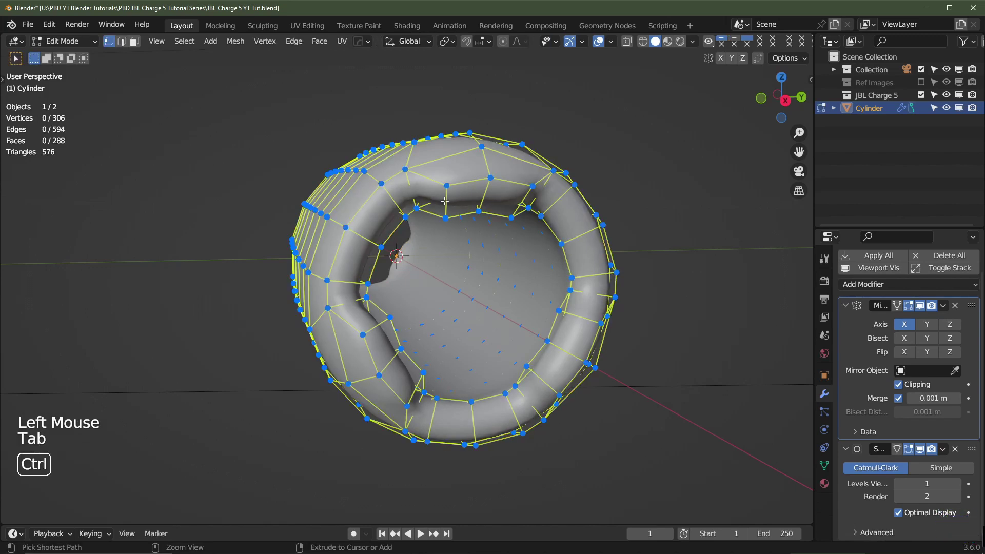
{"action": "key", "text": "ctrl+r"}
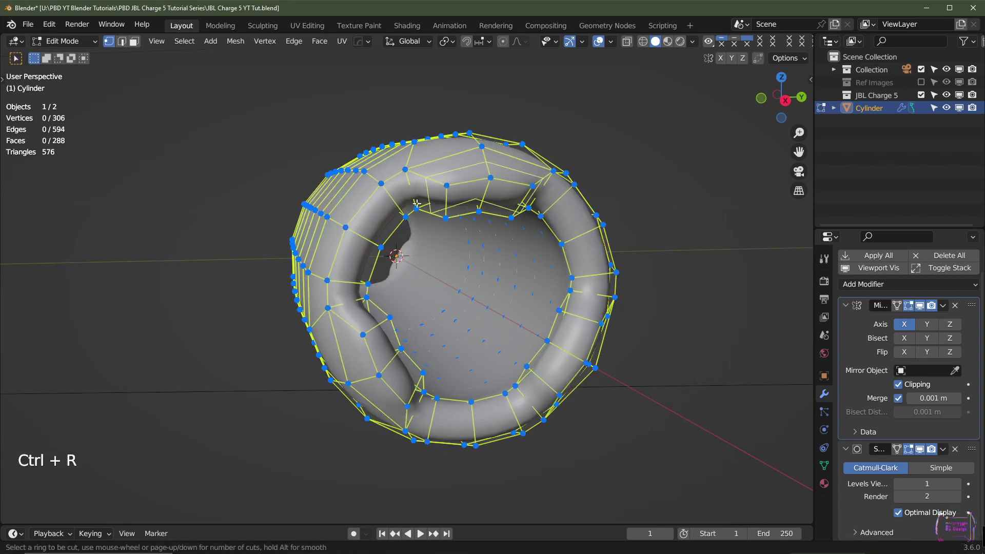
{"action": "left_click", "coordinate": [383, 216]}
{"action": "right_click", "coordinate": [383, 215]}
{"action": "middle_click_drag", "start_coordinate": [384, 216], "coordinate": [519, 284]}
{"action": "scroll", "coordinate": [464, 314], "scroll_direction": "down", "scroll_amount": 2}
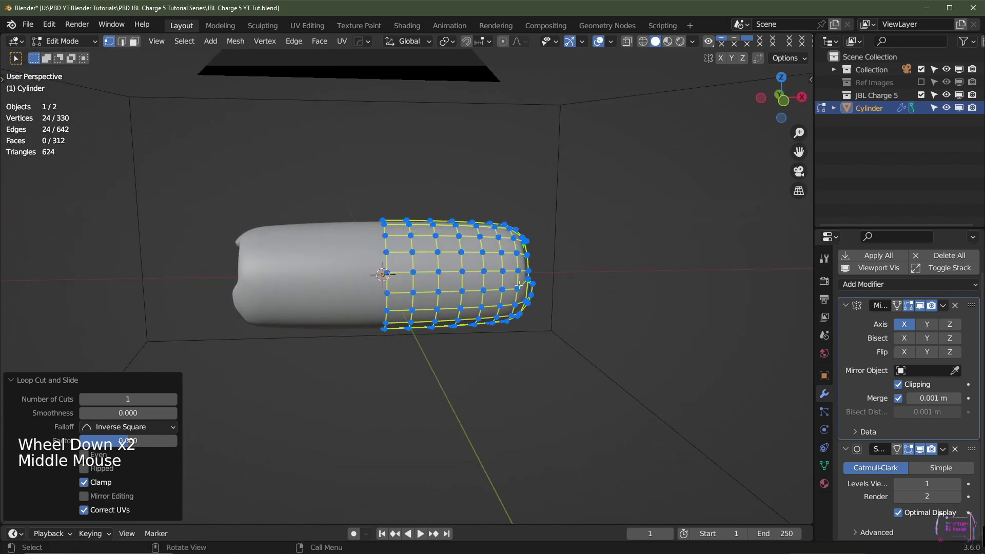
{"action": "key", "text": "Tab"}
Set the Subdivision Surface modifier to 3 viewport levels and 4 render levels
{"action": "scroll", "coordinate": [620, 297], "scroll_direction": "down", "scroll_amount": 1}
{"action": "middle_click_drag", "start_coordinate": [619, 297], "coordinate": [512, 299]}
{"action": "scroll", "coordinate": [513, 295], "scroll_direction": "up", "scroll_amount": 3}
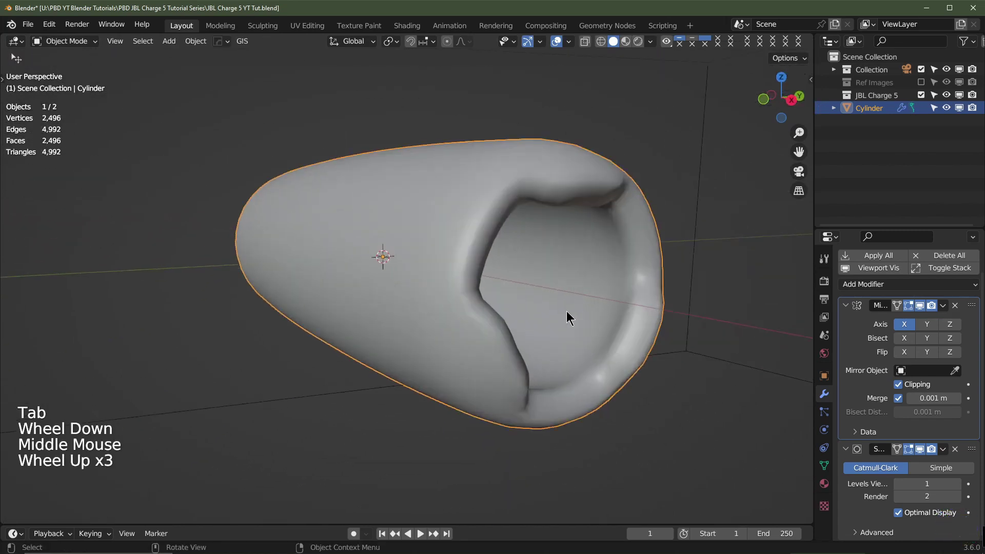
{"action": "middle_click_drag", "start_coordinate": [568, 314], "coordinate": [554, 336], "text": "shift"}
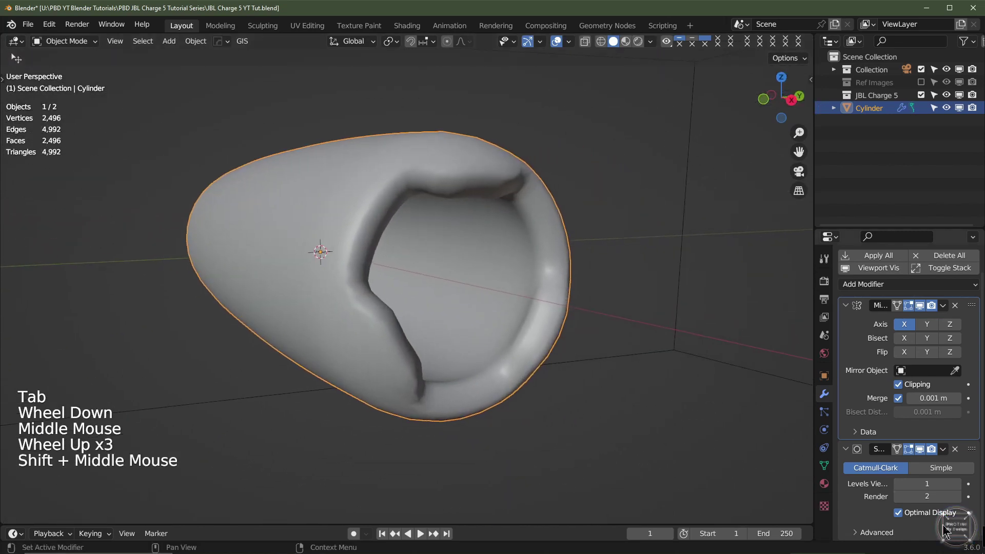
{"action": "left_click", "coordinate": [956, 496]}
{"action": "left_click", "coordinate": [956, 496]}
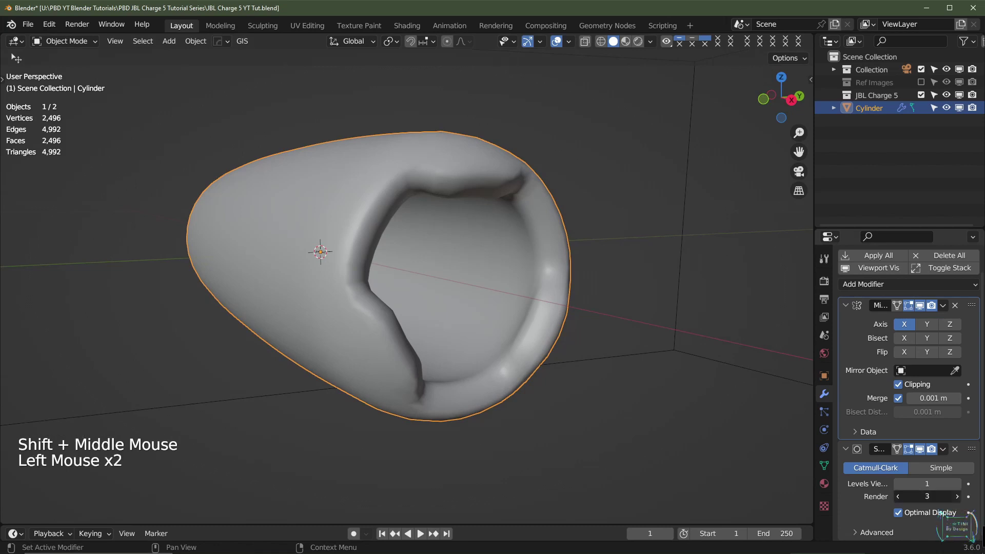
{"action": "left_click", "coordinate": [957, 484]}
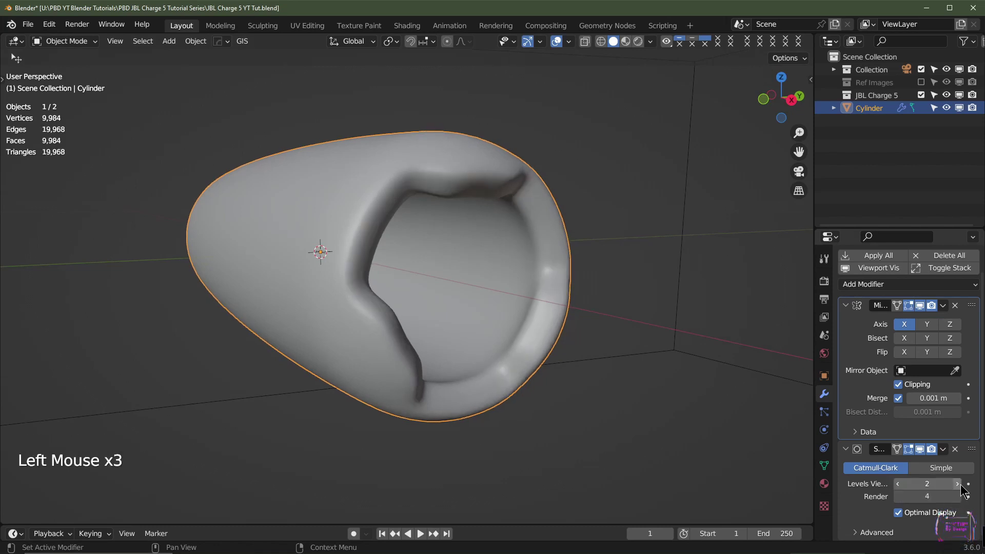
{"action": "left_click", "coordinate": [957, 484]}
{"action": "middle_click_drag", "start_coordinate": [561, 401], "coordinate": [599, 409]}
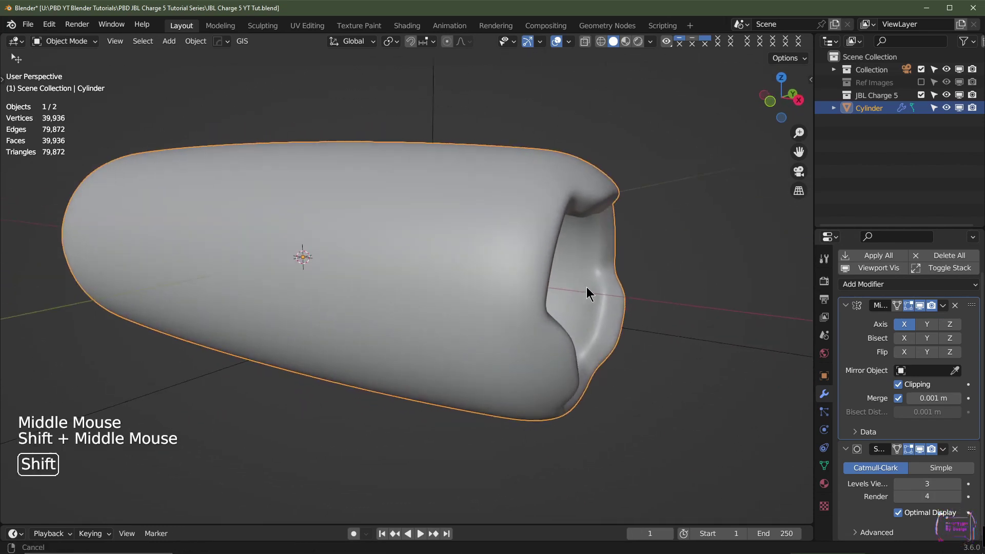
{"action": "middle_click_drag", "start_coordinate": [586, 288], "coordinate": [417, 312], "text": "shift"}
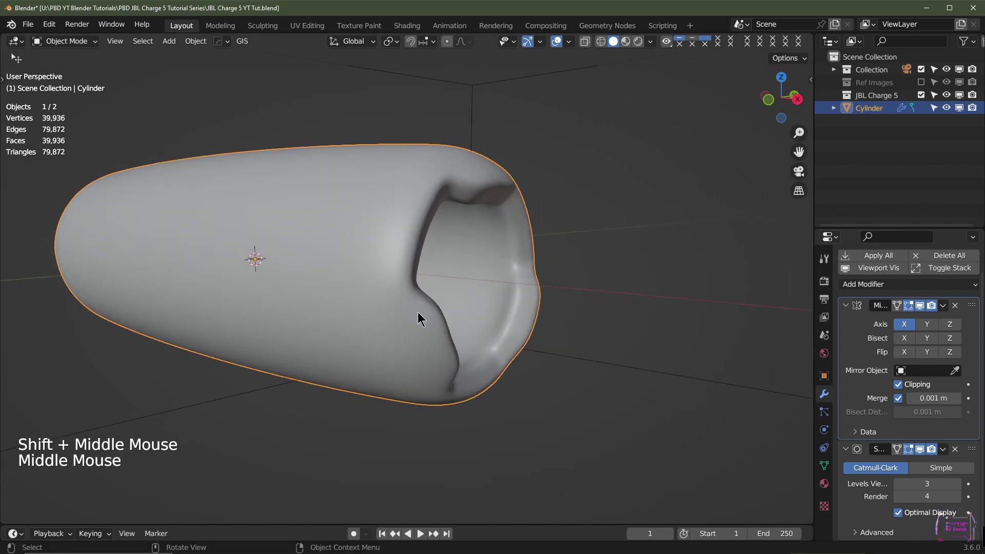
Show the Ref Images collection and compare the speaker body with the reference in front view
{"action": "key", "text": "KP_1"}
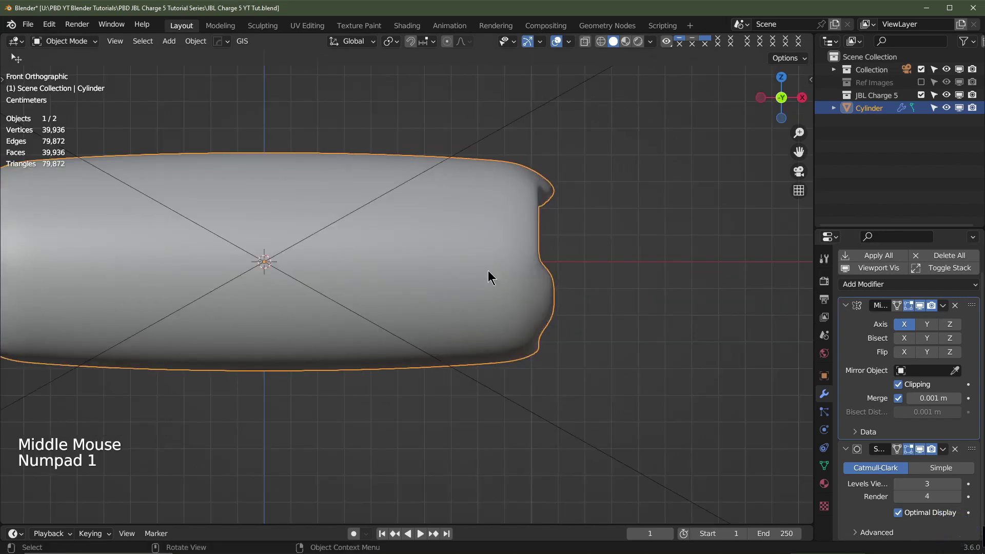
{"action": "left_click", "coordinate": [921, 82]}
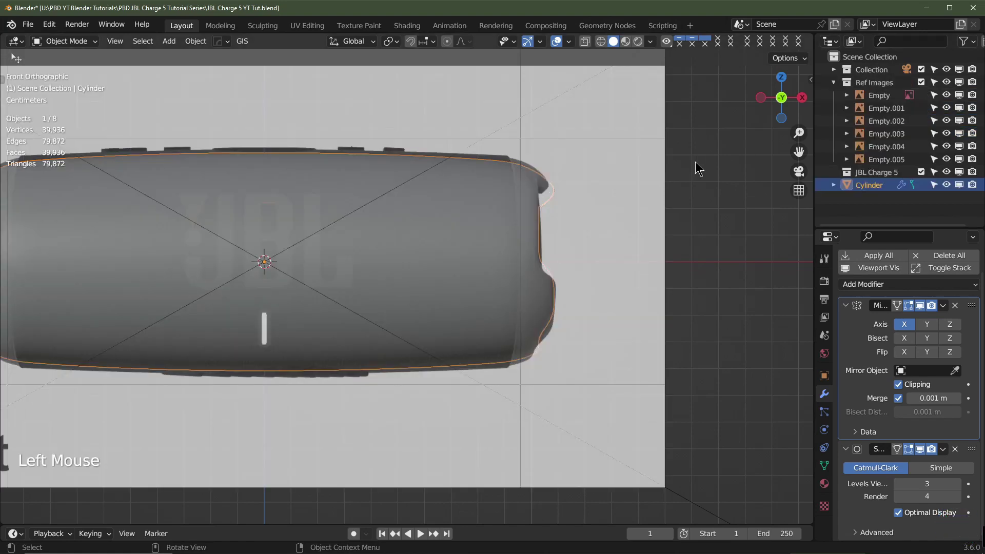
{"action": "middle_click_drag", "start_coordinate": [685, 174], "coordinate": [655, 190]}
{"action": "scroll", "coordinate": [622, 192], "scroll_direction": "down", "scroll_amount": 2}
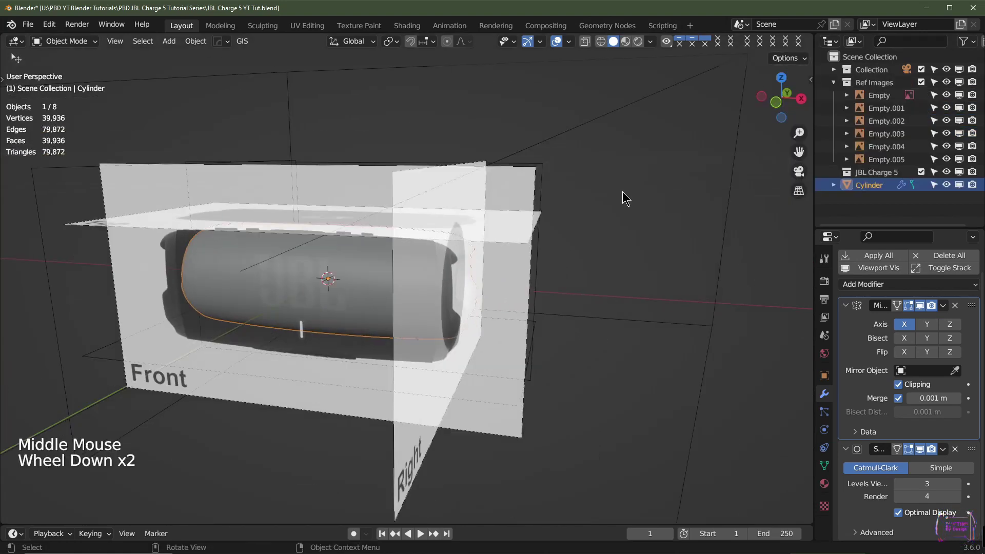
{"action": "key", "text": "KP_1"}
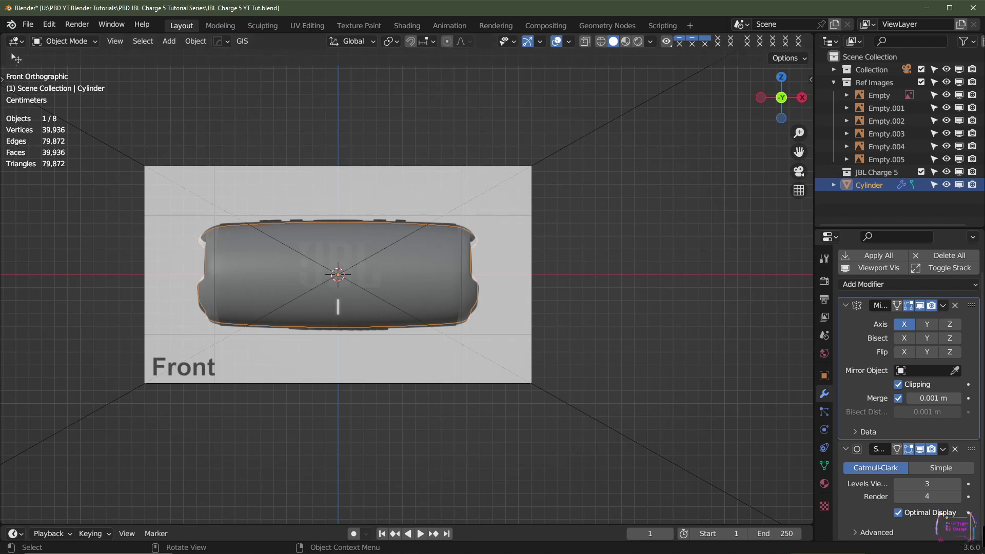
{"action": "middle_click_drag", "start_coordinate": [75, 105], "coordinate": [71, 102]}
{"action": "scroll", "coordinate": [71, 102], "scroll_direction": "down", "scroll_amount": 3}
{"action": "key", "text": "KP_1"}
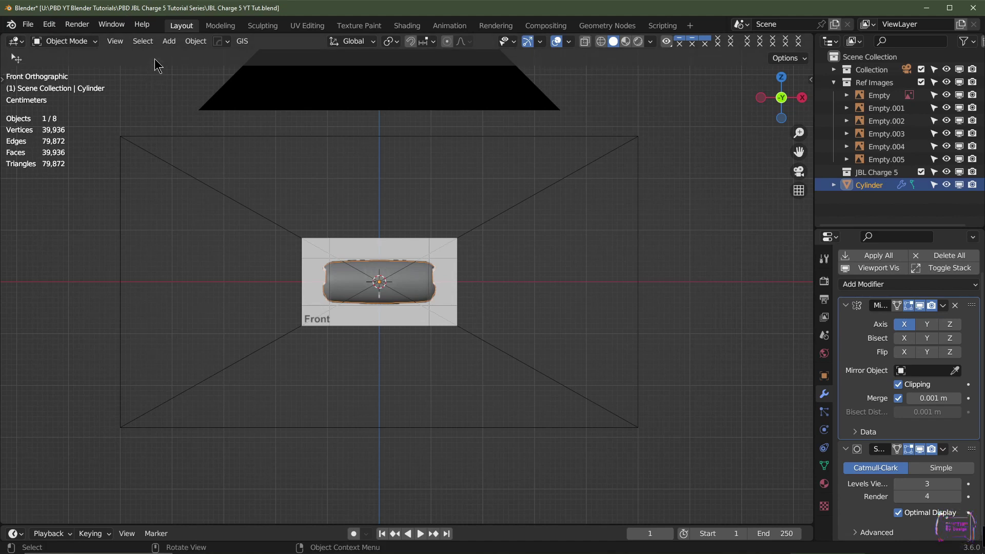
{"action": "scroll", "coordinate": [112, 61], "scroll_direction": "up", "scroll_amount": 1}
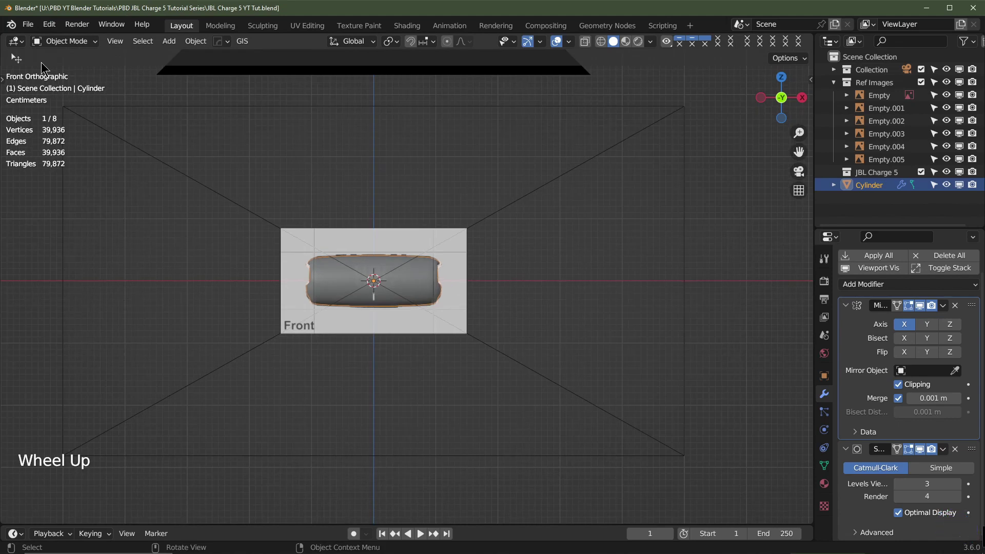
Deselect the cylinder, split the 3D viewport vertically and turn the new narrow area into an Image Editor
{"action": "left_click", "coordinate": [201, 157]}
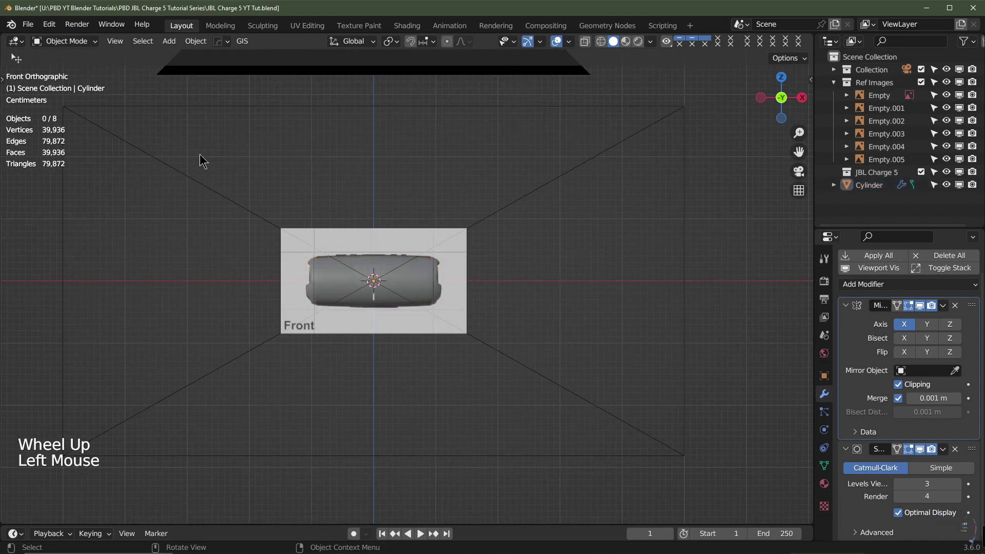
{"action": "left_click", "coordinate": [4, 40]}
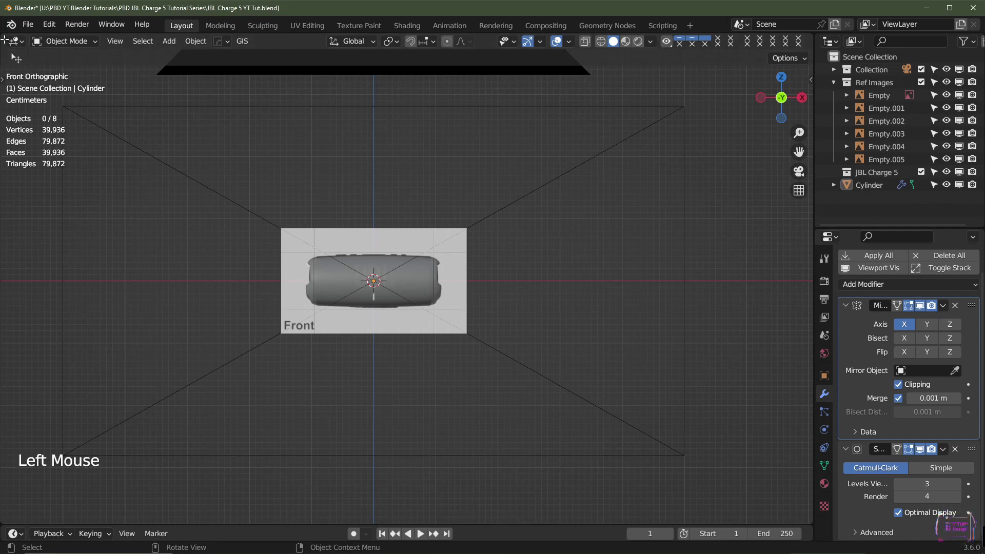
{"action": "left_click_drag", "start_coordinate": [16, 40], "coordinate": [242, 66]}
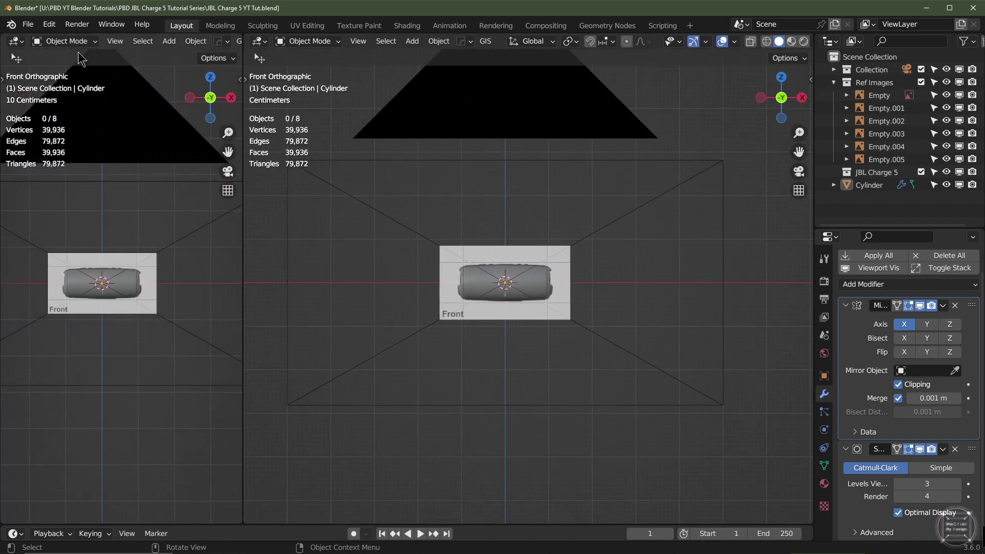
{"action": "left_click", "coordinate": [20, 42]}
{"action": "left_click", "coordinate": [56, 90]}
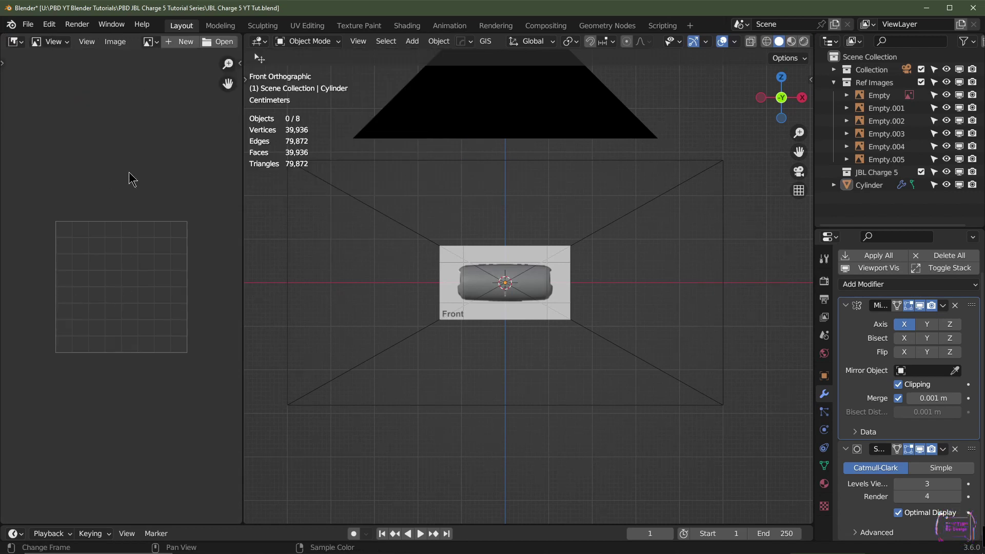
Load PBD JBL Charge 5 Macro View.jpg into the Image Editor and frame the speaker's end cap
{"action": "left_click", "coordinate": [152, 43]}
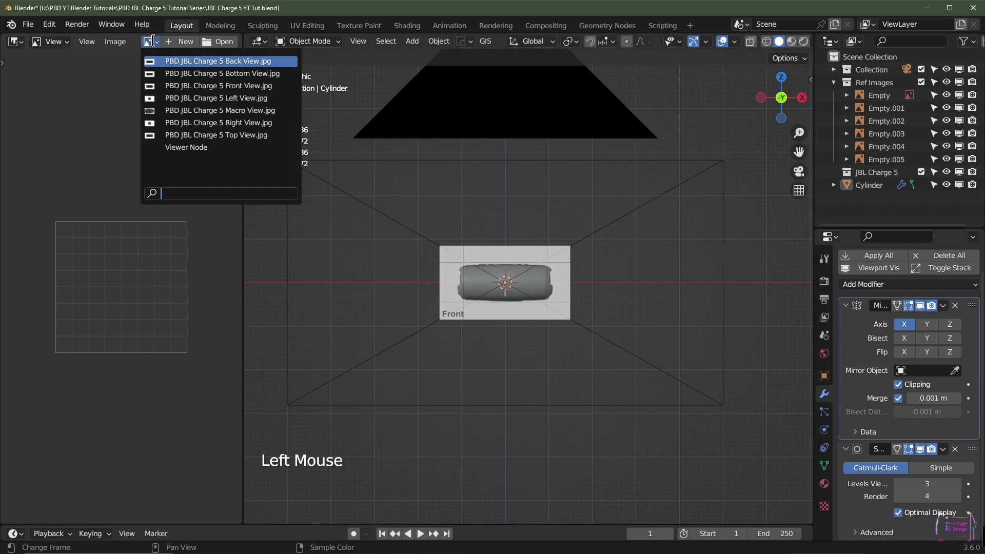
{"action": "left_click", "coordinate": [180, 111]}
{"action": "scroll", "coordinate": [155, 259], "scroll_direction": "down", "scroll_amount": 3}
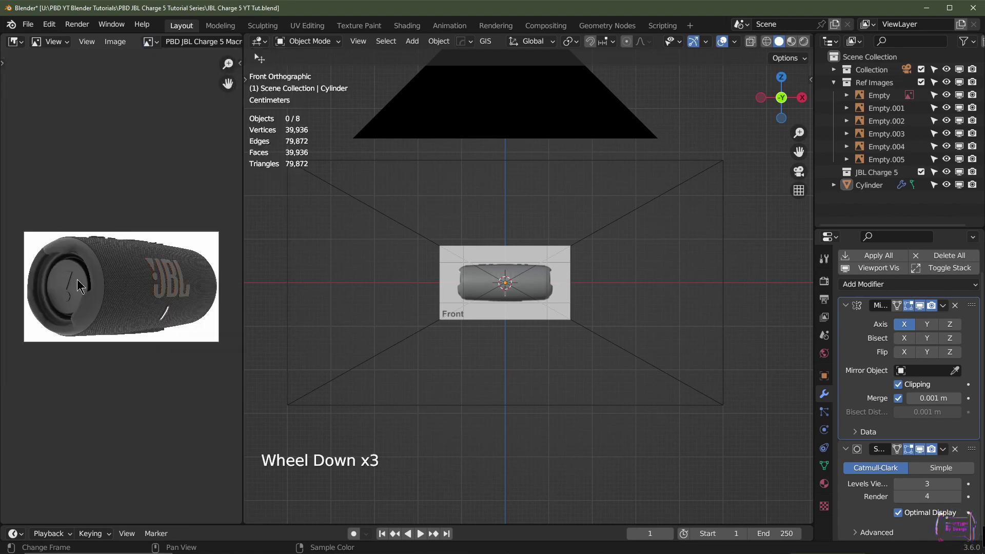
{"action": "middle_click_drag", "start_coordinate": [98, 318], "coordinate": [121, 314]}
{"action": "scroll", "coordinate": [144, 315], "scroll_direction": "up", "scroll_amount": 2}
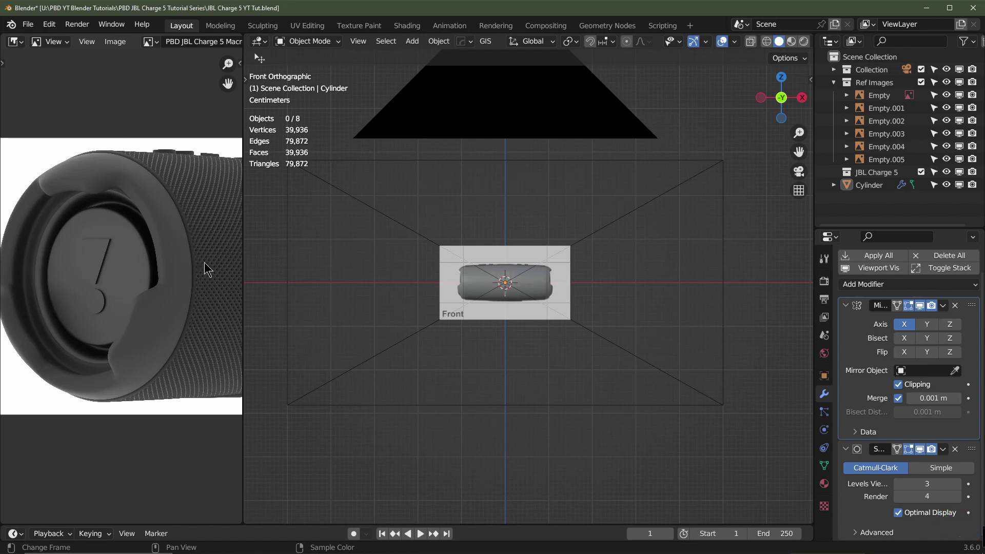
Select the cylinder in the front view and narrow the Image Editor to give the 3D viewport more room
{"action": "scroll", "coordinate": [525, 328], "scroll_direction": "up", "scroll_amount": 2}
{"action": "middle_click_drag", "start_coordinate": [583, 325], "coordinate": [530, 329], "text": "shift"}
{"action": "scroll", "coordinate": [532, 275], "scroll_direction": "up", "scroll_amount": 2}
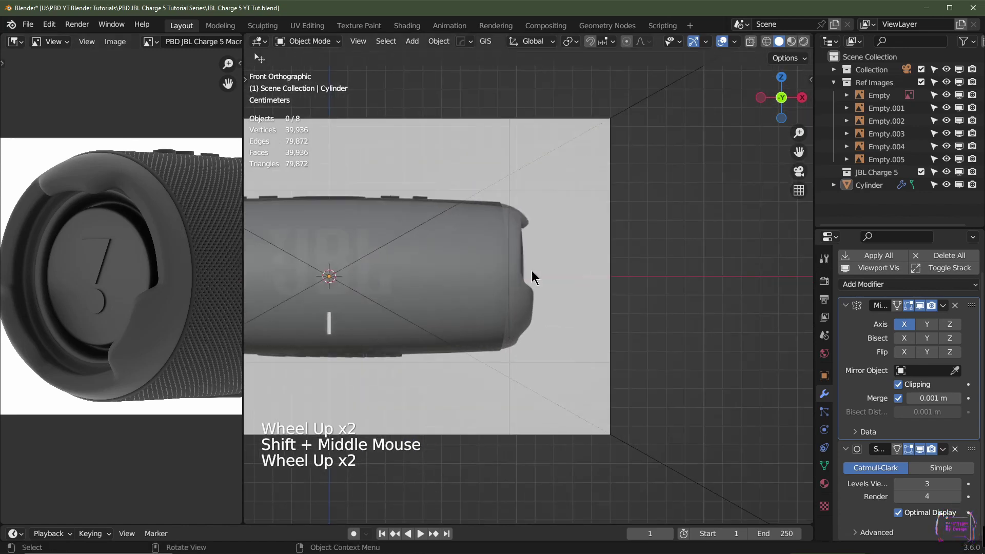
{"action": "left_click", "coordinate": [482, 254]}
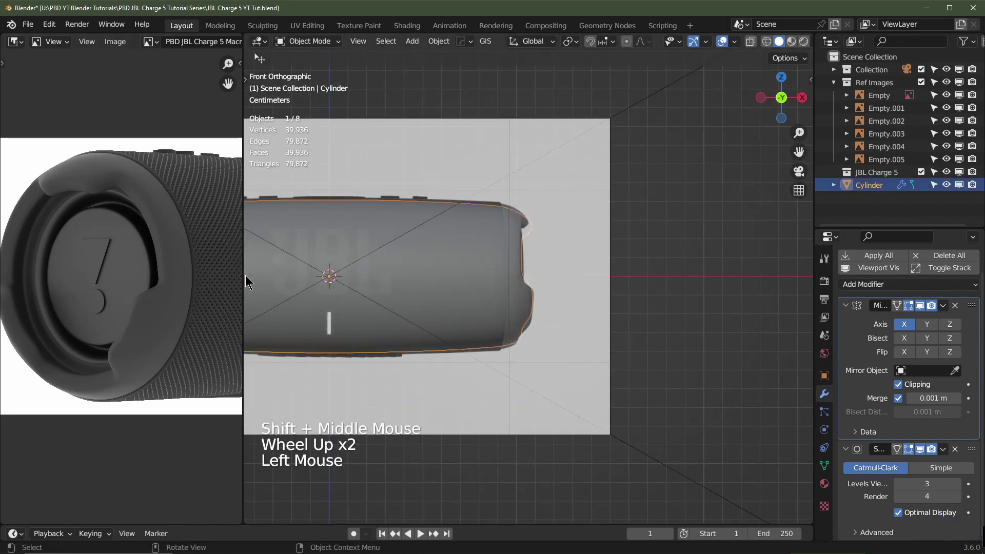
{"action": "left_click_drag", "start_coordinate": [243, 312], "coordinate": [194, 313]}
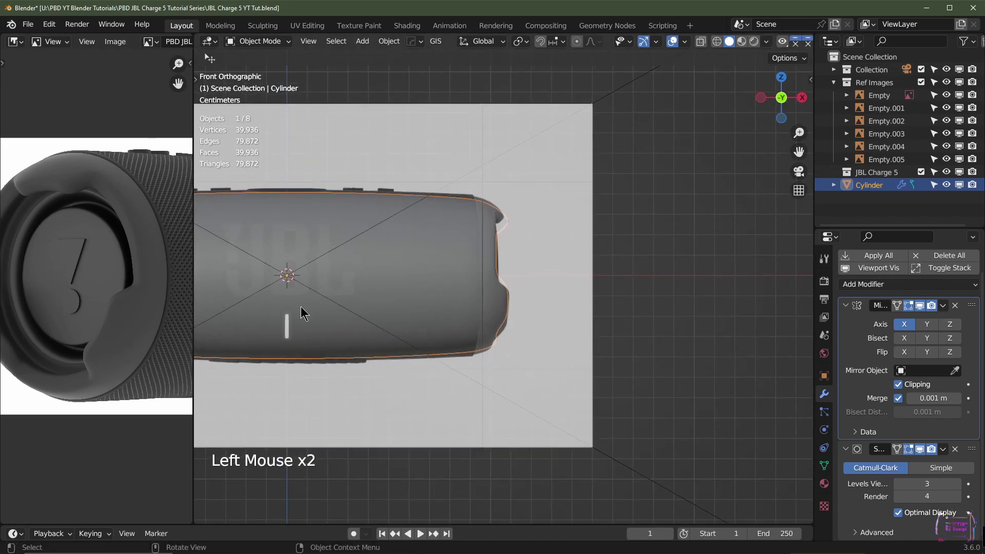
Add a loop cut beside the cylinder's end seam in Edit Mode, edge-sliding it by -0.7 towards the end
{"action": "scroll", "coordinate": [483, 275], "scroll_direction": "up", "scroll_amount": 2}
{"action": "key", "text": "Tab"}
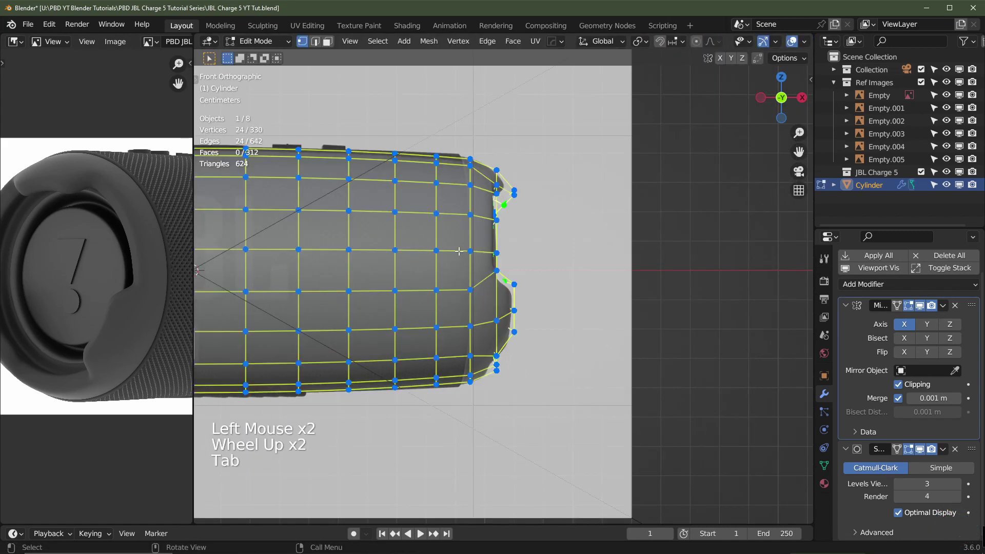
{"action": "key", "text": "ctrl"}
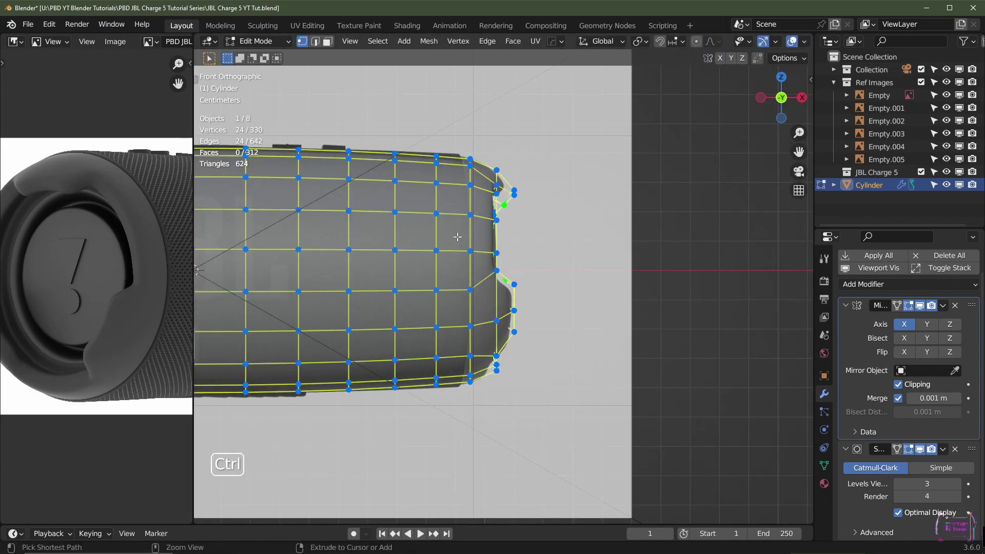
{"action": "key", "text": "ctrl+r"}
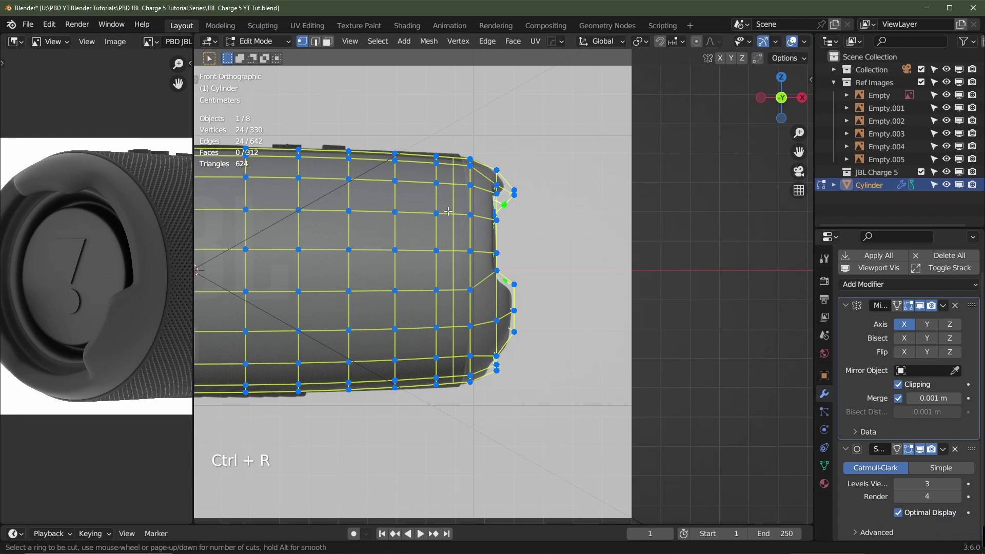
{"action": "left_click", "coordinate": [448, 210]}
{"action": "key", "text": "ctrl"}
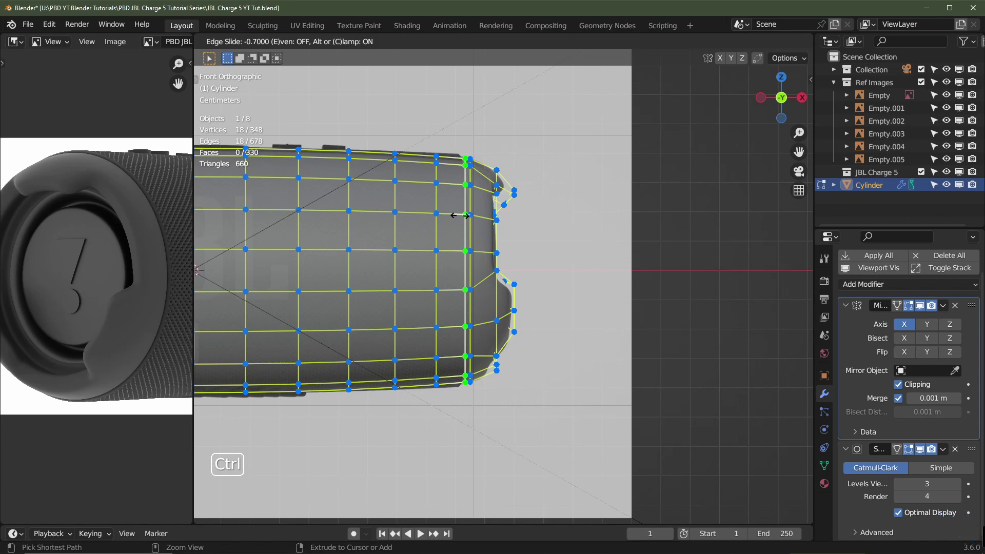
{"action": "left_click", "coordinate": [460, 215]}
Select the narrow face loop between the new loop cut and the cylinder's end seam in face mode
{"action": "scroll", "coordinate": [460, 215], "scroll_direction": "up", "scroll_amount": 3}
{"action": "middle_click_drag", "start_coordinate": [462, 226], "coordinate": [466, 250], "text": "shift"}
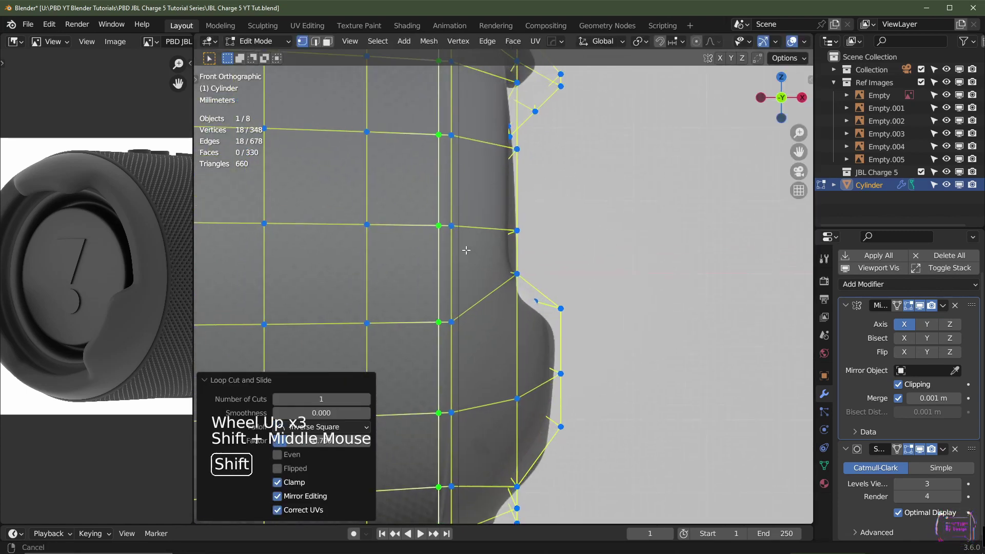
{"action": "key", "text": "3"}
{"action": "left_click", "coordinate": [445, 224]}
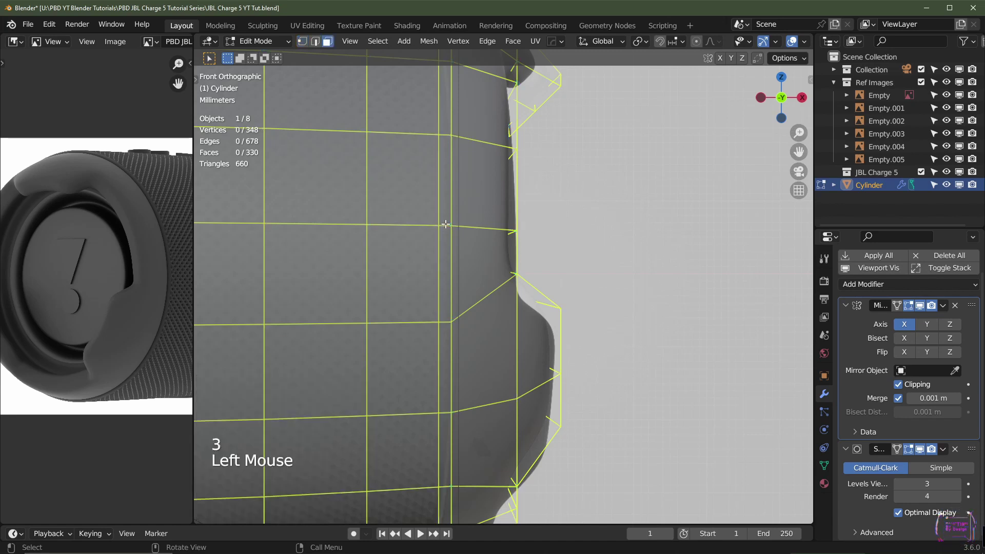
{"action": "left_click", "coordinate": [445, 225], "text": "alt+shift"}
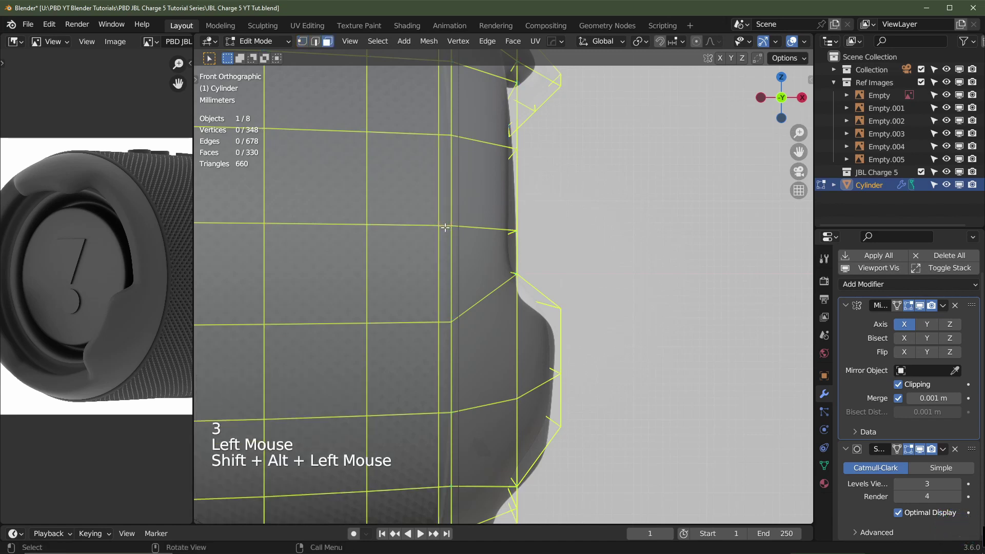
{"action": "key", "text": "shift+alt"}
{"action": "left_click", "coordinate": [445, 226], "text": "alt+shift"}
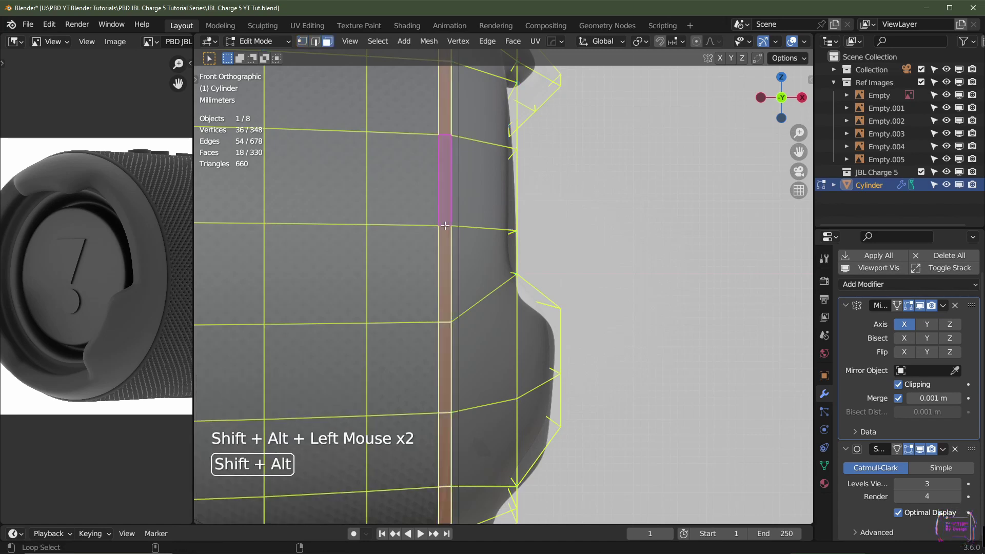
Extrude the narrow face loop inward by scaling it to 0.97 in Y and Z, leaving X locked
{"action": "scroll", "coordinate": [462, 202], "scroll_direction": "down", "scroll_amount": 2}
{"action": "scroll", "coordinate": [463, 200], "scroll_direction": "up", "scroll_amount": 2}
{"action": "scroll", "coordinate": [463, 200], "scroll_direction": "up", "scroll_amount": 1}
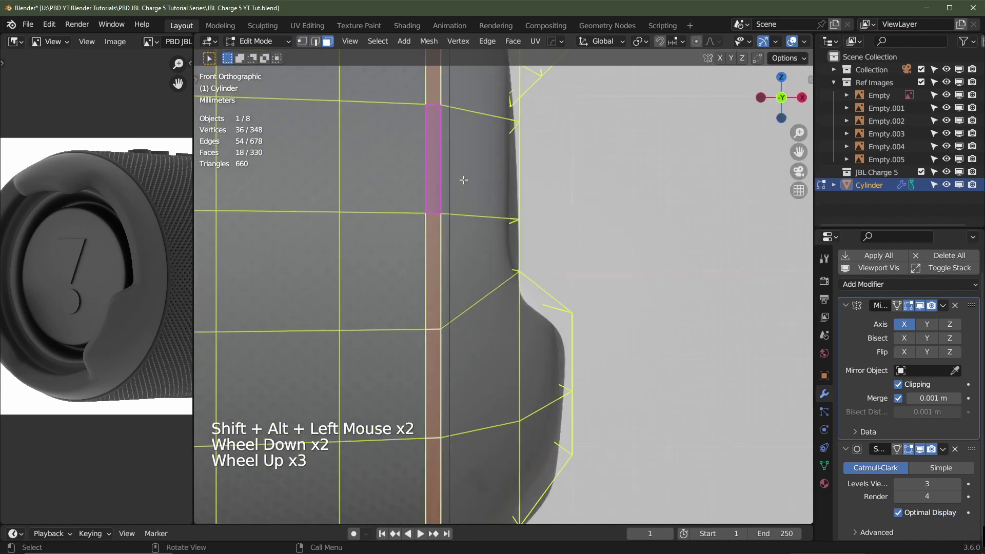
{"action": "middle_click_drag", "start_coordinate": [463, 201], "coordinate": [503, 268], "text": "shift"}
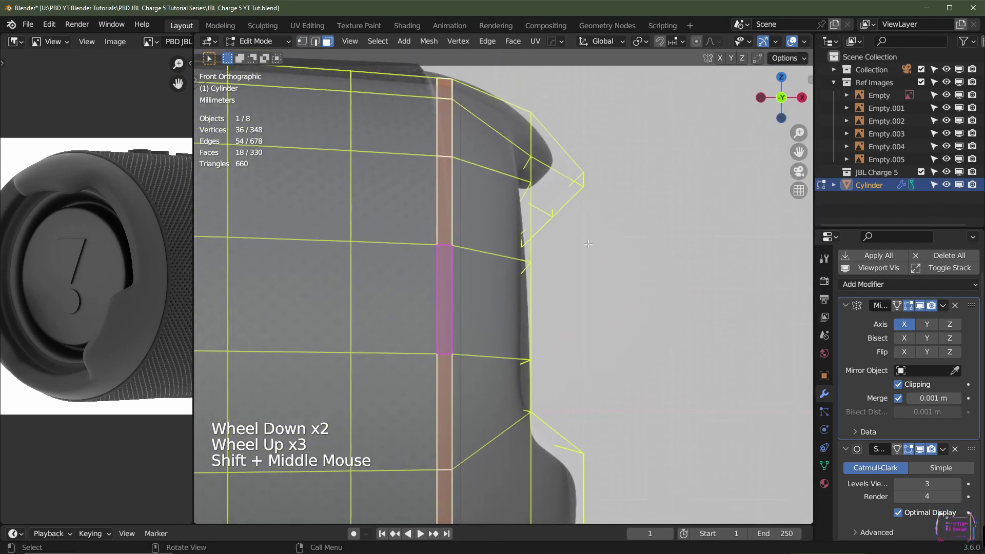
{"action": "key", "text": "e"}
{"action": "key", "text": "s"}
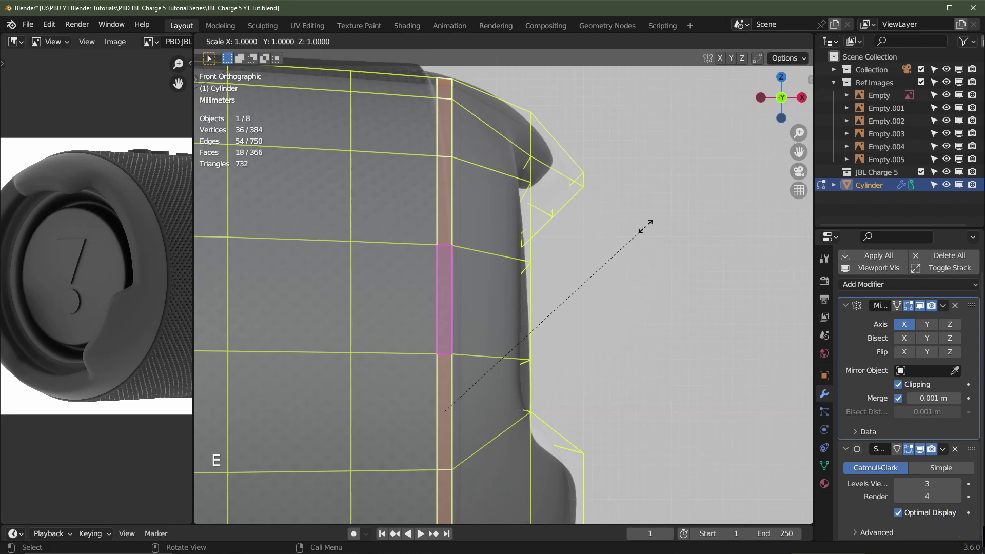
{"action": "key", "text": "shift+x"}
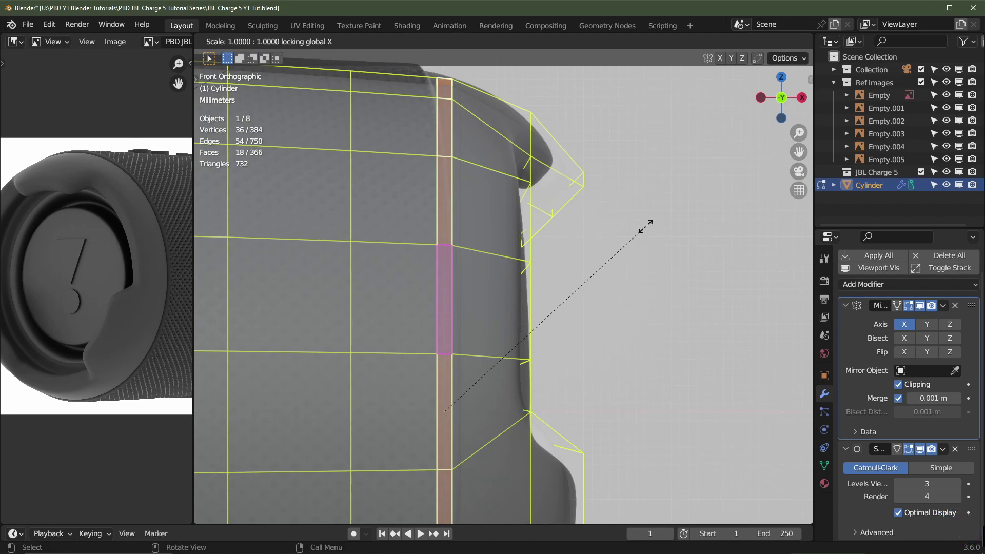
{"action": "key", "text": "ctrl"}
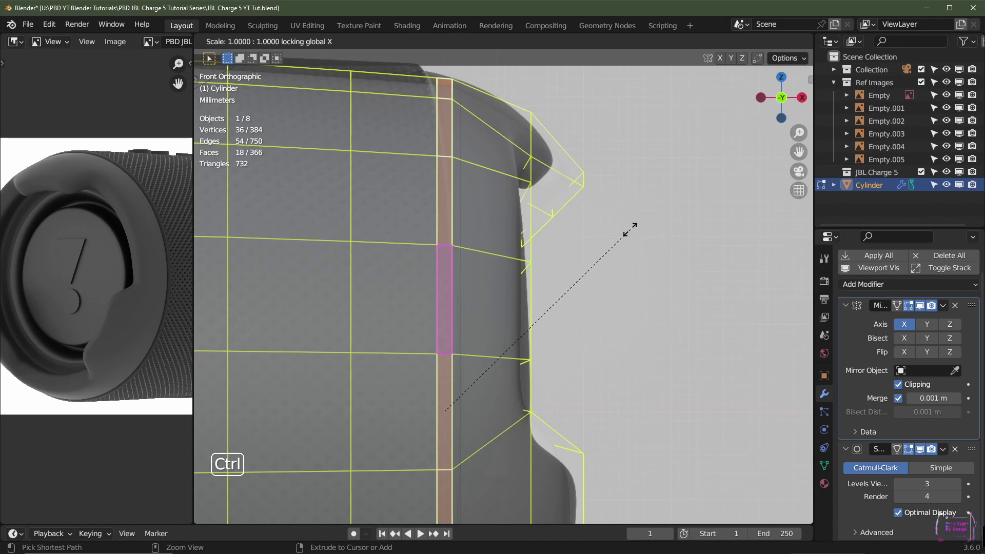
{"action": "key", "text": "shift"}
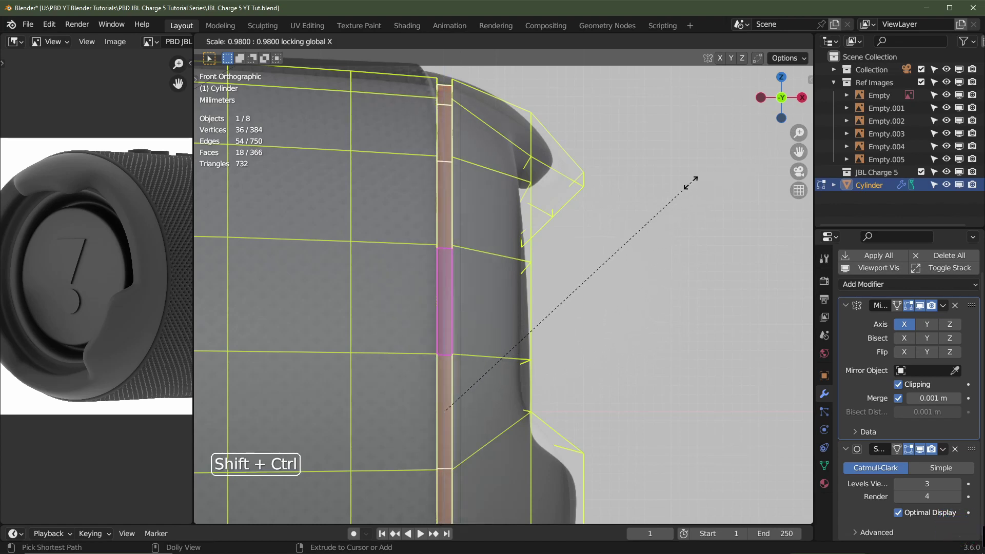
{"action": "left_click", "coordinate": [678, 185]}
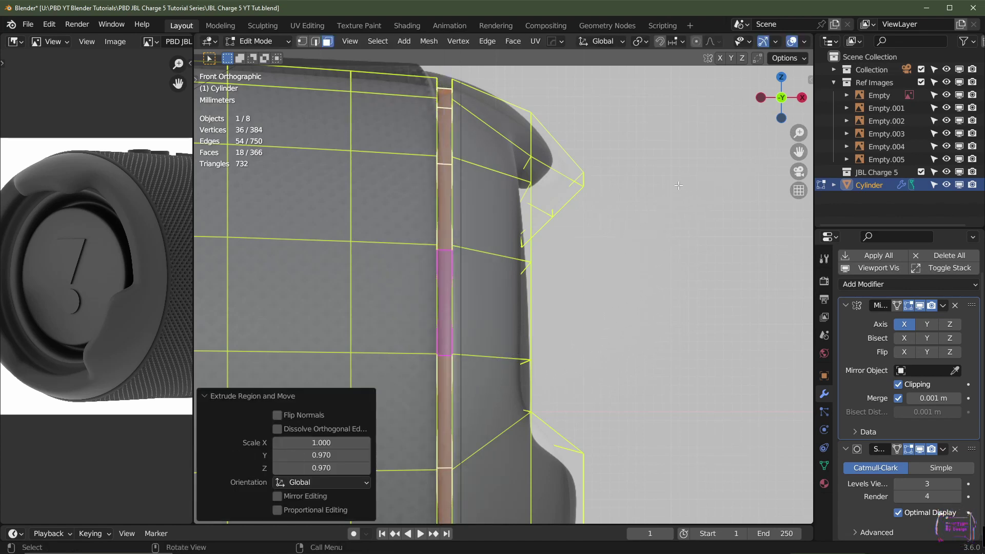
Extrude the groove floor inward once more, scaling it by a further 0.97 with X excluded
{"action": "key", "text": "e"}
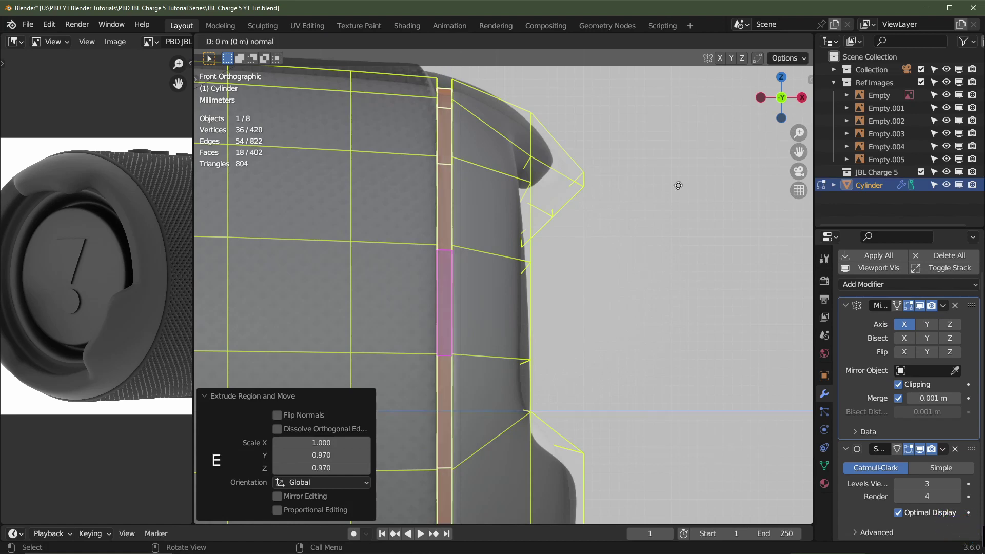
{"action": "key", "text": "s"}
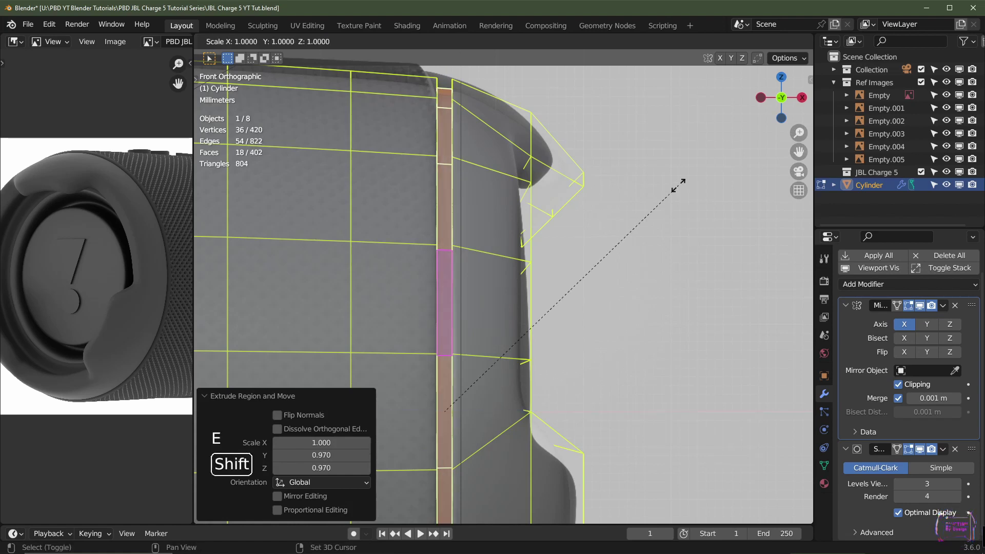
{"action": "key", "text": "shift+x"}
{"action": "key", "text": "shift"}
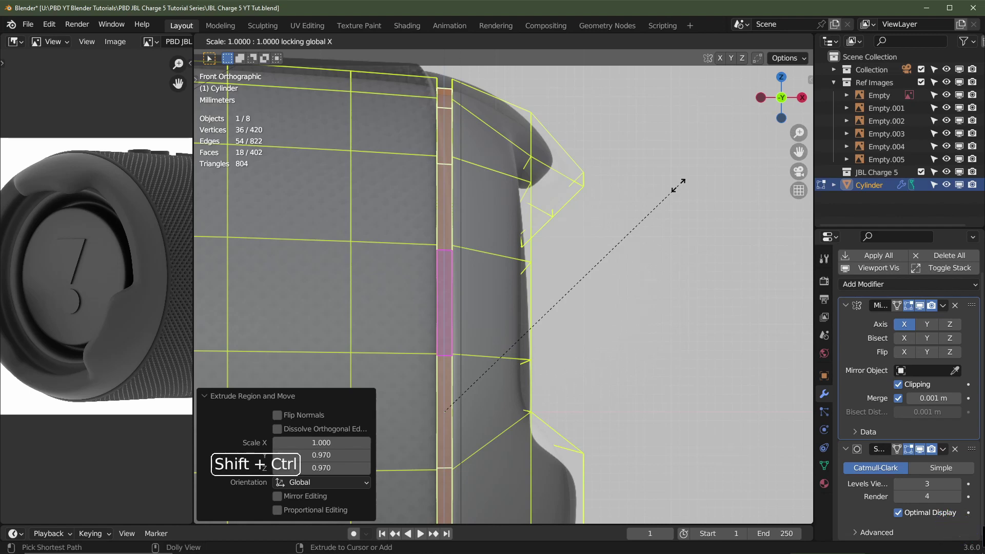
{"action": "mouse_move", "coordinate": [598, 205]}
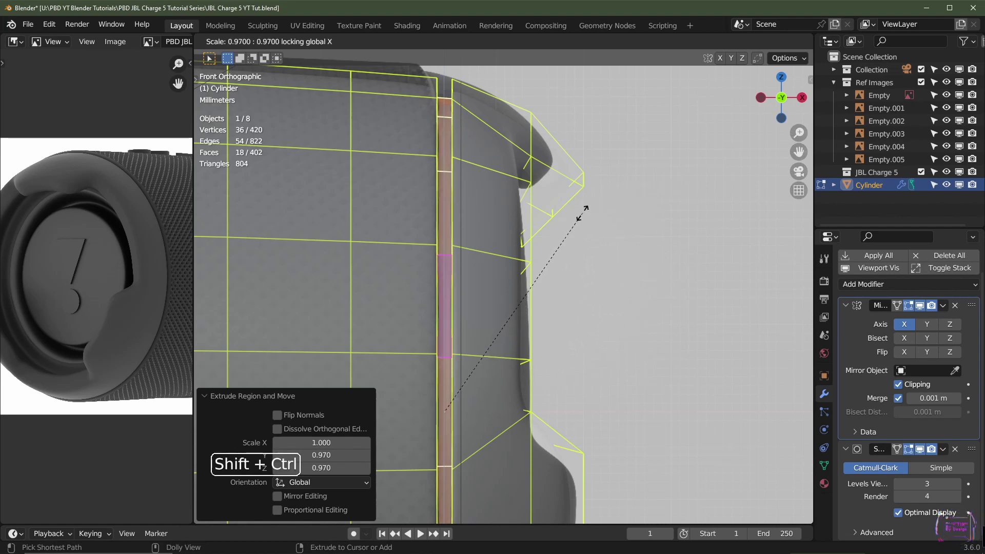
{"action": "left_click", "coordinate": [582, 212]}
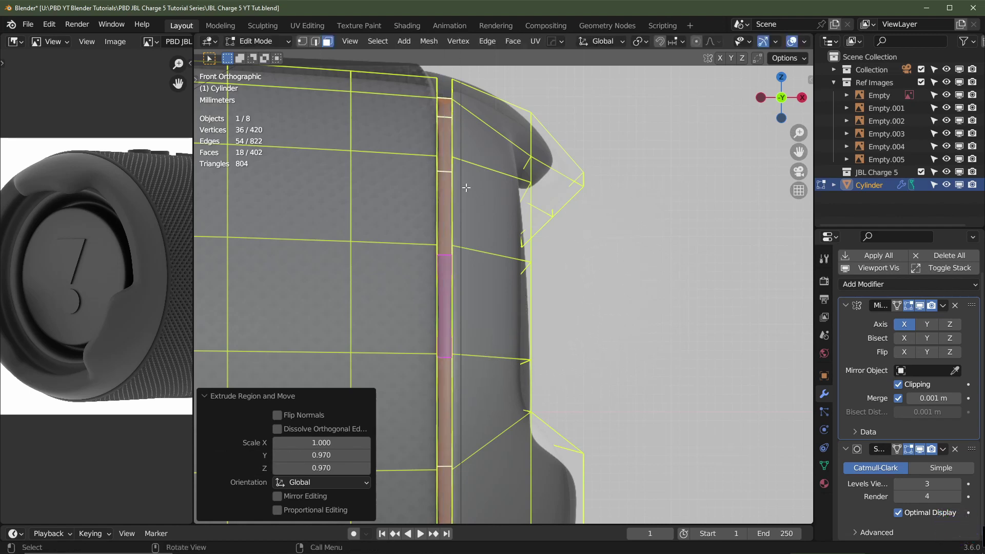
Add two evenly spaced loop cuts around the floor of the seam groove without sliding them
{"action": "key", "text": "ctrl"}
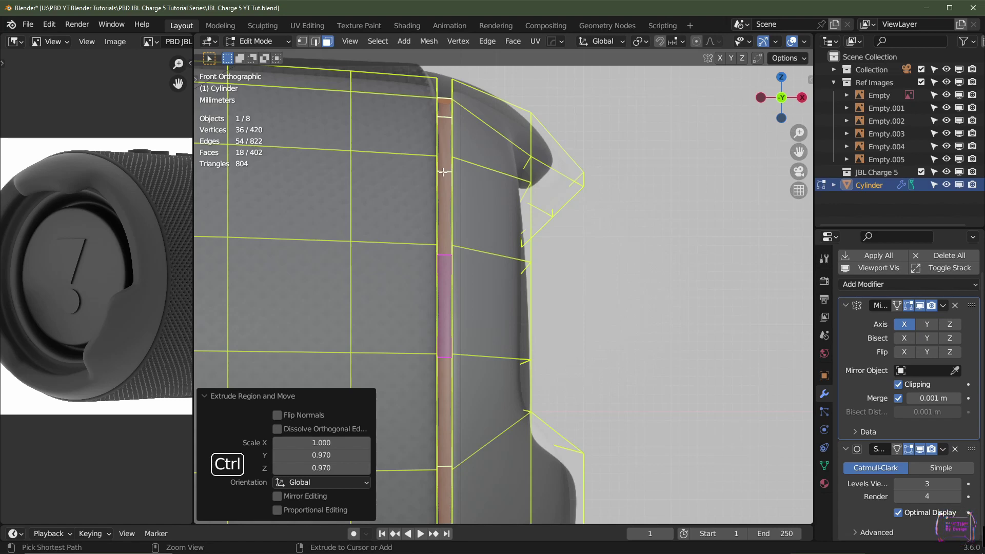
{"action": "key", "text": "ctrl+r"}
{"action": "scroll", "coordinate": [443, 172], "scroll_direction": "up", "scroll_amount": 1}
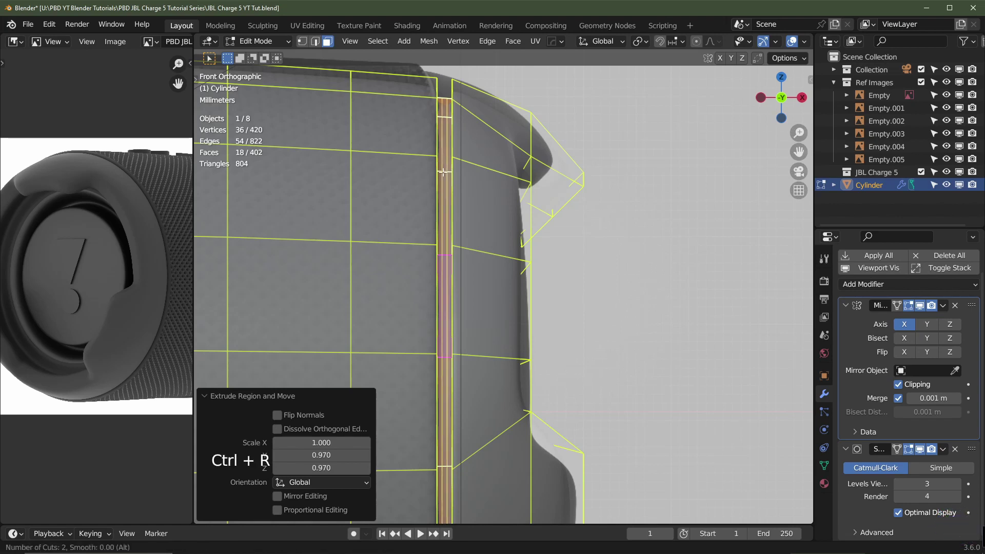
{"action": "left_click", "coordinate": [443, 172]}
{"action": "right_click", "coordinate": [443, 172]}
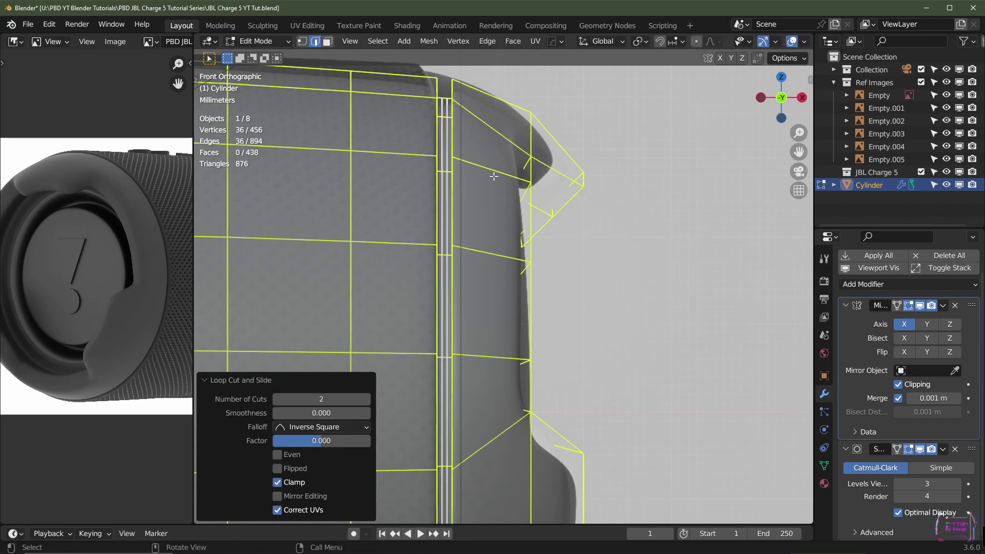
Return to Object Mode, hide the Ref Images collection and examine the subdivided body's seam groove and end rim from several angles
{"action": "scroll", "coordinate": [494, 177], "scroll_direction": "down", "scroll_amount": 2}
{"action": "key", "text": "Tab"}
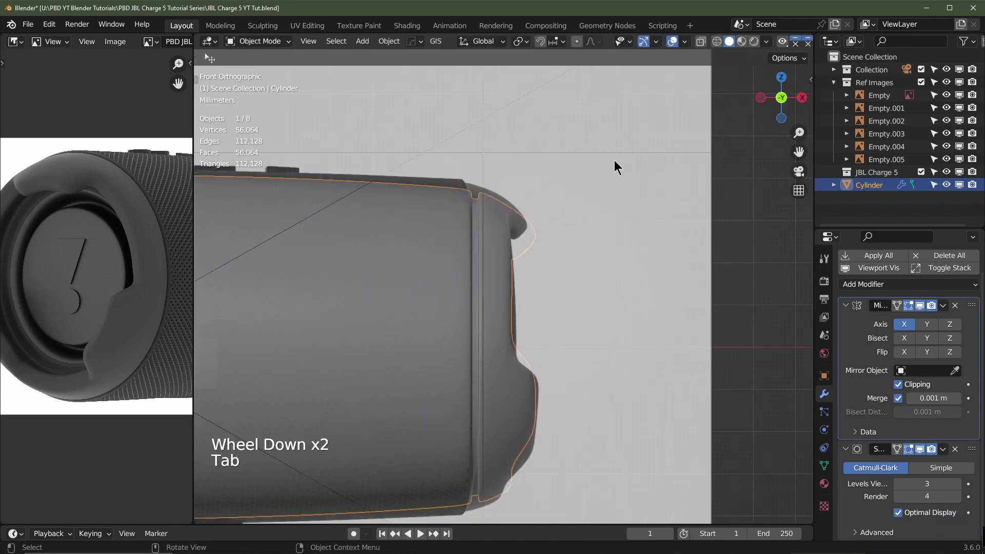
{"action": "middle_click_drag", "start_coordinate": [613, 165], "coordinate": [646, 195]}
{"action": "left_click", "coordinate": [921, 82]}
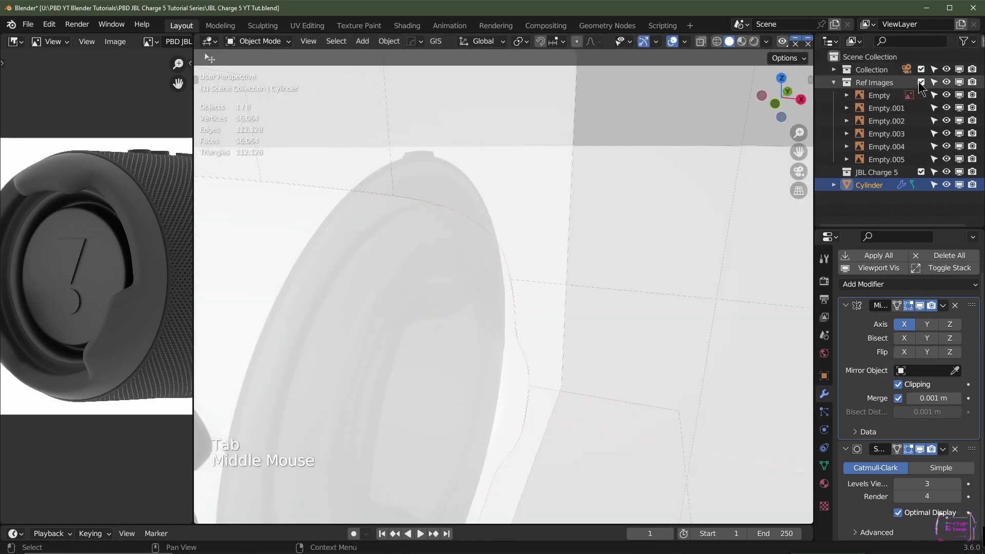
{"action": "scroll", "coordinate": [328, 323], "scroll_direction": "down", "scroll_amount": 2}
{"action": "middle_click_drag", "start_coordinate": [328, 324], "coordinate": [402, 344]}
{"action": "scroll", "coordinate": [303, 371], "scroll_direction": "down", "scroll_amount": 2}
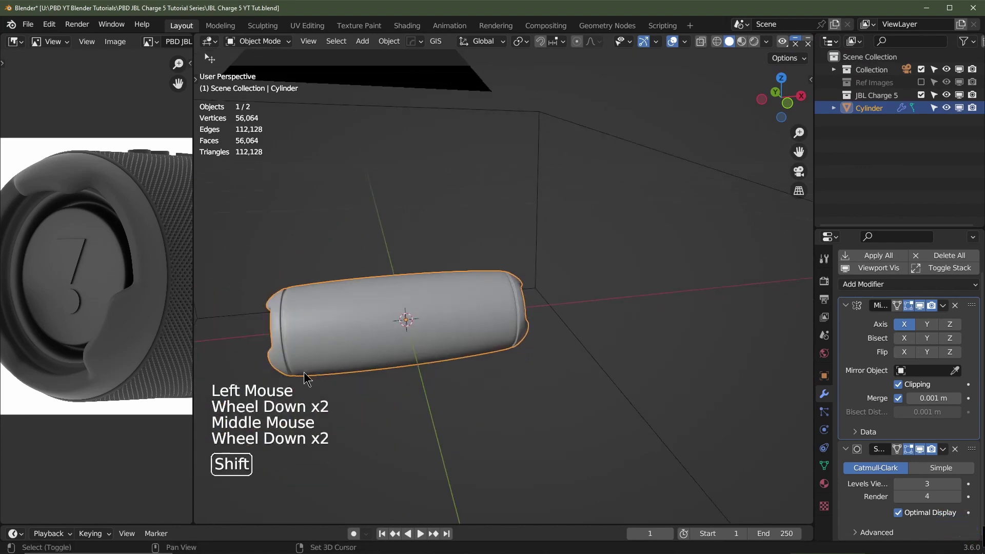
{"action": "middle_click_drag", "start_coordinate": [303, 372], "coordinate": [476, 304], "text": "shift"}
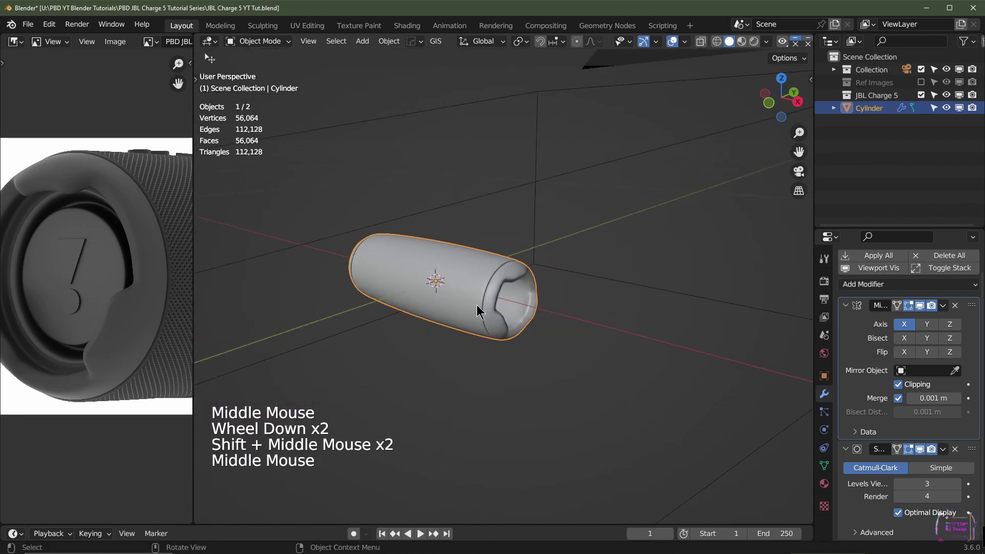
{"action": "scroll", "coordinate": [475, 304], "scroll_direction": "up", "scroll_amount": 3}
{"action": "scroll", "coordinate": [468, 305], "scroll_direction": "down", "scroll_amount": 1}
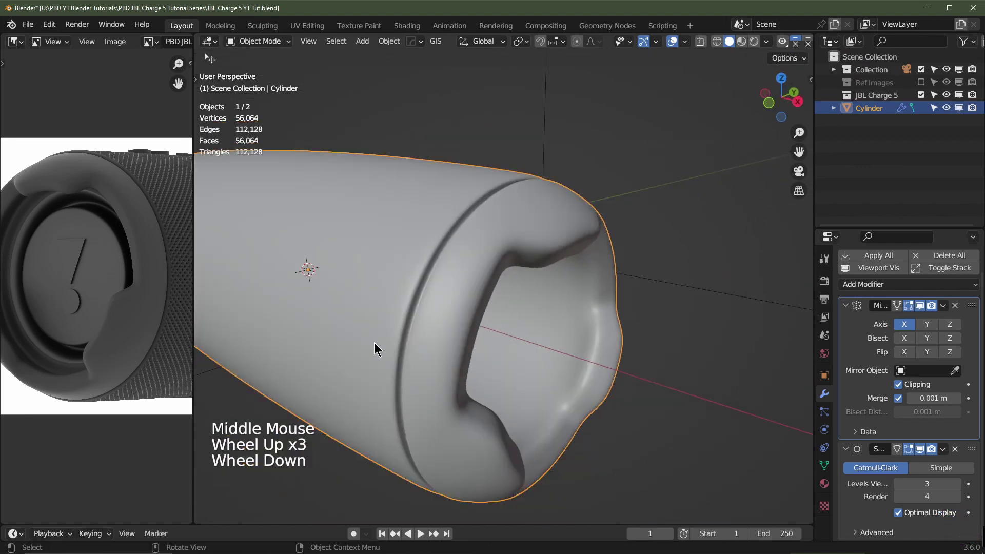
{"action": "scroll", "coordinate": [378, 345], "scroll_direction": "down", "scroll_amount": 1}
{"action": "middle_click_drag", "start_coordinate": [378, 345], "coordinate": [429, 352], "text": "shift"}
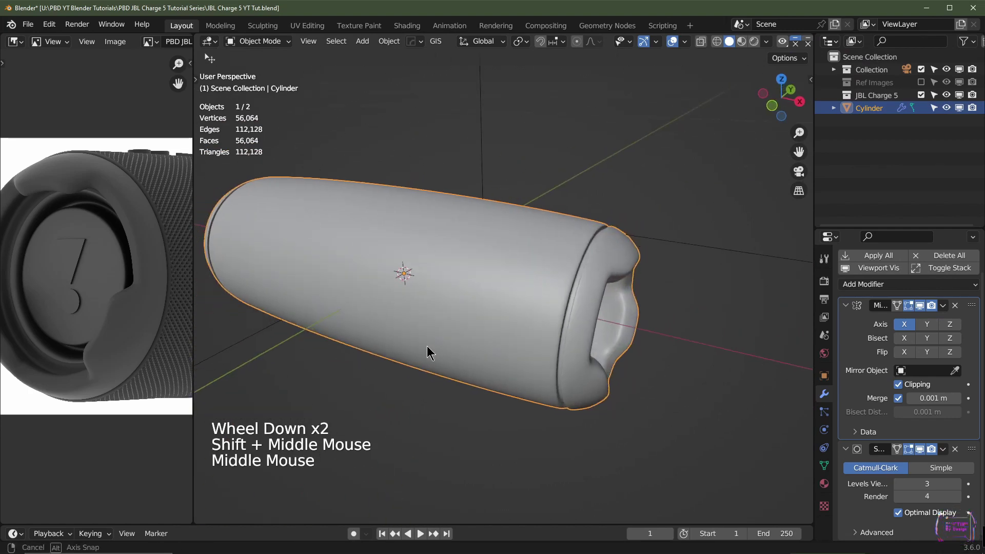
{"action": "scroll", "coordinate": [594, 202], "scroll_direction": "up", "scroll_amount": 2}
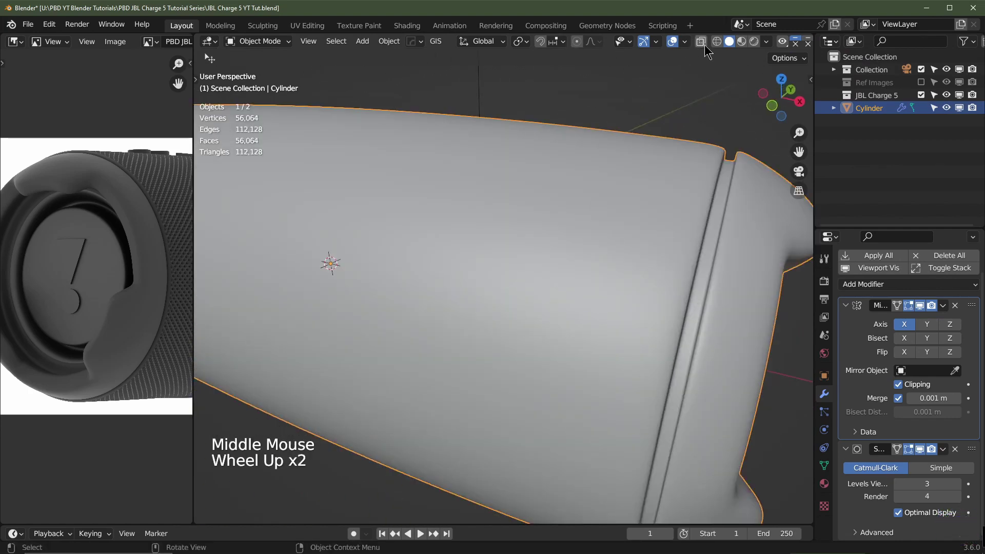
Show the Ref Images collection again and return to the front view, framing the speaker's mirrored half
{"action": "left_click", "coordinate": [921, 82]}
{"action": "scroll", "coordinate": [576, 269], "scroll_direction": "down", "scroll_amount": 2}
{"action": "middle_click_drag", "start_coordinate": [576, 268], "coordinate": [507, 331]}
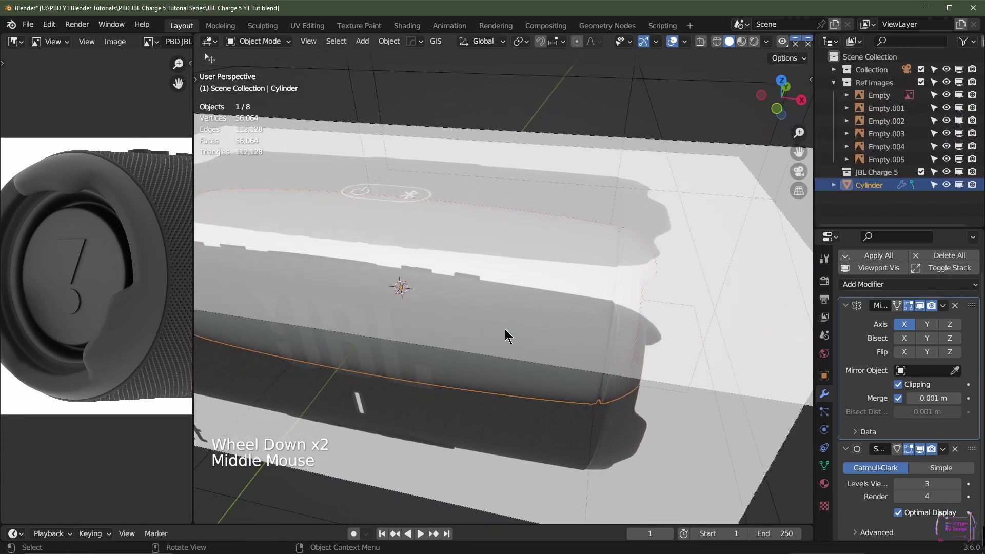
{"action": "key", "text": "KP_1"}
{"action": "scroll", "coordinate": [516, 309], "scroll_direction": "up", "scroll_amount": 1}
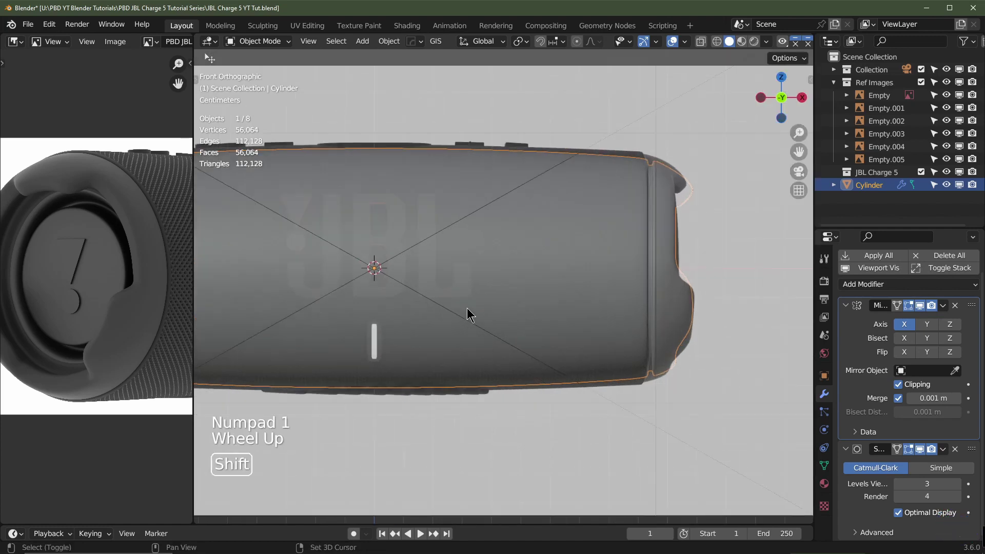
{"action": "middle_click_drag", "start_coordinate": [467, 308], "coordinate": [522, 319], "text": "shift"}
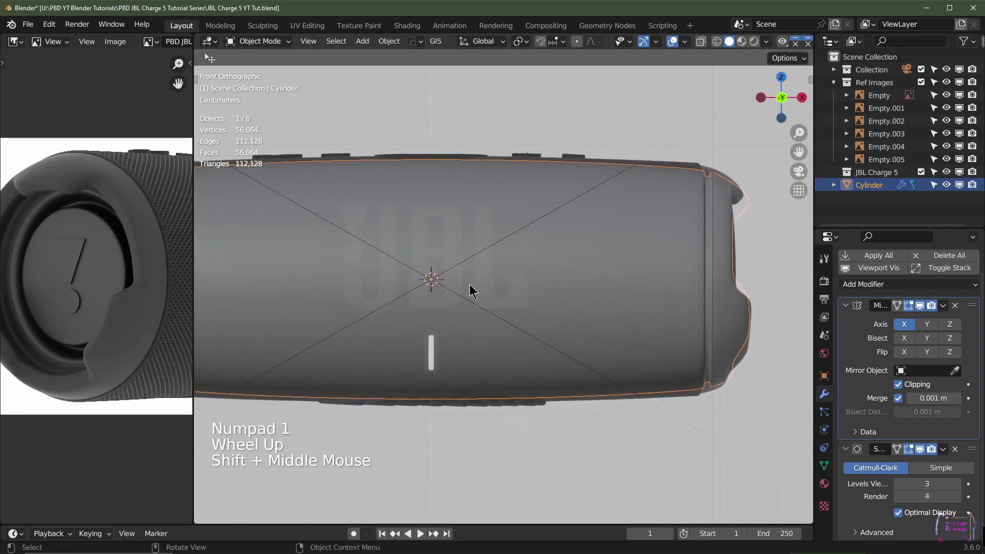
Select all central body faces in Edit Mode, growing from the ring at the mirror line out to the end seam groove
{"action": "key", "text": "Tab"}
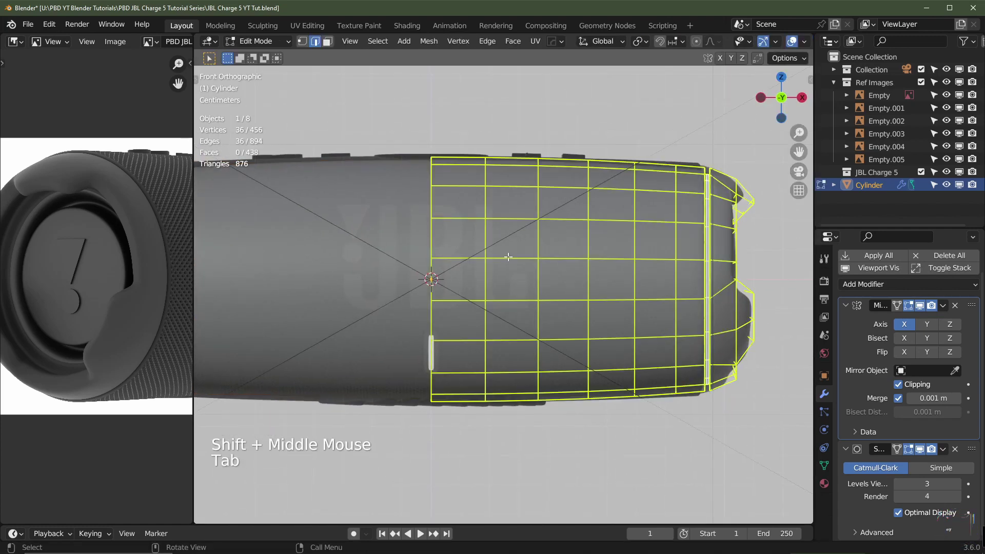
{"action": "key", "text": "3"}
{"action": "left_click", "coordinate": [454, 216]}
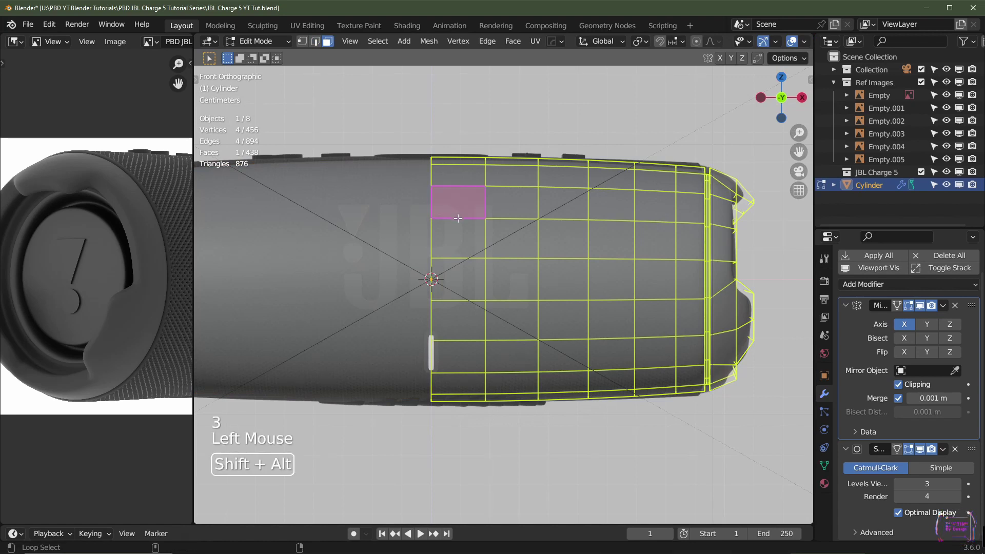
{"action": "double_click", "coordinate": [457, 218], "text": "alt+shift"}
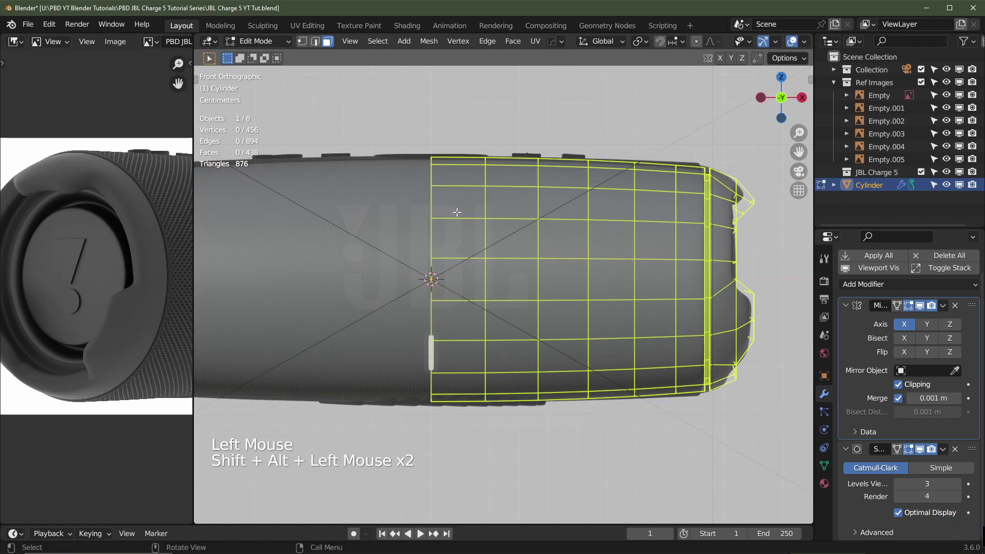
{"action": "left_click", "coordinate": [456, 215], "text": "alt+shift"}
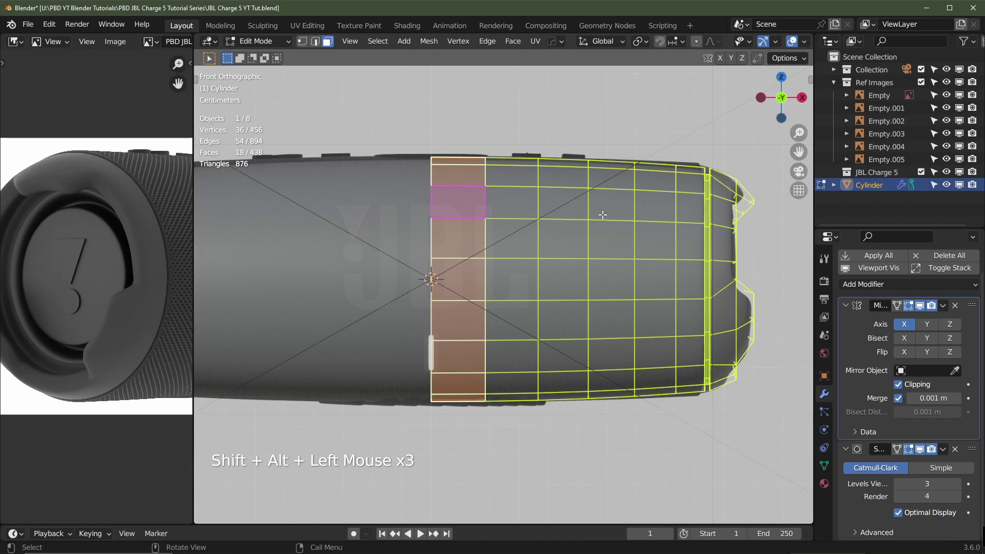
{"action": "key", "text": "ctrl+KP_Add"}
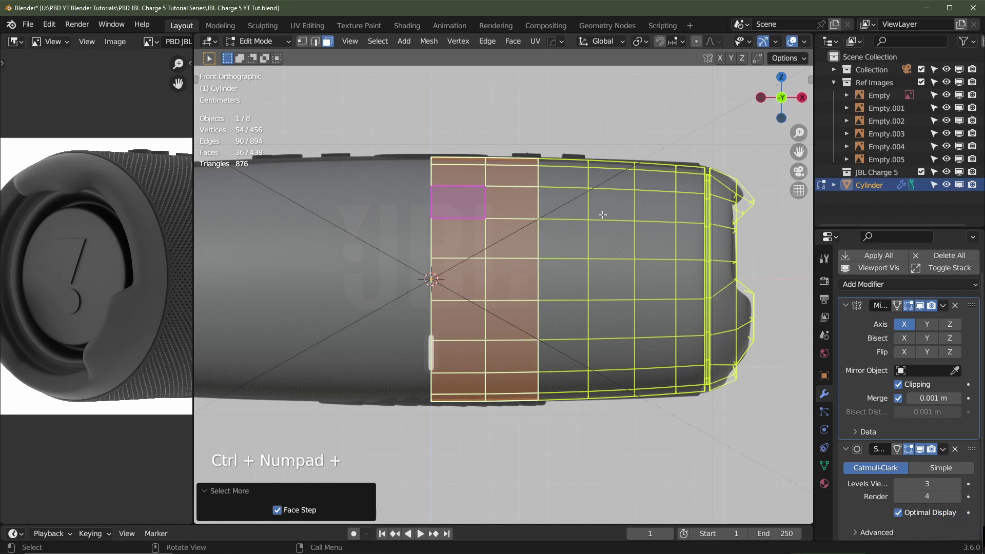
{"action": "key", "text": "ctrl+KP_Add"}
{"action": "key", "text": "ctrl+KP_Add"}
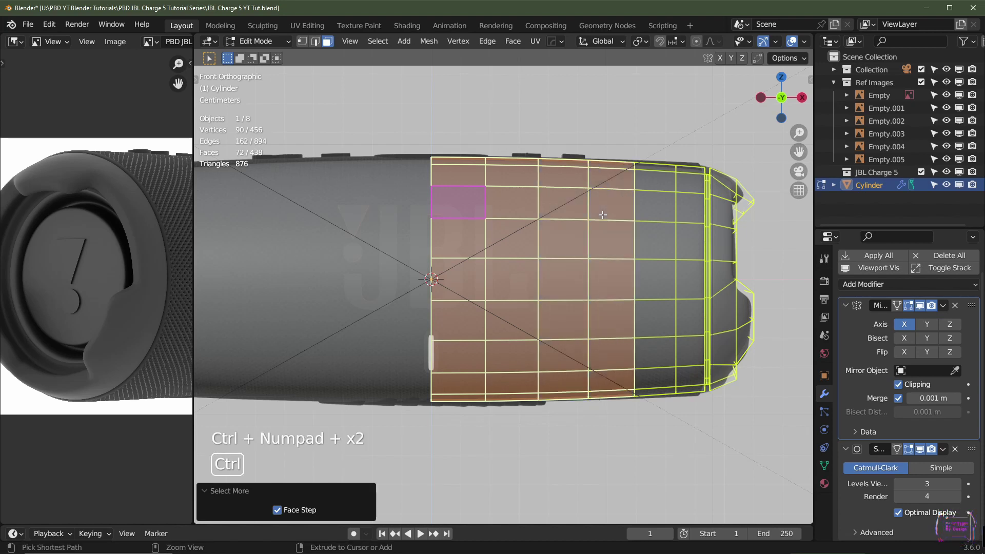
{"action": "key", "text": "ctrl+KP_Add"}
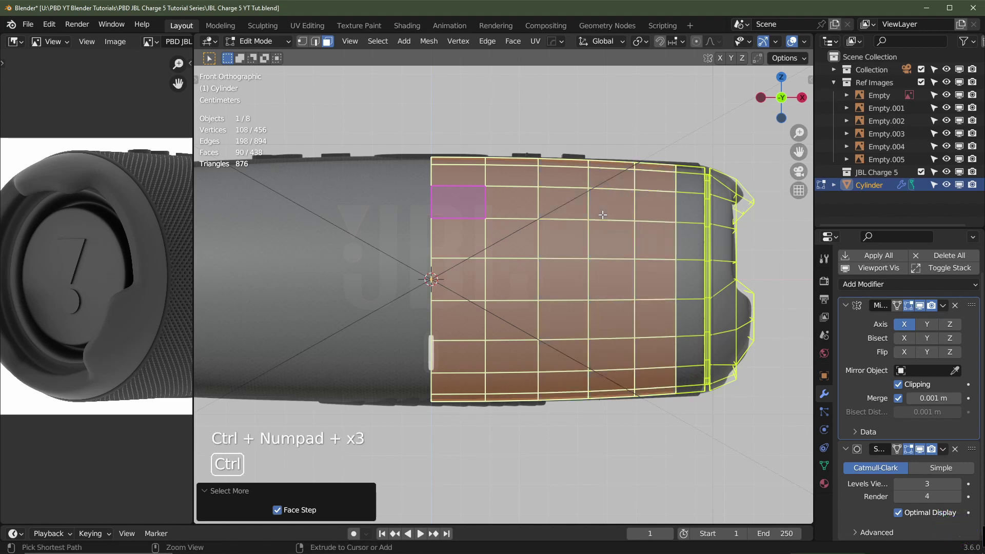
{"action": "key", "text": "ctrl+KP_Add"}
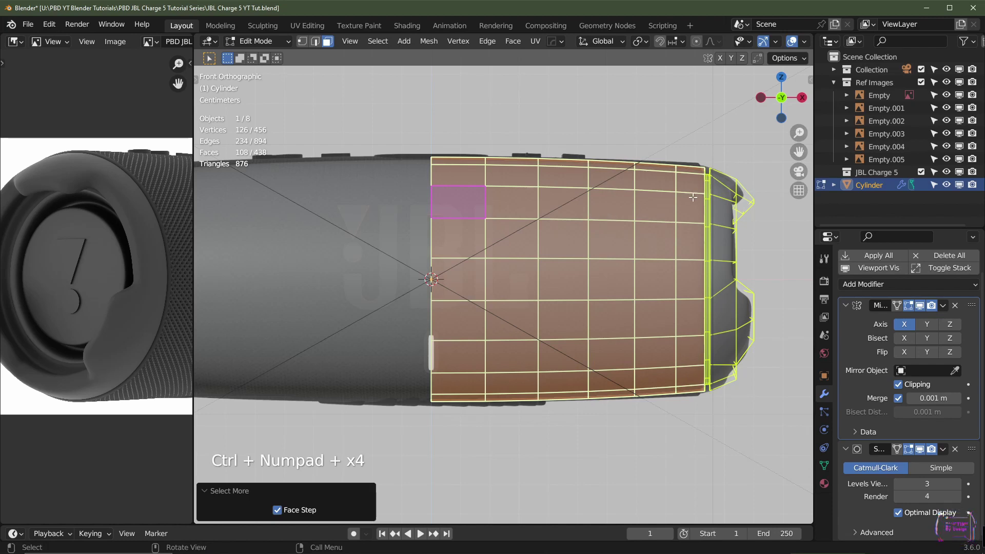
Duplicate the selected central faces in place, separate the copy into its own object and return to Object Mode
{"action": "key", "text": "shift"}
{"action": "key", "text": "shift+d"}
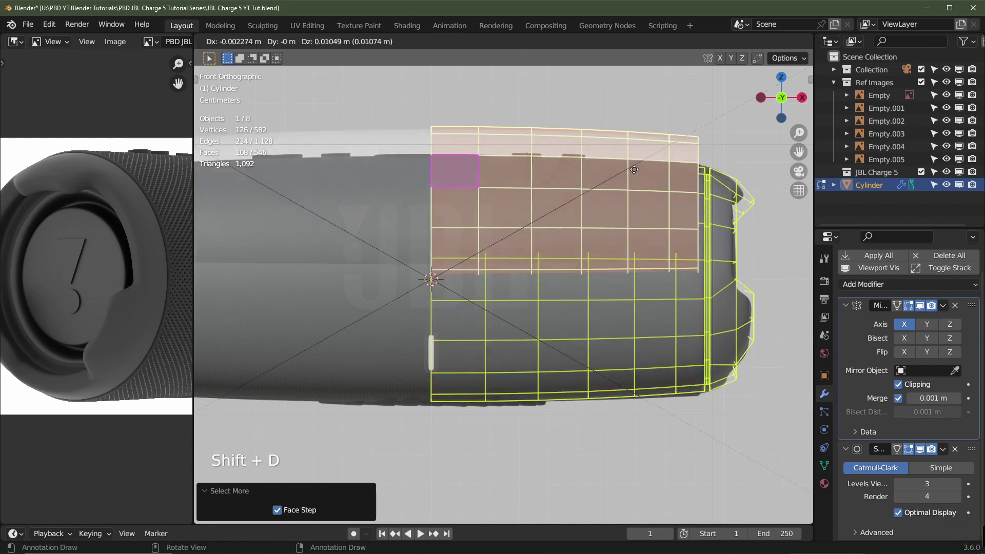
{"action": "right_click", "coordinate": [618, 195]}
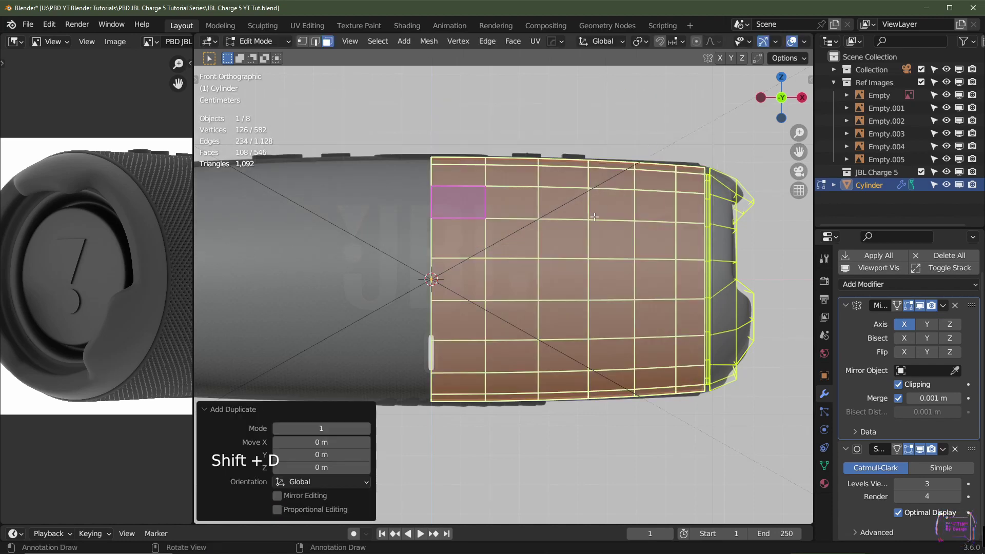
{"action": "key", "text": "p"}
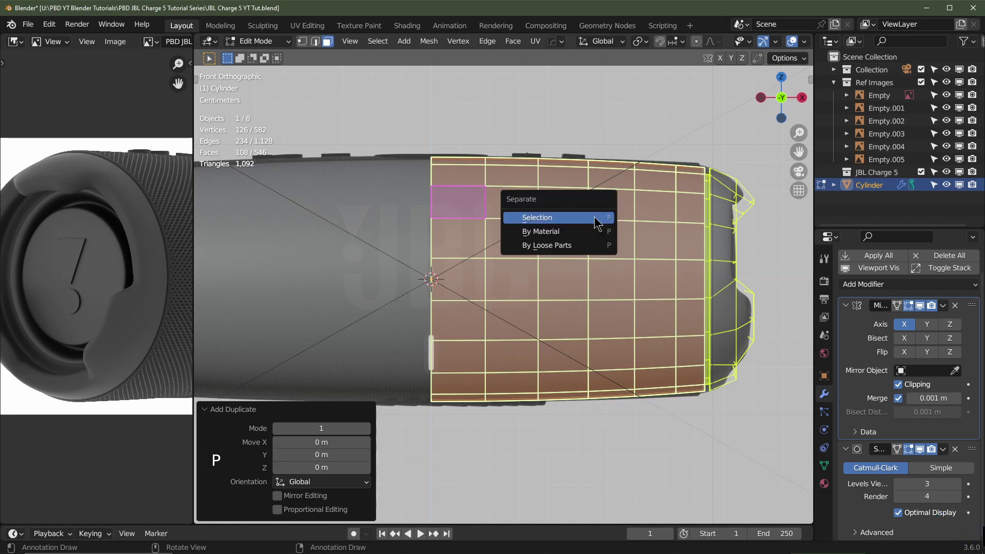
{"action": "left_click", "coordinate": [595, 220]}
{"action": "key", "text": "Tab"}
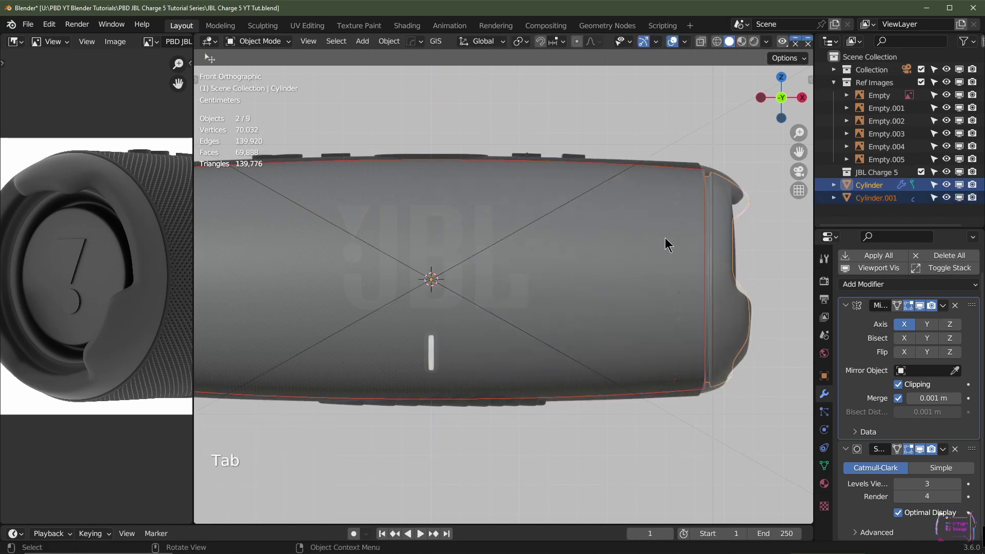
Select the separated central shell and apply its Mirror modifier
{"action": "left_click", "coordinate": [600, 239]}
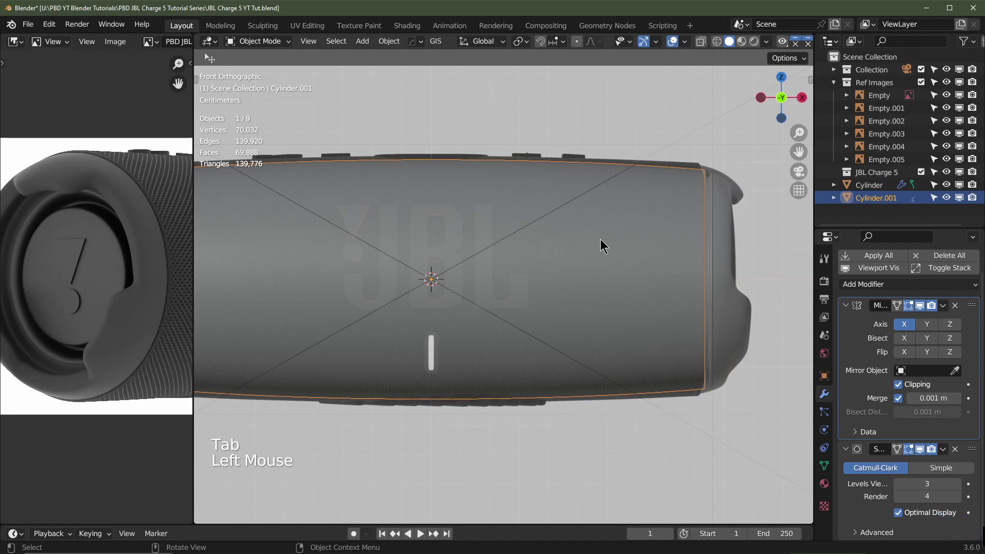
{"action": "scroll", "coordinate": [597, 241], "scroll_direction": "down", "scroll_amount": 2}
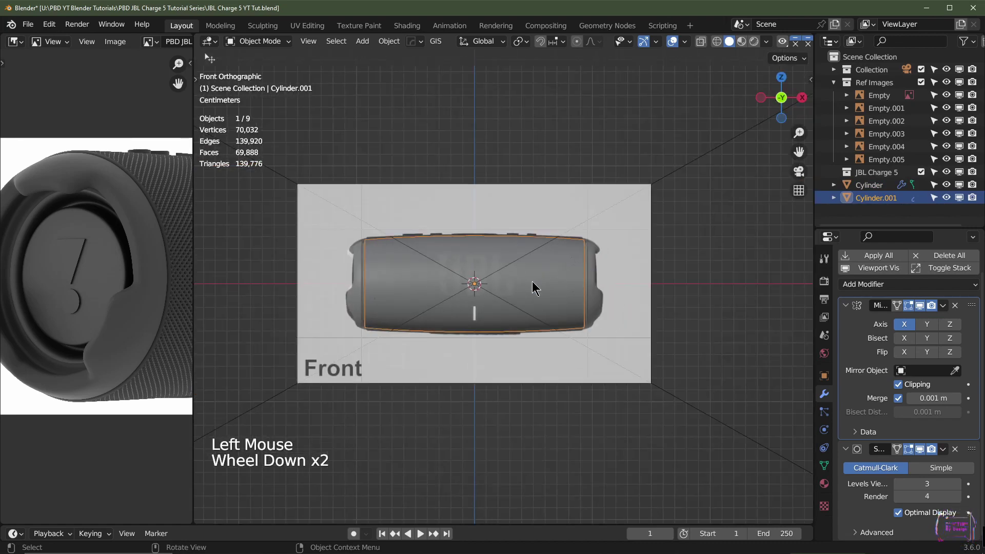
{"action": "key", "text": "g"}
{"action": "right_click", "coordinate": [613, 240]}
{"action": "scroll", "coordinate": [618, 297], "scroll_direction": "up", "scroll_amount": 2}
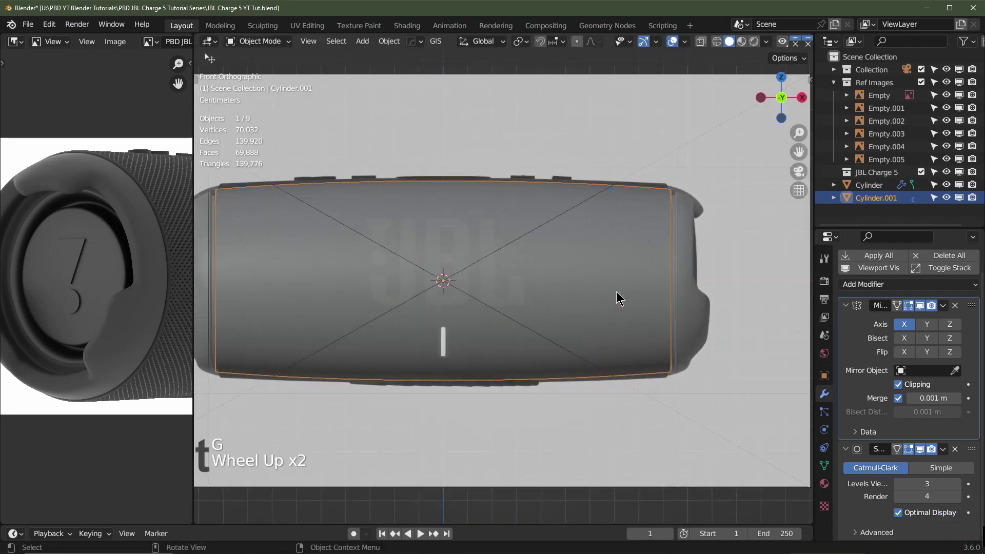
{"action": "left_click", "coordinate": [942, 306]}
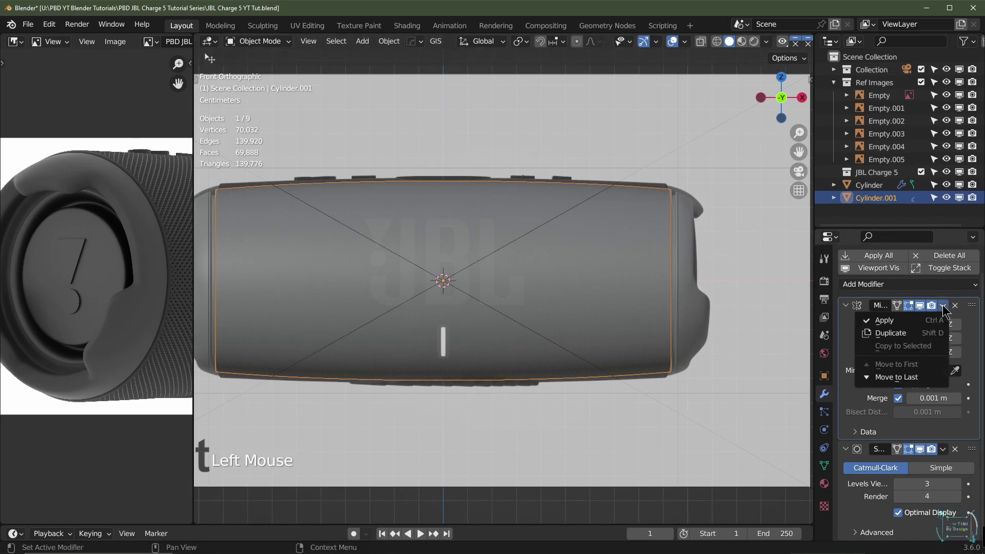
{"action": "left_click", "coordinate": [908, 320]}
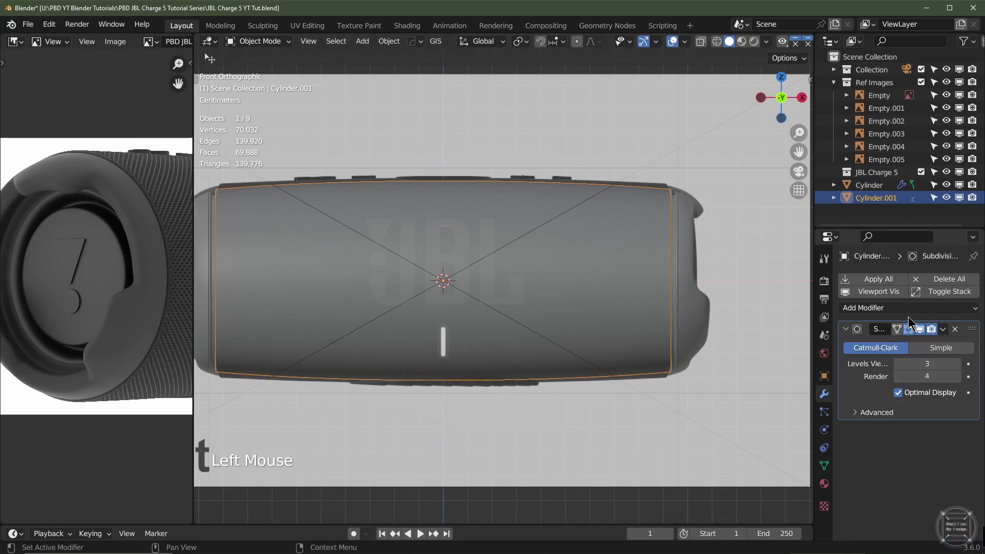
Try viewport subdivision level 2 and the on-cage edit display on the central shell, restoring both settings
{"action": "left_click", "coordinate": [899, 364]}
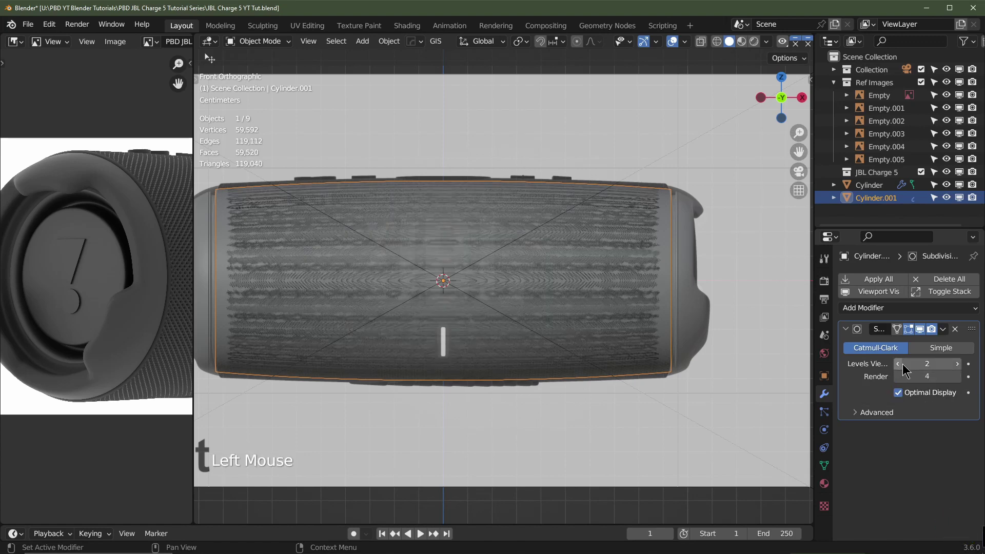
{"action": "left_click", "coordinate": [957, 363]}
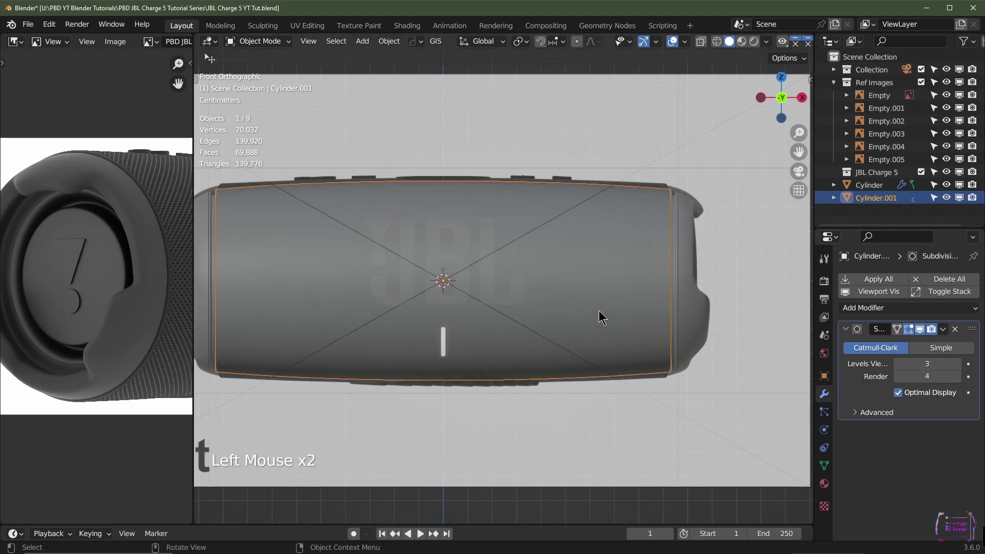
{"action": "scroll", "coordinate": [600, 317], "scroll_direction": "up", "scroll_amount": 1}
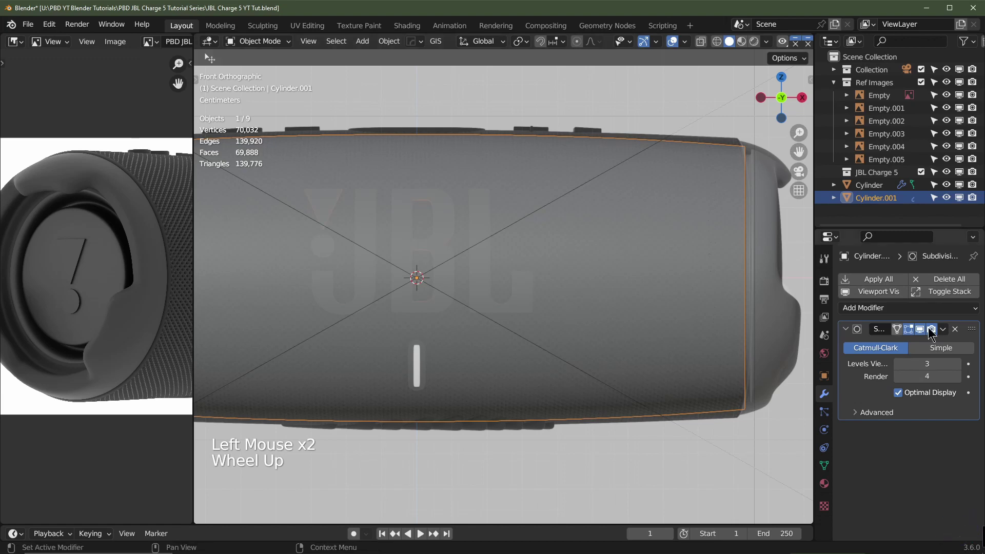
{"action": "key", "text": "Tab"}
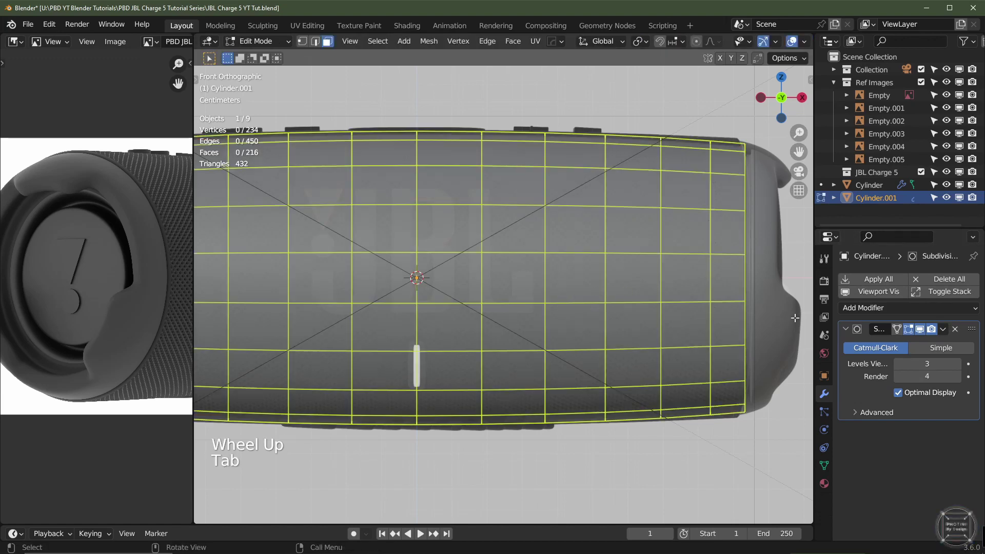
{"action": "left_click", "coordinate": [891, 328]}
{"action": "left_click", "coordinate": [898, 327]}
{"action": "left_click", "coordinate": [898, 329]}
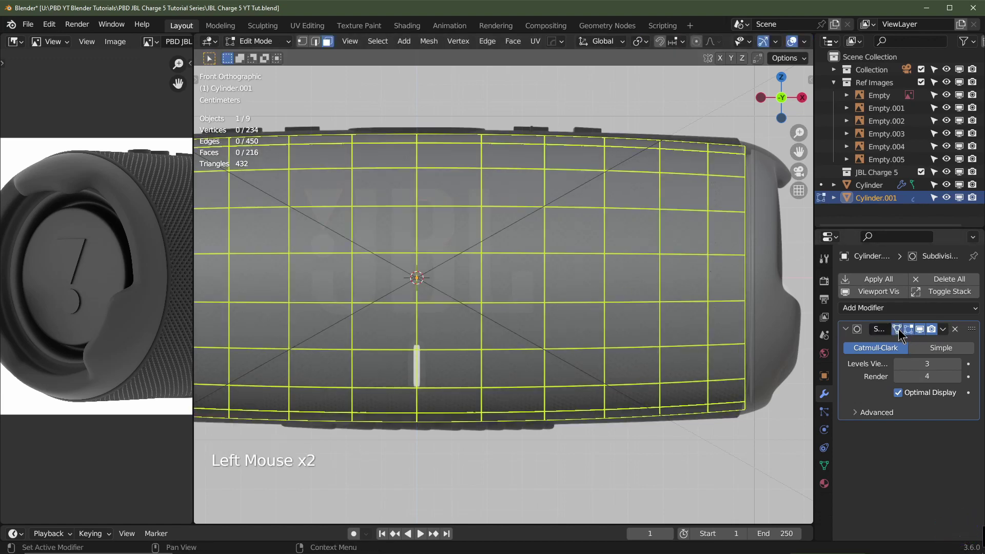
{"action": "left_click", "coordinate": [898, 328]}
{"action": "key", "text": "Tab"}
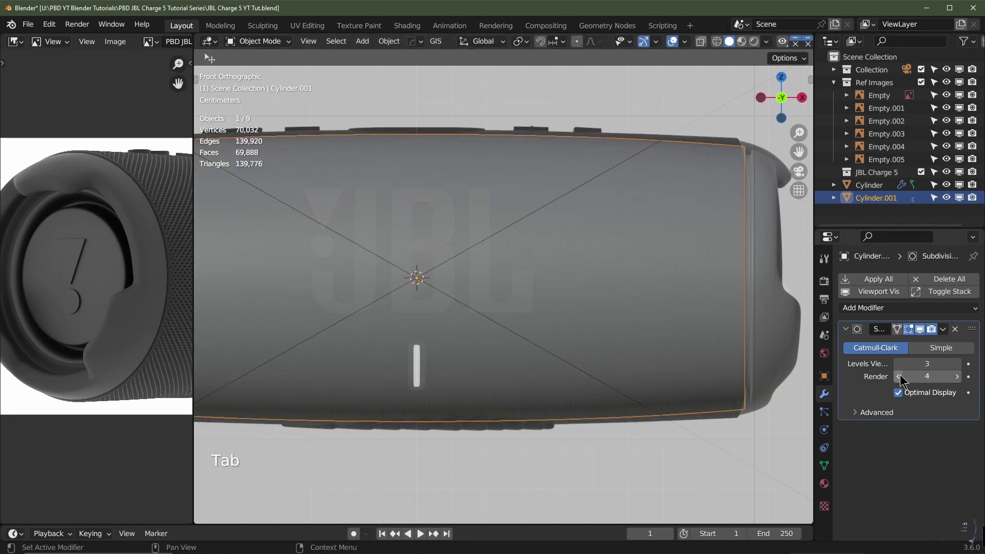
Apply the central shell's Subdivision modifier at level 3 and examine the dense mesh in Edit and Object Mode
{"action": "left_click", "coordinate": [943, 329]}
{"action": "left_click", "coordinate": [932, 344]}
{"action": "key", "text": "Tab"}
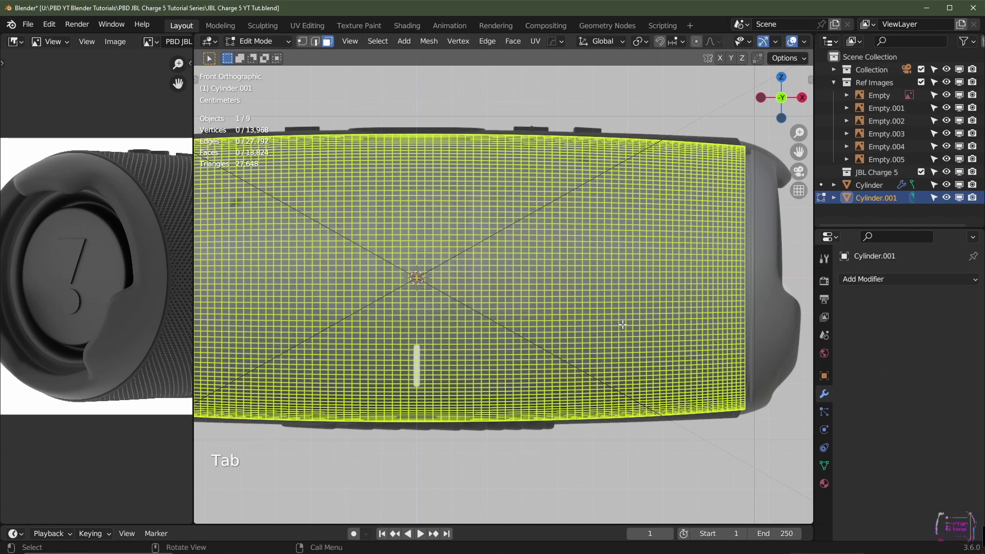
{"action": "scroll", "coordinate": [596, 324], "scroll_direction": "up", "scroll_amount": 1}
{"action": "scroll", "coordinate": [596, 324], "scroll_direction": "down", "scroll_amount": 3}
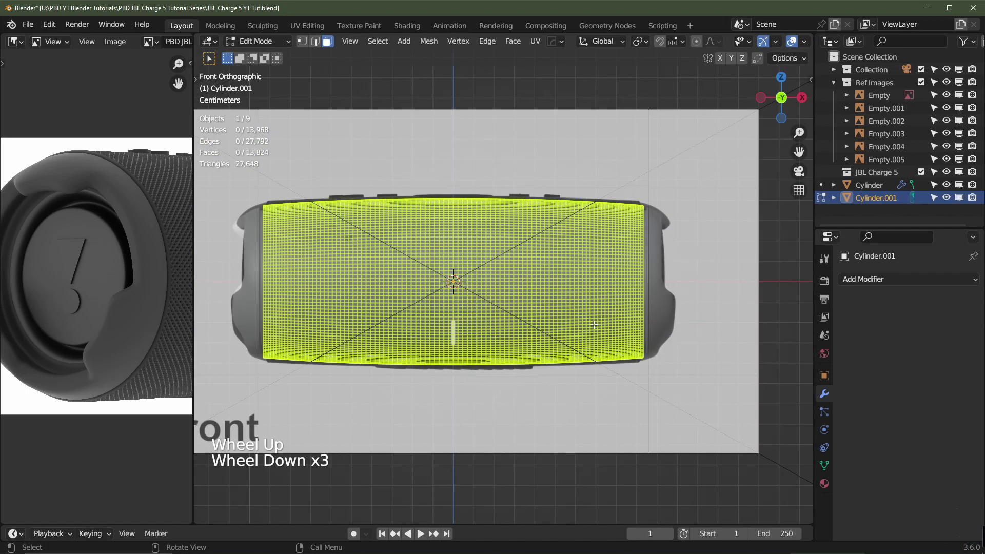
{"action": "key", "text": "Tab"}
{"action": "scroll", "coordinate": [593, 328], "scroll_direction": "up", "scroll_amount": 3}
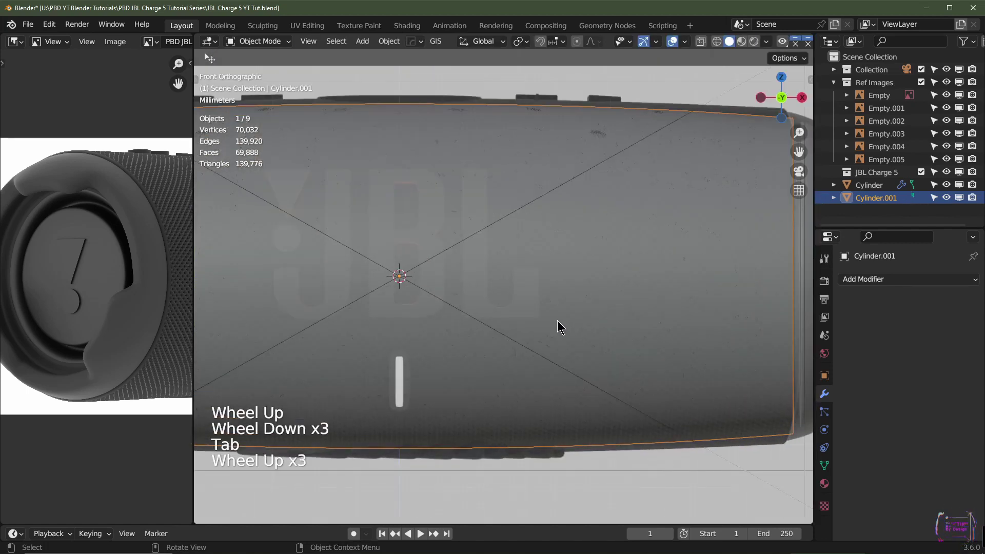
{"action": "middle_click_drag", "start_coordinate": [533, 324], "coordinate": [546, 326], "text": "shift"}
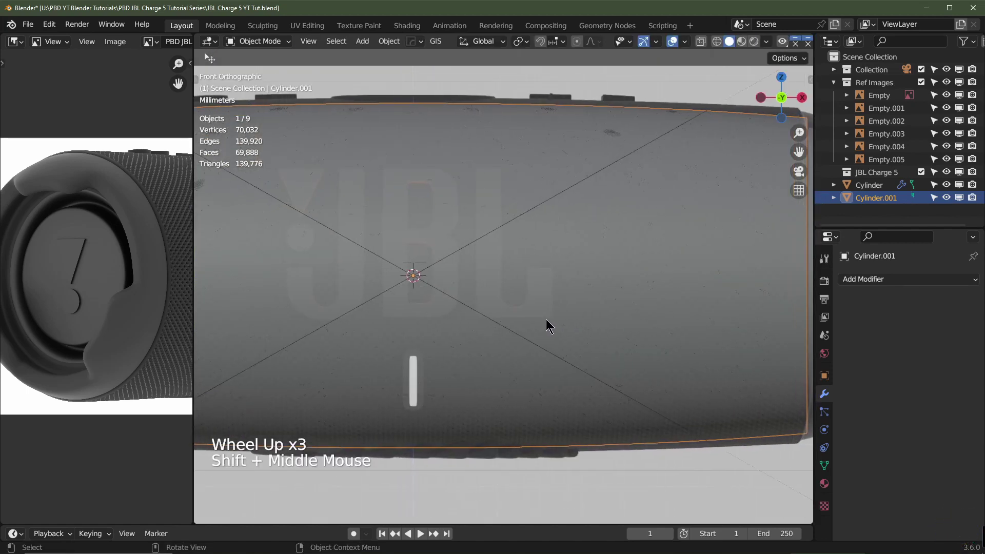
Undo applying the Subdivision modifier and inspect the central shell's base mesh in Edit Mode
{"action": "key", "text": "ctrl+z"}
{"action": "scroll", "coordinate": [571, 318], "scroll_direction": "down", "scroll_amount": 1}
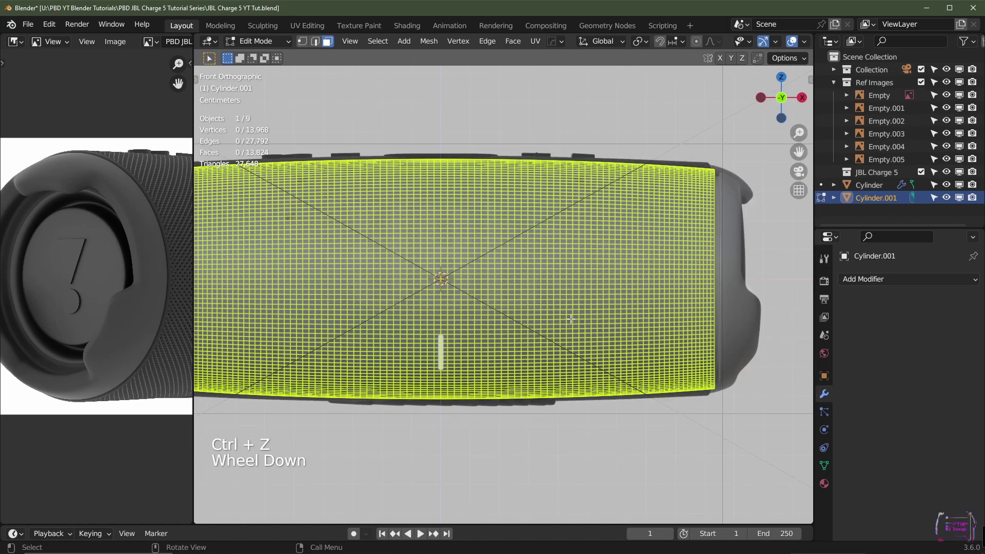
{"action": "key", "text": "ctrl+z"}
{"action": "key", "text": "ctrl+z"}
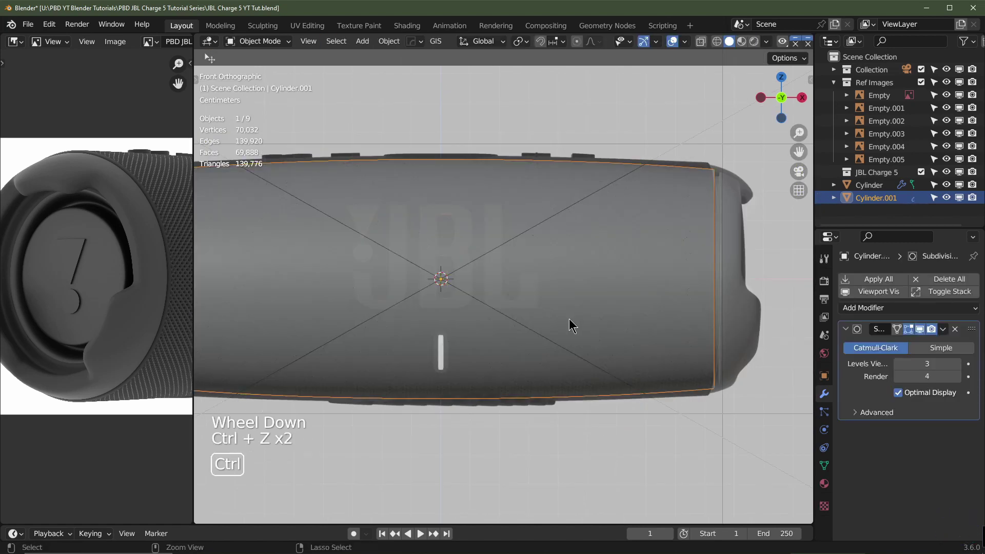
{"action": "scroll", "coordinate": [588, 340], "scroll_direction": "up", "scroll_amount": 1}
{"action": "scroll", "coordinate": [583, 343], "scroll_direction": "down", "scroll_amount": 1}
{"action": "key", "text": "Tab"}
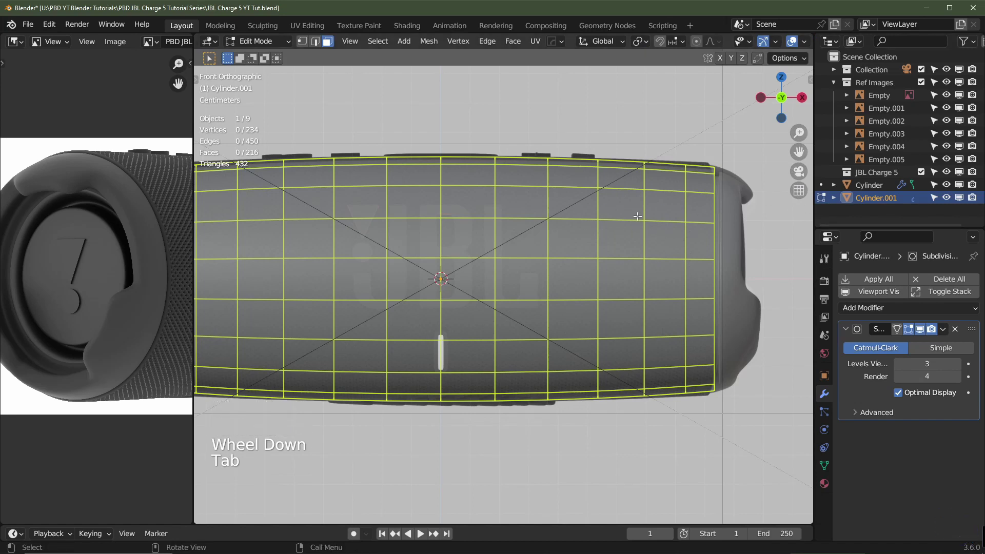
{"action": "middle_click_drag", "start_coordinate": [634, 228], "coordinate": [679, 242], "text": "shift"}
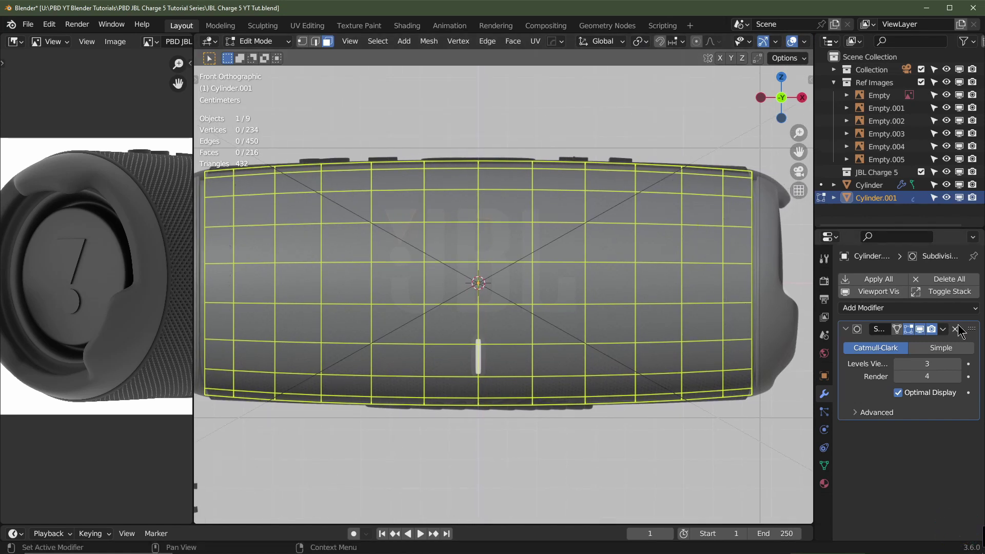
Apply the central shell's Subdivision modifier at level 3 in Object Mode and add a Wireframe modifier to it
{"action": "key", "text": "Tab"}
{"action": "left_click", "coordinate": [943, 329]}
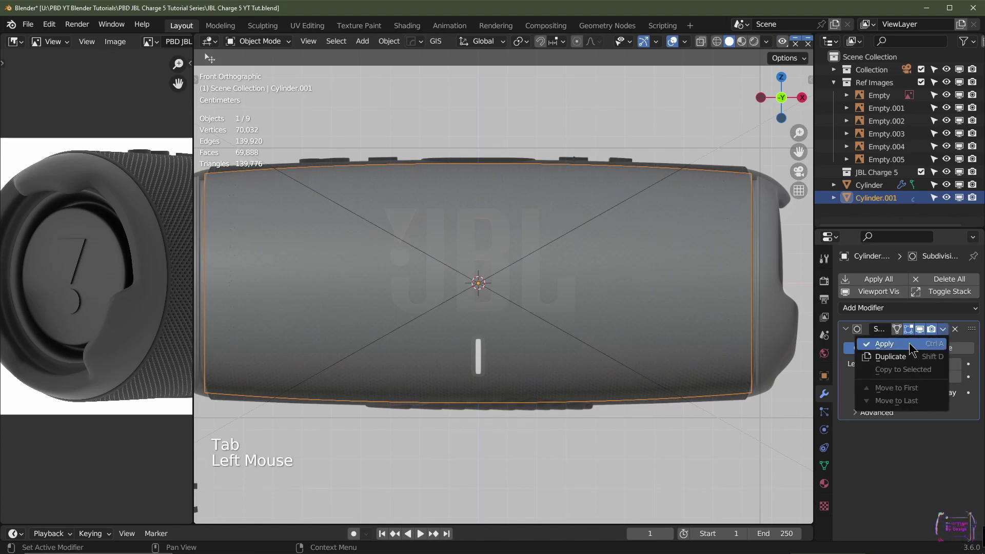
{"action": "left_click", "coordinate": [901, 347]}
{"action": "scroll", "coordinate": [621, 301], "scroll_direction": "down", "scroll_amount": 1}
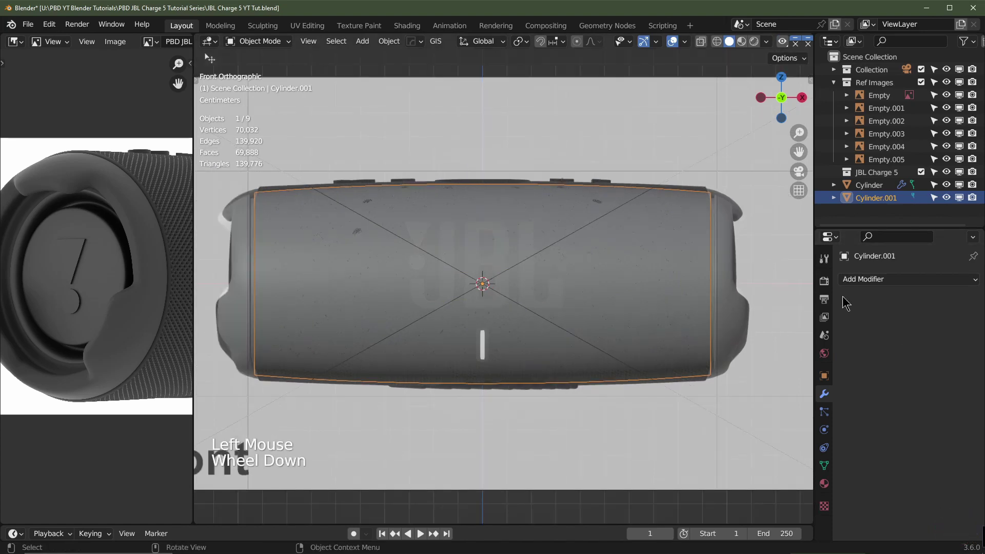
{"action": "left_click", "coordinate": [890, 281]}
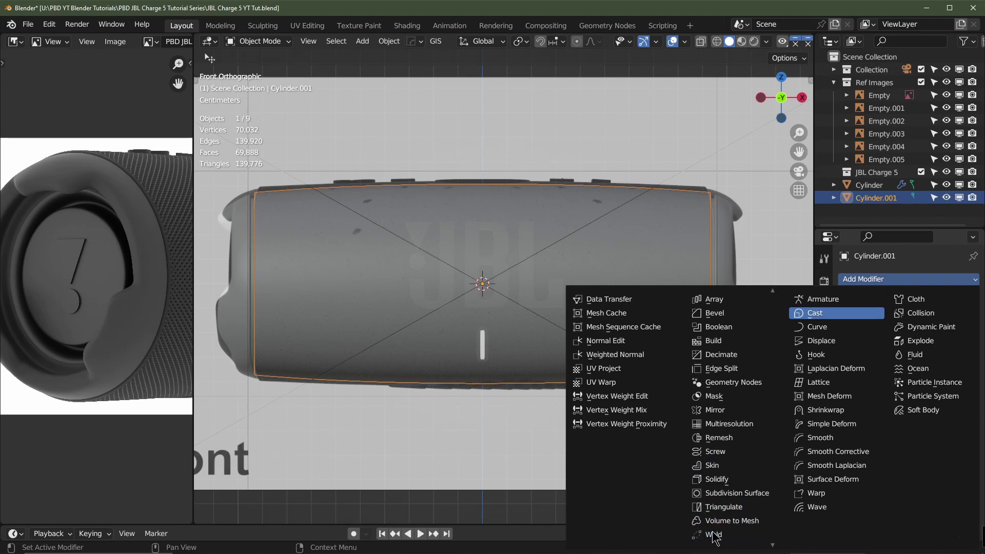
{"action": "left_click", "coordinate": [726, 535]}
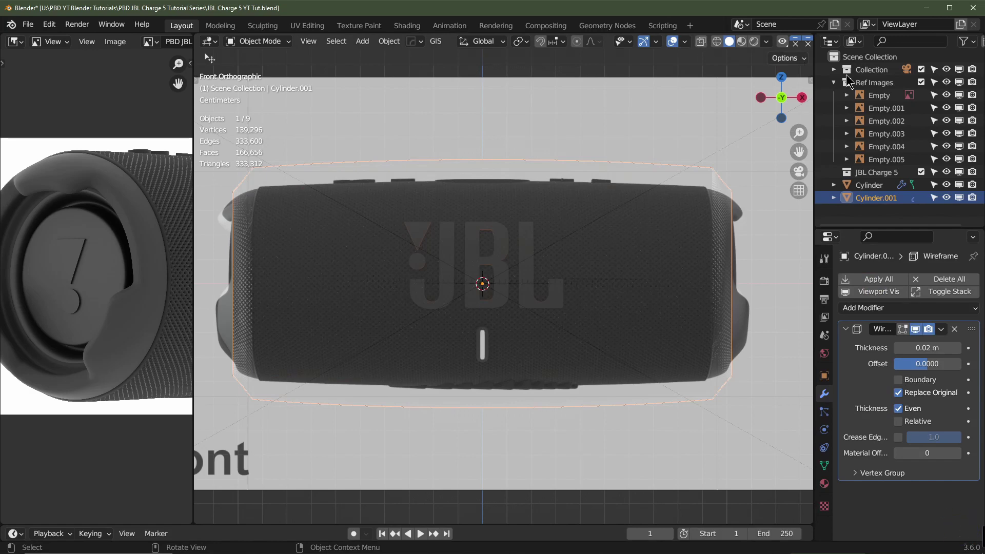
Exclude the Ref Images collection and set the grille's Wireframe modifier to 0.001 m thickness with Boundary enabled
{"action": "left_click", "coordinate": [922, 82]}
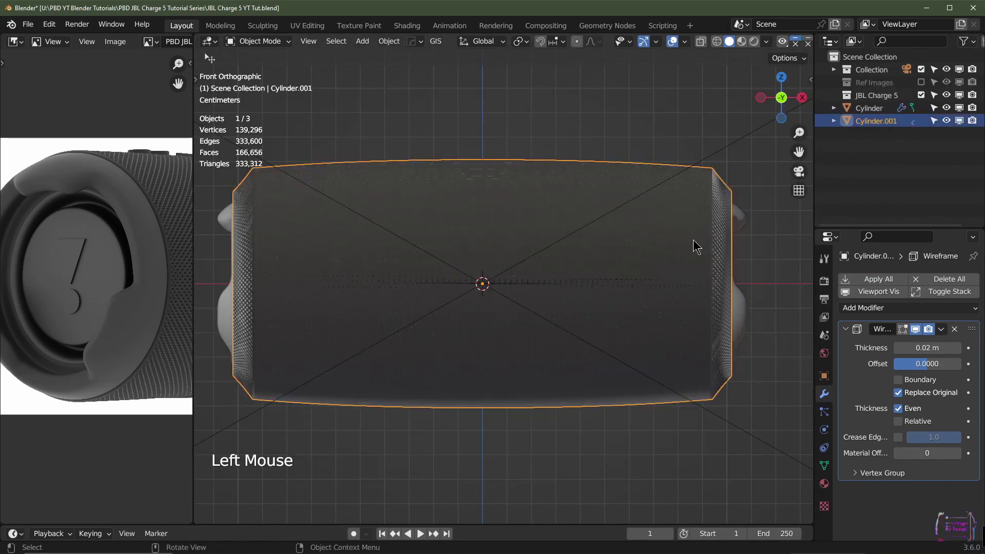
{"action": "left_click", "coordinate": [898, 380]}
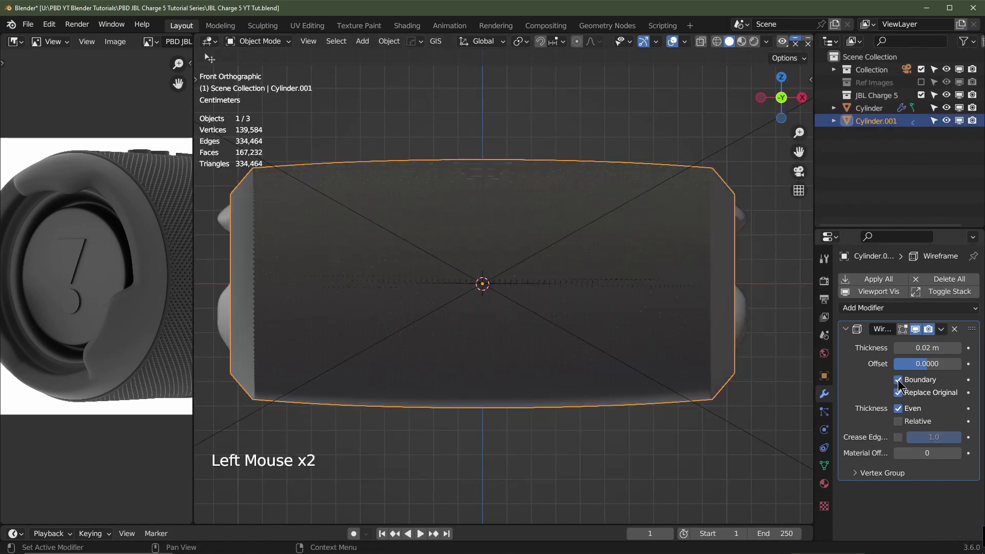
{"action": "left_click", "coordinate": [927, 347]}
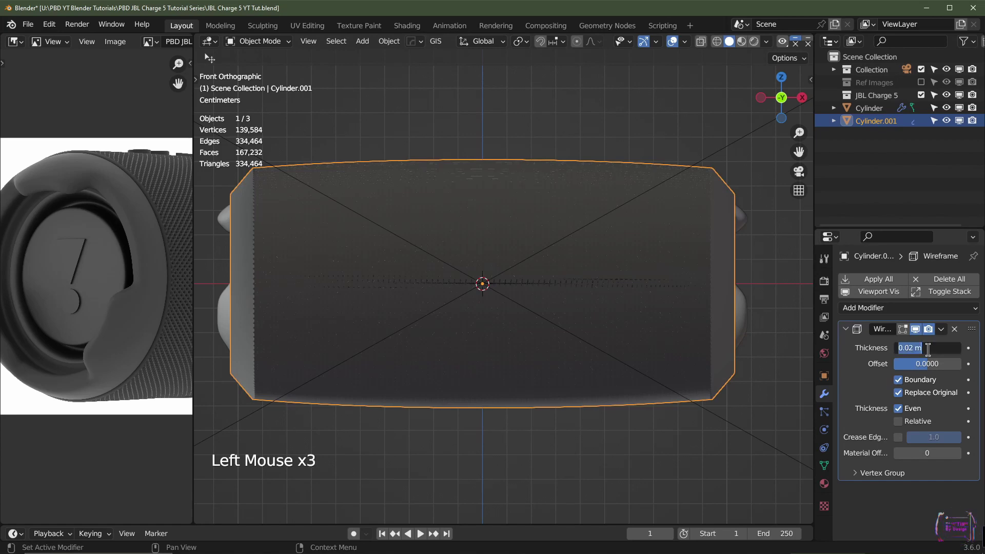
{"action": "type", "text": ".001"}
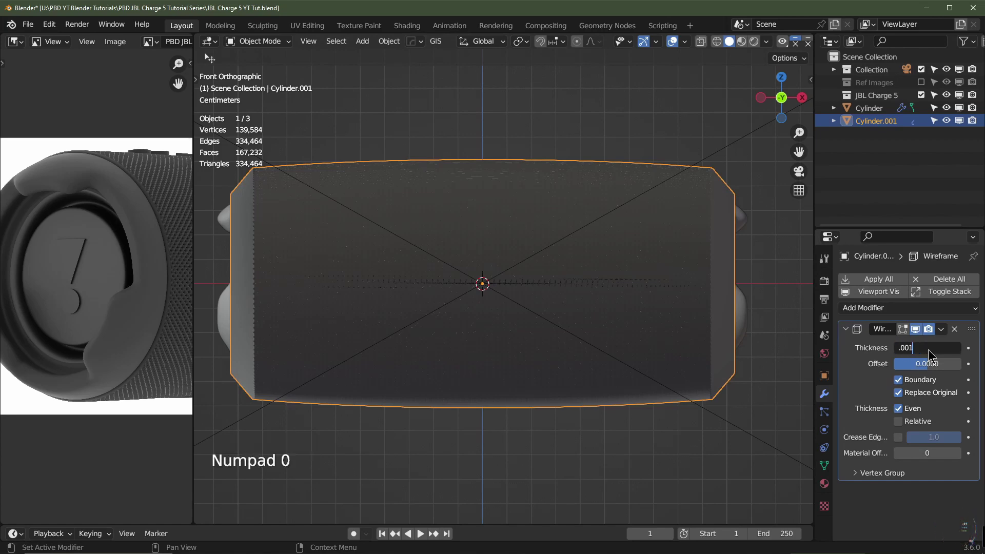
{"action": "key", "text": "Return"}
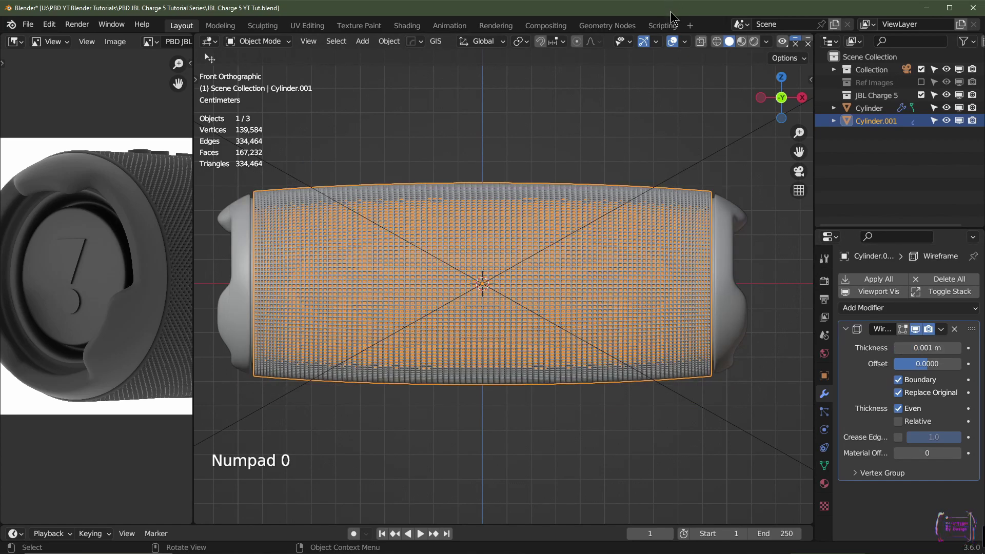
Turn viewport overlays back on and open the main speaker body in Edit Mode with its Subdivision modifier hidden in the viewport
{"action": "left_click", "coordinate": [697, 330]}
{"action": "middle_click_drag", "start_coordinate": [697, 330], "coordinate": [564, 312]}
{"action": "scroll", "coordinate": [656, 368], "scroll_direction": "down", "scroll_amount": 2}
{"action": "scroll", "coordinate": [583, 335], "scroll_direction": "up", "scroll_amount": 4}
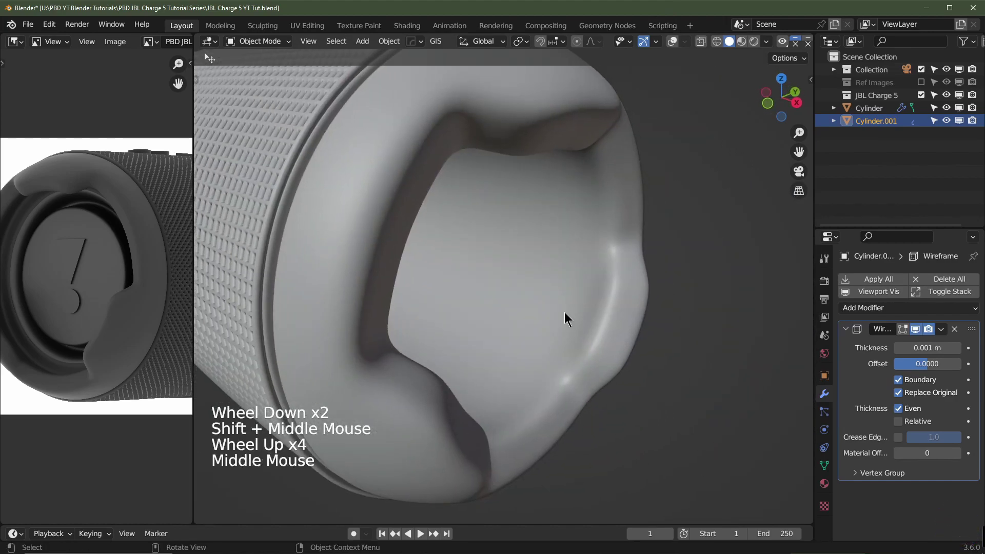
{"action": "left_click", "coordinate": [562, 301]}
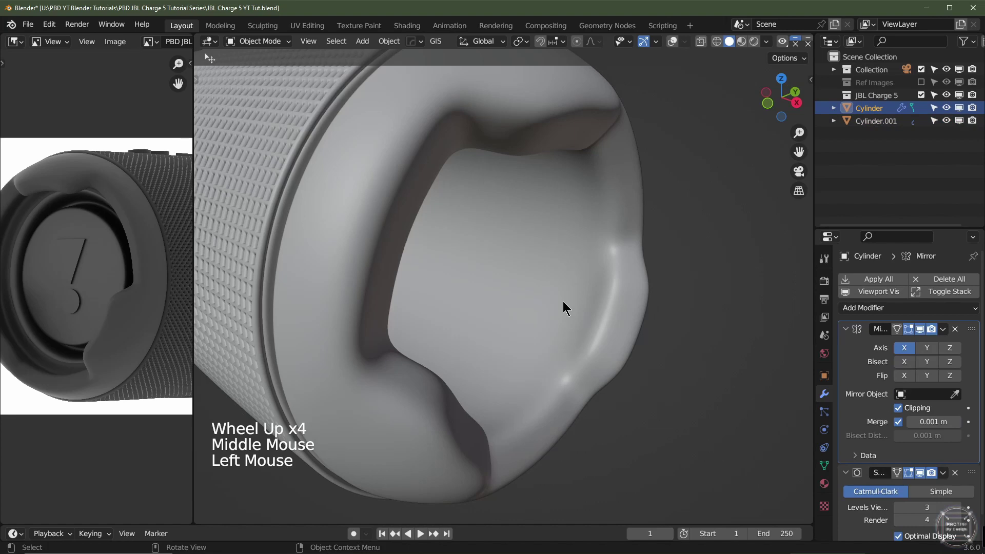
{"action": "left_click", "coordinate": [672, 41]}
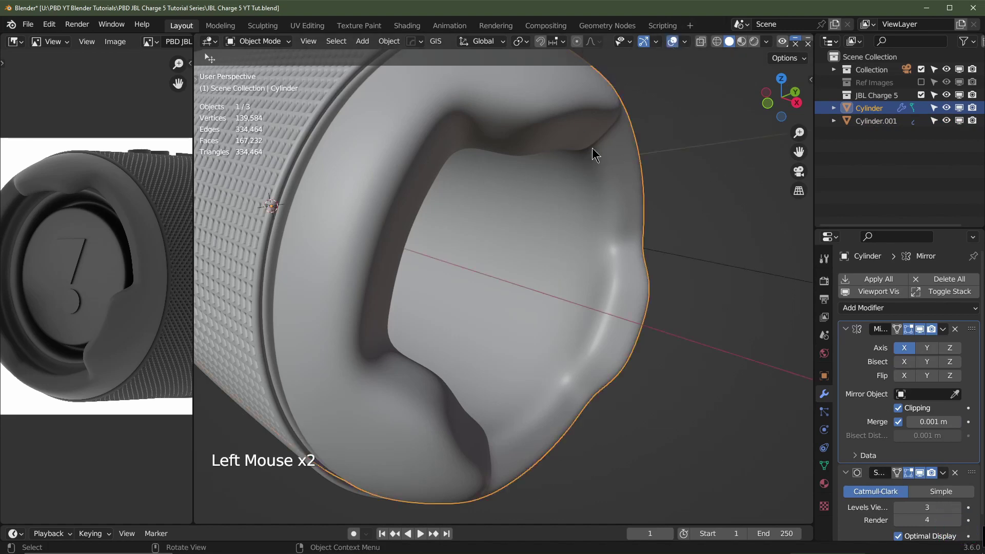
{"action": "scroll", "coordinate": [576, 262], "scroll_direction": "up", "scroll_amount": 1}
{"action": "scroll", "coordinate": [559, 269], "scroll_direction": "down", "scroll_amount": 2}
{"action": "scroll", "coordinate": [513, 285], "scroll_direction": "up", "scroll_amount": 1}
{"action": "key", "text": "Tab"}
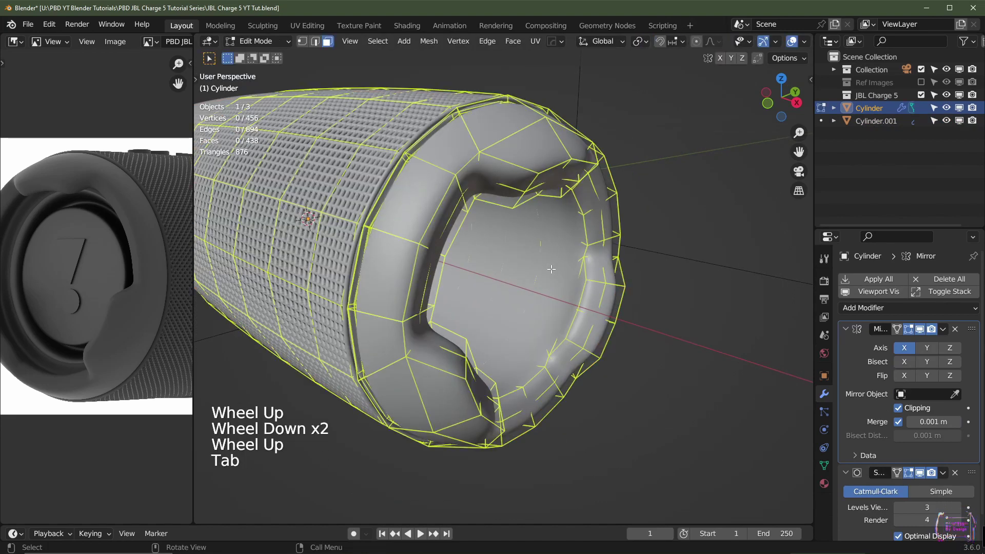
{"action": "left_click", "coordinate": [845, 329]}
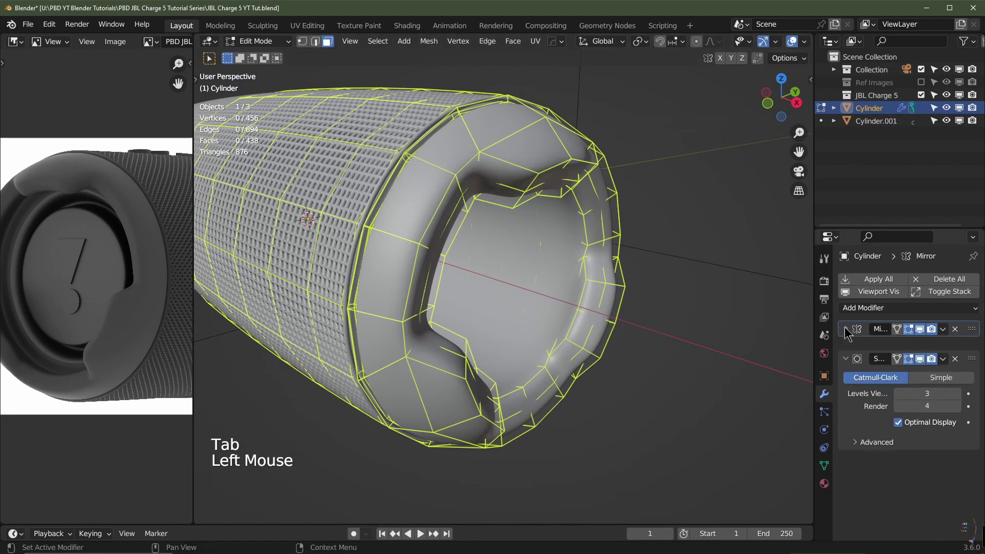
{"action": "left_click", "coordinate": [920, 346]}
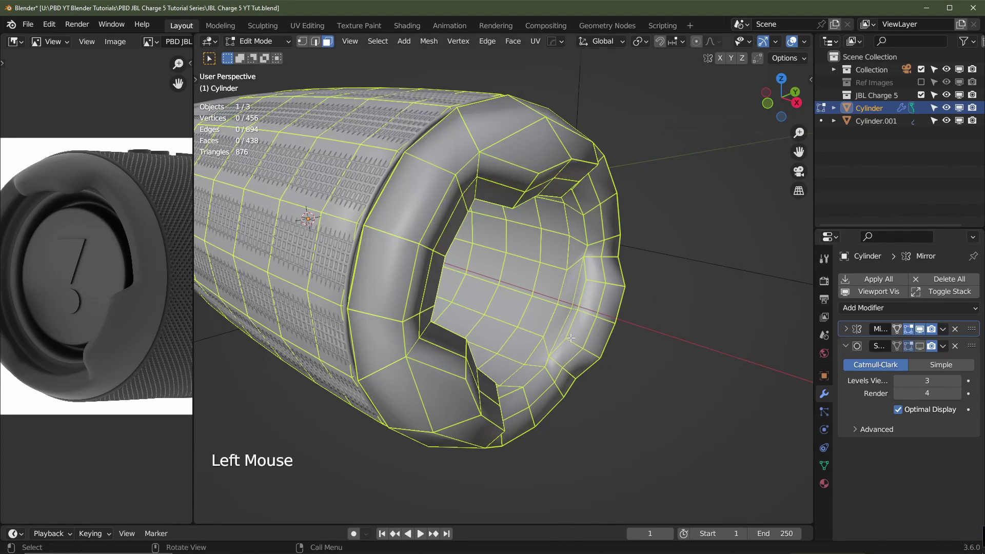
Select the vertex loop running around the inside of the end opening and duplicate it in place
{"action": "middle_click_drag", "start_coordinate": [574, 337], "coordinate": [590, 336]}
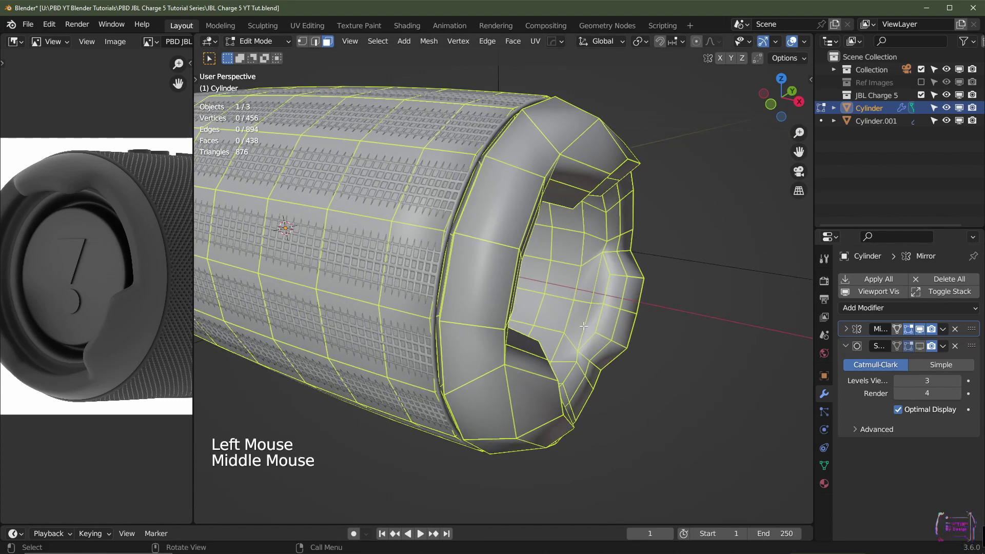
{"action": "scroll", "coordinate": [583, 326], "scroll_direction": "up", "scroll_amount": 2}
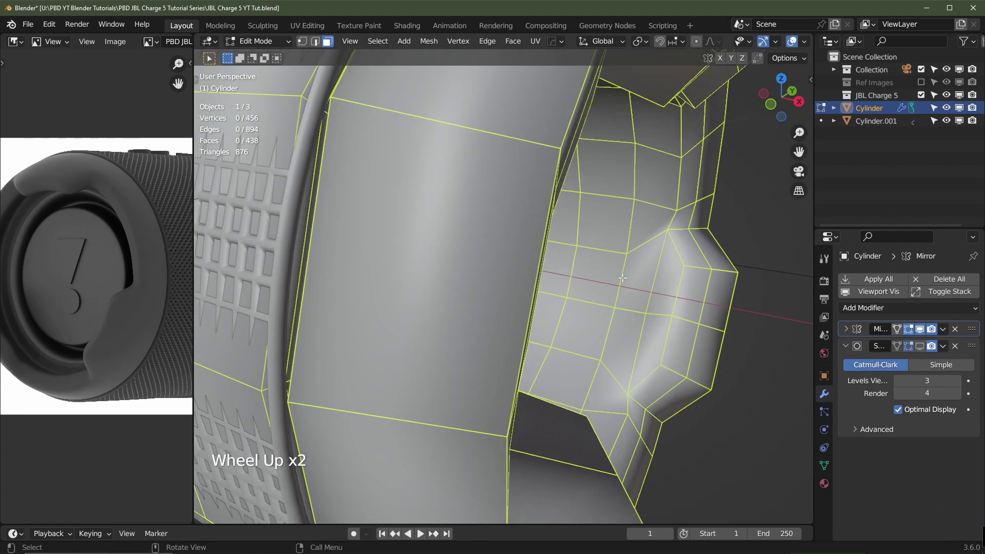
{"action": "key", "text": "1"}
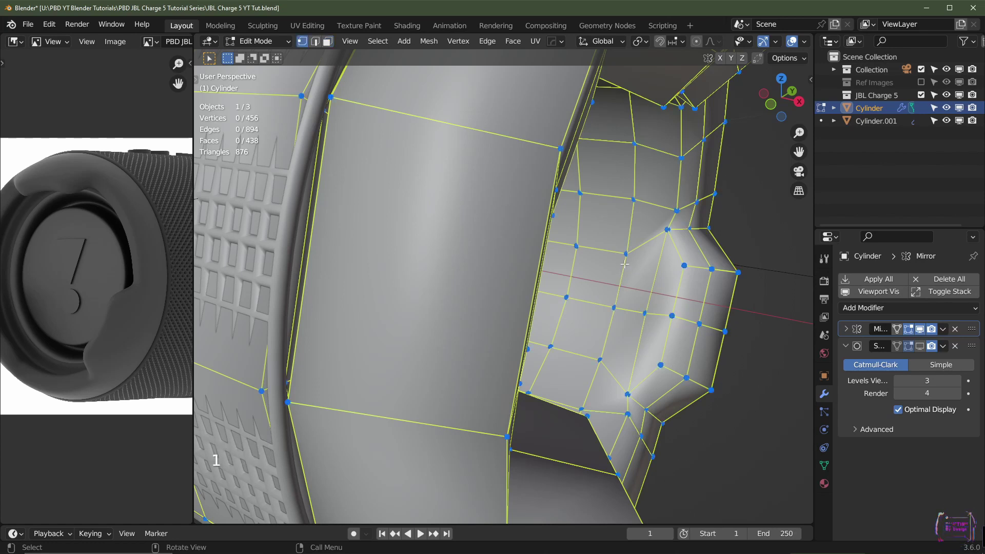
{"action": "left_click", "coordinate": [625, 261]}
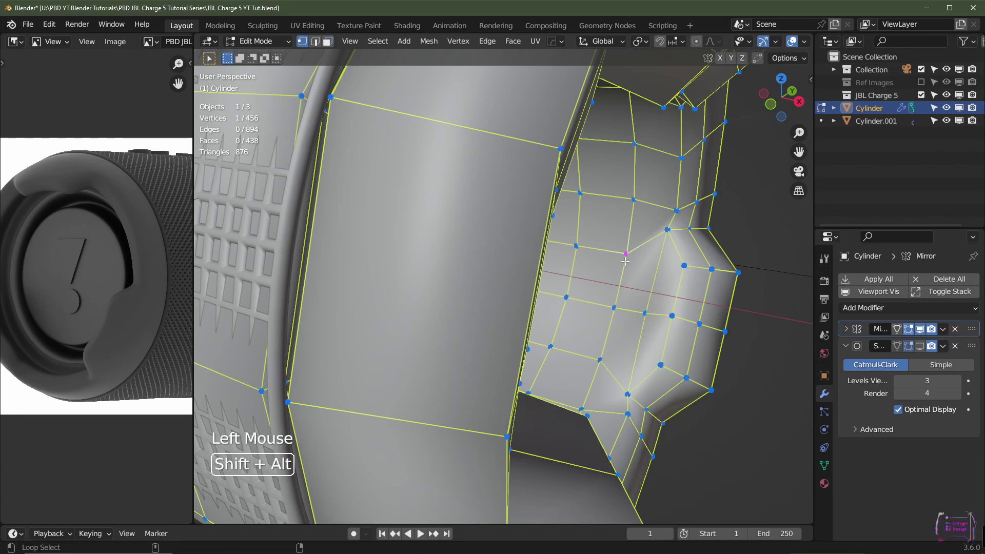
{"action": "left_click", "coordinate": [623, 266], "text": "alt+shift"}
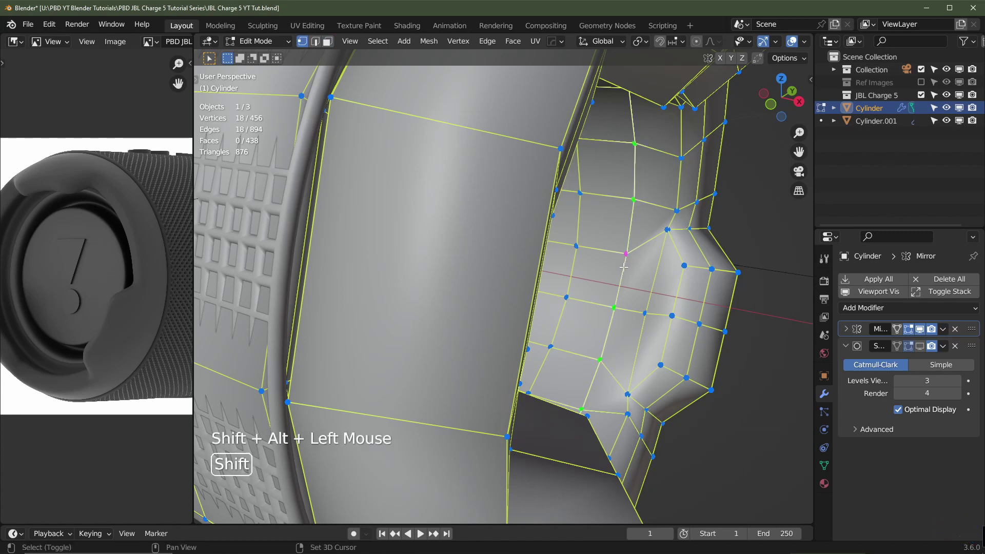
{"action": "scroll", "coordinate": [622, 267], "scroll_direction": "down", "scroll_amount": 2}
{"action": "scroll", "coordinate": [634, 261], "scroll_direction": "up", "scroll_amount": 3}
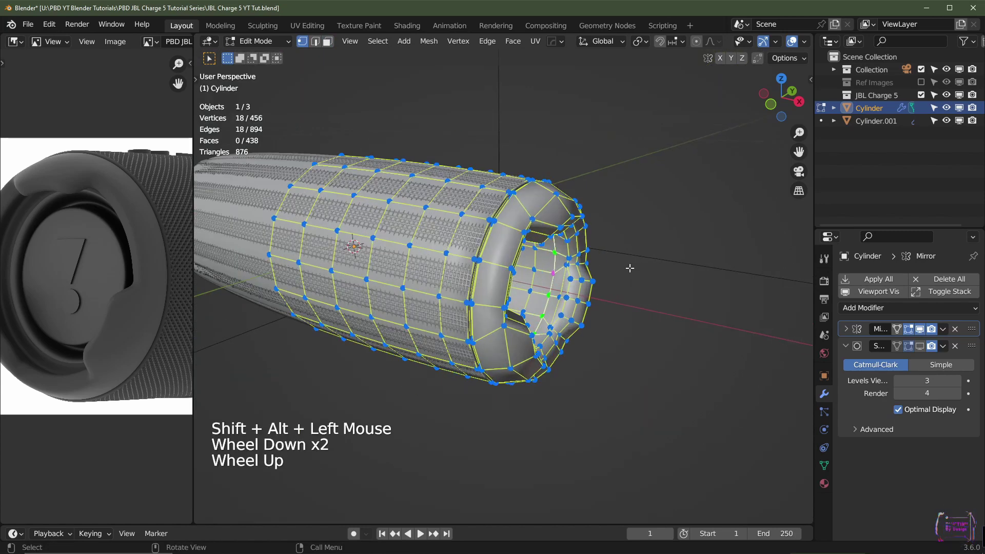
{"action": "key", "text": "g"}
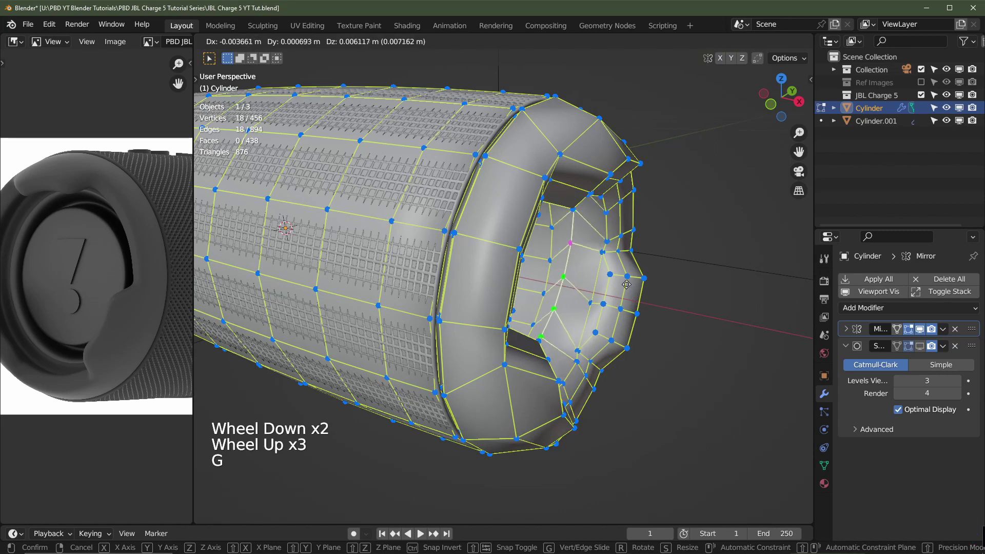
{"action": "right_click", "coordinate": [621, 308]}
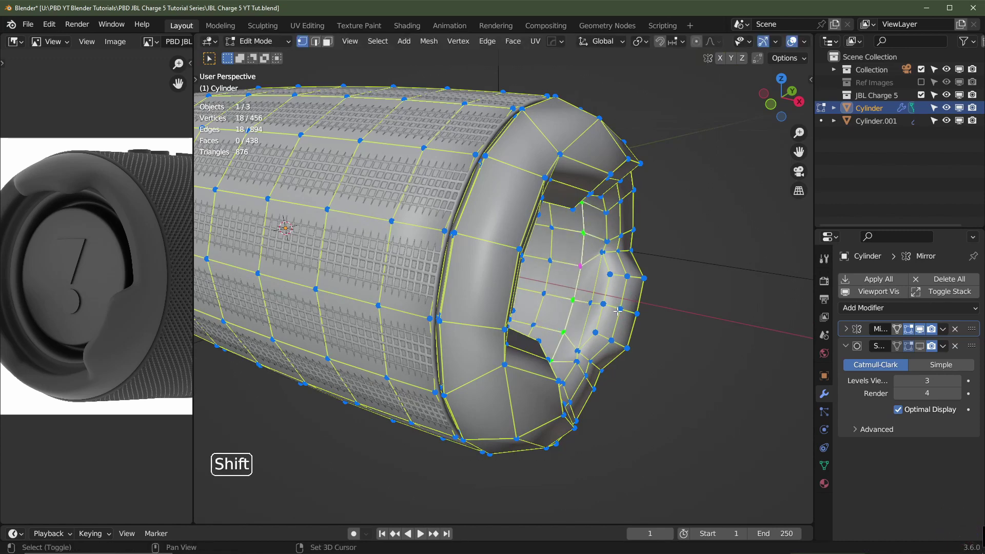
{"action": "key", "text": "shift+d"}
{"action": "right_click", "coordinate": [615, 306]}
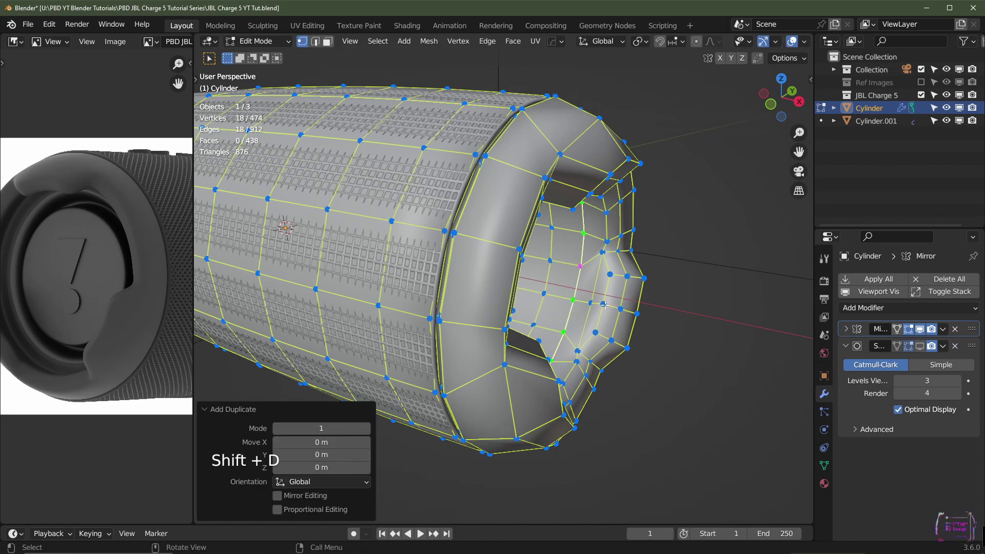
Extrude the duplicated loop inward into a narrow ring, scaling it to about 0.858
{"action": "scroll", "coordinate": [626, 289], "scroll_direction": "up", "scroll_amount": 2}
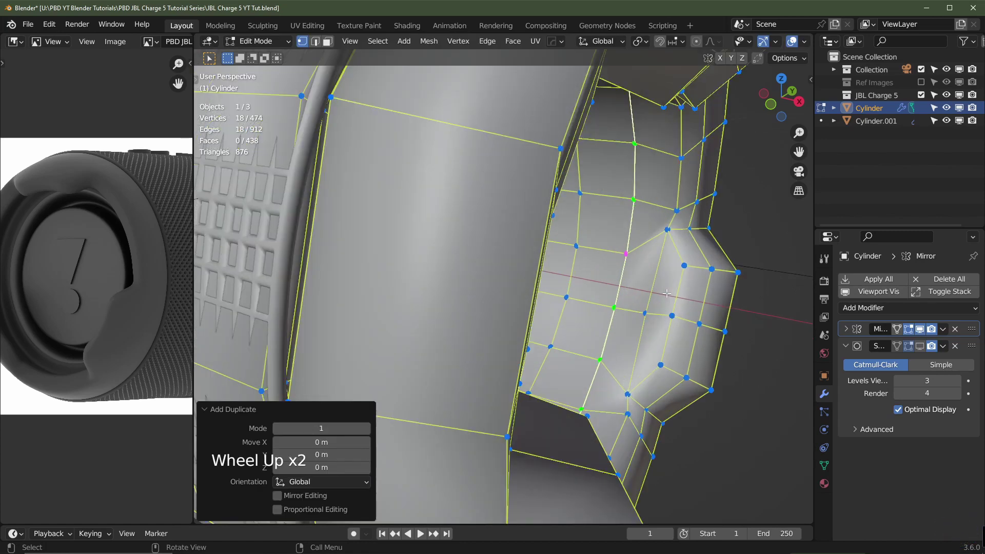
{"action": "middle_click_drag", "start_coordinate": [666, 294], "coordinate": [640, 296], "text": "shift"}
{"action": "key", "text": "e"}
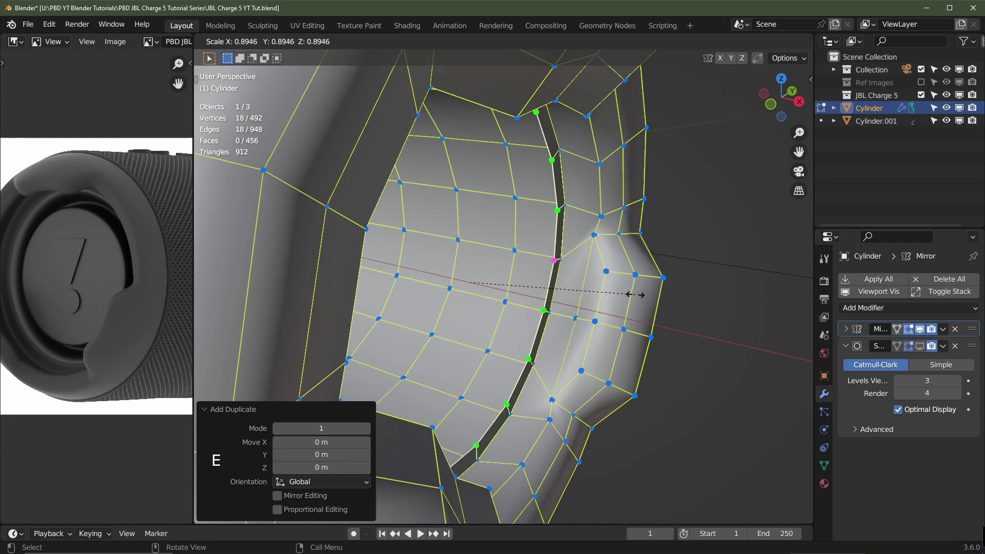
{"action": "left_click", "coordinate": [634, 287]}
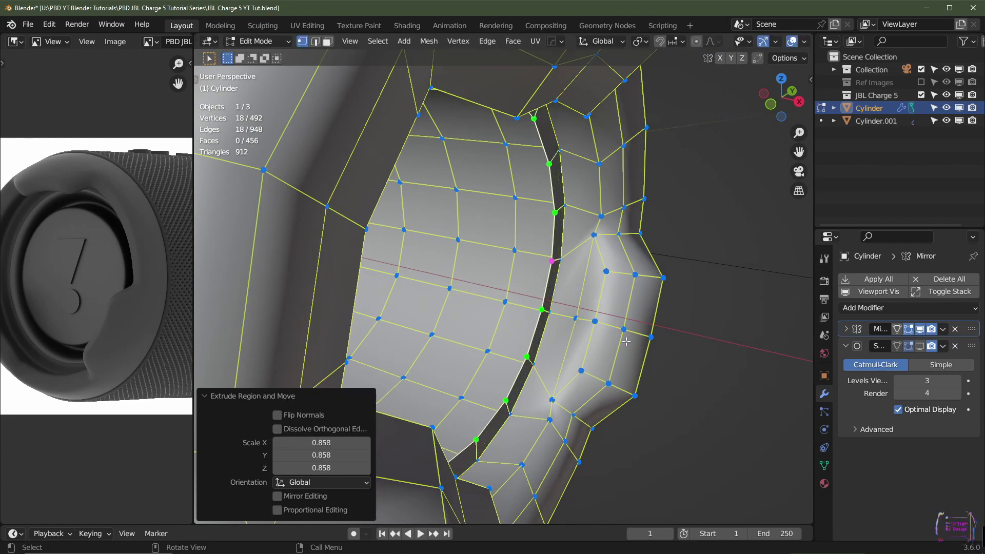
Extrude the ring's inner edge about -0.0042 m along X into the opening and scale it to about 0.964
{"action": "middle_click_drag", "start_coordinate": [633, 287], "coordinate": [650, 339]}
{"action": "key", "text": "e"}
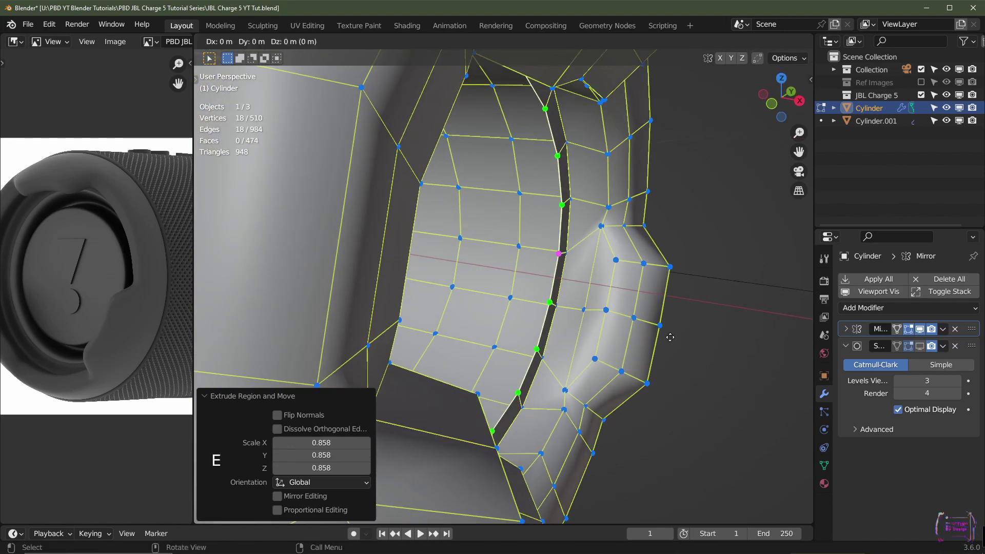
{"action": "key", "text": "x"}
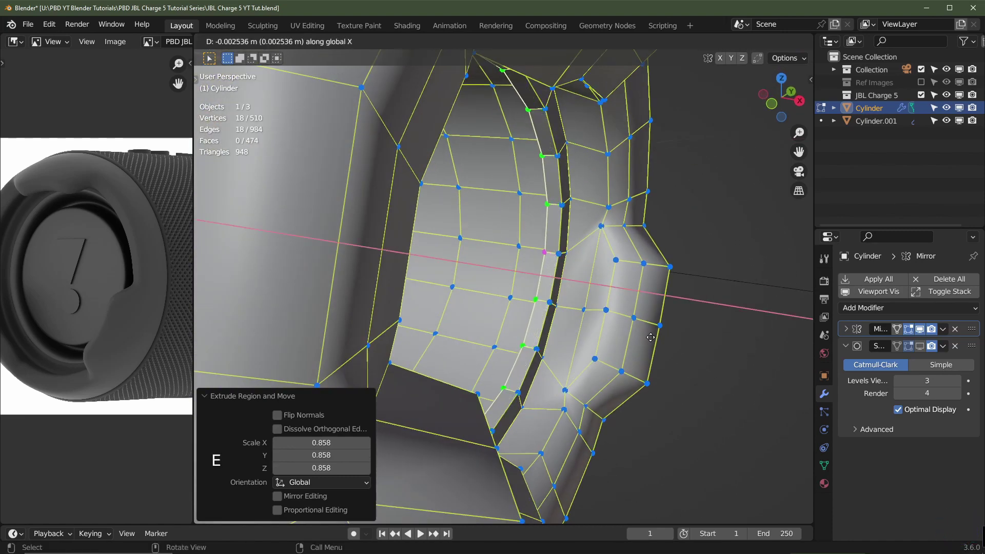
{"action": "key", "text": "ctrl+shift"}
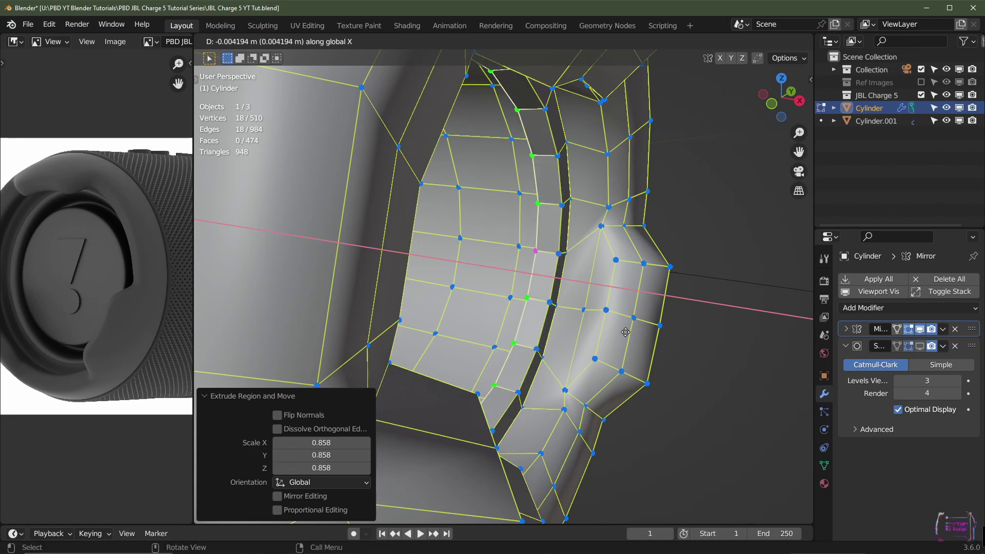
{"action": "left_click", "coordinate": [625, 332]}
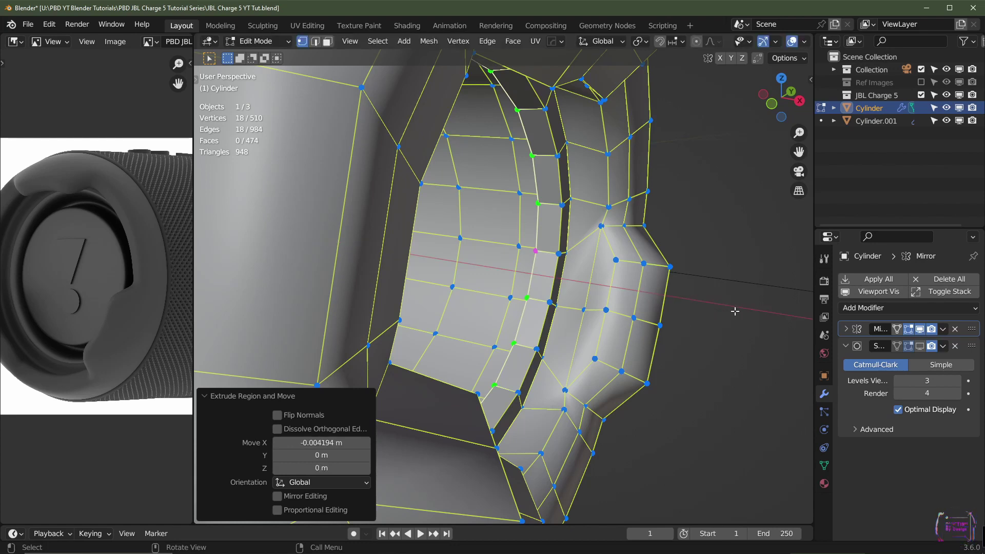
{"action": "key", "text": "s"}
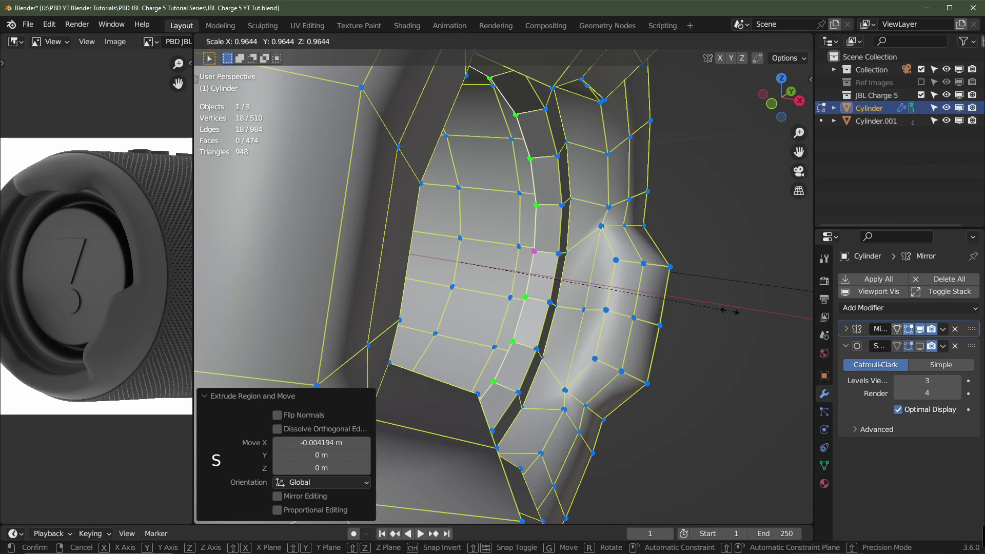
{"action": "left_click", "coordinate": [730, 311]}
Extrude the recessed edge inward as another ring scaled to about 0.881
{"action": "key", "text": "e"}
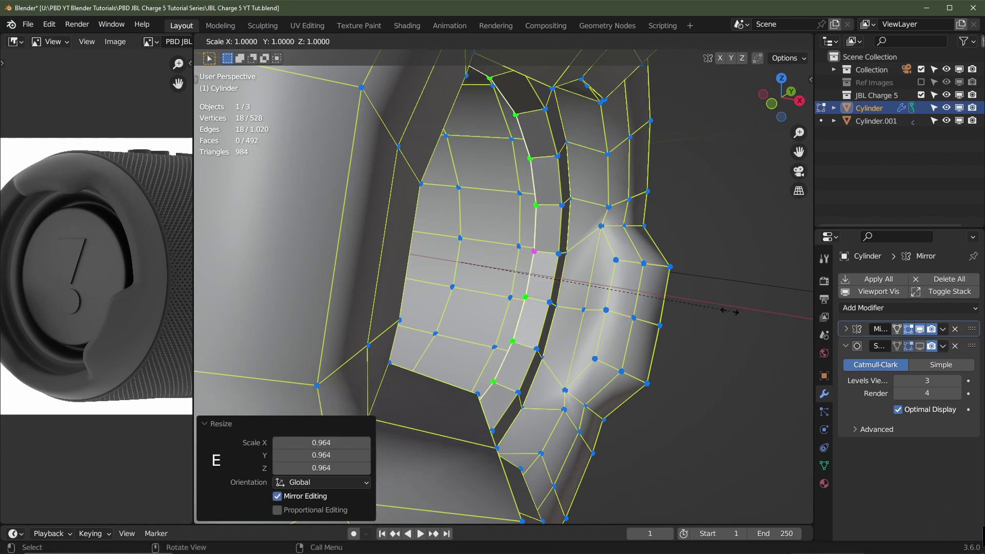
{"action": "left_click", "coordinate": [696, 311]}
{"action": "mouse_move", "coordinate": [696, 311]}
{"action": "middle_mouse_down"}
{"action": "mouse_move", "coordinate": [679, 305]}
{"action": "mouse_move", "coordinate": [691, 305]}
{"action": "middle_mouse_up"}
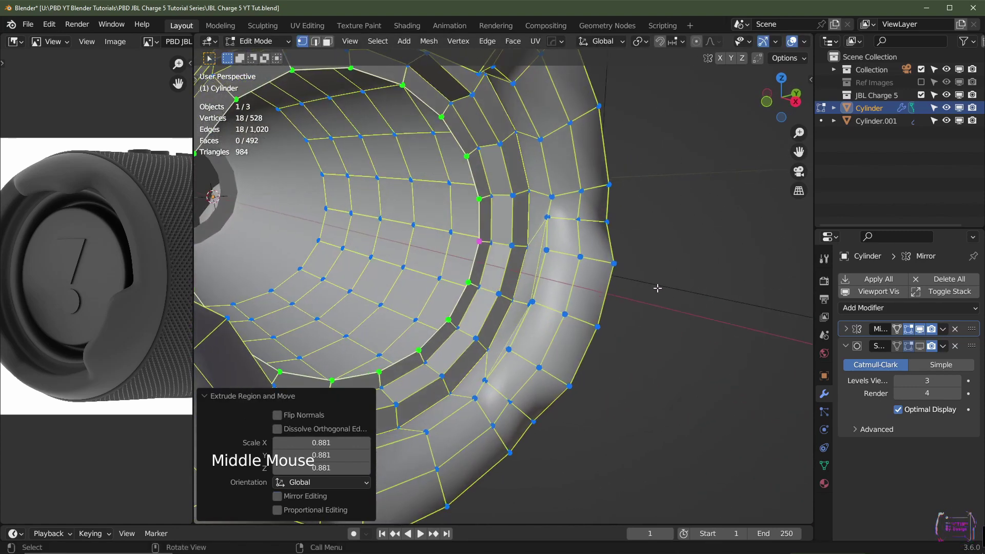
Extrude the new ring's inner edge about 0.0033 m outward along X to form a raised wall
{"action": "middle_click_drag", "start_coordinate": [621, 286], "coordinate": [639, 305]}
{"action": "key", "text": "e"}
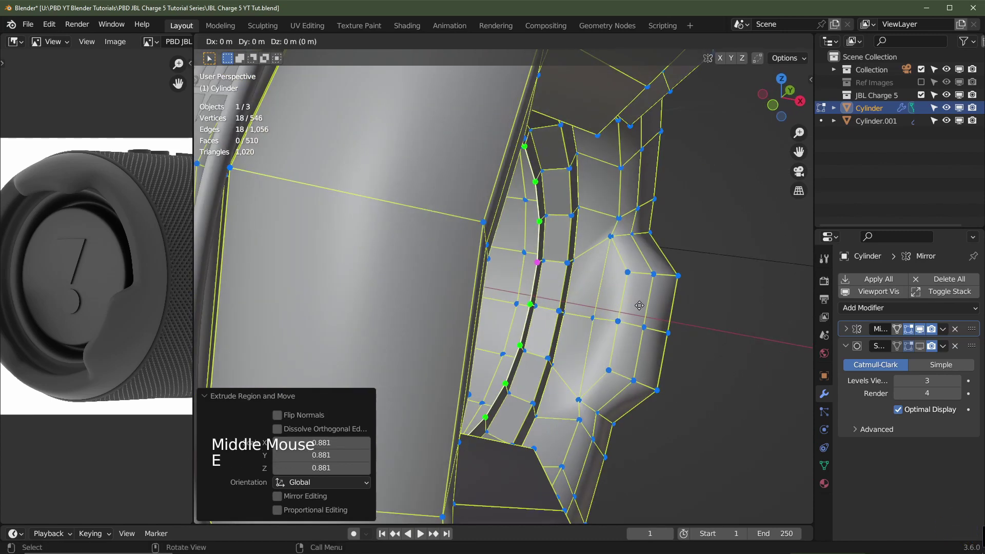
{"action": "key", "text": "x"}
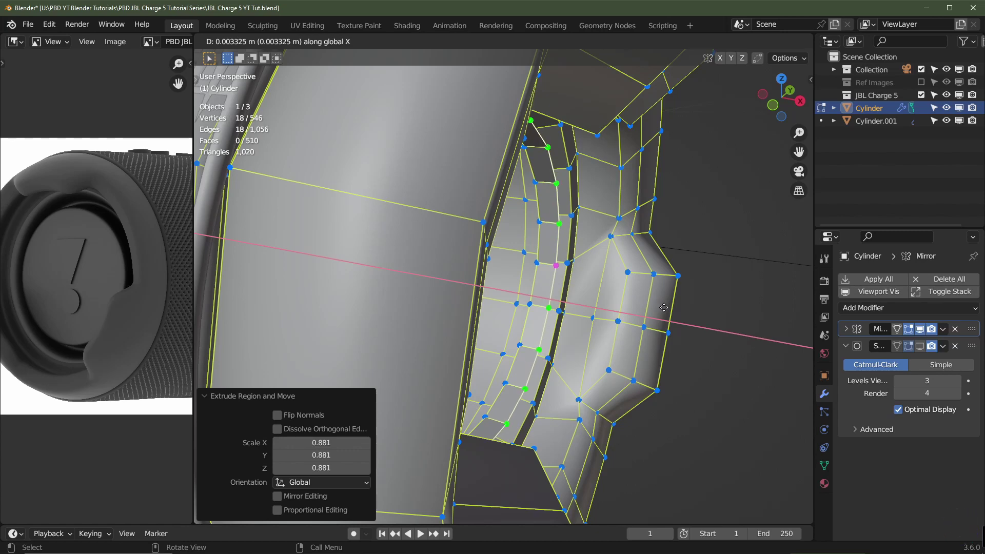
{"action": "left_click", "coordinate": [664, 308]}
{"action": "scroll", "coordinate": [631, 302], "scroll_direction": "up", "scroll_amount": 3}
{"action": "scroll", "coordinate": [634, 300], "scroll_direction": "down", "scroll_amount": 2}
{"action": "middle_click_drag", "start_coordinate": [634, 299], "coordinate": [555, 262]}
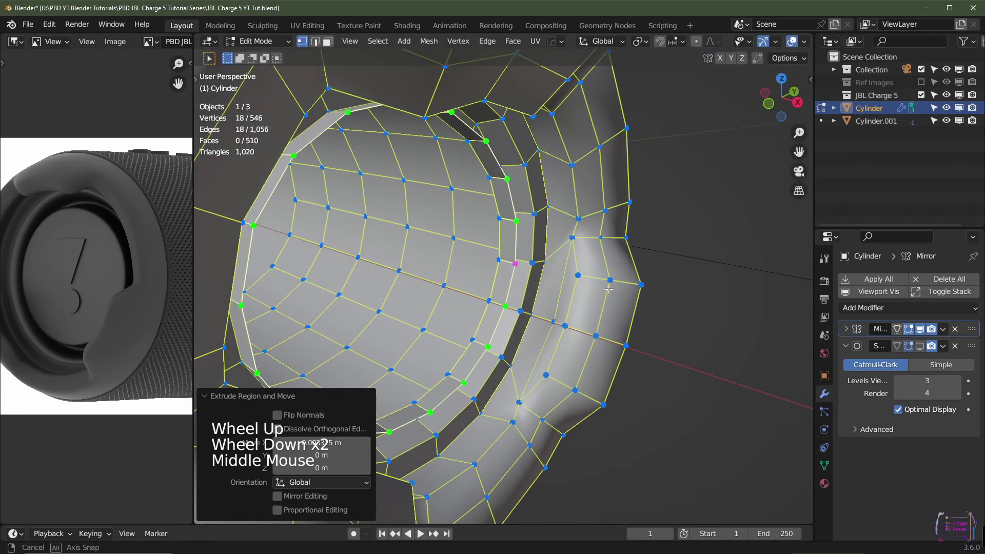
Select the recess's innermost open edge loop, add one vertex of the adjacent outer loop as active, and set the pivot point to Active Element
{"action": "middle_click_drag", "start_coordinate": [509, 226], "coordinate": [513, 254]}
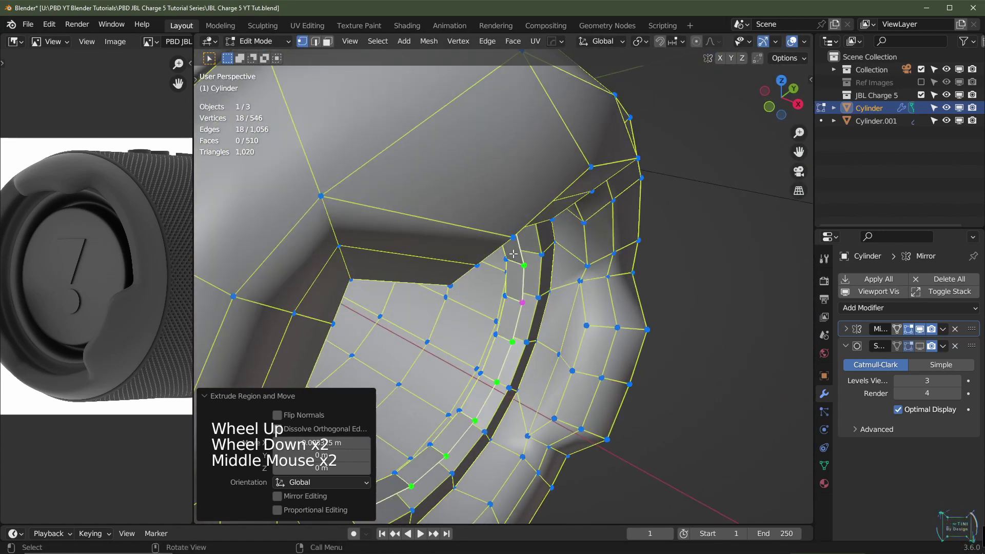
{"action": "left_click", "coordinate": [543, 265]}
{"action": "left_click", "coordinate": [521, 271], "text": "alt+shift"}
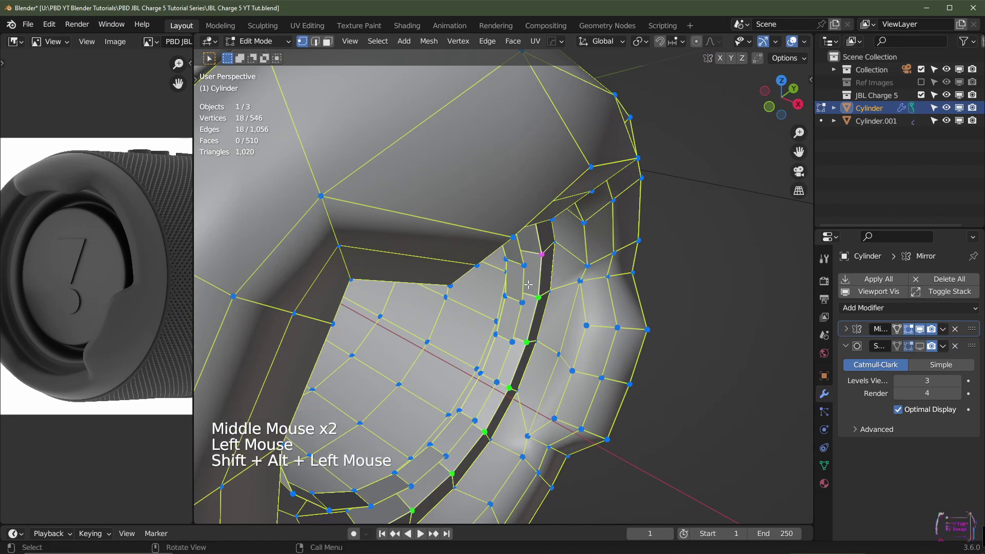
{"action": "left_click", "coordinate": [525, 274]}
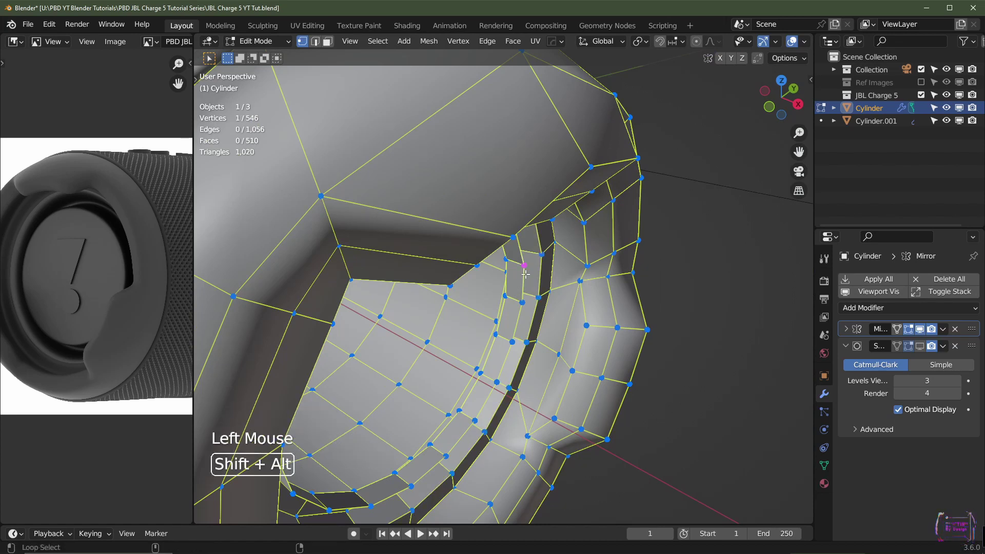
{"action": "left_click", "coordinate": [522, 279], "text": "alt+shift"}
{"action": "middle_click_drag", "start_coordinate": [522, 279], "coordinate": [568, 224], "text": "shift"}
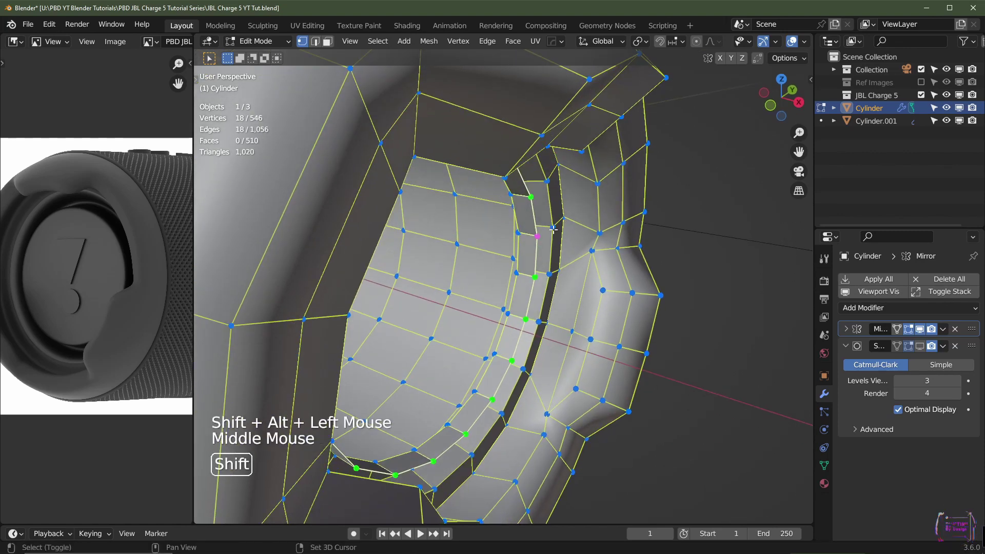
{"action": "left_click", "coordinate": [553, 228], "text": "shift"}
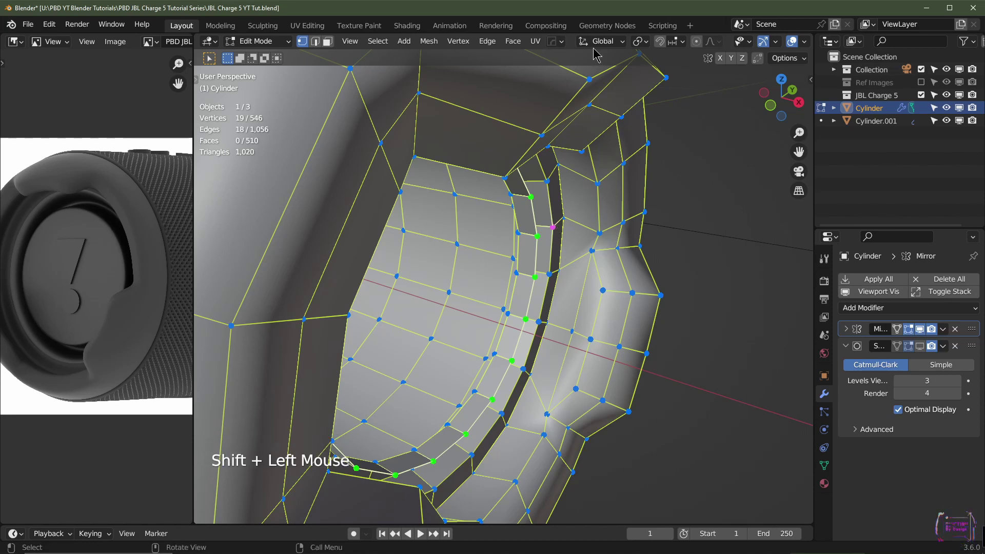
{"action": "left_click", "coordinate": [639, 41]}
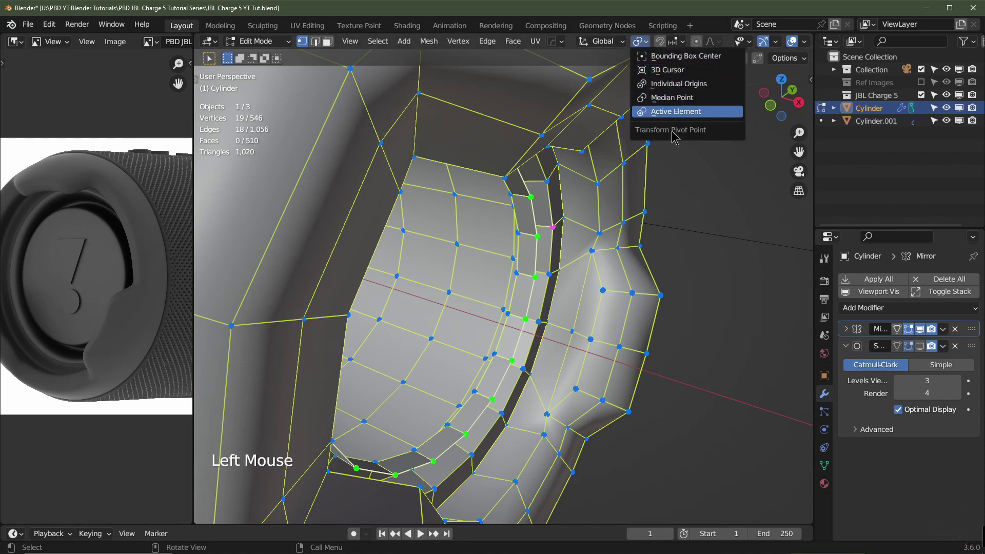
{"action": "left_click", "coordinate": [668, 111]}
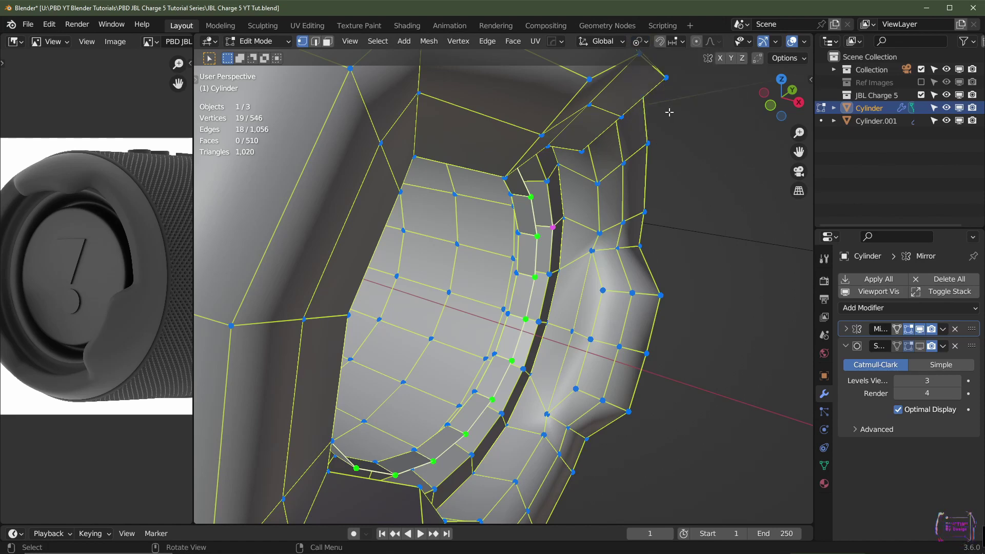
Flatten the selected loop level with the active vertex by scaling it to 0 along the global X axis
{"action": "scroll", "coordinate": [551, 241], "scroll_direction": "up", "scroll_amount": 1}
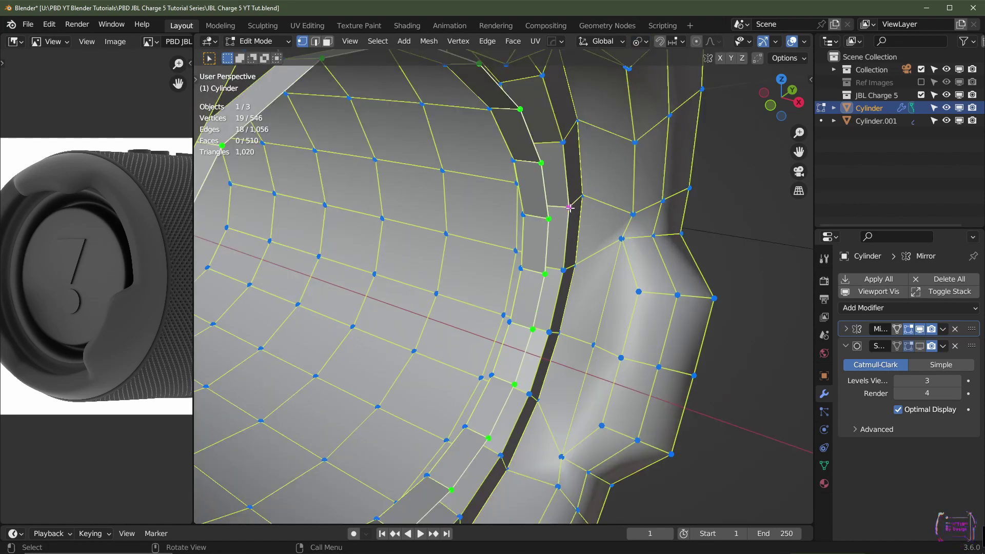
{"action": "key", "text": "s"}
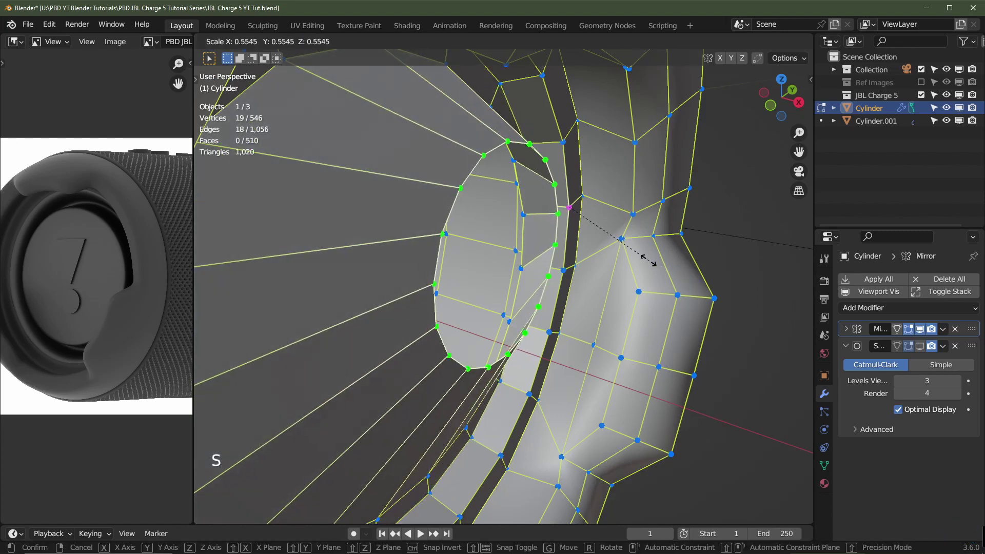
{"action": "right_click", "coordinate": [595, 243]}
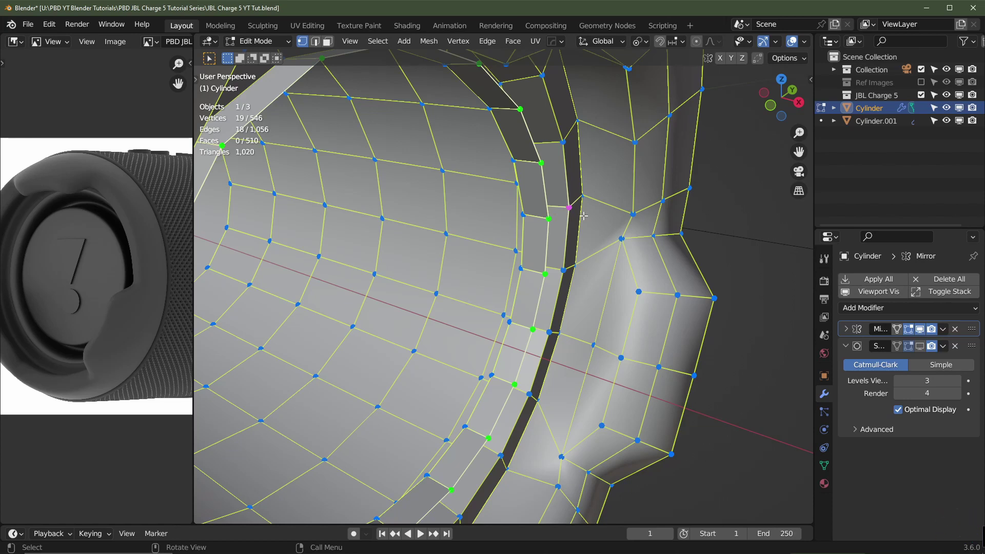
{"action": "key", "text": "s"}
{"action": "type", "text": "x"}
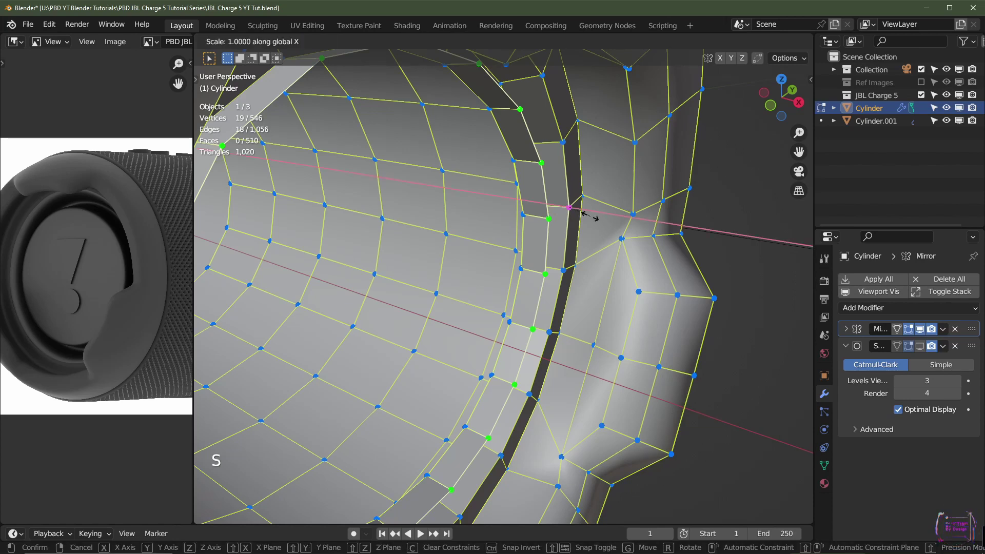
{"action": "type", "text": "0"}
{"action": "key", "text": "Return"}
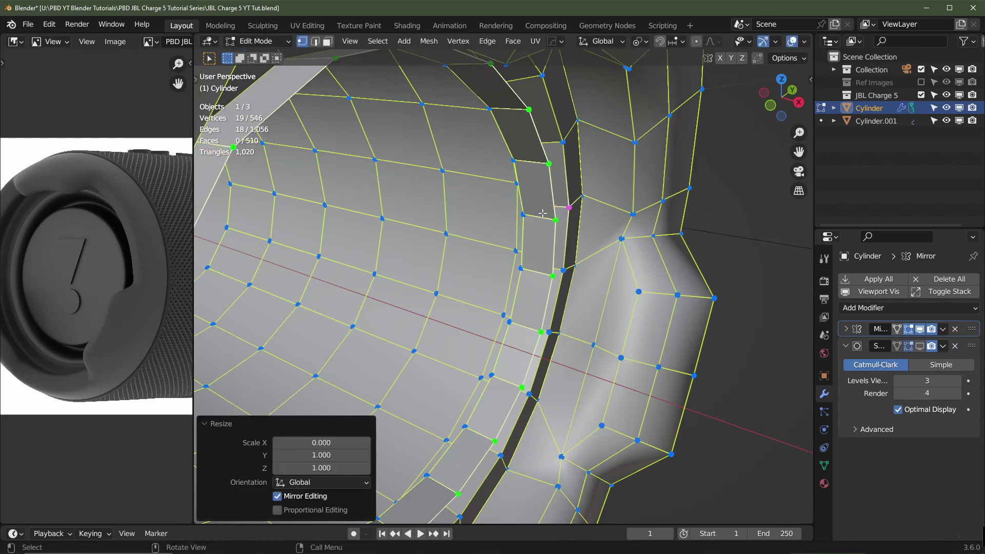
Reselect only the flattened inner edge loop and set the transform pivot point to Median Point
{"action": "middle_click_drag", "start_coordinate": [582, 218], "coordinate": [536, 226]}
{"action": "left_click", "coordinate": [493, 210]}
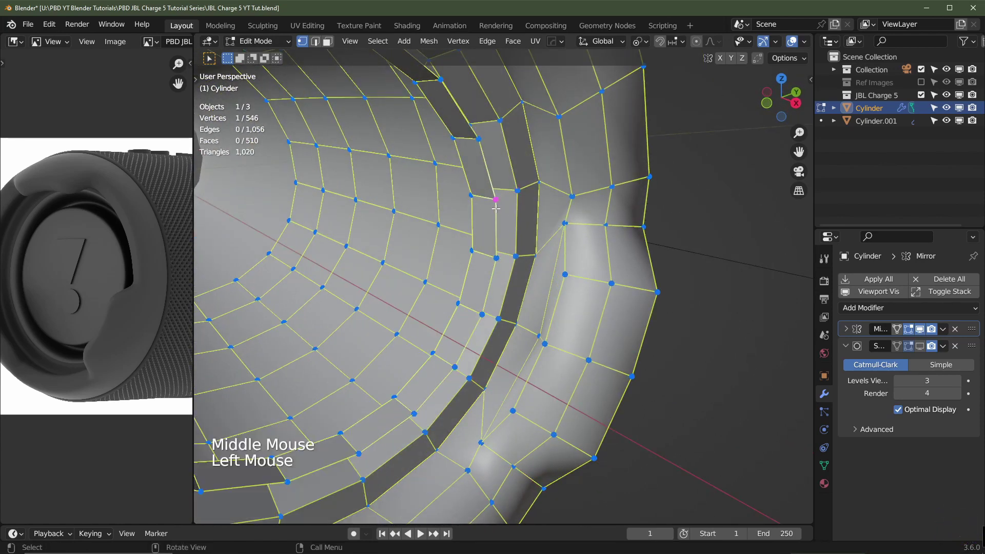
{"action": "left_click", "coordinate": [495, 221], "text": "alt+shift"}
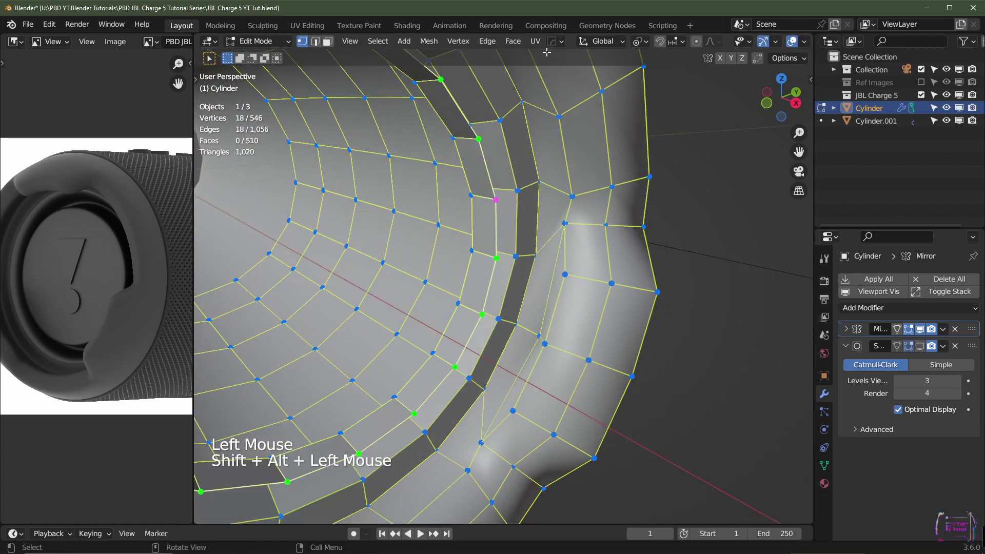
{"action": "left_click", "coordinate": [639, 42]}
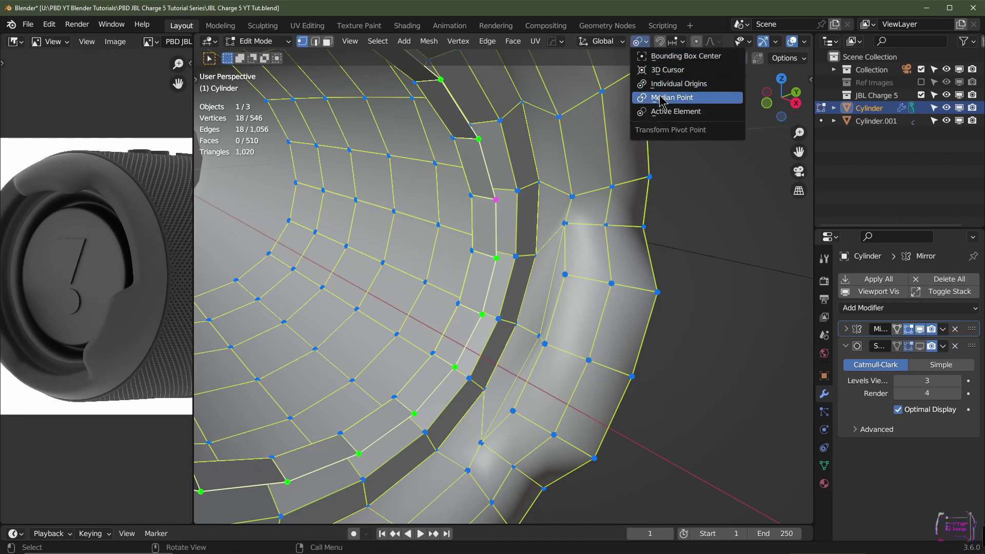
{"action": "scroll", "coordinate": [573, 303], "scroll_direction": "down", "scroll_amount": 2}
{"action": "middle_click_drag", "start_coordinate": [573, 304], "coordinate": [636, 302], "text": "shift"}
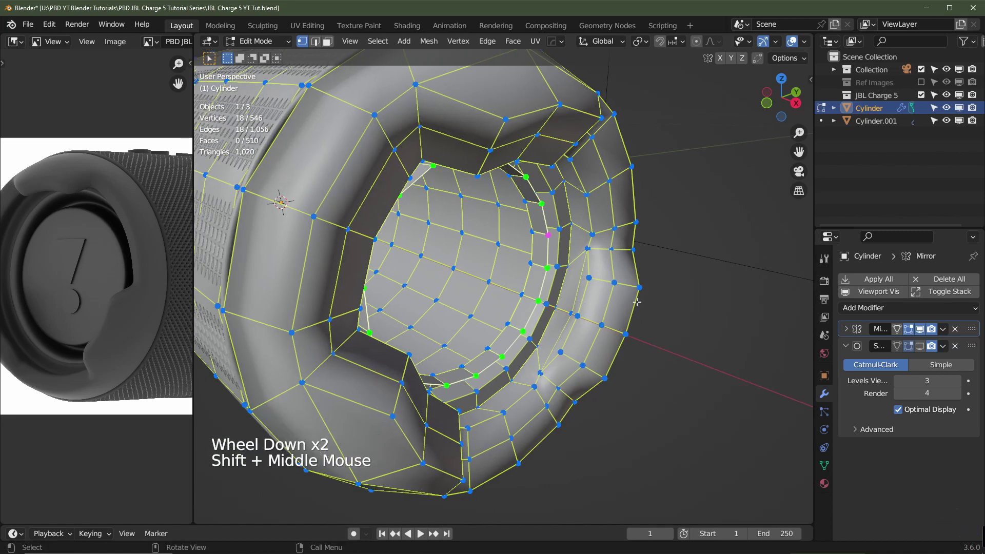
{"action": "scroll", "coordinate": [635, 302], "scroll_direction": "up", "scroll_amount": 1}
Extrude the inner loop inward twice, scaling the first extrusion to about 0.878 and the second to about 0.740
{"action": "key", "text": "e"}
{"action": "key", "text": "s"}
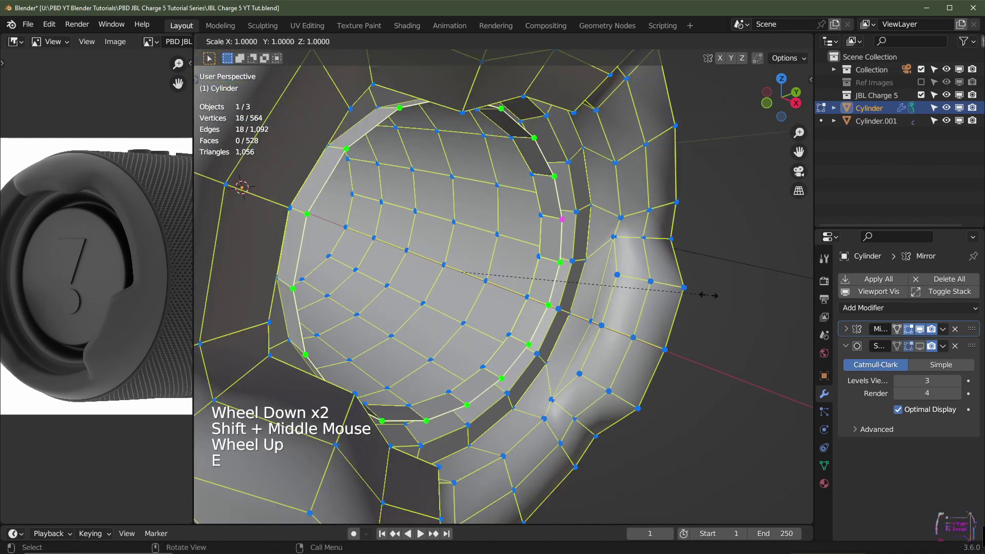
{"action": "left_click", "coordinate": [678, 293]}
{"action": "key", "text": "e"}
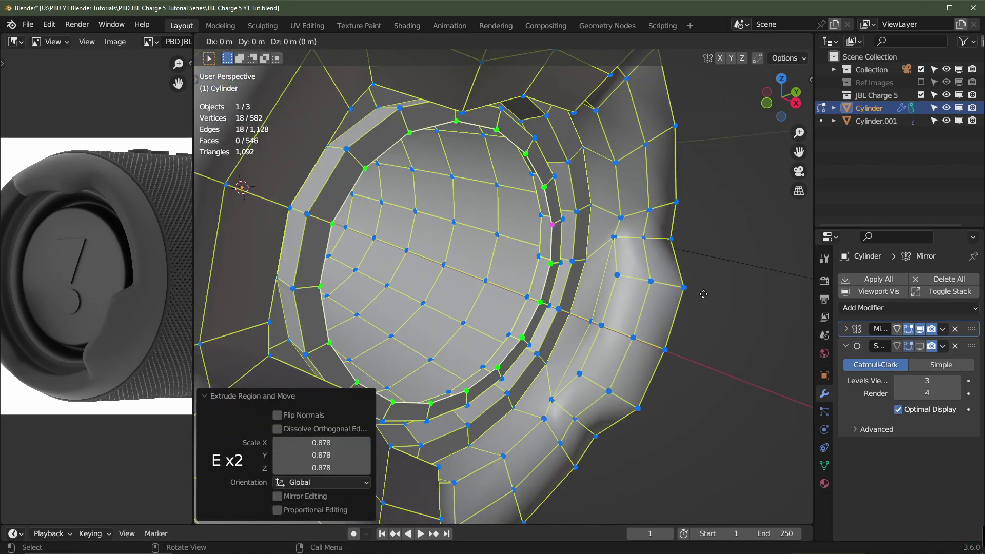
{"action": "key", "text": "s"}
{"action": "left_click", "coordinate": [641, 291]}
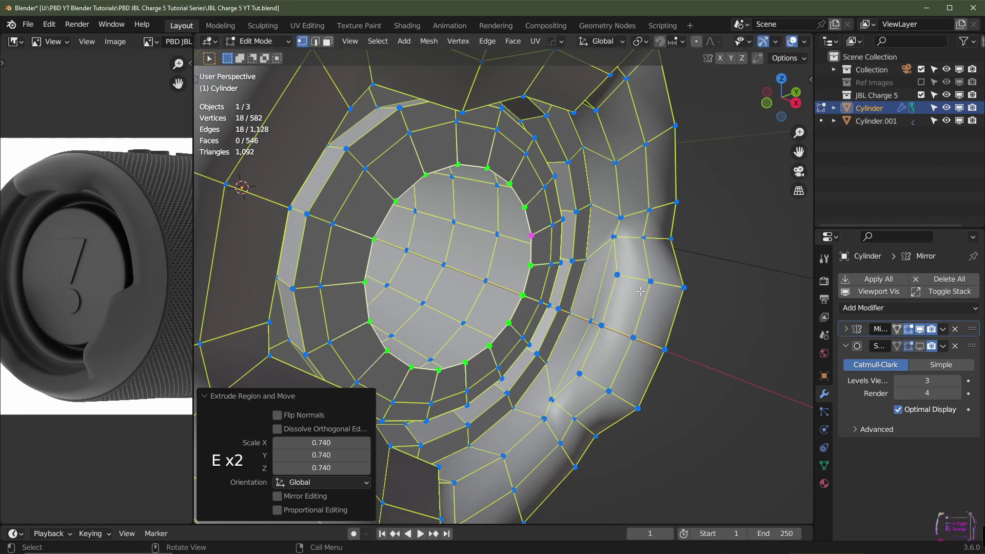
Close the remaining circular hole with Grid Fill, working in the right orthographic view
{"action": "key", "text": "KP_3"}
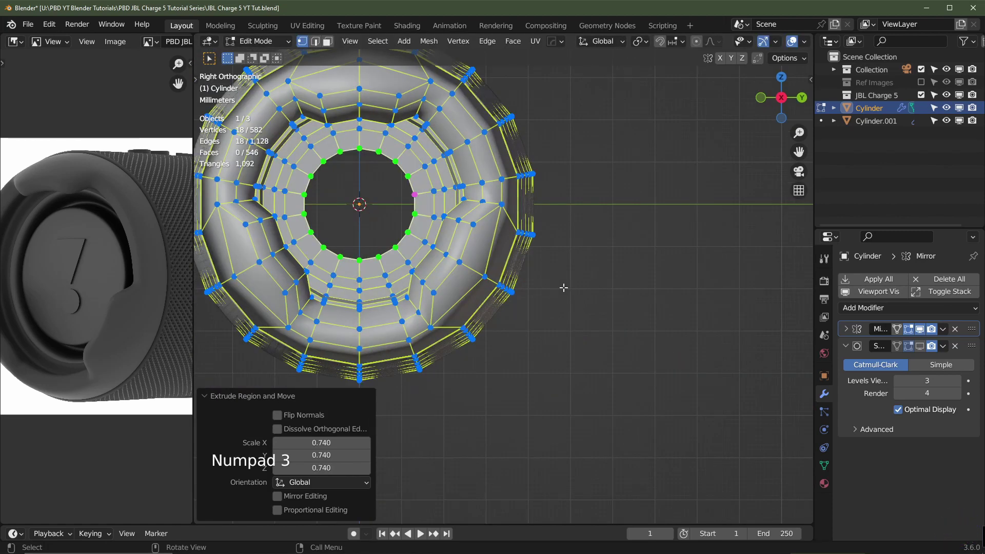
{"action": "mouse_move", "coordinate": [563, 288]}
{"action": "middle_mouse_down", "text": "shift"}
{"action": "mouse_move", "coordinate": [588, 289]}
{"action": "mouse_move", "coordinate": [568, 296]}
{"action": "middle_mouse_up", "text": "shift"}
{"action": "scroll", "coordinate": [568, 296], "scroll_direction": "up", "scroll_amount": 2}
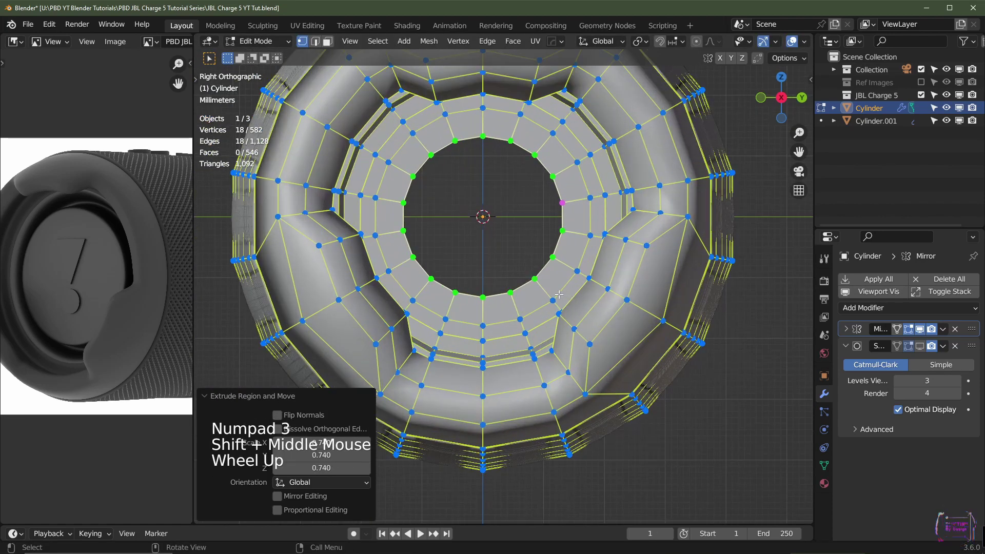
{"action": "key", "text": "ctrl+f"}
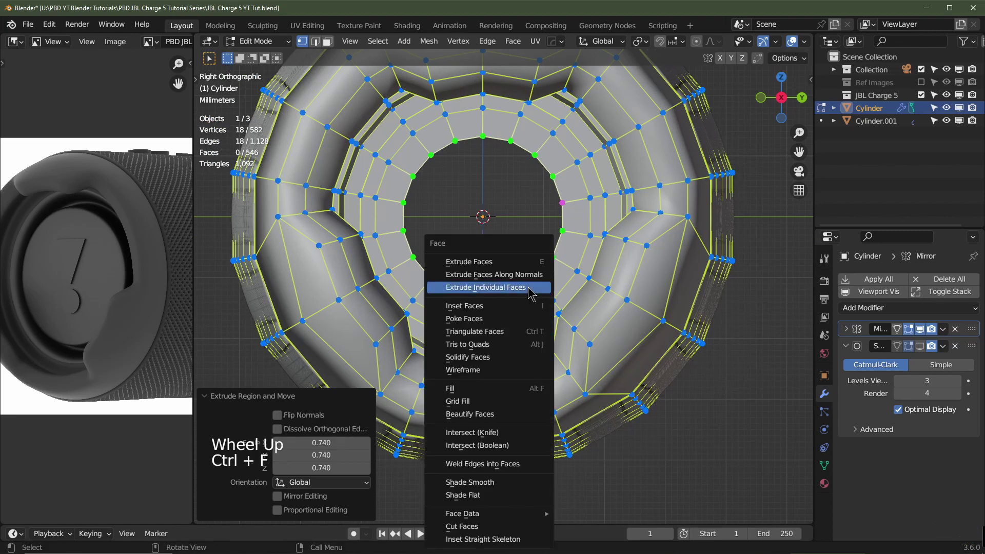
{"action": "left_click", "coordinate": [474, 401]}
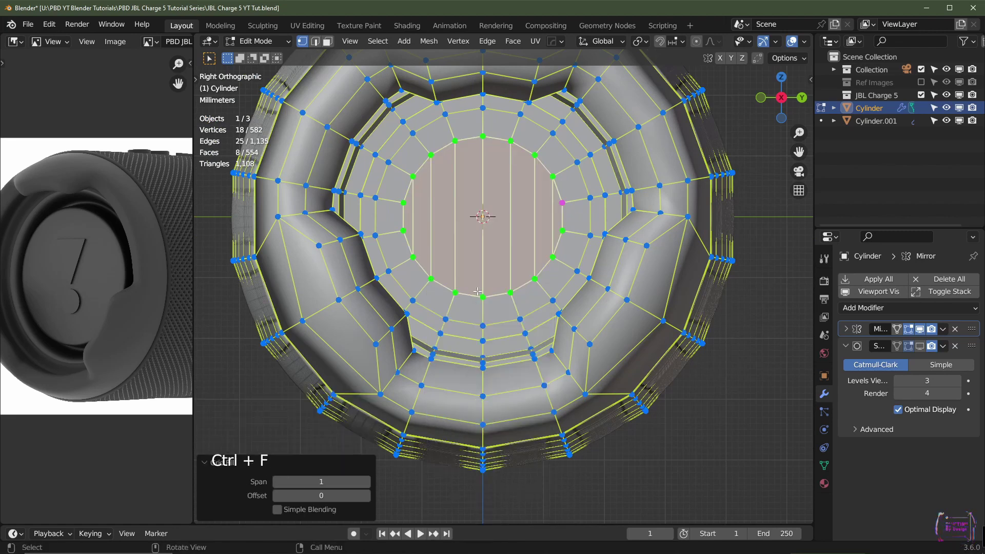
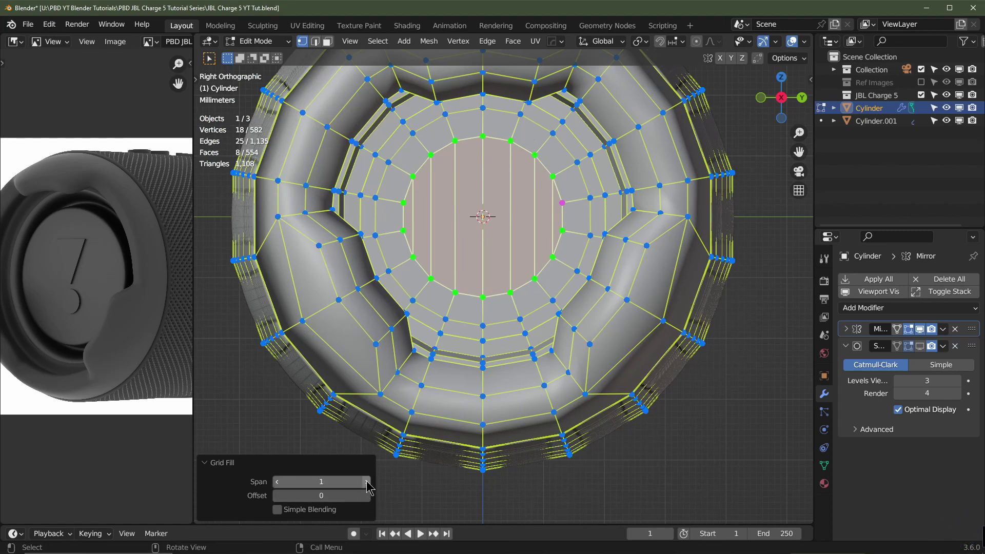
Adjust the grid fill to a span of 4 and an offset of 3 to align its grid symmetrically
{"action": "left_click", "coordinate": [367, 481]}
{"action": "left_click", "coordinate": [366, 482]}
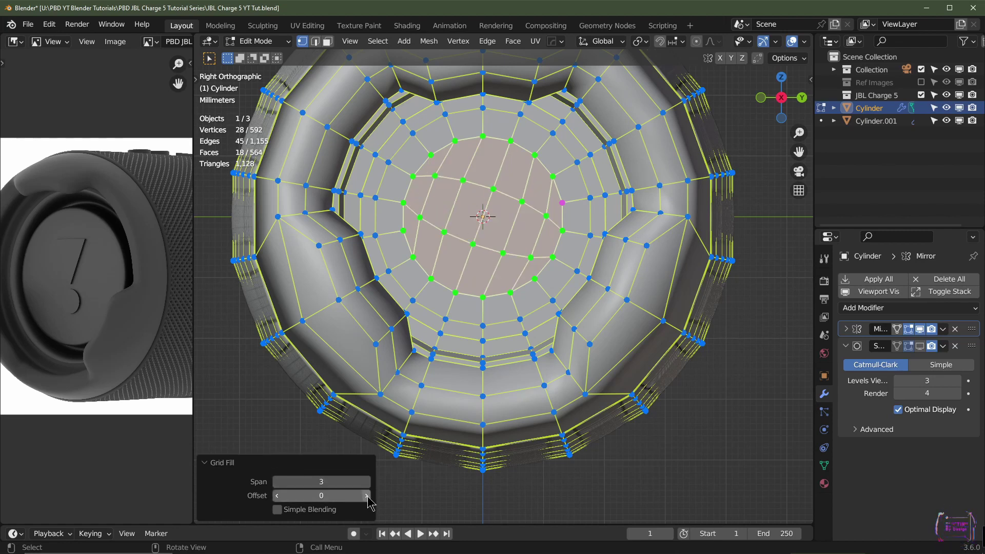
{"action": "left_click", "coordinate": [367, 495]}
{"action": "left_click", "coordinate": [367, 495]}
{"action": "left_click", "coordinate": [367, 496]}
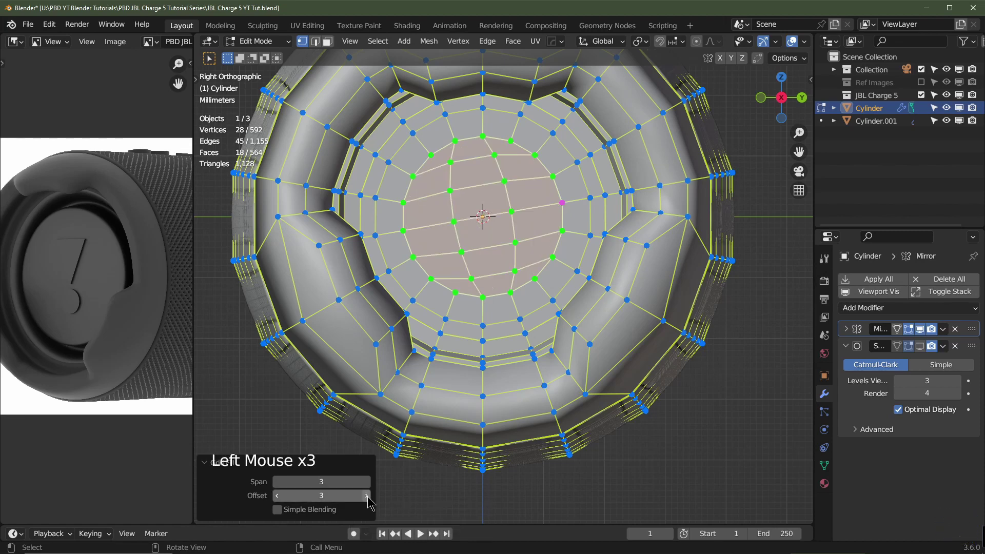
{"action": "left_click", "coordinate": [367, 495]}
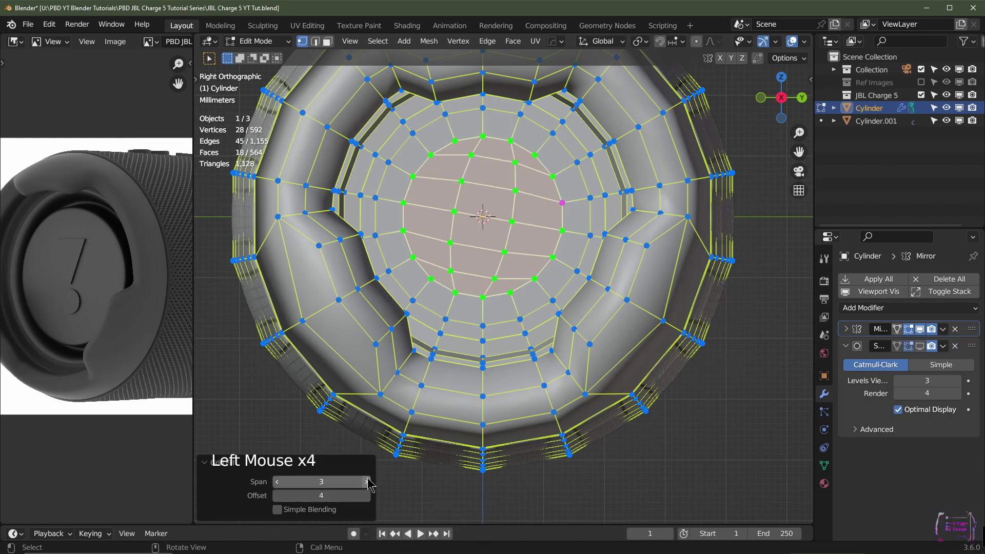
{"action": "left_click", "coordinate": [367, 482]}
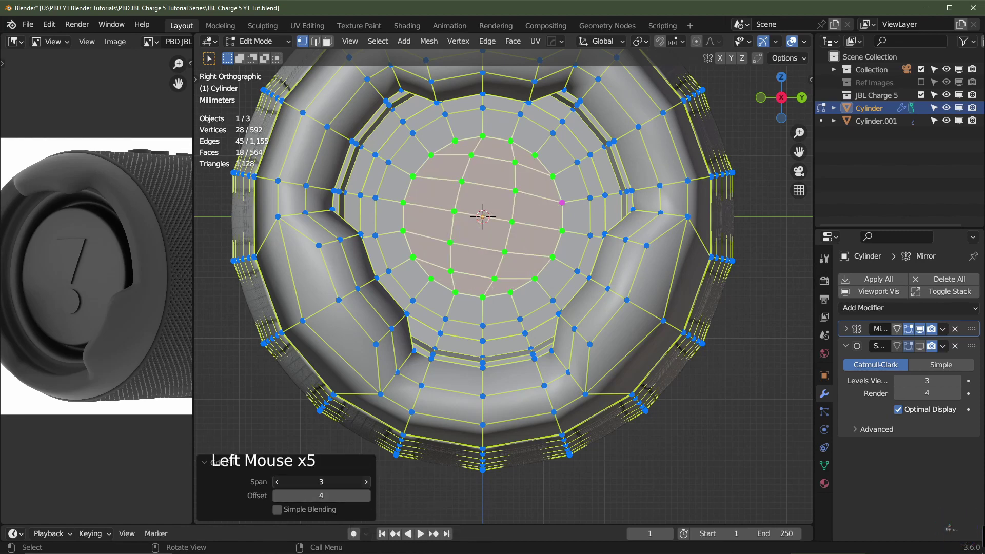
{"action": "left_click", "coordinate": [277, 495]}
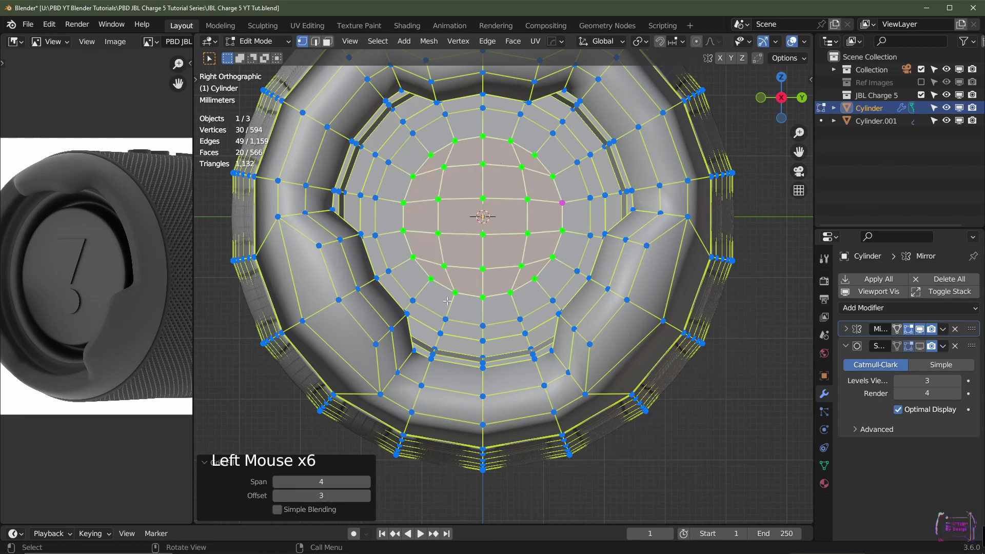
Switch to Object Mode and enable viewport display of the Cylinder's Catmull-Clark subdivision modifier
{"action": "middle_click_drag", "start_coordinate": [425, 291], "coordinate": [579, 239]}
{"action": "scroll", "coordinate": [500, 262], "scroll_direction": "down", "scroll_amount": 2}
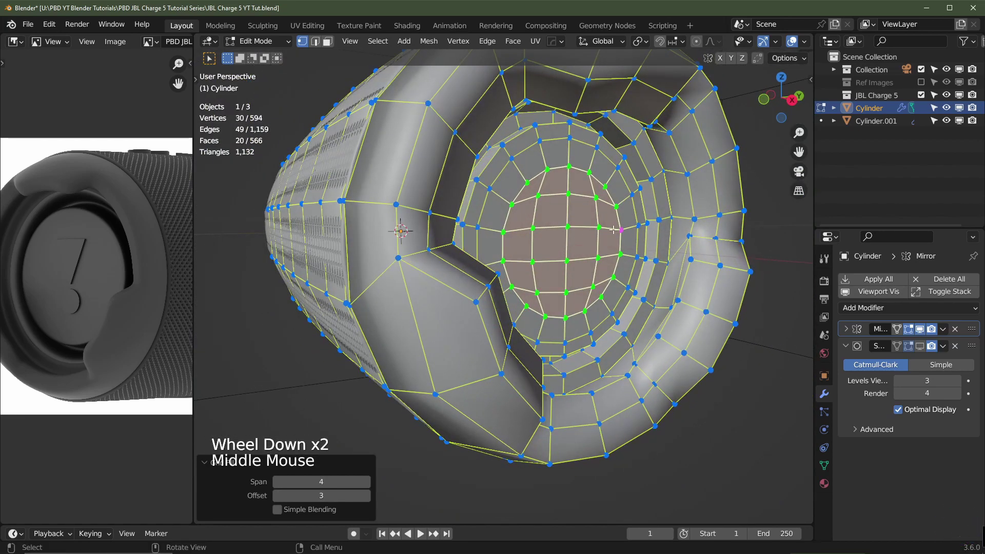
{"action": "key", "text": "Tab"}
{"action": "middle_click_drag", "start_coordinate": [650, 251], "coordinate": [532, 282]}
{"action": "left_click", "coordinate": [919, 347]}
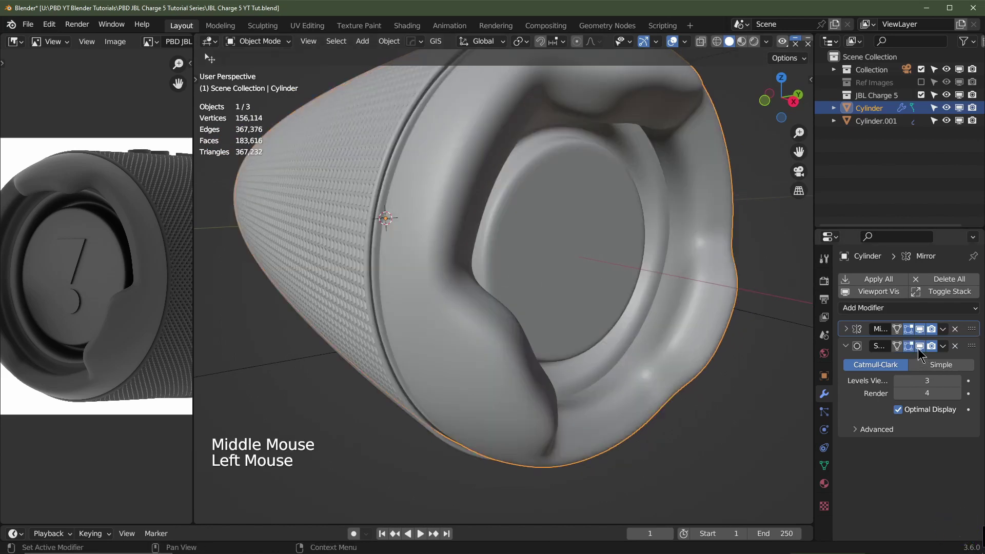
{"action": "middle_click_drag", "start_coordinate": [725, 322], "coordinate": [694, 324]}
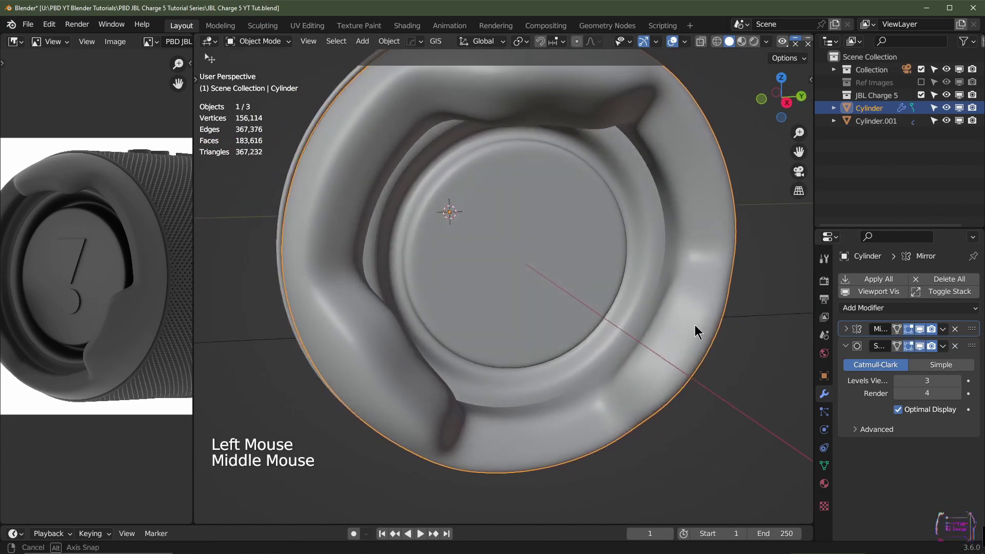
Apply Shade Smooth to the Cylinder object
{"action": "key", "text": "z"}
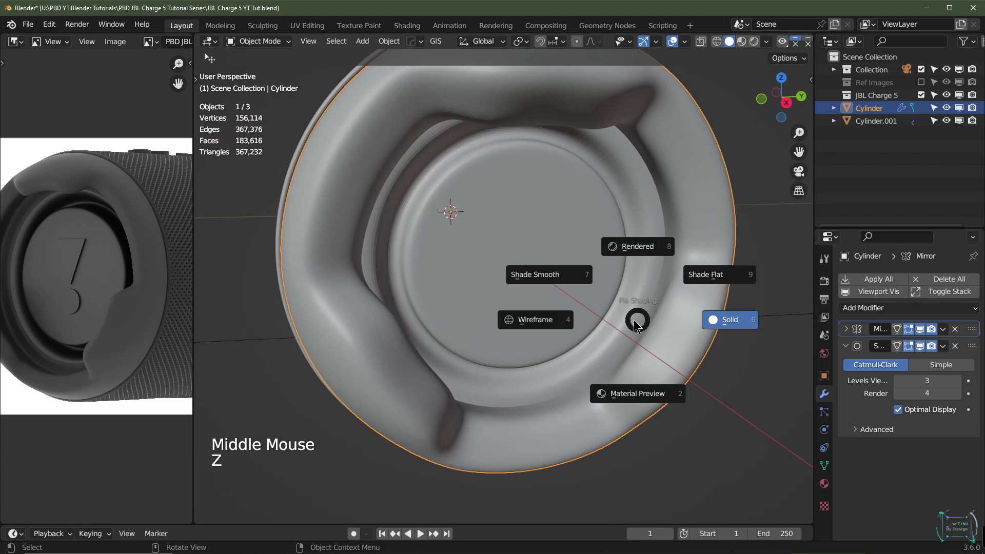
{"action": "left_click", "coordinate": [566, 278]}
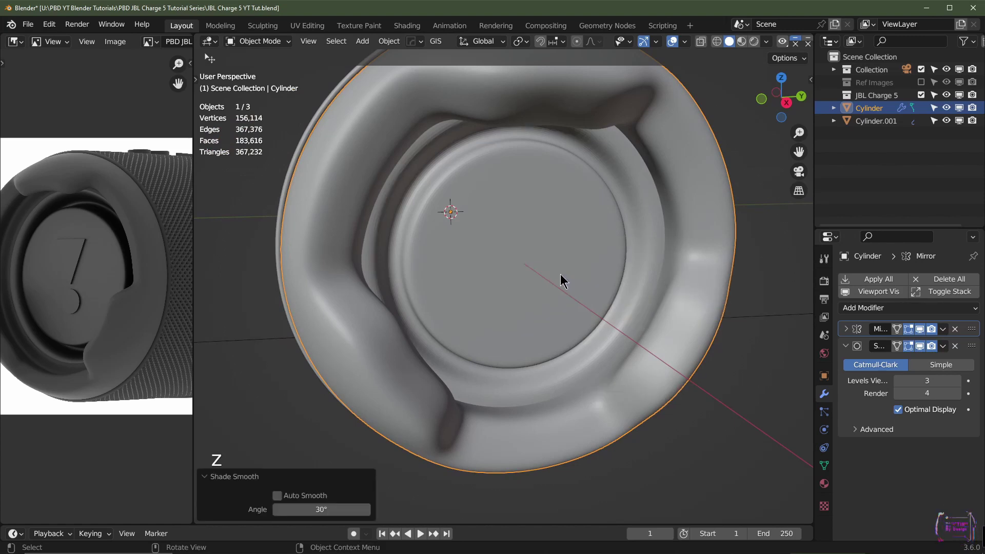
{"action": "middle_click_drag", "start_coordinate": [561, 277], "coordinate": [518, 277]}
In Edit Mode, add two centred edge loops around the rim of the raised inner disk to sharpen its edge
{"action": "key", "text": "Tab"}
{"action": "scroll", "coordinate": [516, 277], "scroll_direction": "up", "scroll_amount": 2}
{"action": "middle_click_drag", "start_coordinate": [476, 248], "coordinate": [482, 224]}
{"action": "key", "text": "ctrl"}
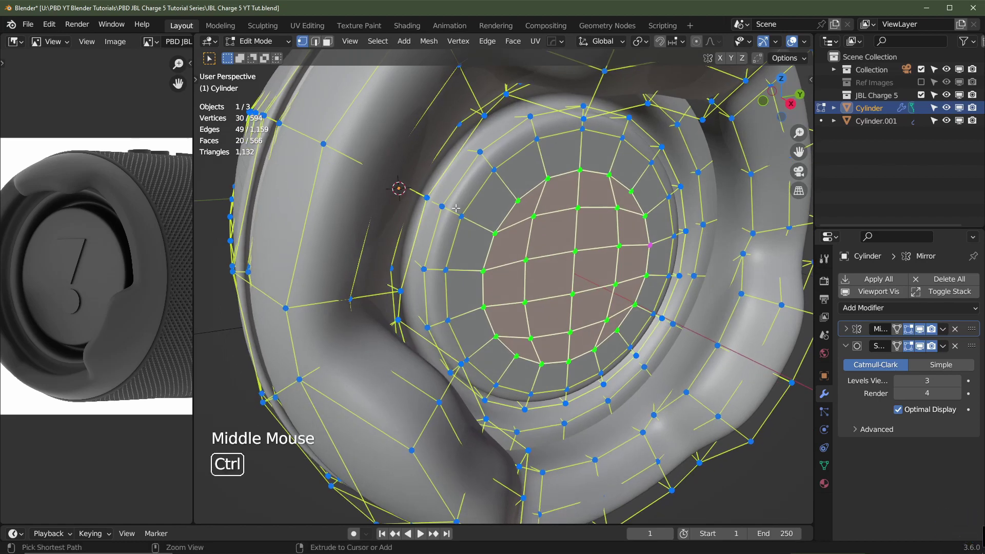
{"action": "key", "text": "ctrl+r"}
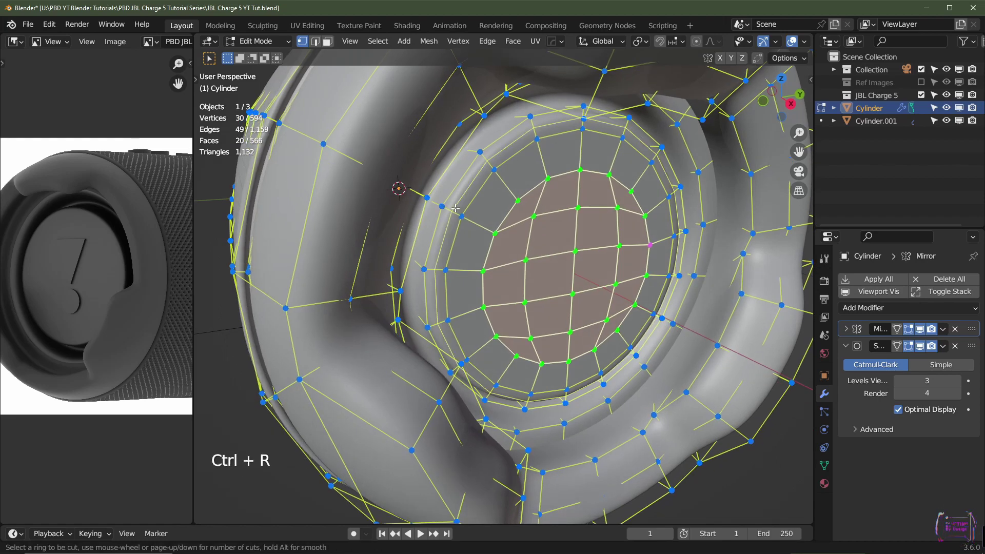
{"action": "left_click", "coordinate": [455, 208]}
{"action": "right_click", "coordinate": [453, 208]}
{"action": "key", "text": "ctrl+r"}
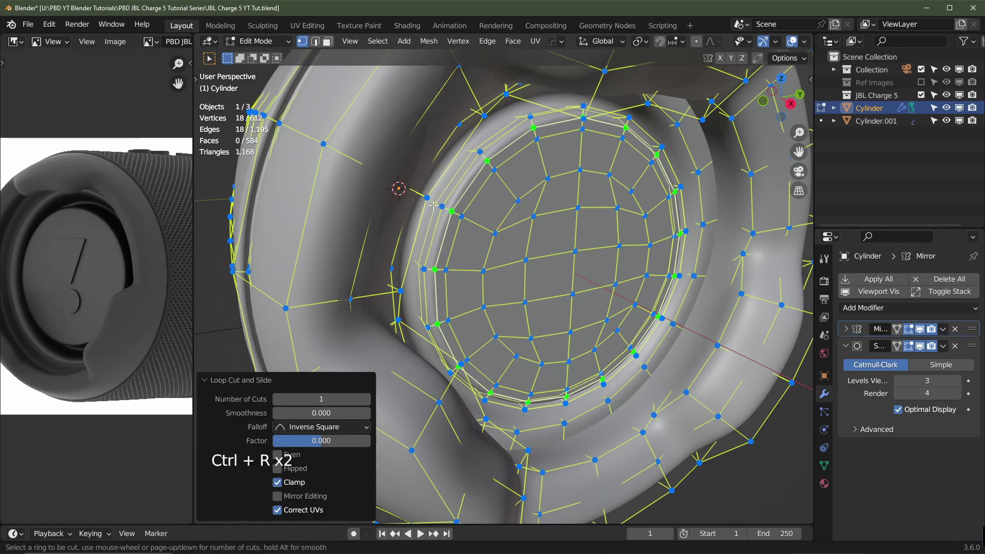
{"action": "left_click", "coordinate": [434, 205]}
{"action": "right_click", "coordinate": [433, 205]}
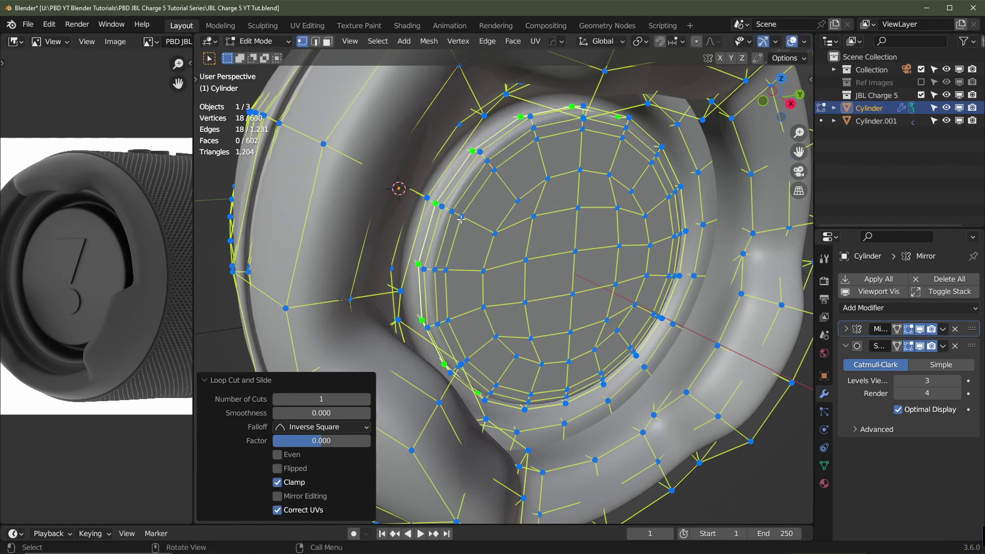
Bevel the edge loop around the recess surrounding the disk with 2 segments and a width of 0.00103 m
{"action": "middle_click_drag", "start_coordinate": [460, 218], "coordinate": [312, 137]}
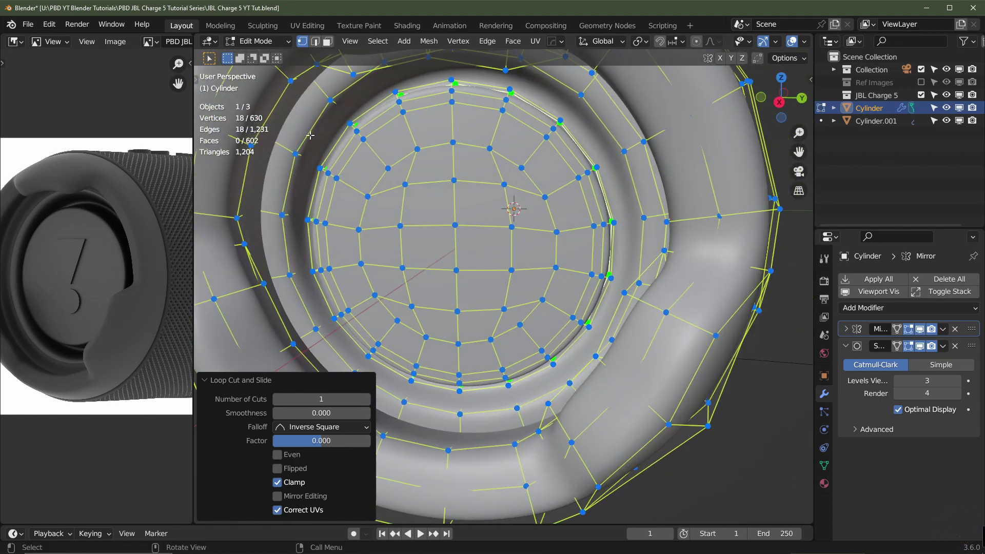
{"action": "left_click", "coordinate": [297, 149]}
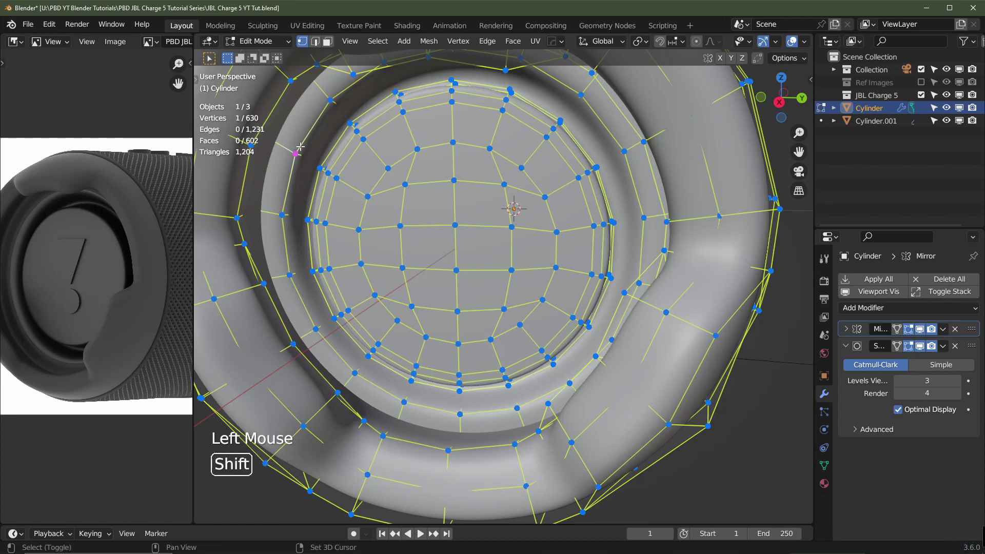
{"action": "left_click", "coordinate": [302, 141], "text": "alt+shift"}
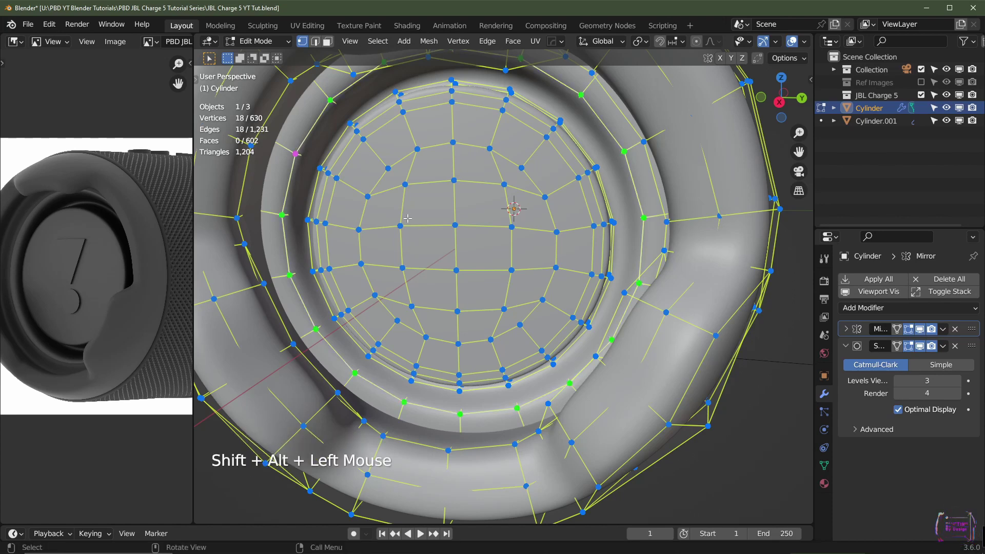
{"action": "middle_click_drag", "start_coordinate": [407, 218], "coordinate": [769, 274]}
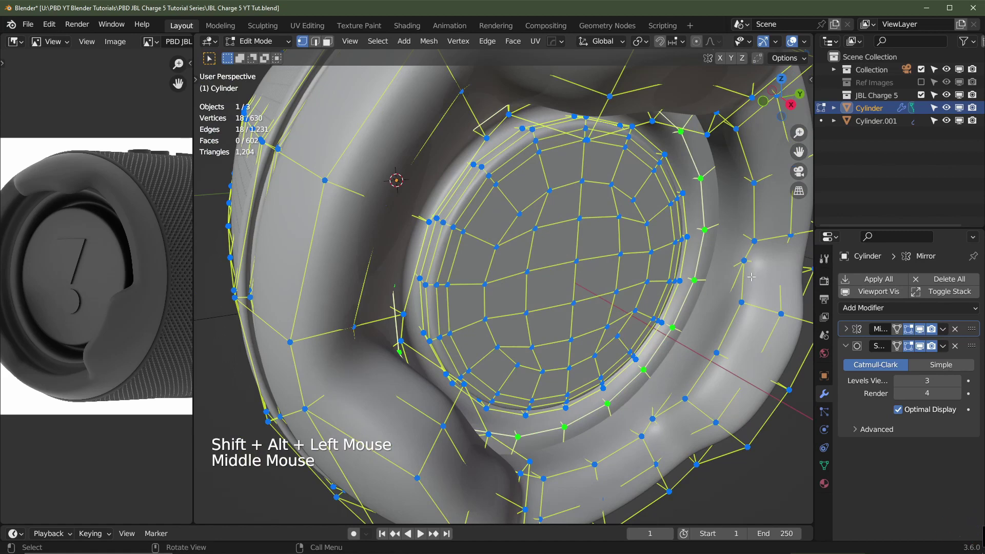
{"action": "key", "text": "ctrl+b"}
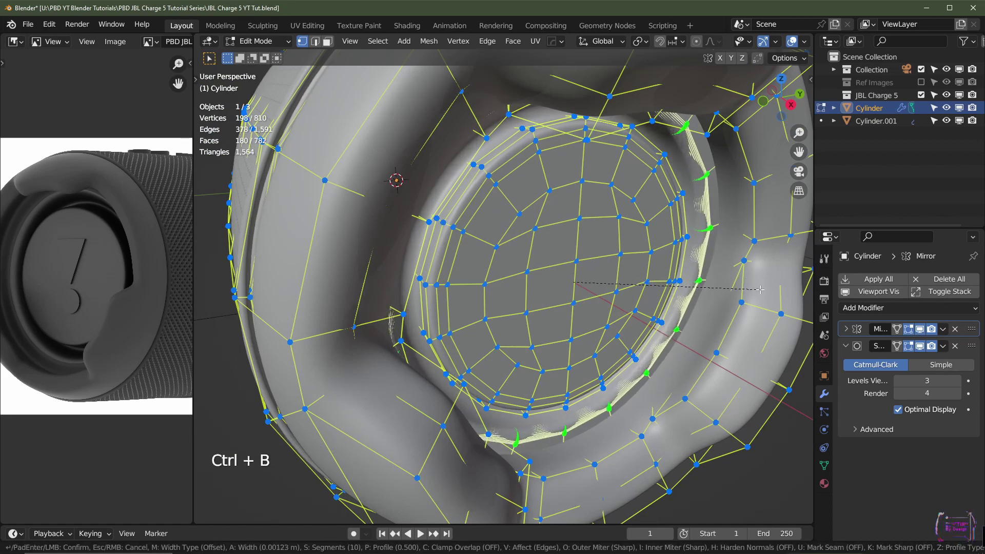
{"action": "scroll", "coordinate": [760, 289], "scroll_direction": "down", "scroll_amount": 9}
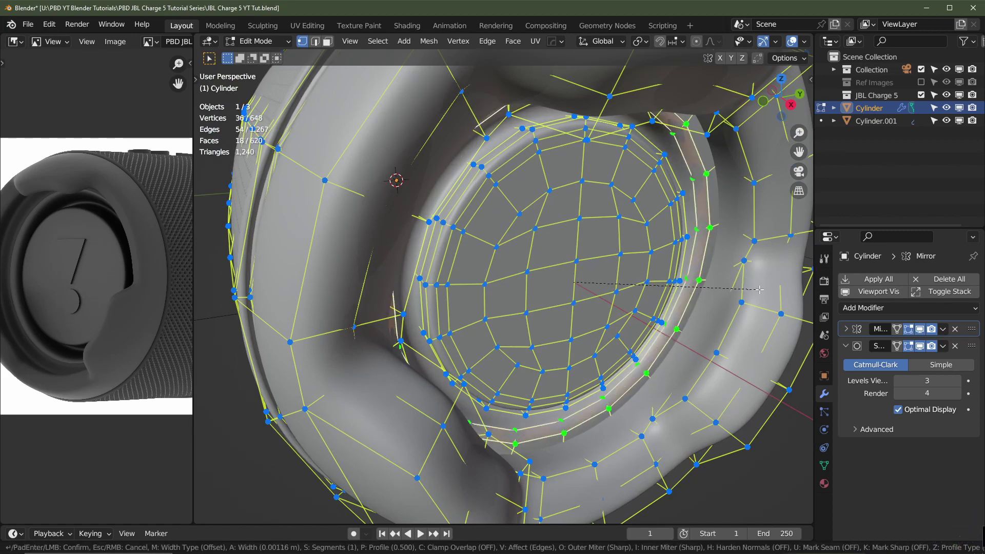
{"action": "scroll", "coordinate": [759, 289], "scroll_direction": "up", "scroll_amount": 1}
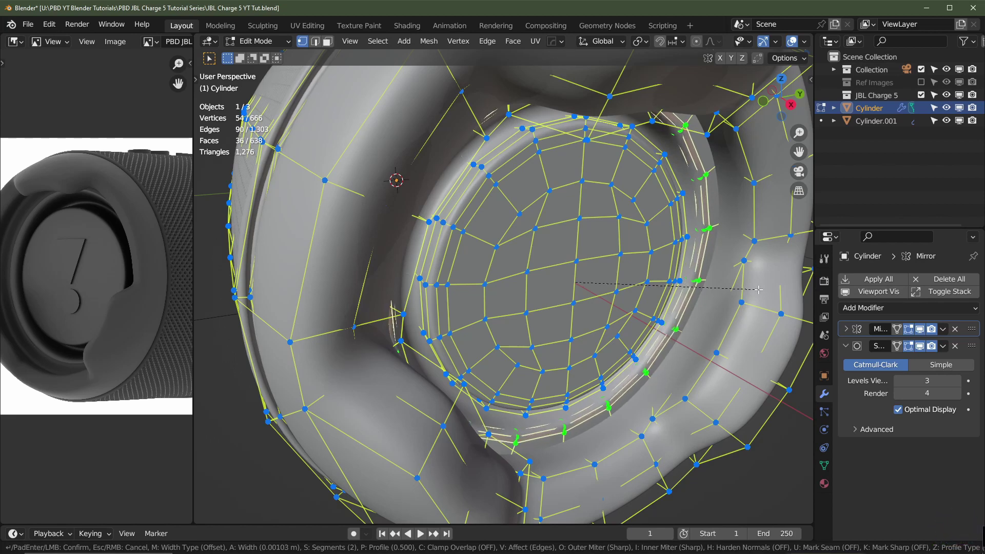
{"action": "left_click", "coordinate": [759, 290]}
{"action": "middle_click_drag", "start_coordinate": [758, 290], "coordinate": [632, 308]}
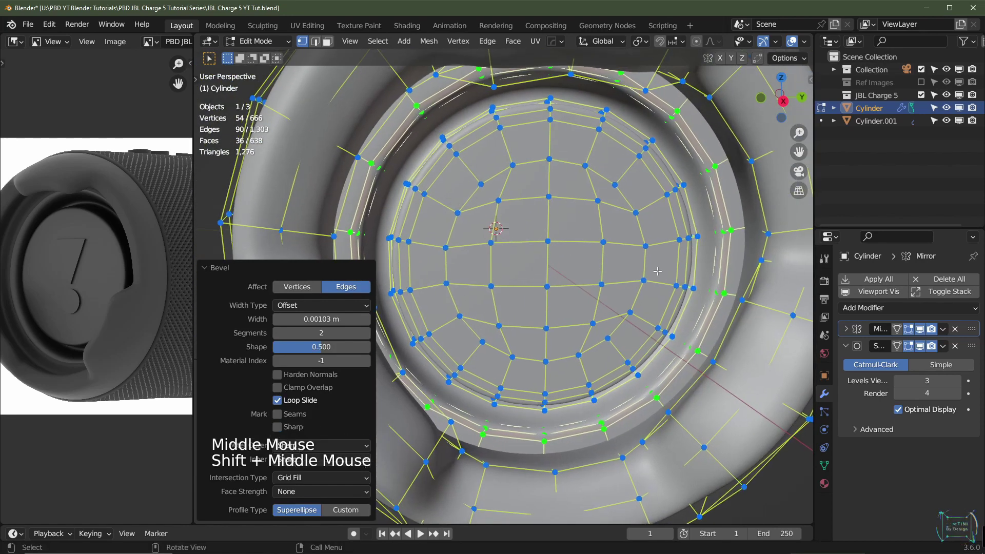
Disable the subdivision modifier's viewport display and add two evenly spaced loop cuts between the beveled ring and the disk rim
{"action": "left_click", "coordinate": [919, 346]}
{"action": "mouse_move", "coordinate": [505, 237]}
{"action": "middle_mouse_down"}
{"action": "mouse_move", "coordinate": [495, 233]}
{"action": "mouse_move", "coordinate": [533, 246]}
{"action": "mouse_move", "coordinate": [515, 241]}
{"action": "middle_mouse_up"}
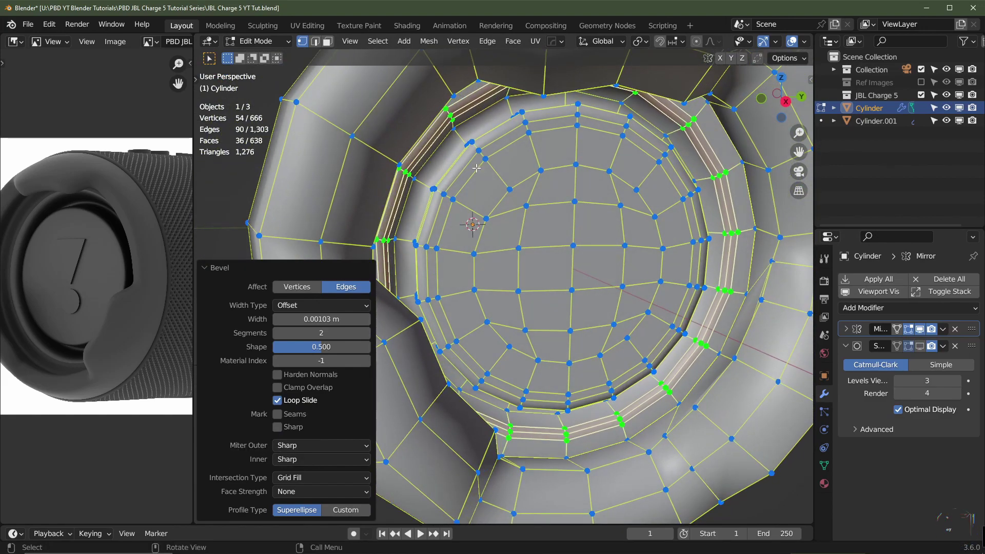
{"action": "key", "text": "ctrl+r"}
{"action": "left_click", "coordinate": [459, 137]}
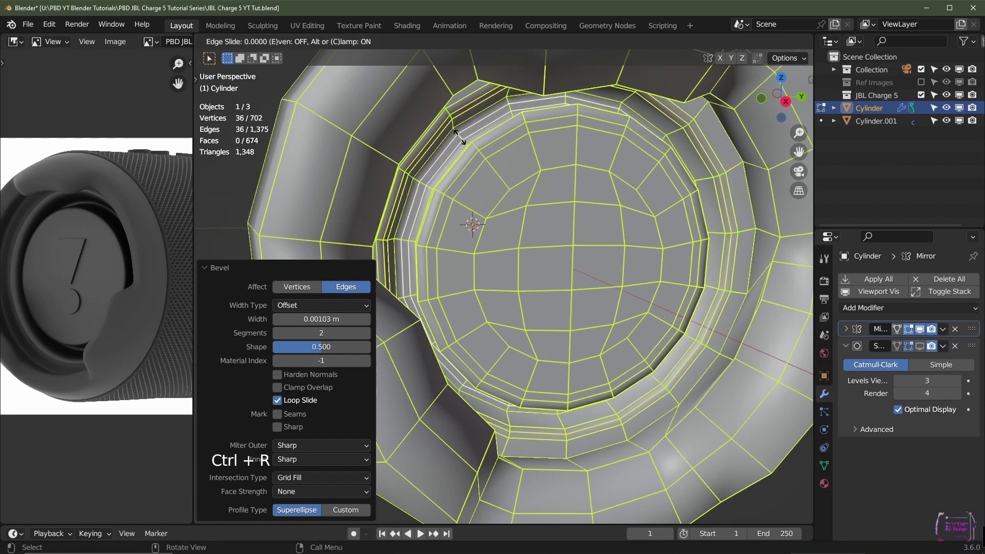
{"action": "right_click", "coordinate": [553, 185]}
Switch to Object Mode with the subdivision display enabled and inspect the smoothed end cap from different angles
{"action": "key", "text": "Tab"}
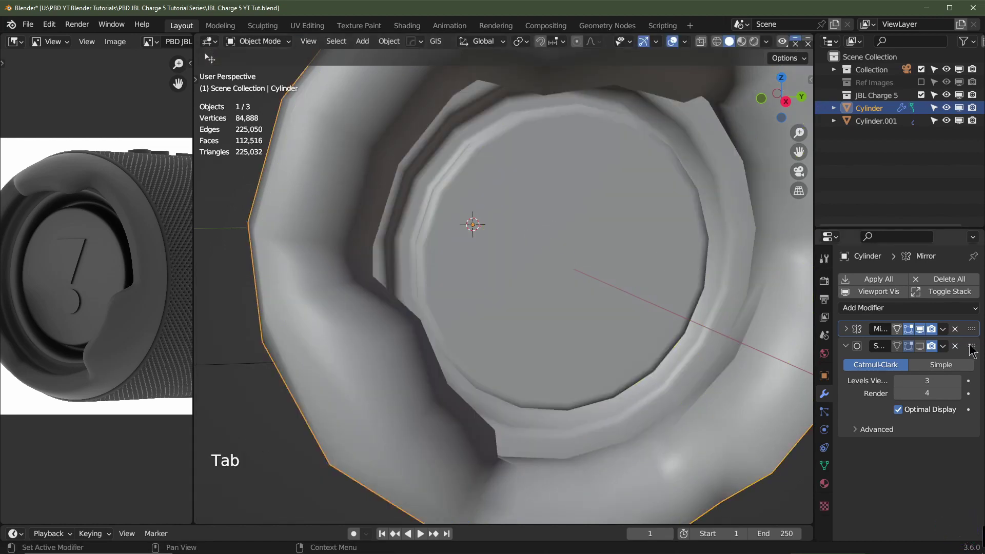
{"action": "left_click", "coordinate": [919, 345]}
{"action": "scroll", "coordinate": [552, 306], "scroll_direction": "down", "scroll_amount": 2}
{"action": "middle_click_drag", "start_coordinate": [553, 306], "coordinate": [775, 312]}
{"action": "scroll", "coordinate": [553, 291], "scroll_direction": "up", "scroll_amount": 2}
In Edit Mode with subdivision display off, expand the groove's face ring selection once and move it -0.001188 m along global X
{"action": "key", "text": "Tab"}
{"action": "left_click", "coordinate": [919, 346]}
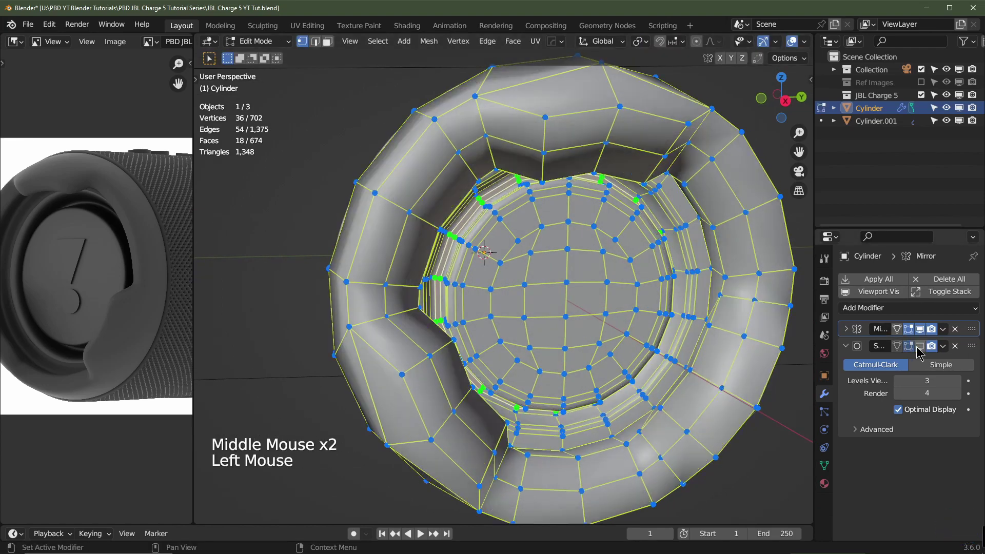
{"action": "middle_click_drag", "start_coordinate": [644, 312], "coordinate": [477, 263]}
{"action": "scroll", "coordinate": [513, 285], "scroll_direction": "up", "scroll_amount": 2}
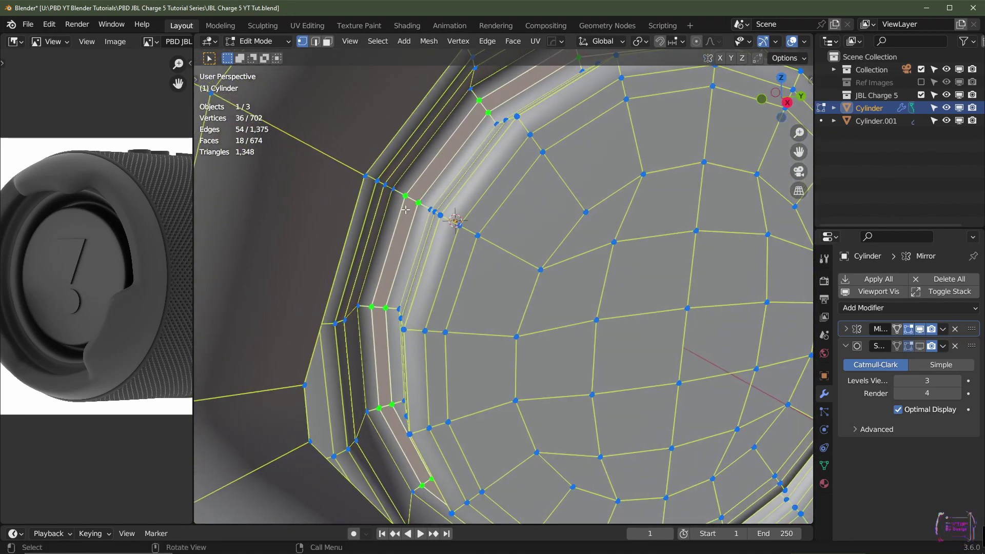
{"action": "key", "text": "ctrl+KP_Add"}
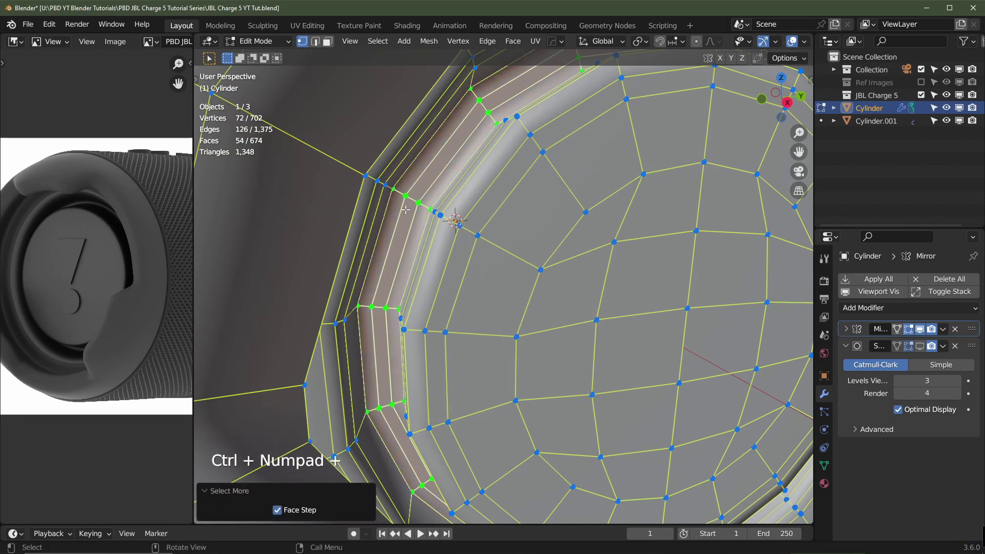
{"action": "mouse_move", "coordinate": [423, 212]}
{"action": "middle_mouse_down"}
{"action": "mouse_move", "coordinate": [411, 200]}
{"action": "mouse_move", "coordinate": [435, 209]}
{"action": "middle_mouse_up"}
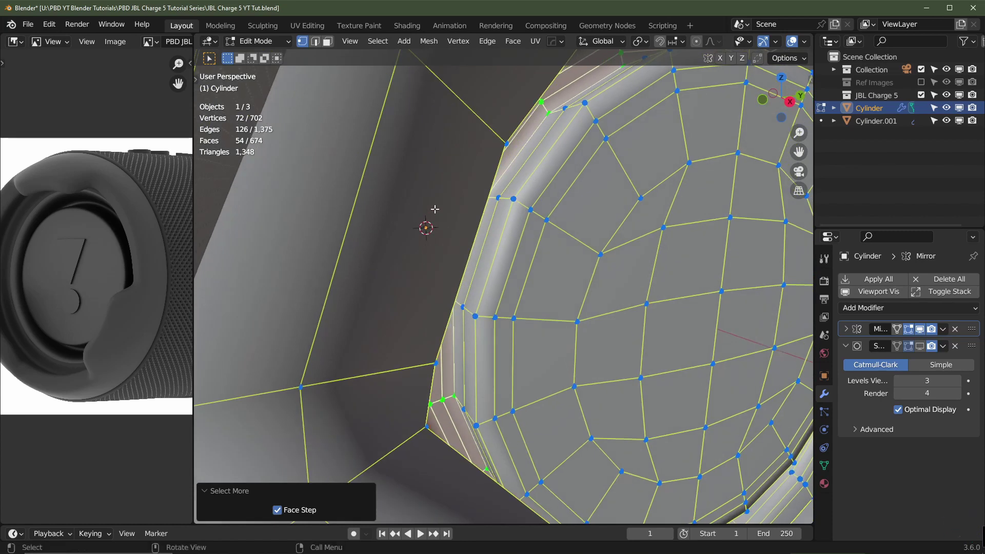
{"action": "middle_click_drag", "start_coordinate": [584, 302], "coordinate": [645, 332]}
{"action": "scroll", "coordinate": [644, 332], "scroll_direction": "down", "scroll_amount": 2}
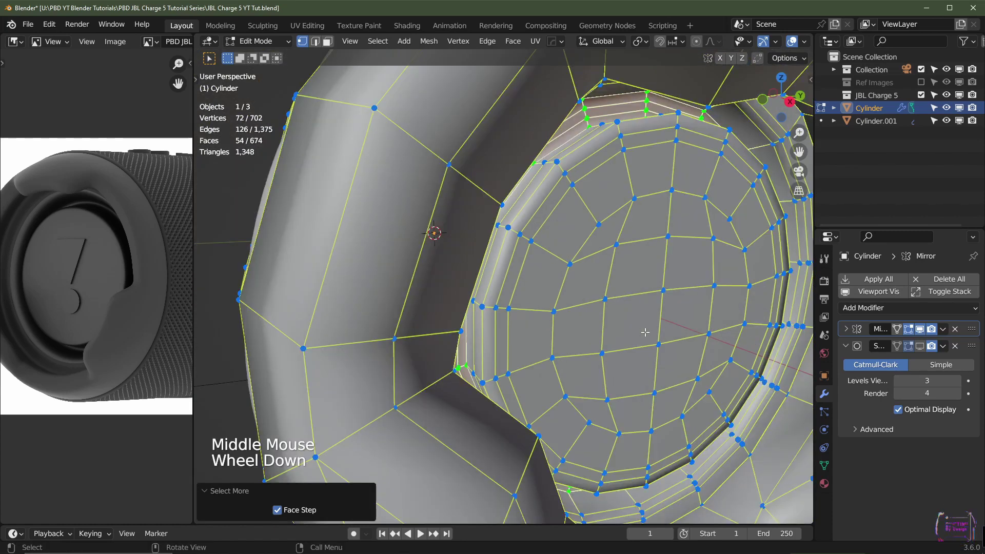
{"action": "middle_click", "coordinate": [645, 332]}
{"action": "key", "text": "g"}
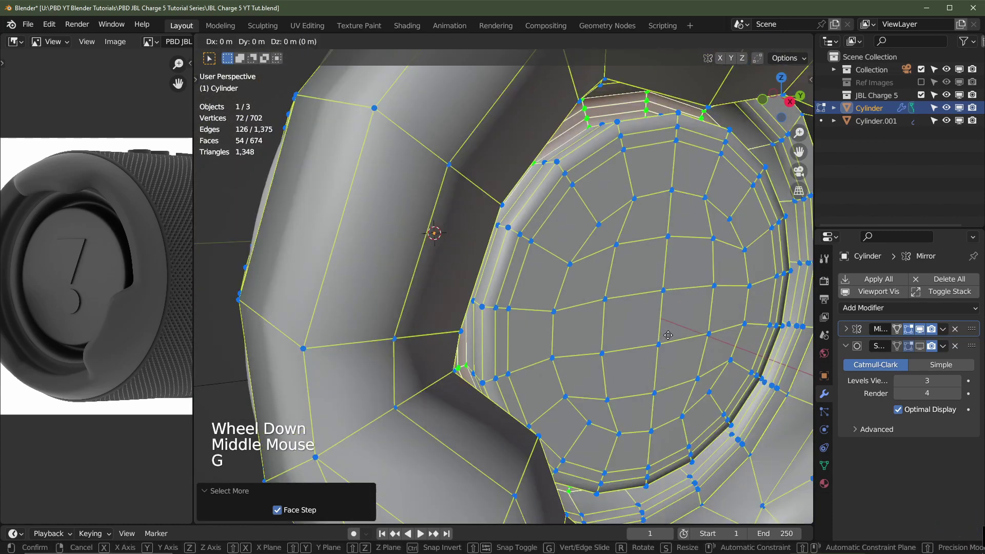
{"action": "key", "text": "x"}
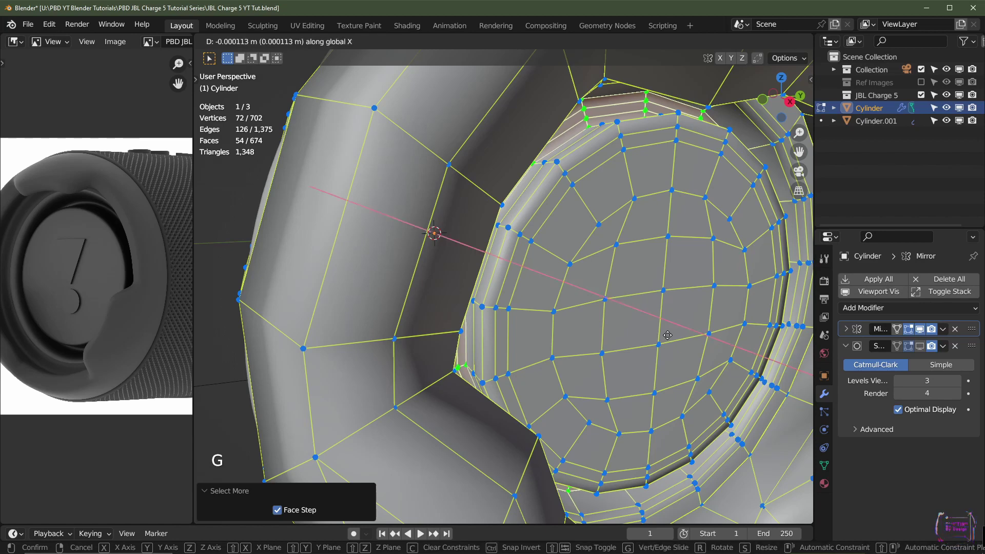
{"action": "left_click", "coordinate": [667, 335]}
{"action": "scroll", "coordinate": [627, 334], "scroll_direction": "down", "scroll_amount": 2}
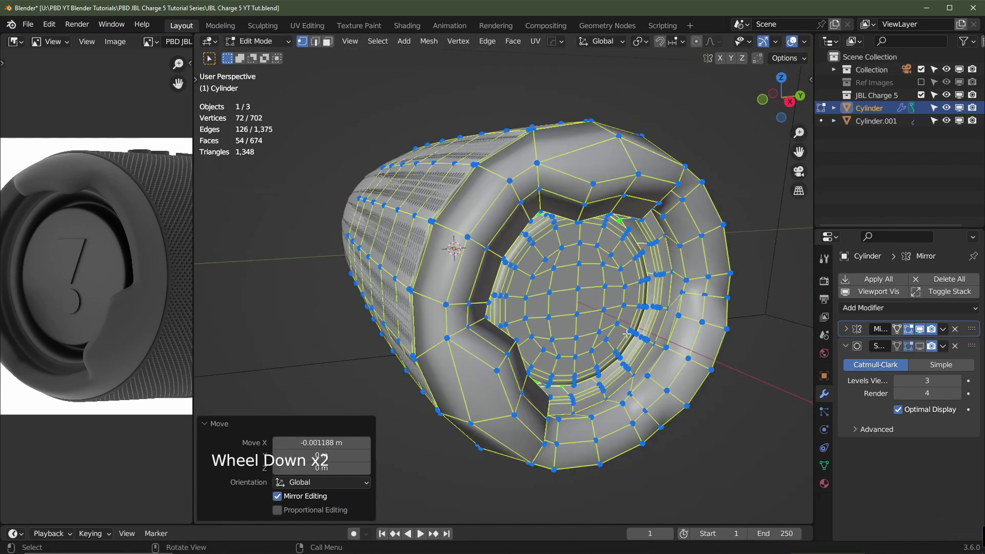
Return to Object Mode, turn the subdivision modifier's viewport display back on and check the deepened groove and speaker body
{"action": "key", "text": "Tab"}
{"action": "middle_click_drag", "start_coordinate": [672, 349], "coordinate": [753, 350]}
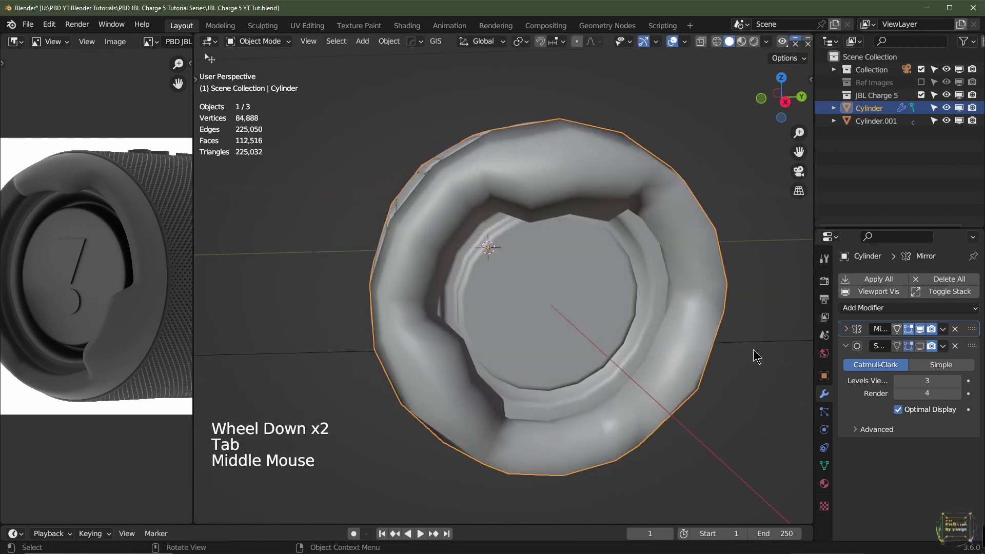
{"action": "left_click", "coordinate": [920, 345]}
{"action": "middle_click_drag", "start_coordinate": [603, 352], "coordinate": [549, 328]}
{"action": "scroll", "coordinate": [686, 304], "scroll_direction": "down", "scroll_amount": 2}
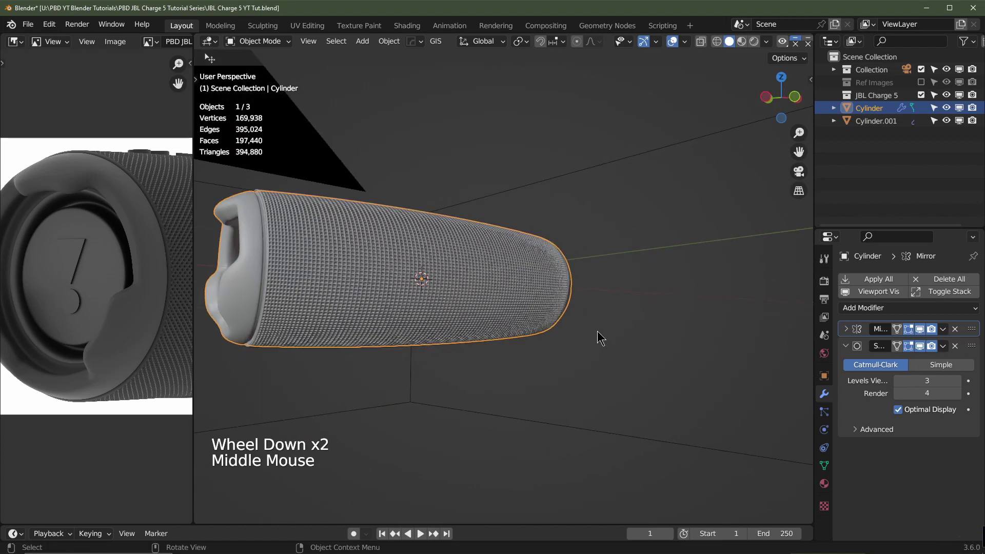
In front orthographic view, hide Cylinder and Cylinder.001 and enable the Ref Images collection
{"action": "key", "text": "KP_1"}
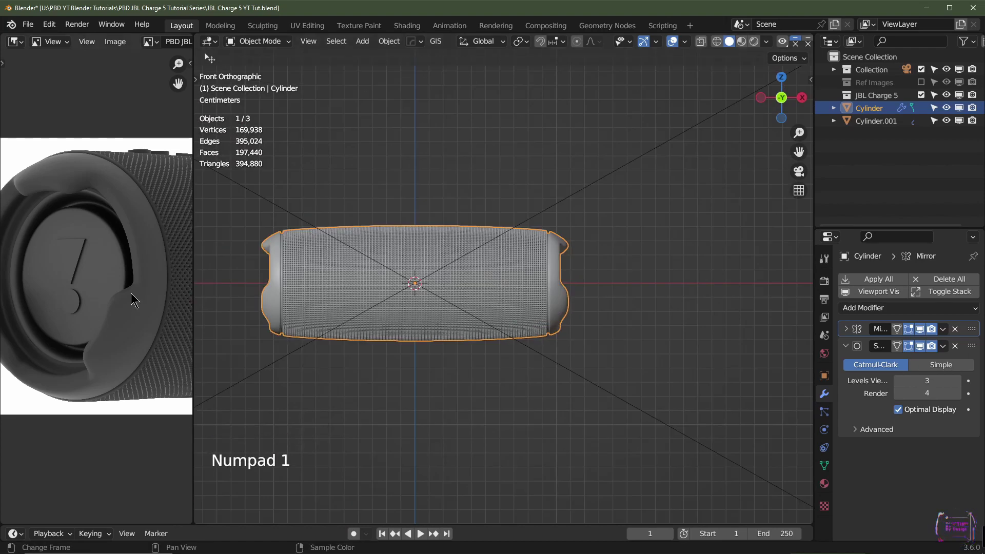
{"action": "scroll", "coordinate": [136, 300], "scroll_direction": "down", "scroll_amount": 2}
{"action": "scroll", "coordinate": [145, 304], "scroll_direction": "up", "scroll_amount": 3}
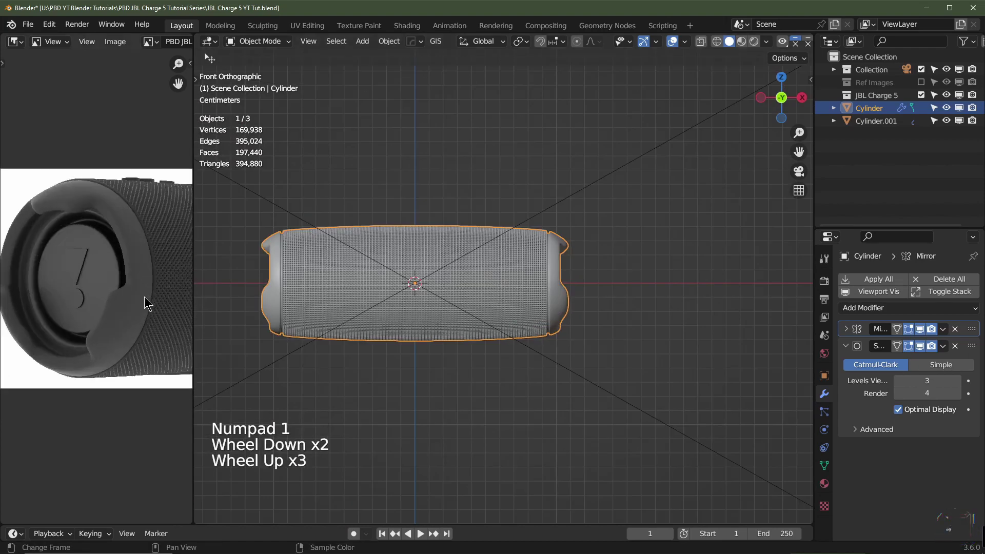
{"action": "left_click", "coordinate": [947, 108]}
{"action": "left_click", "coordinate": [921, 83]}
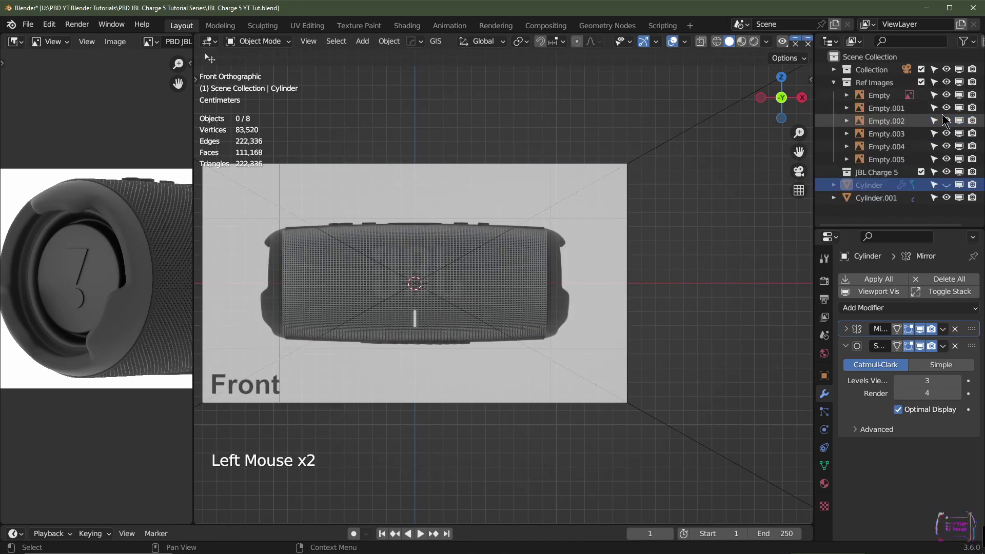
{"action": "left_click", "coordinate": [946, 198]}
Add a 2 m mesh plane at the origin in the bottom orthographic view, over the speaker's underside reference
{"action": "middle_click_drag", "start_coordinate": [472, 215], "coordinate": [547, 248]}
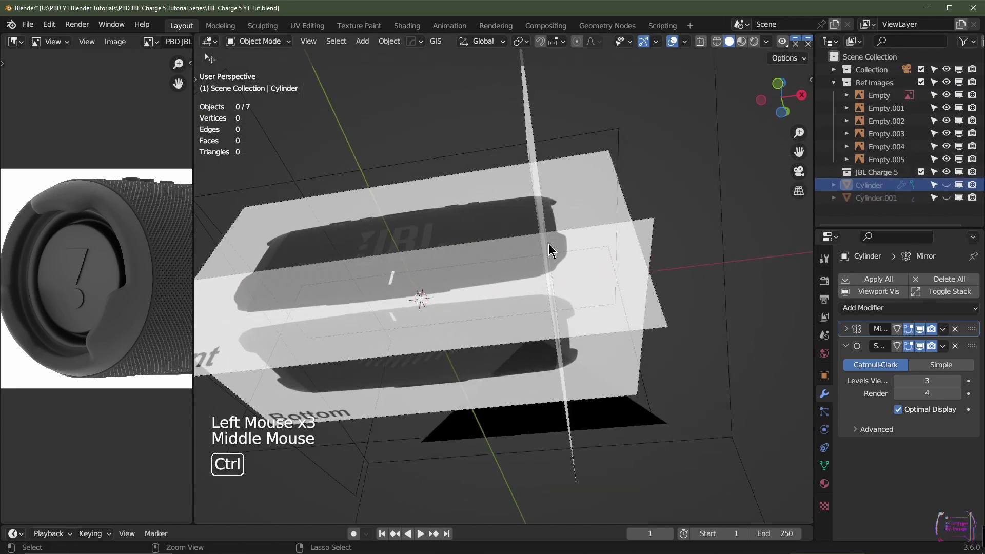
{"action": "key", "text": "ctrl+KP_7"}
{"action": "scroll", "coordinate": [535, 269], "scroll_direction": "up", "scroll_amount": 3}
{"action": "middle_click_drag", "start_coordinate": [411, 342], "coordinate": [548, 280], "text": "shift"}
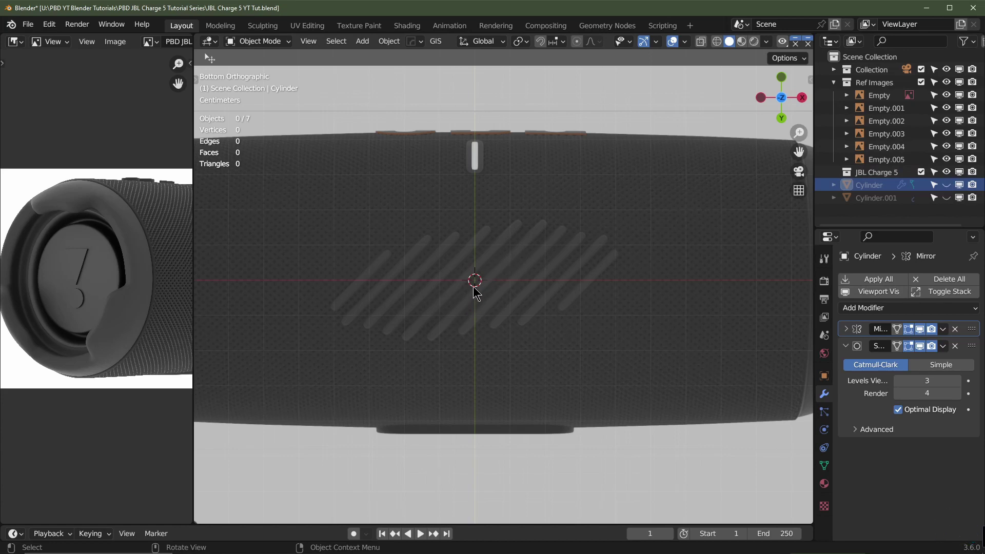
{"action": "key", "text": "shift+a"}
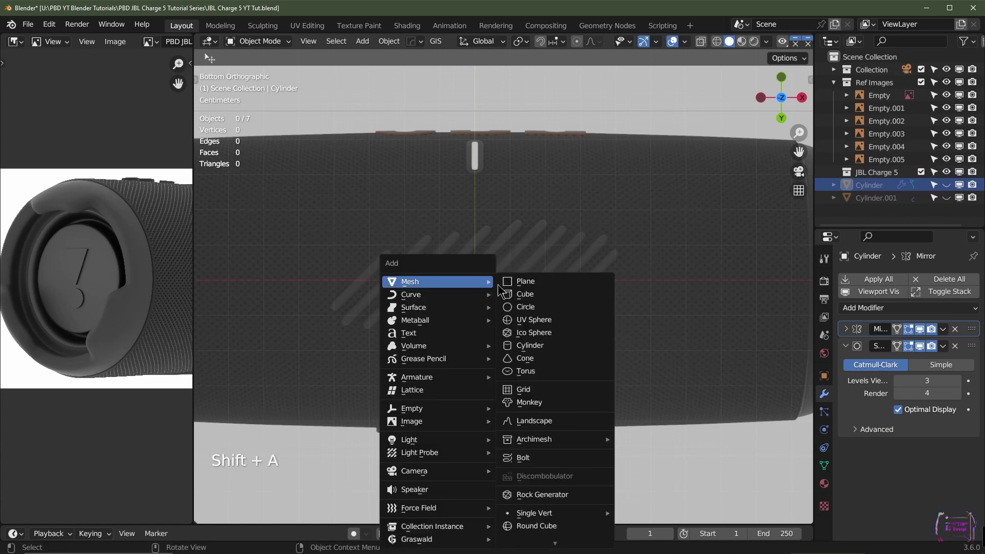
{"action": "left_click", "coordinate": [520, 282]}
{"action": "scroll", "coordinate": [510, 283], "scroll_direction": "down", "scroll_amount": 2}
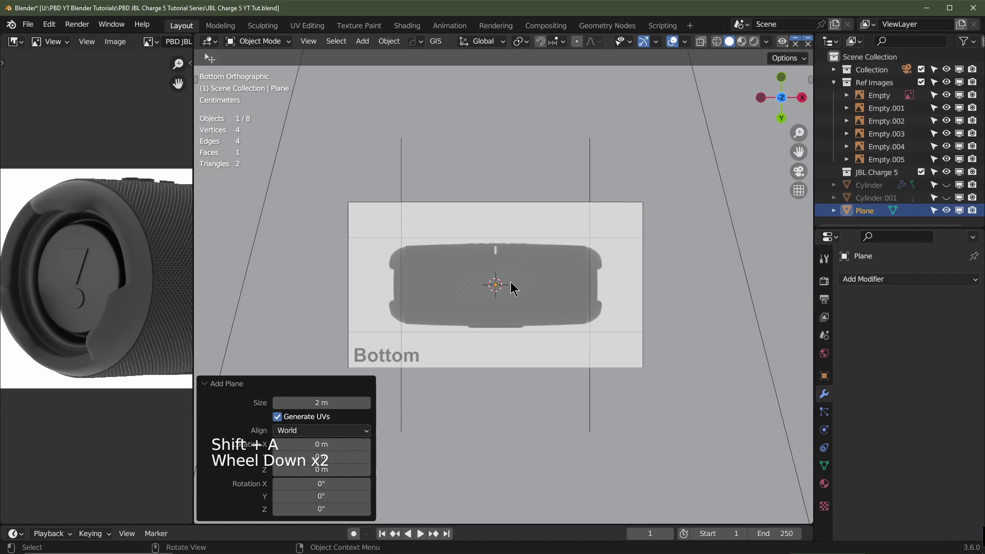
{"action": "scroll", "coordinate": [512, 285], "scroll_direction": "down", "scroll_amount": 3}
{"action": "scroll", "coordinate": [503, 286], "scroll_direction": "up", "scroll_amount": 1}
{"action": "scroll", "coordinate": [503, 285], "scroll_direction": "down", "scroll_amount": 3}
{"action": "scroll", "coordinate": [461, 292], "scroll_direction": "up", "scroll_amount": 1}
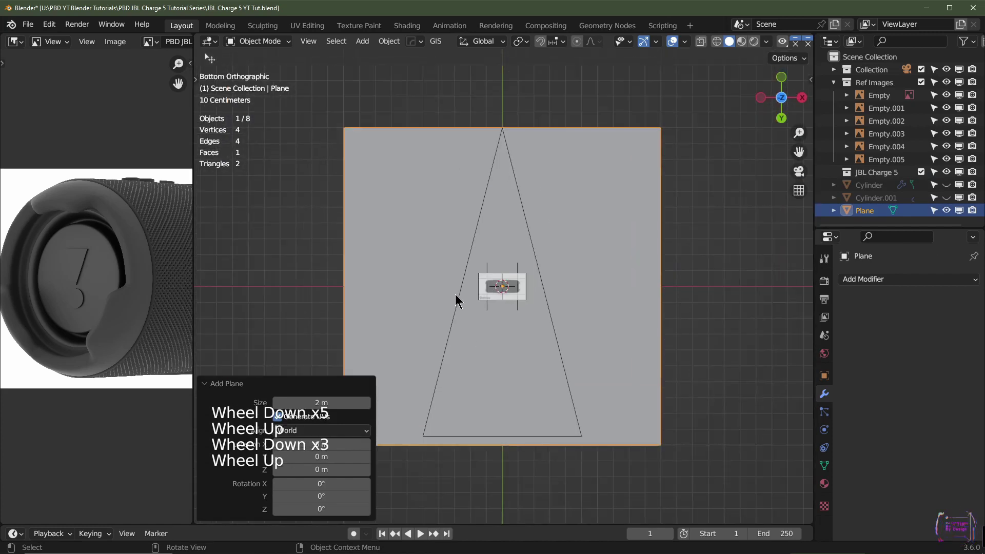
In Edit Mode, scale the whole plane by a factor of 0.01
{"action": "key", "text": "Tab"}
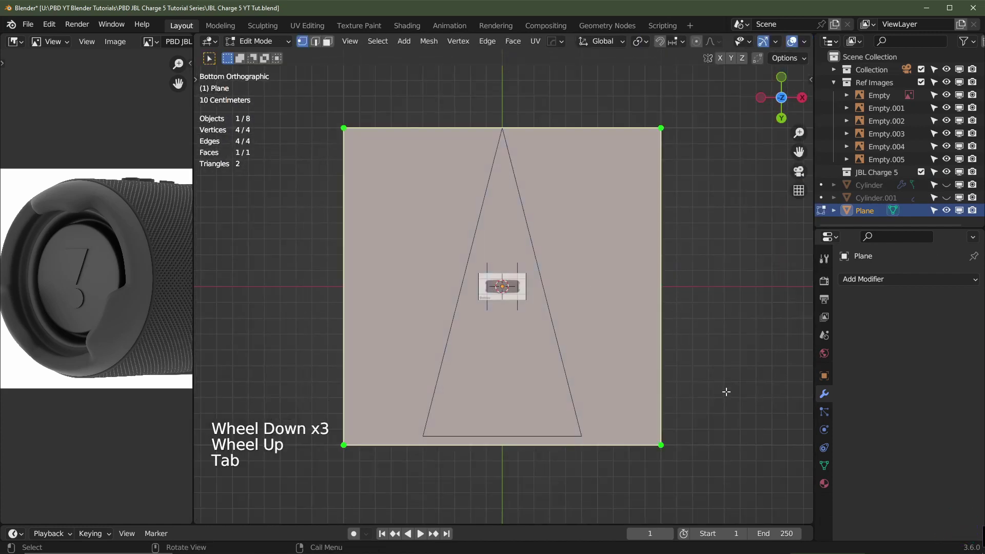
{"action": "key", "text": "s"}
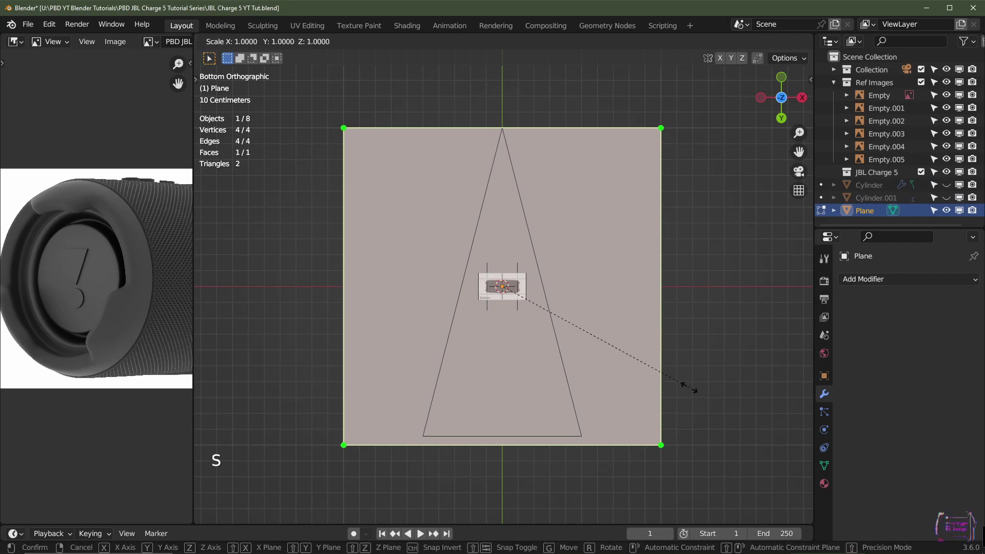
{"action": "type", "text": ".01"}
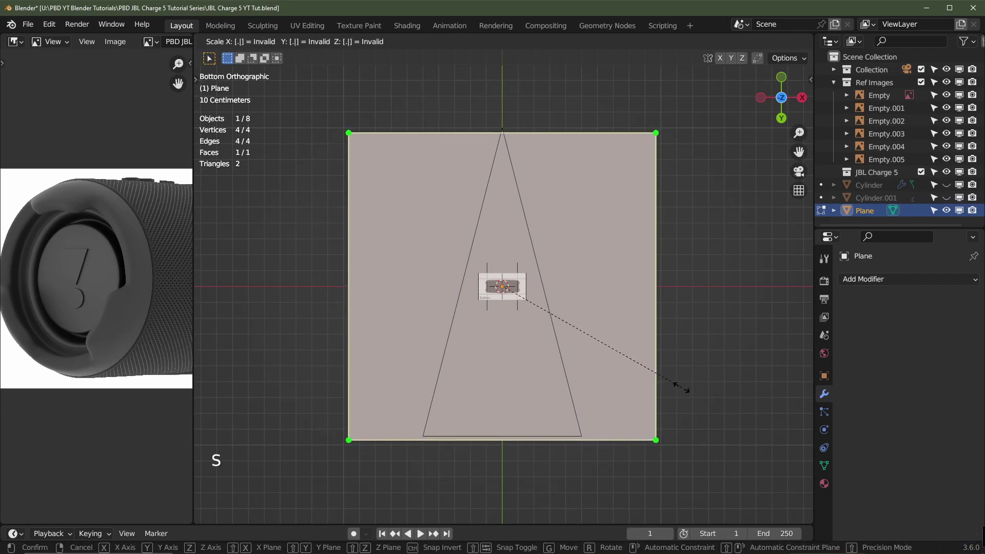
{"action": "key", "text": "Return"}
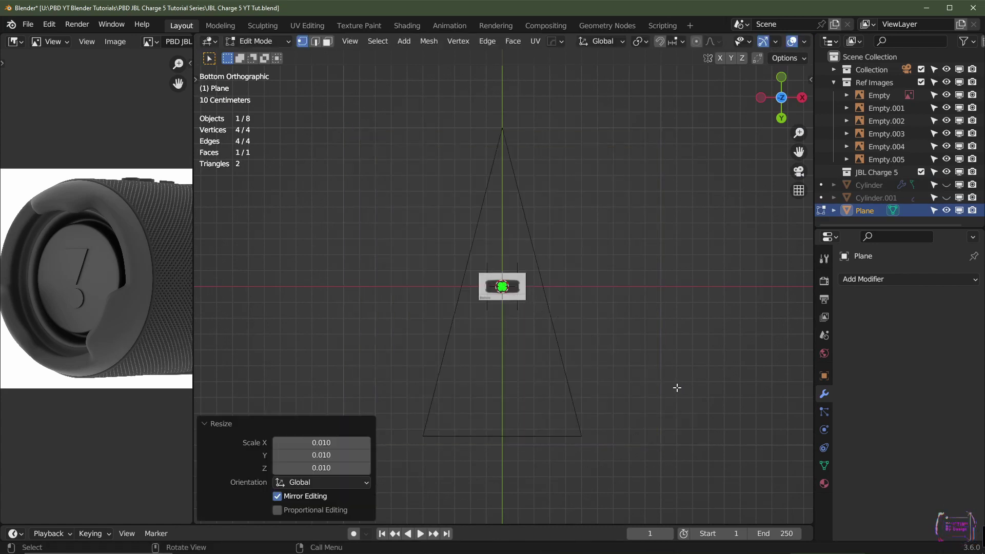
Scale the plane down by another factor of 0.1 and rotate it 45° in the bottom view
{"action": "key", "text": "KP_Decimal"}
{"action": "scroll", "coordinate": [668, 387], "scroll_direction": "down", "scroll_amount": 3}
{"action": "scroll", "coordinate": [667, 389], "scroll_direction": "up", "scroll_amount": 1}
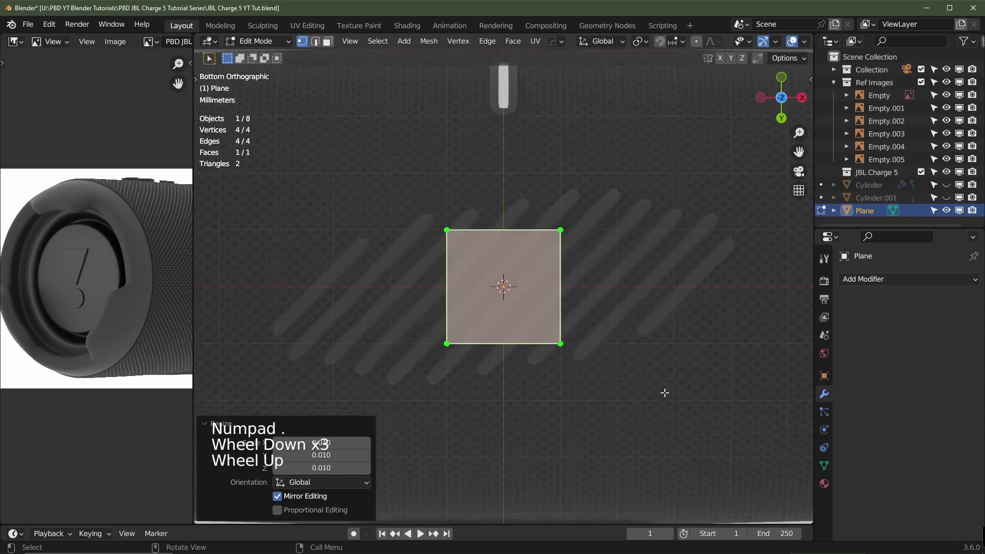
{"action": "scroll", "coordinate": [670, 399], "scroll_direction": "up", "scroll_amount": 2}
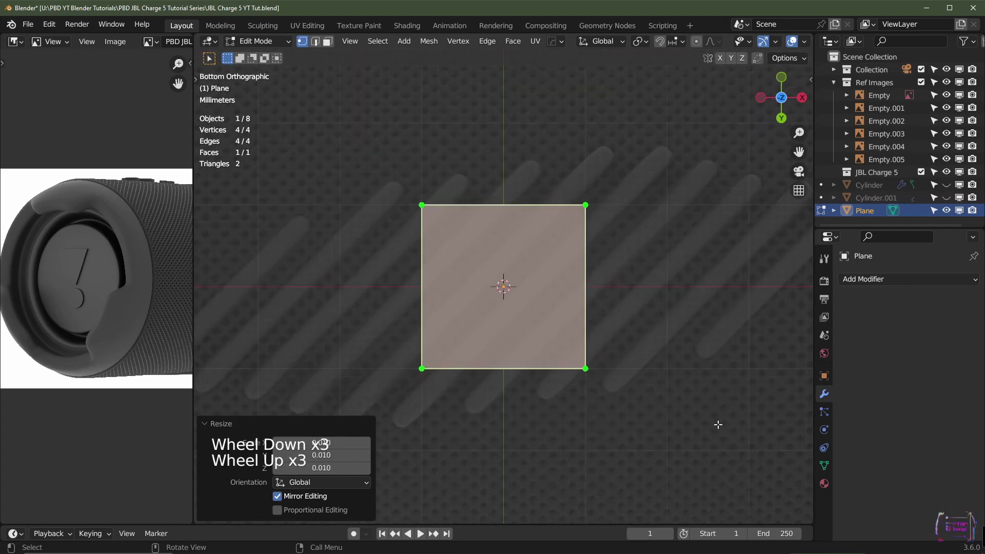
{"action": "key", "text": "s"}
{"action": "key", "text": "ctrl"}
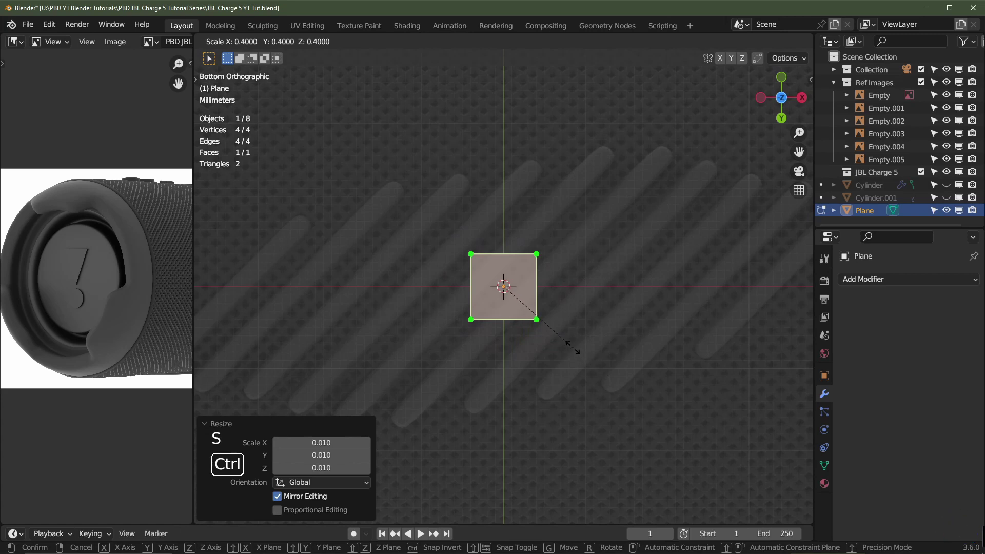
{"action": "left_click", "coordinate": [534, 304]}
{"action": "type", "text": "r"}
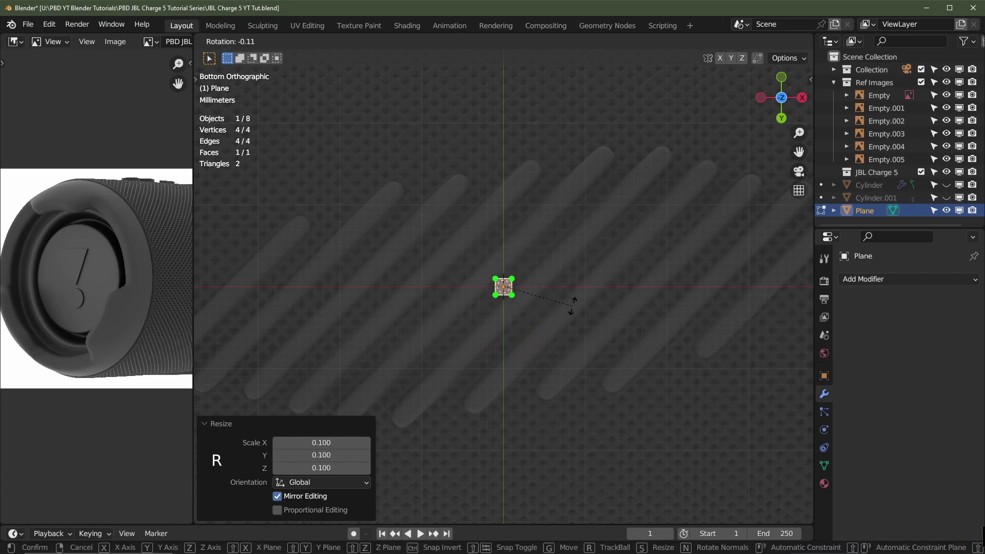
{"action": "type", "text": "45"}
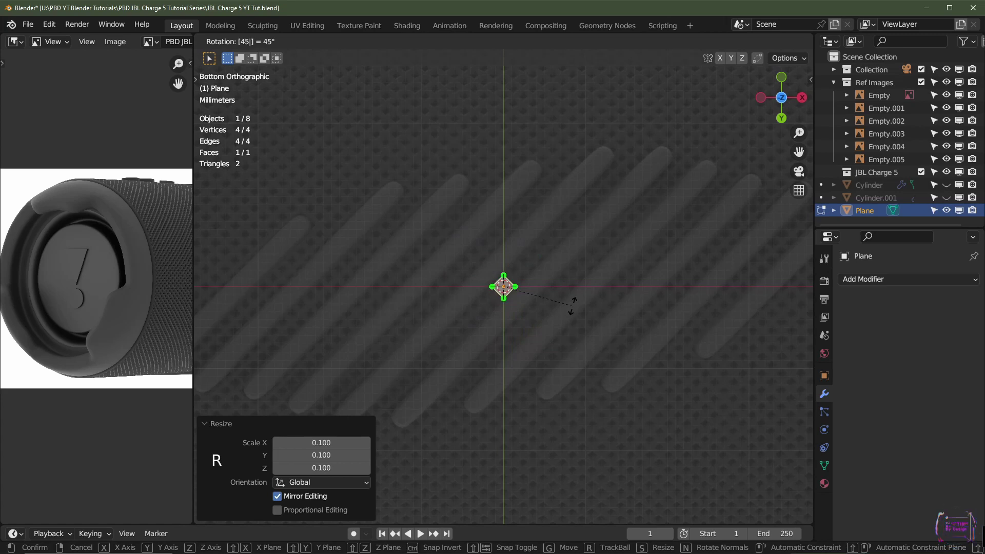
{"action": "key", "text": "Return"}
Move the small rotated plane -0.032504 m along global X onto the outermost diagonal rib of the underside reference
{"action": "scroll", "coordinate": [571, 307], "scroll_direction": "down", "scroll_amount": 1}
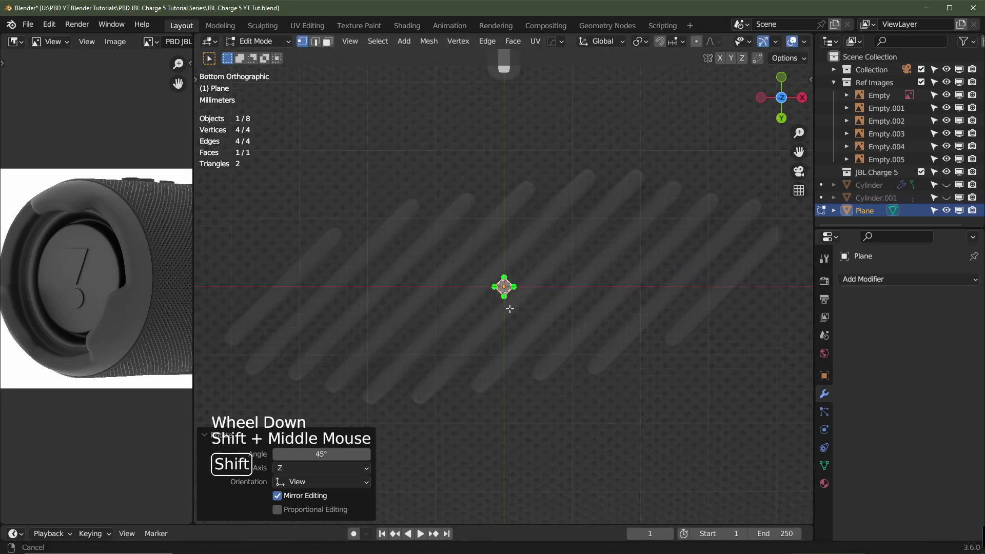
{"action": "middle_click_drag", "start_coordinate": [511, 306], "coordinate": [572, 306], "text": "shift"}
{"action": "key", "text": "g"}
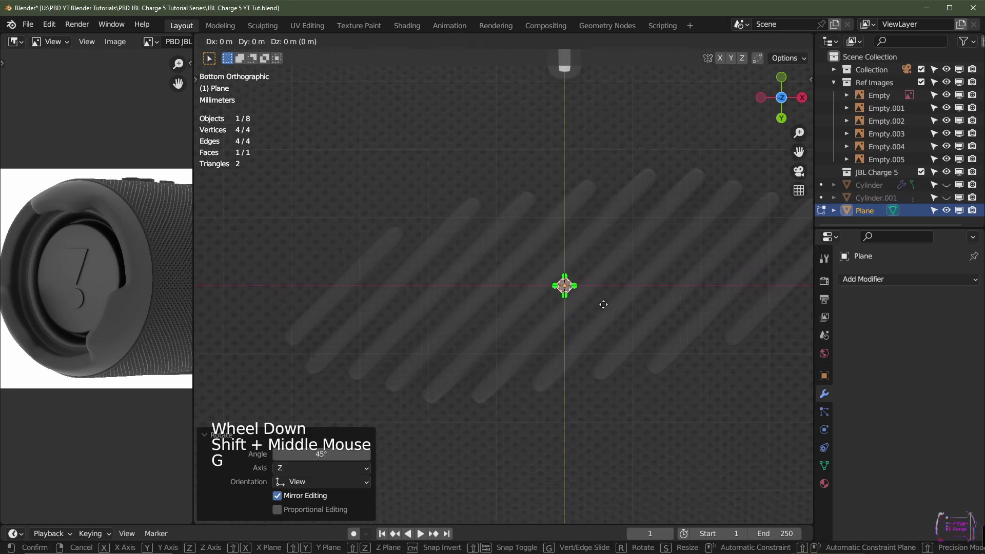
{"action": "middle_click", "coordinate": [587, 303]}
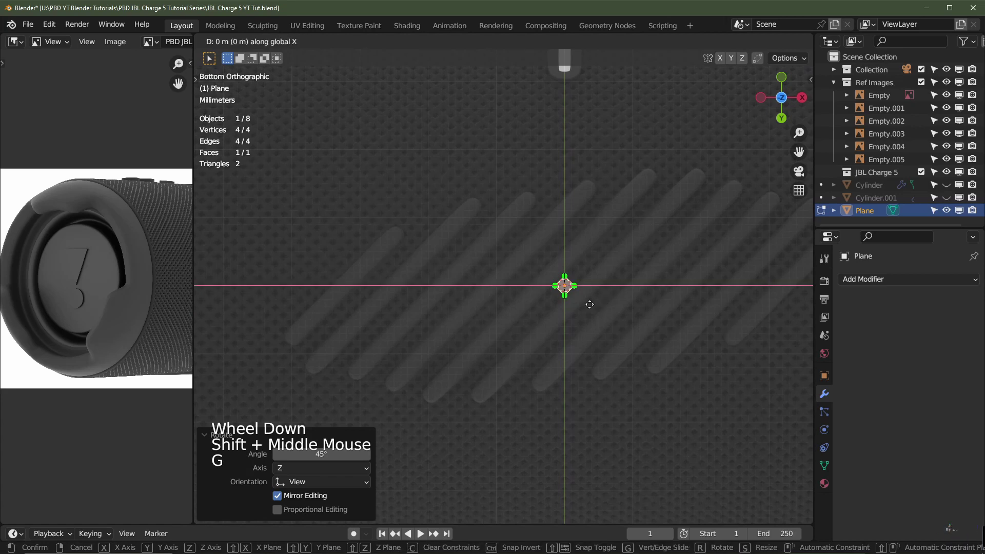
{"action": "left_click", "coordinate": [381, 298]}
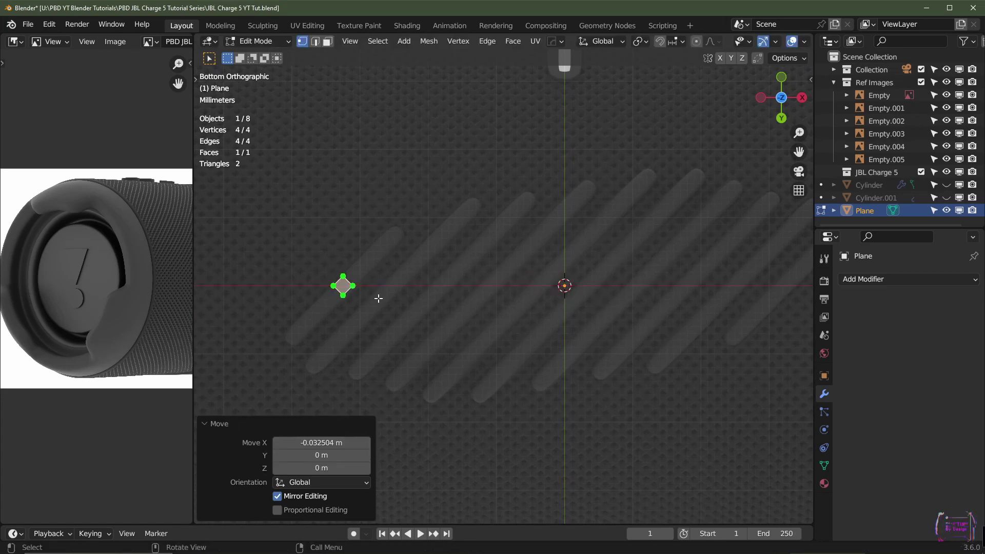
Select the small face in face select mode, with transform orientation Normal and pivot point Median Point
{"action": "key", "text": "3"}
{"action": "left_click", "coordinate": [343, 286]}
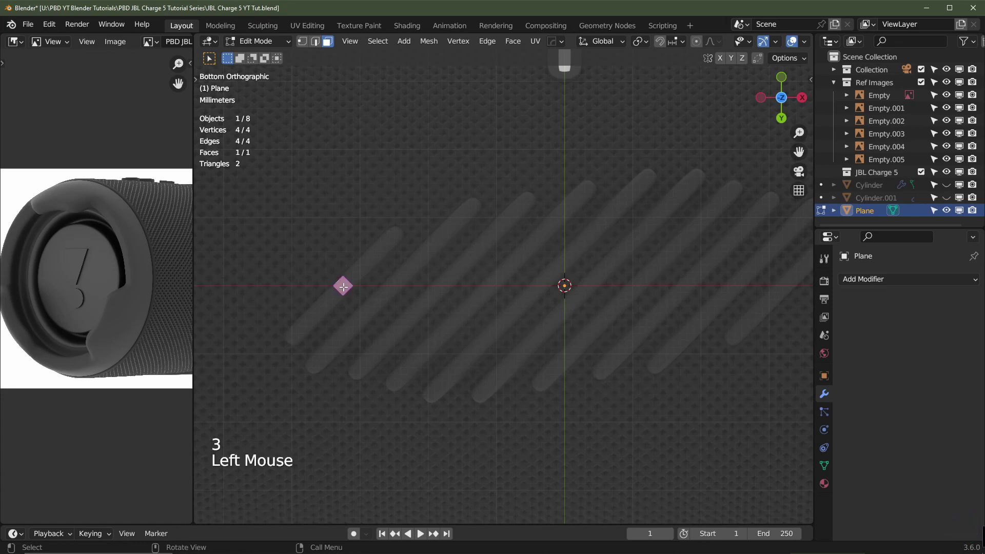
{"action": "left_click", "coordinate": [343, 286]}
{"action": "scroll", "coordinate": [639, 116], "scroll_direction": "up", "scroll_amount": 3}
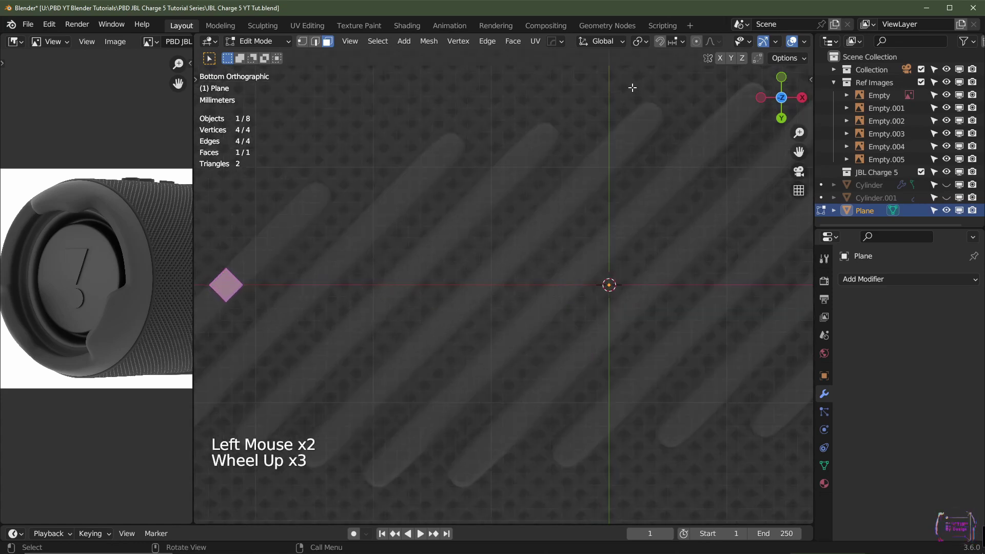
{"action": "scroll", "coordinate": [575, 105], "scroll_direction": "down", "scroll_amount": 2}
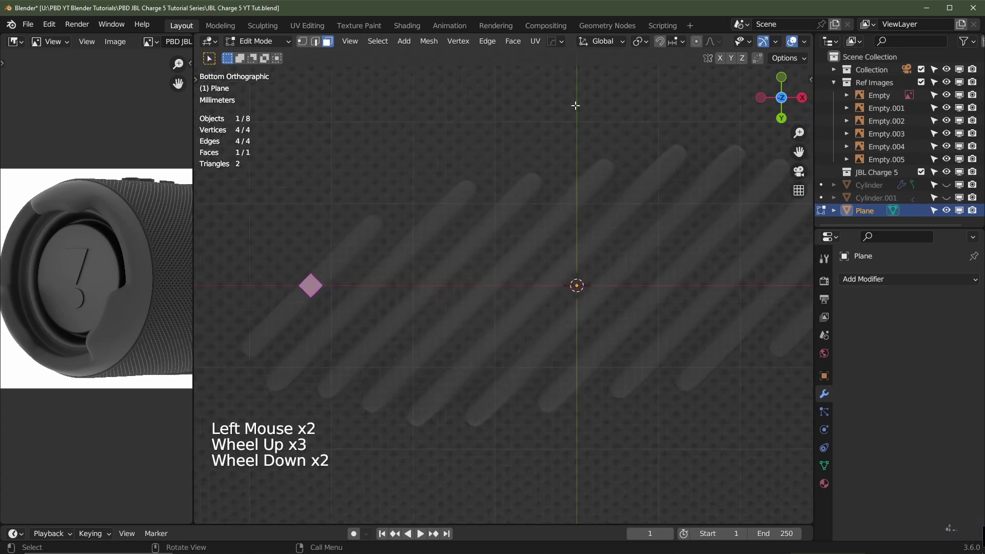
{"action": "left_click", "coordinate": [605, 43]}
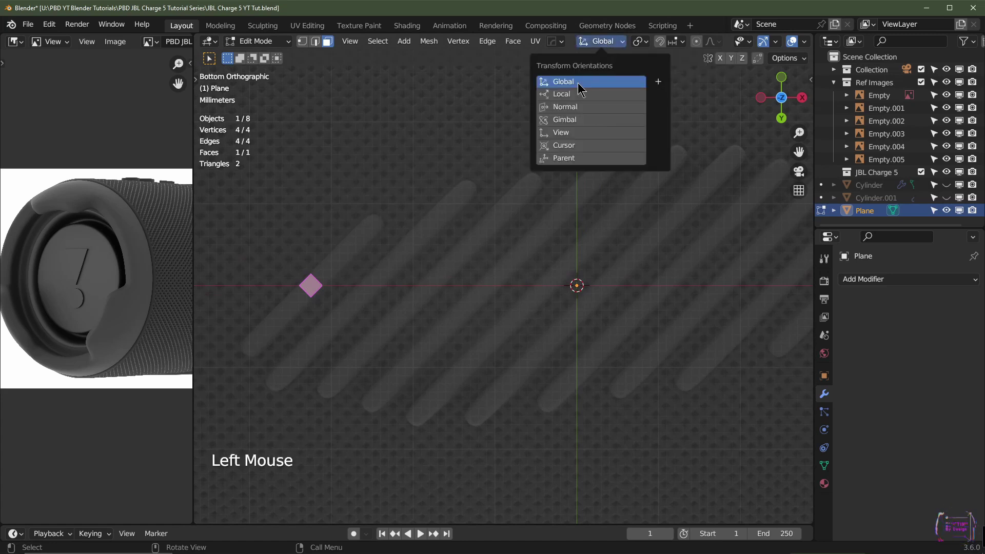
{"action": "left_click", "coordinate": [566, 107]}
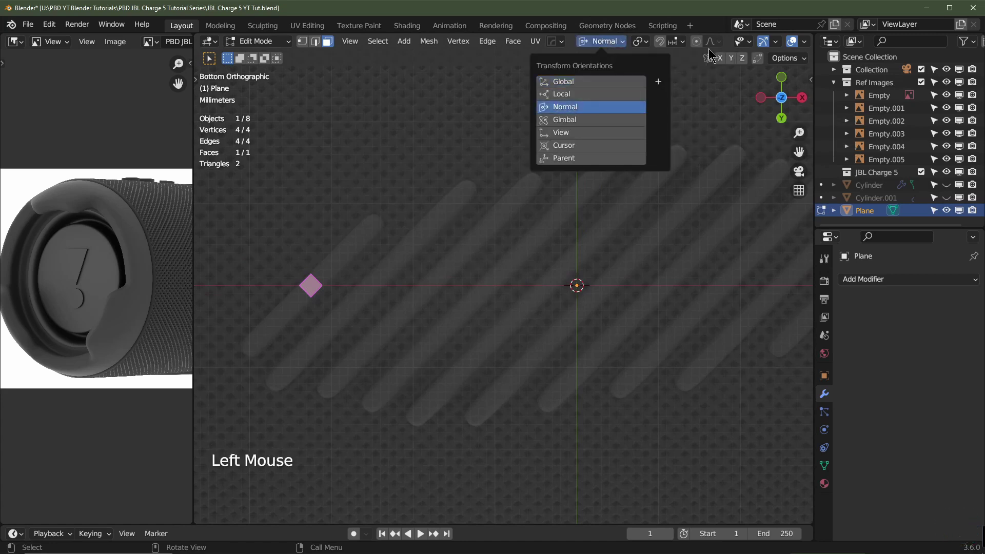
{"action": "left_click", "coordinate": [636, 43]}
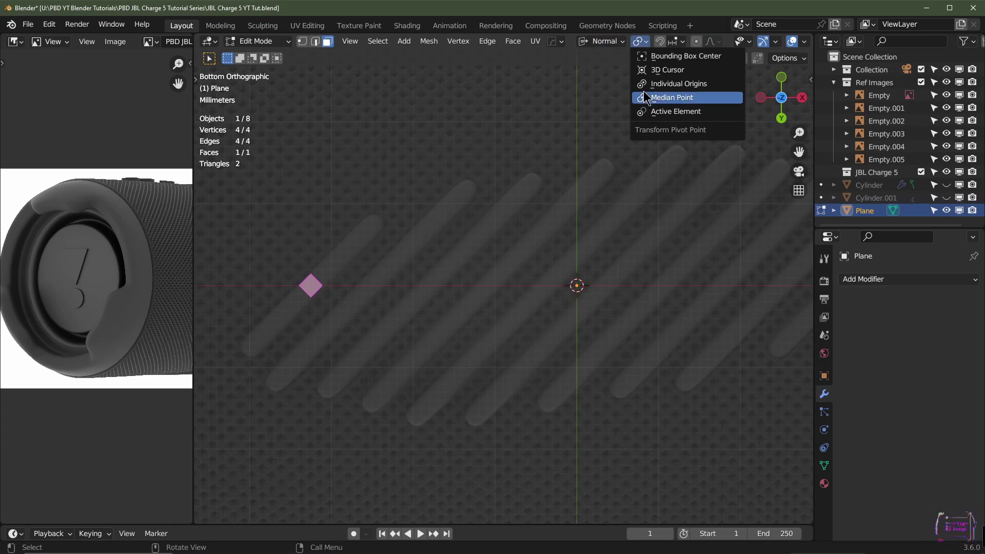
{"action": "left_click", "coordinate": [671, 98]}
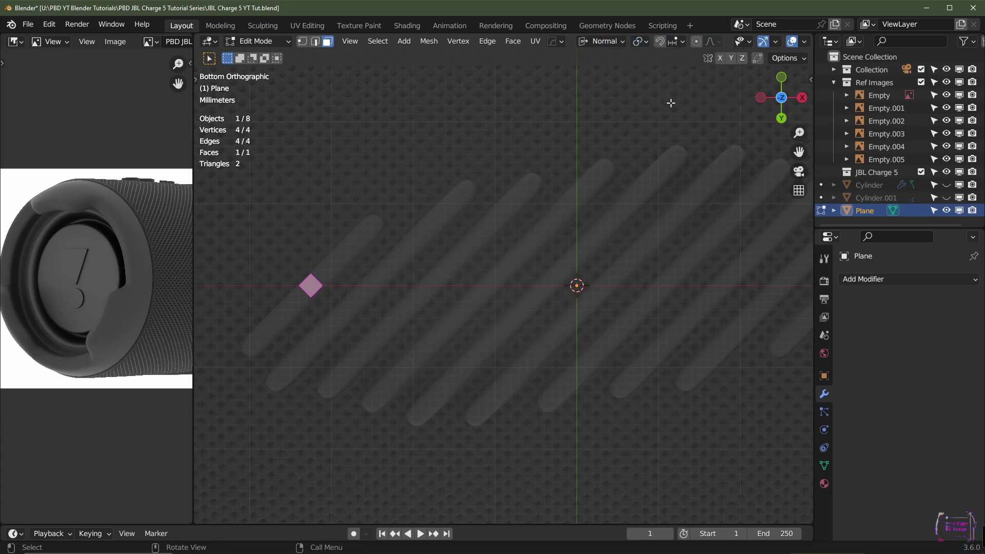
{"action": "left_click", "coordinate": [310, 287]}
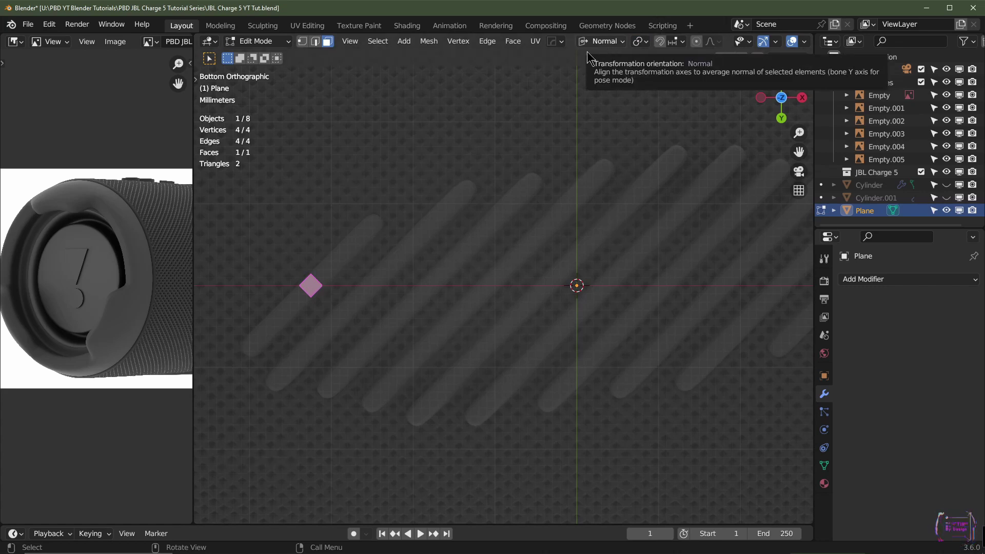
{"action": "key", "text": "s"}
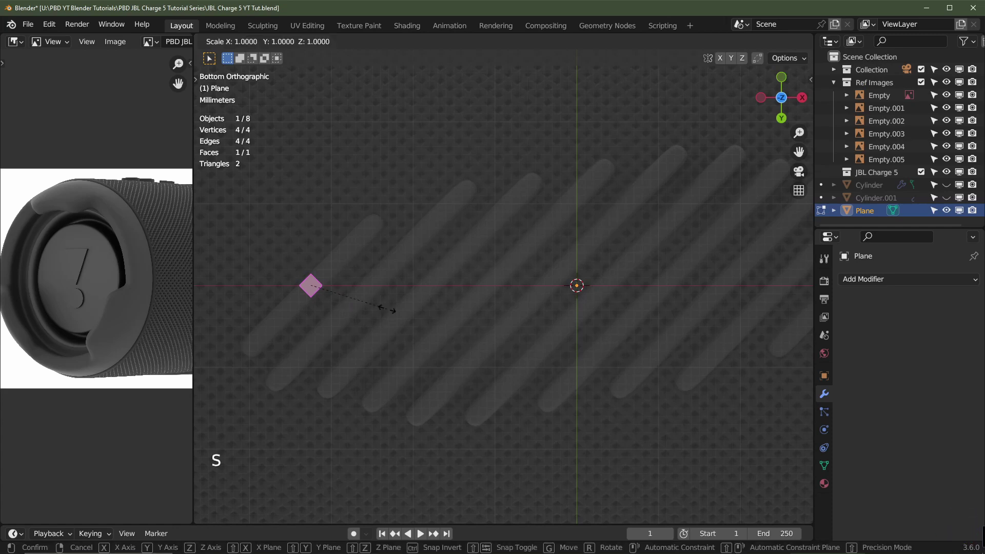
{"action": "key", "text": "x"}
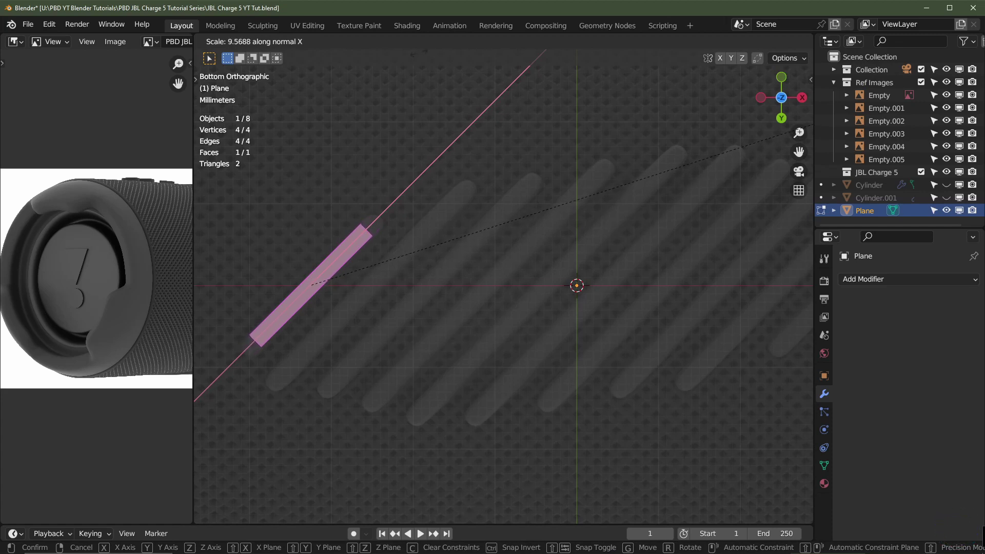
{"action": "key", "text": "x"}
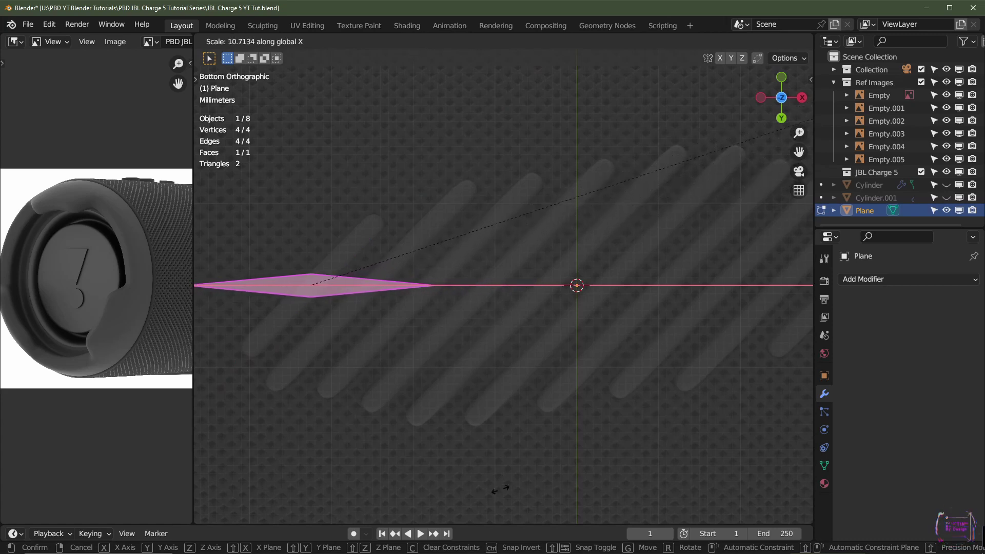
{"action": "key", "text": "Escape"}
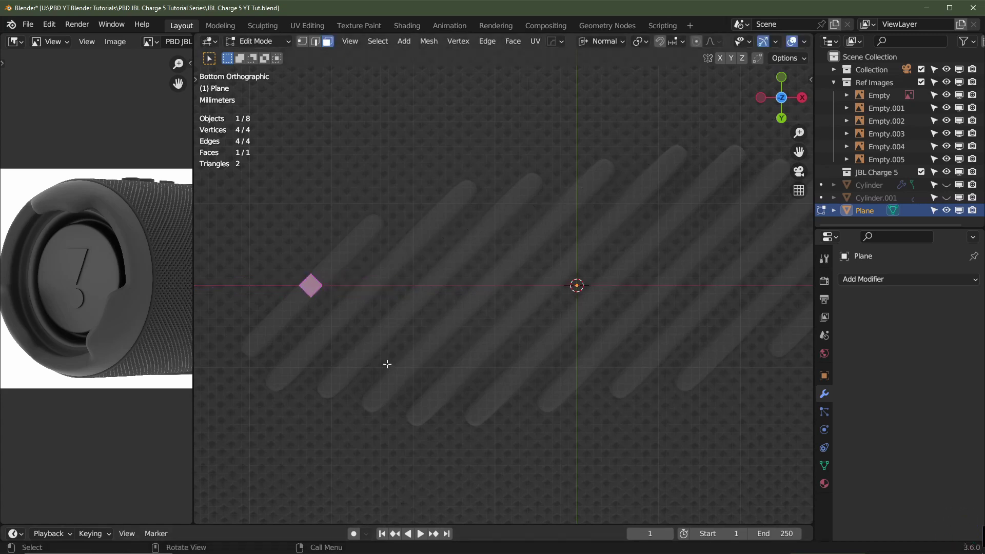
{"action": "key", "text": "s"}
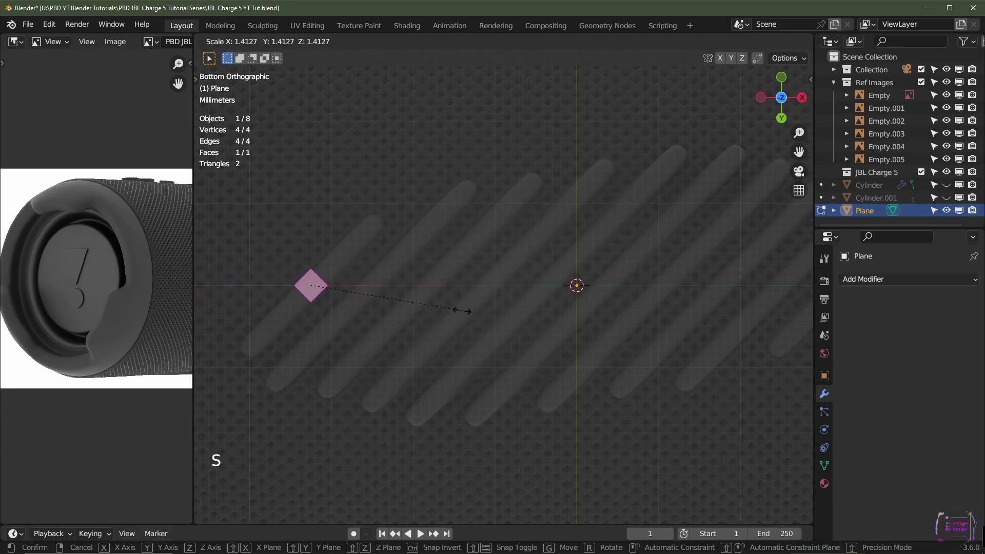
{"action": "right_click", "coordinate": [462, 310]}
Scale the face by 11.665 along its normal X axis to cover the length of the outermost rib
{"action": "key", "text": "s"}
{"action": "key", "text": "x"}
{"action": "key", "text": "x"}
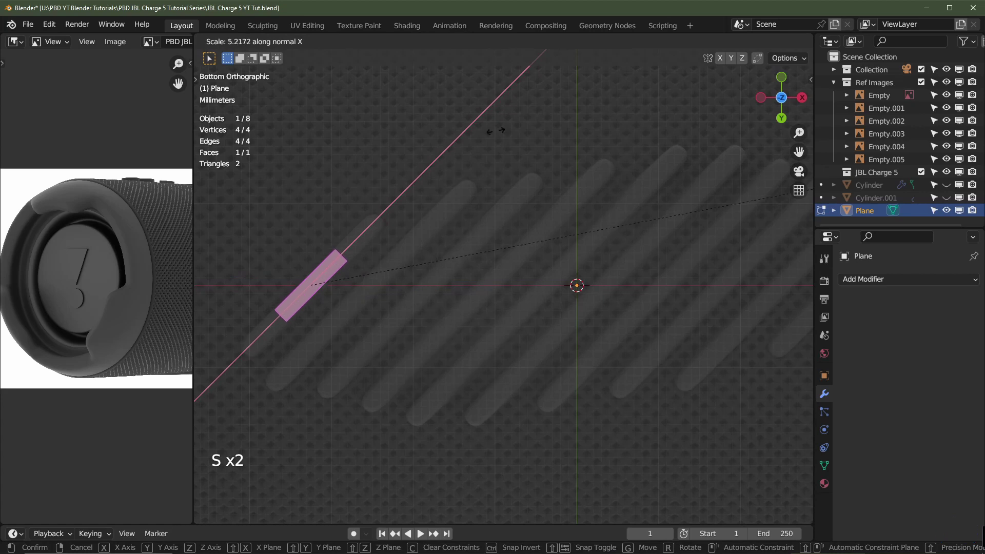
{"action": "left_click", "coordinate": [796, 293]}
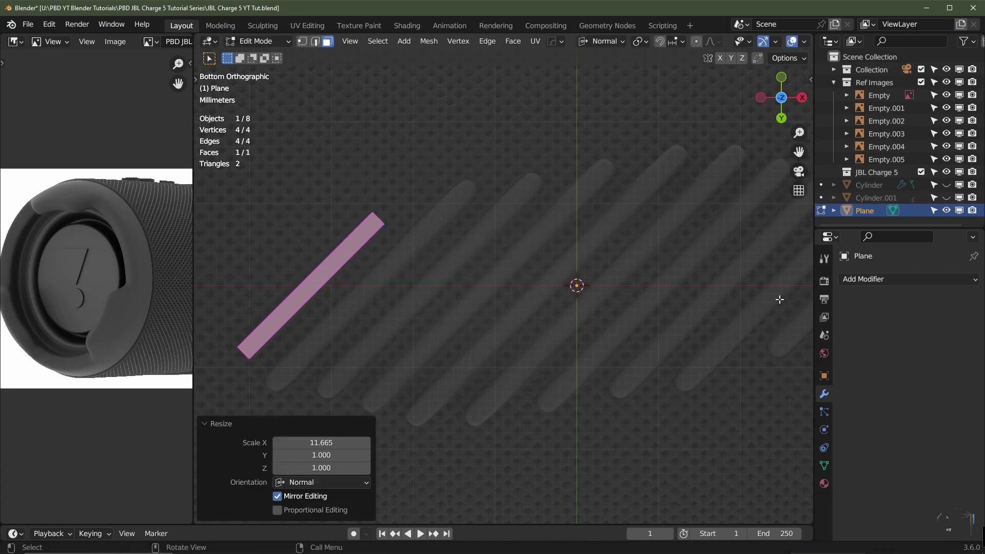
Duplicate the rib face in place and move the copy 0.007148 m along global X onto the second rib
{"action": "key", "text": "shift+d"}
{"action": "right_click", "coordinate": [536, 354]}
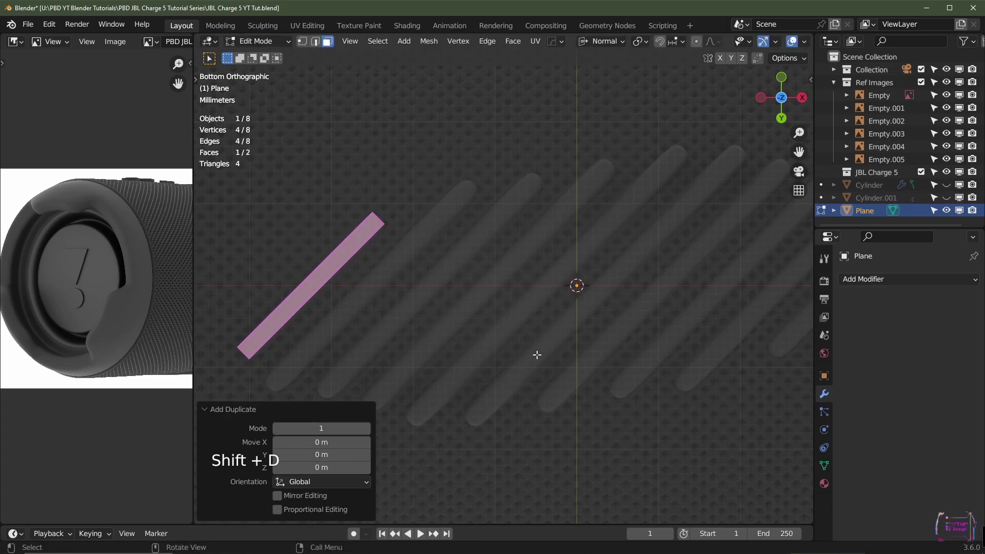
{"action": "key", "text": "g"}
{"action": "key", "text": "x"}
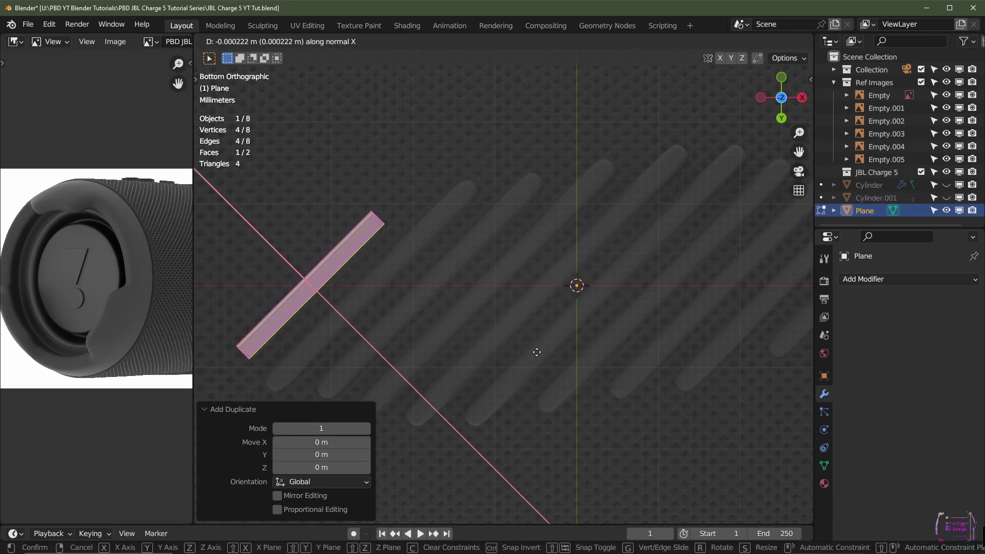
{"action": "key", "text": "x"}
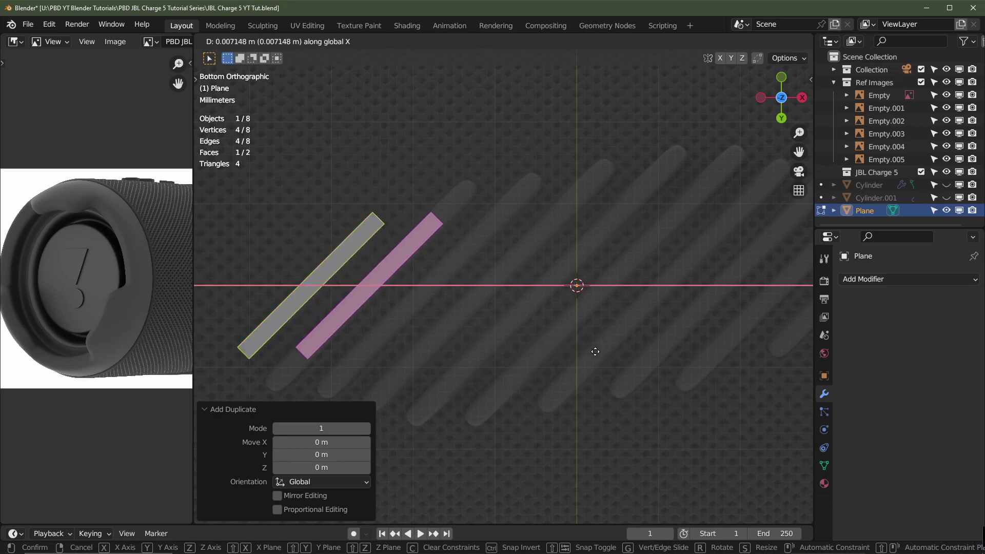
{"action": "left_click", "coordinate": [595, 351]}
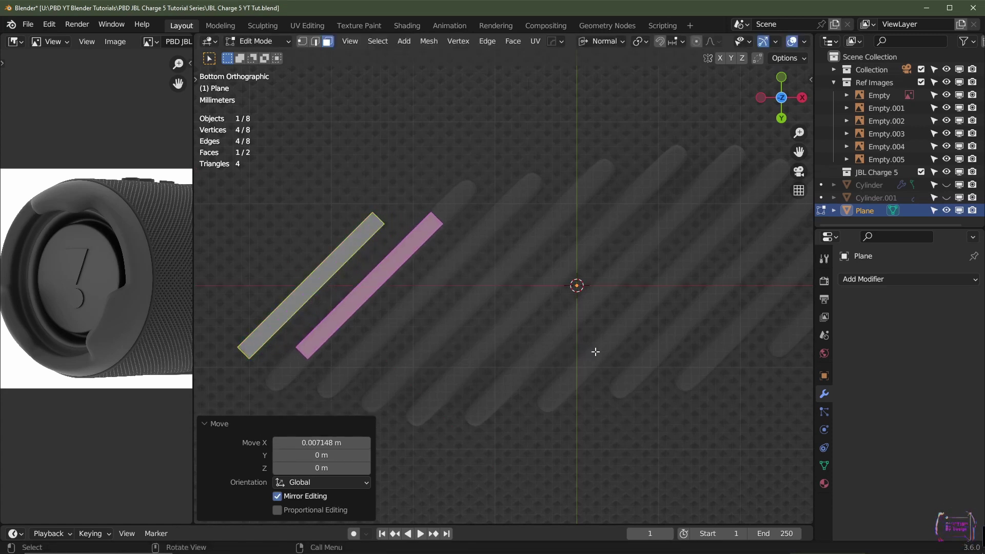
Scale the duplicated face by 1.51 along its normal Y axis to match the second rib's length
{"action": "key", "text": "s"}
{"action": "key", "text": "x"}
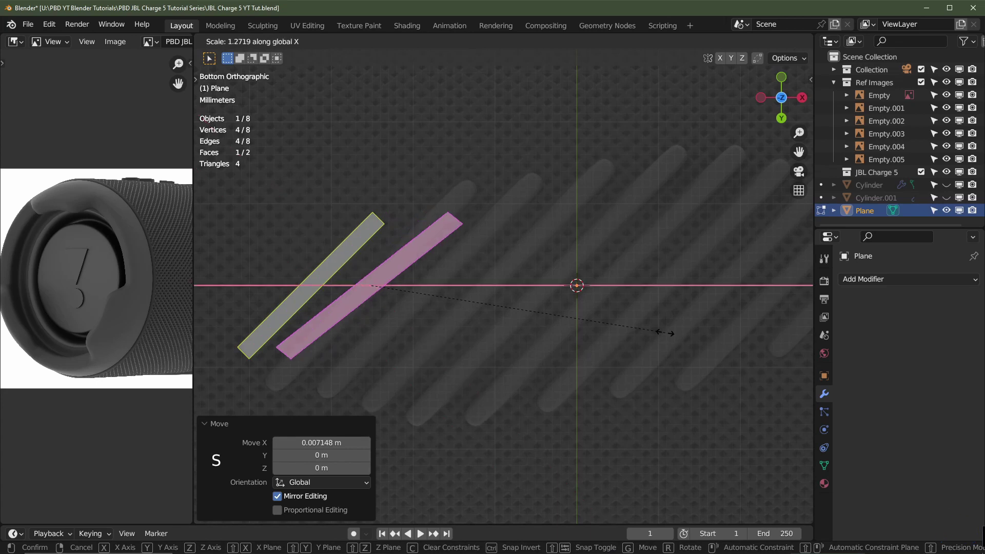
{"action": "key", "text": "y"}
{"action": "key", "text": "y"}
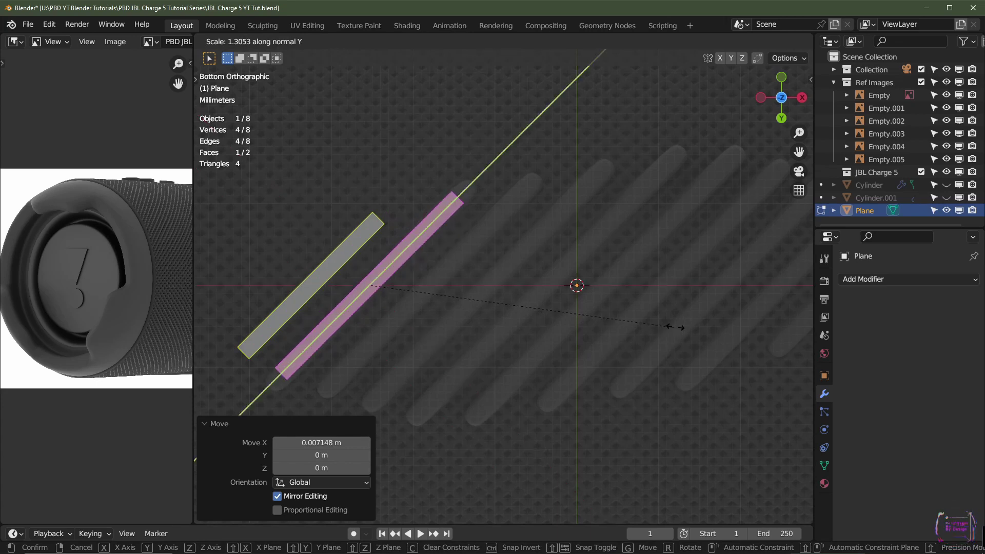
{"action": "left_click", "coordinate": [723, 309]}
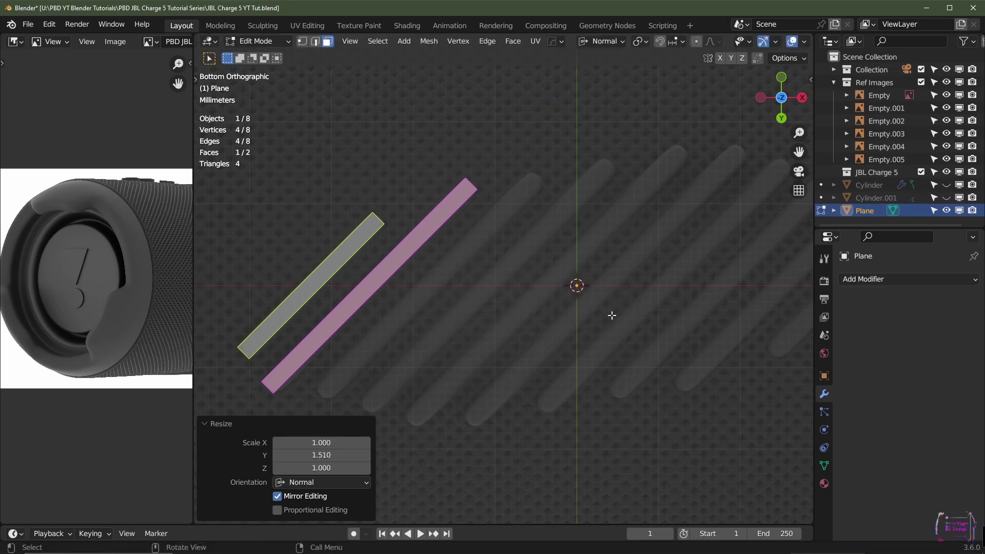
Duplicate the second rib face 0.007085 m along global X onto the third rib and scale it by 1.071 along its normal Y
{"action": "key", "text": "shift+d"}
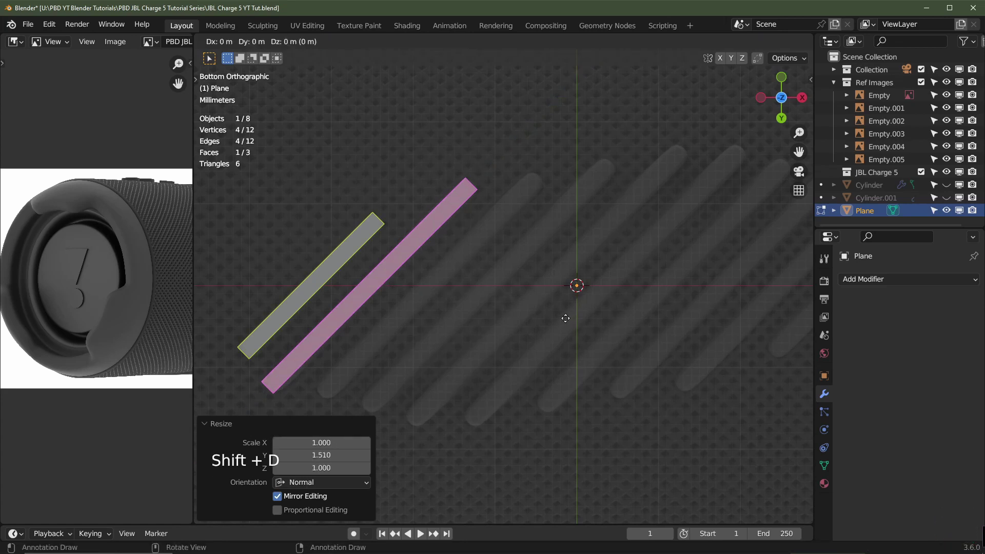
{"action": "key", "text": "x"}
{"action": "key", "text": "x"}
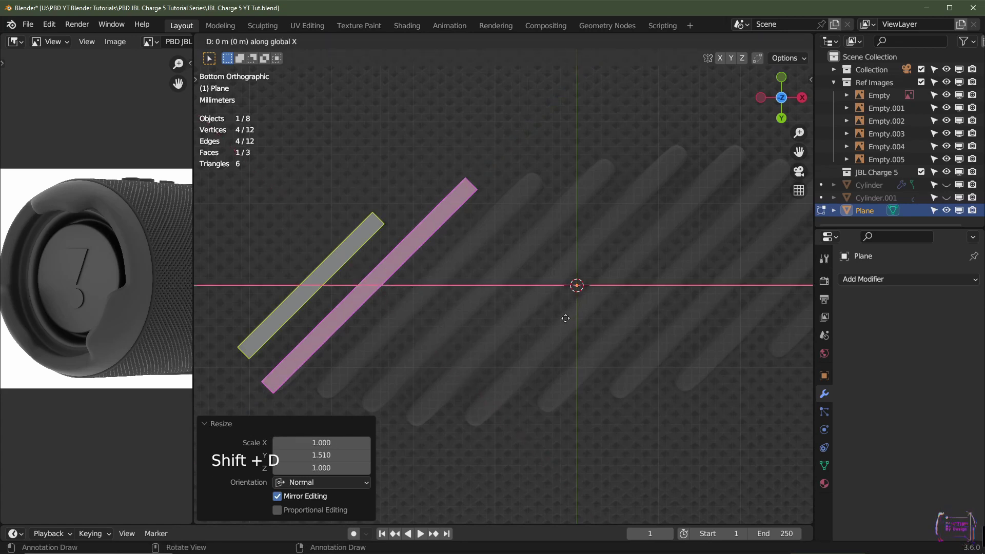
{"action": "left_click", "coordinate": [623, 316]}
{"action": "key", "text": "s"}
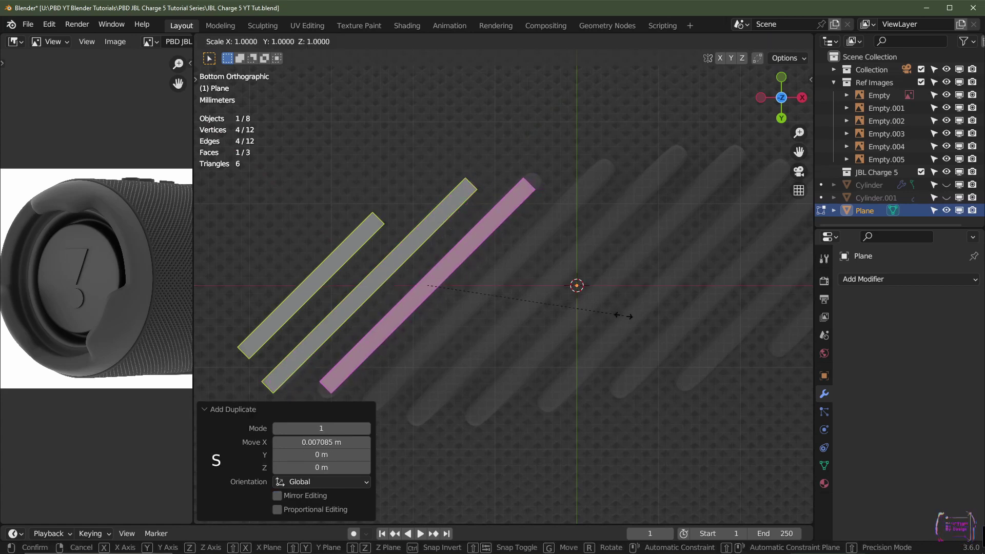
{"action": "key", "text": "y"}
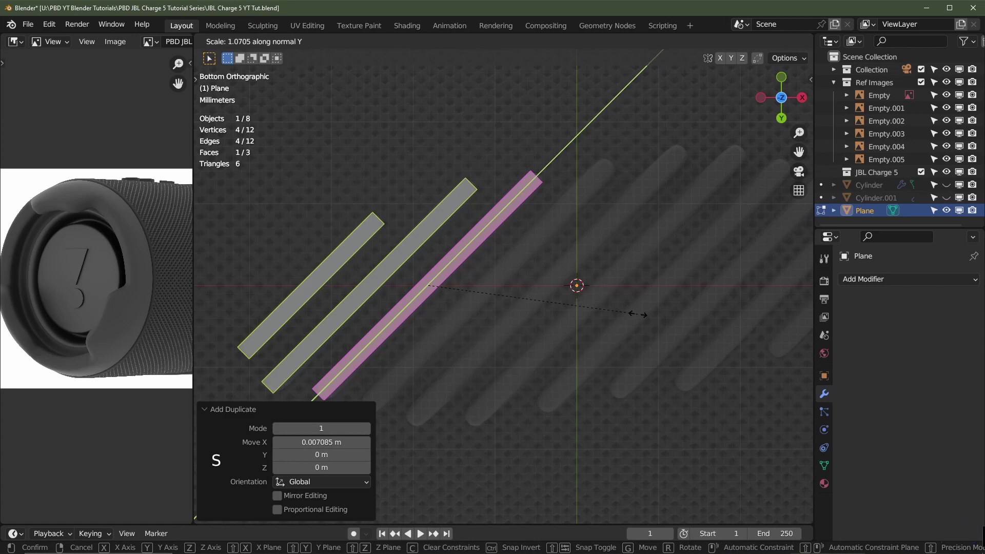
{"action": "left_click", "coordinate": [636, 314]}
Duplicate the third rib face 0.007461 m along global X onto the fourth rib and scale it by about 1.118 along its normal Y
{"action": "middle_click_drag", "start_coordinate": [626, 318], "coordinate": [521, 276], "text": "shift"}
{"action": "key", "text": "shift+d"}
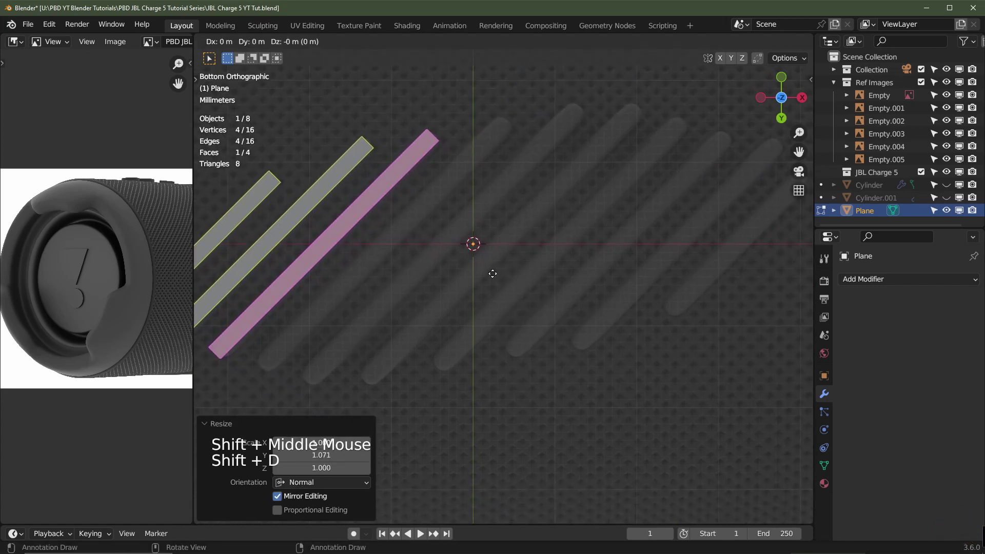
{"action": "key", "text": "x"}
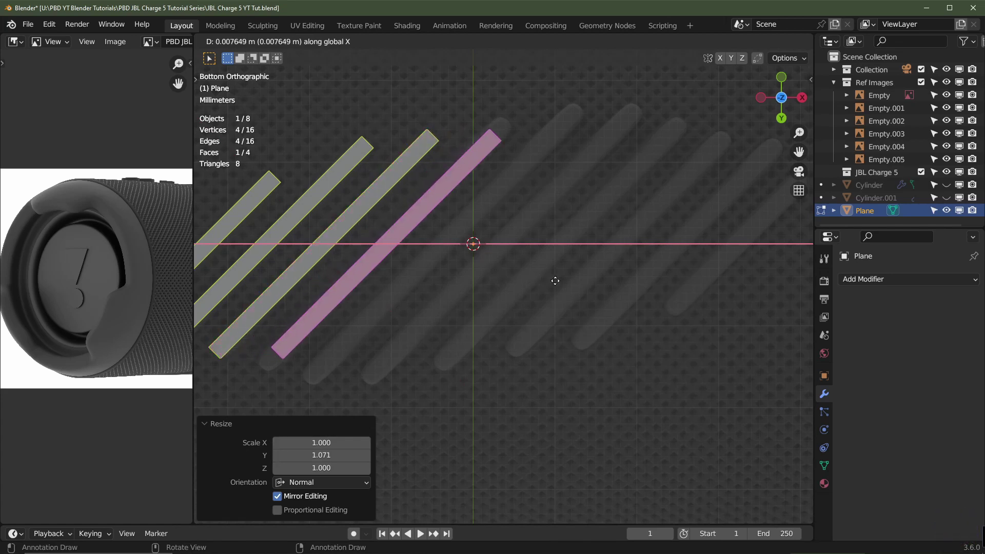
{"action": "left_click", "coordinate": [555, 281]}
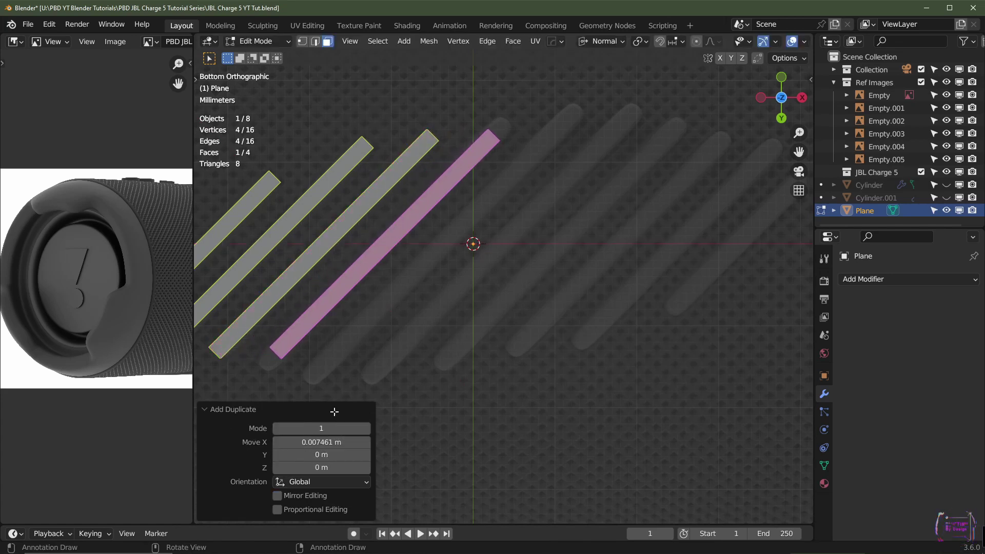
{"action": "left_click", "coordinate": [214, 414]}
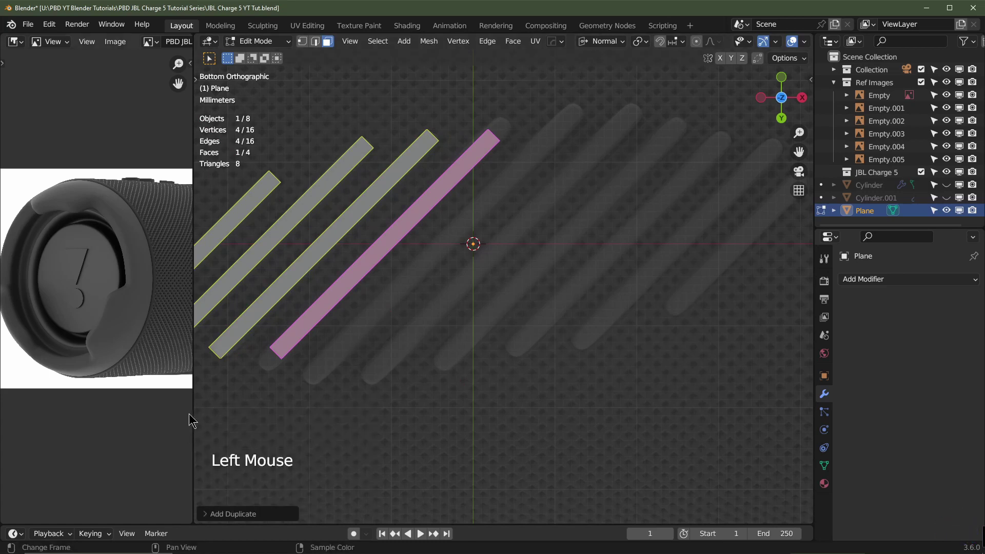
{"action": "left_click_drag", "start_coordinate": [192, 421], "coordinate": [114, 409]}
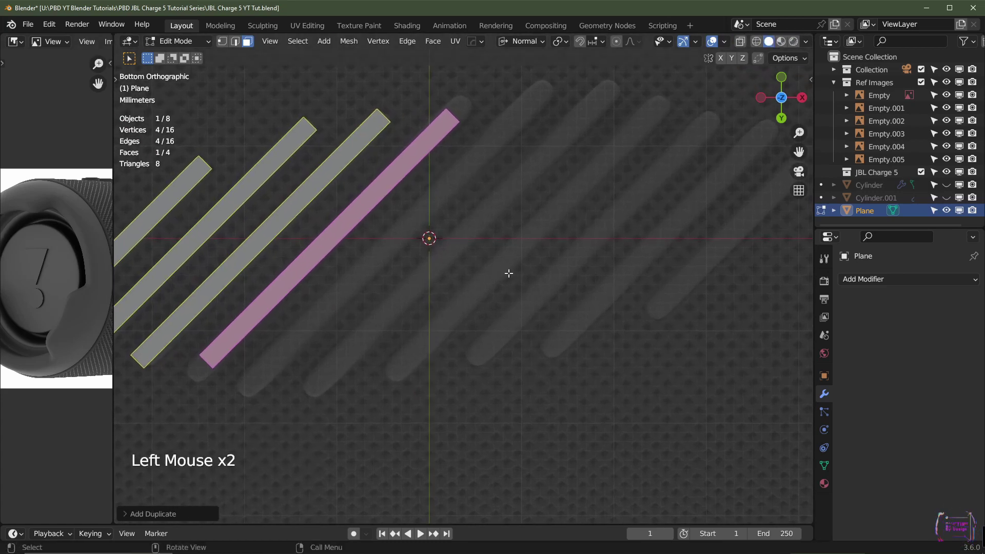
{"action": "key", "text": "s"}
{"action": "key", "text": "y"}
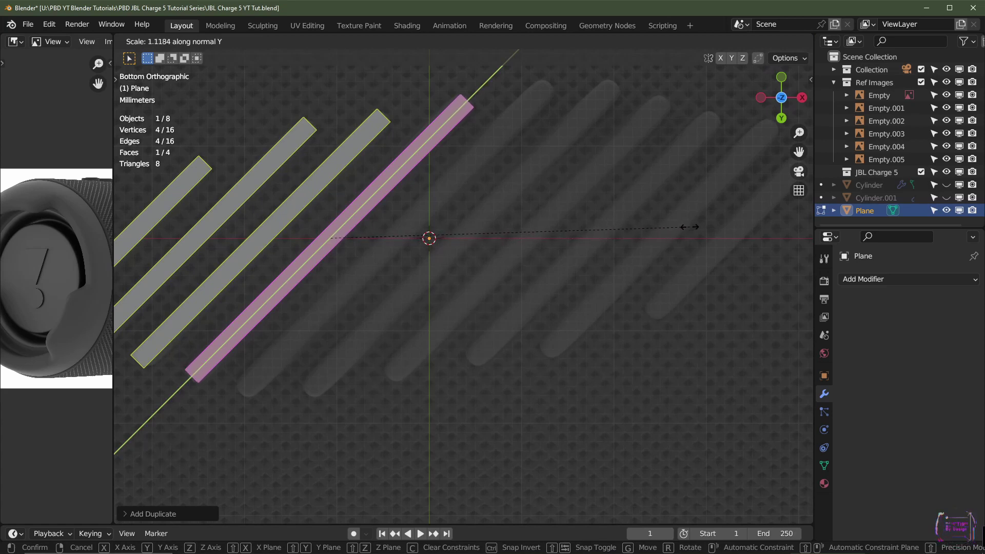
{"action": "left_click", "coordinate": [689, 227]}
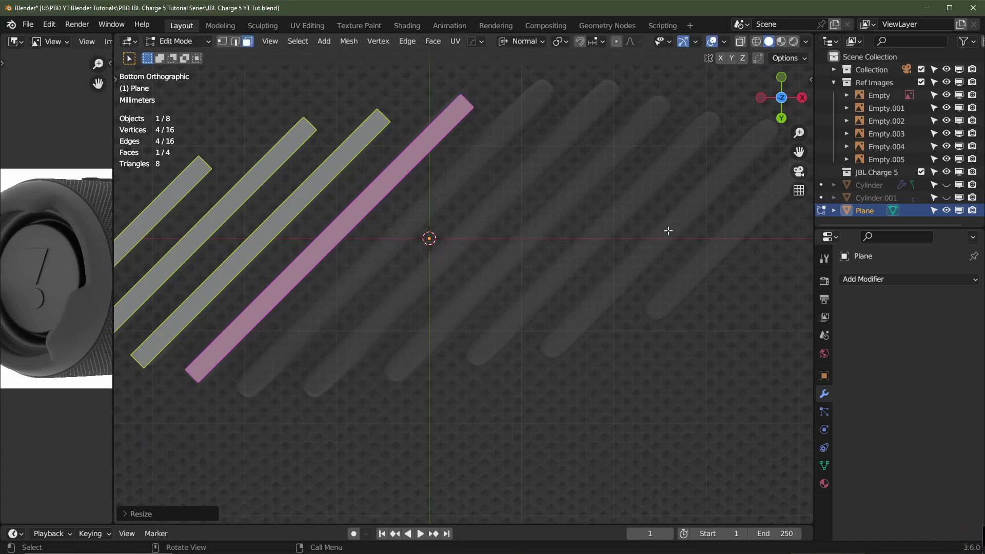
Duplicate the fourth rib face about 0.007 m along global X onto the fifth rib and lengthen it along its normal Y to match
{"action": "key", "text": "shift"}
{"action": "key", "text": "shift+d"}
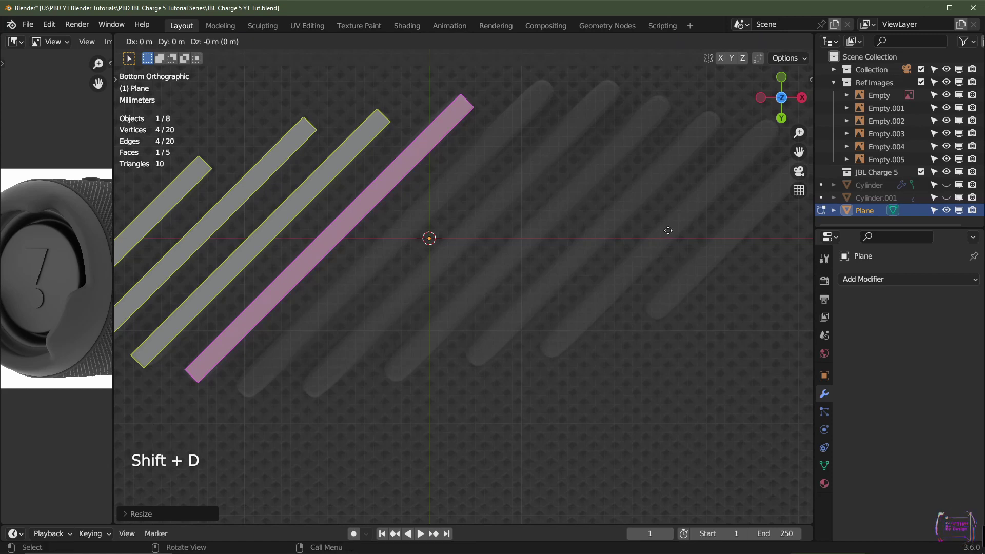
{"action": "key", "text": "x"}
{"action": "key", "text": "x"}
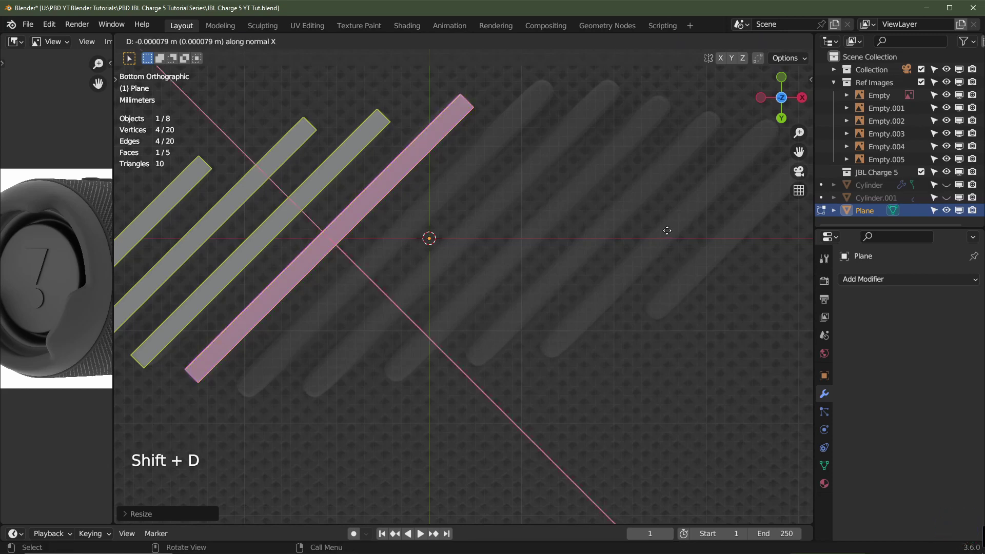
{"action": "key", "text": "x"}
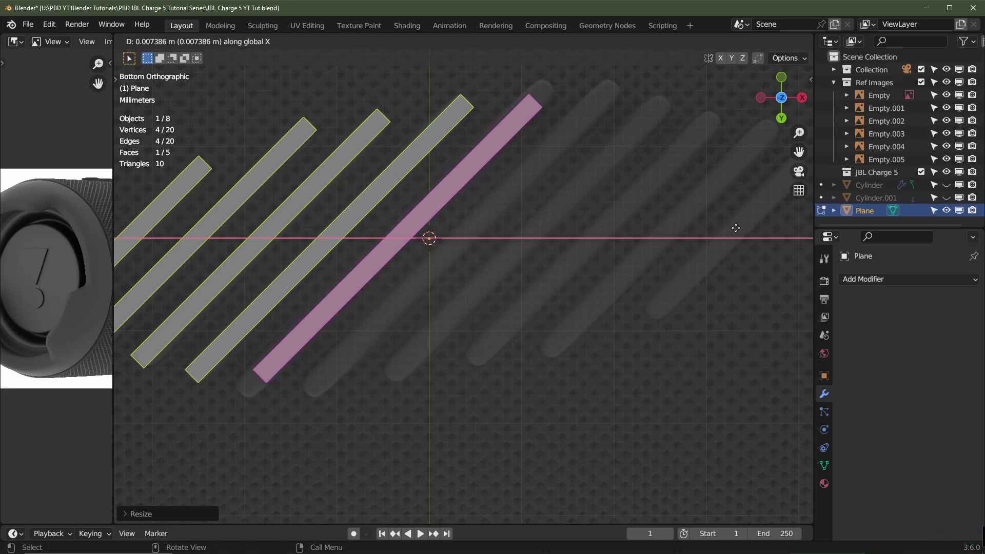
{"action": "left_click", "coordinate": [734, 228]}
{"action": "key", "text": "s"}
{"action": "key", "text": "y"}
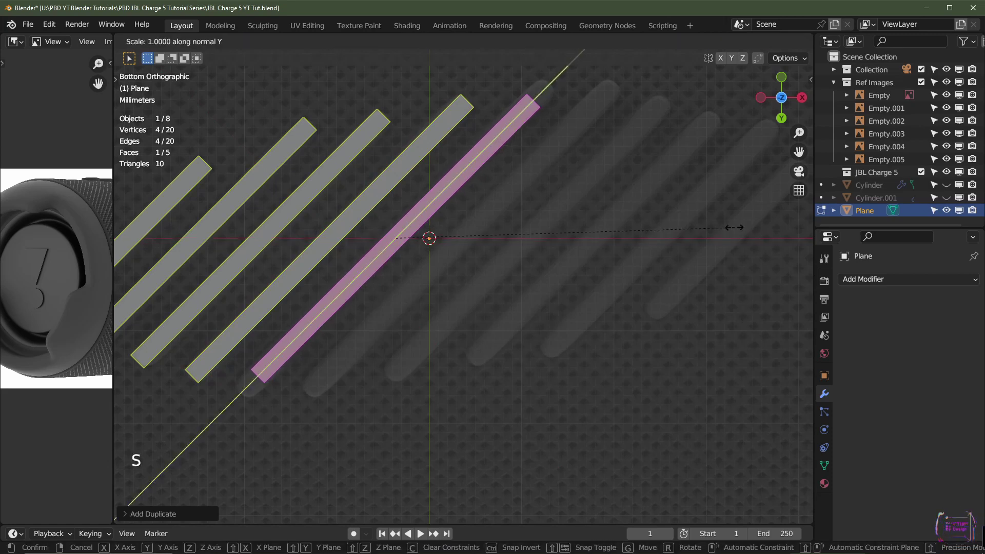
{"action": "left_click", "coordinate": [769, 215]}
Duplicate the fifth rib face about 0.007 m along global X onto the sixth rib of the reference image
{"action": "scroll", "coordinate": [769, 215], "scroll_direction": "down", "scroll_amount": 1}
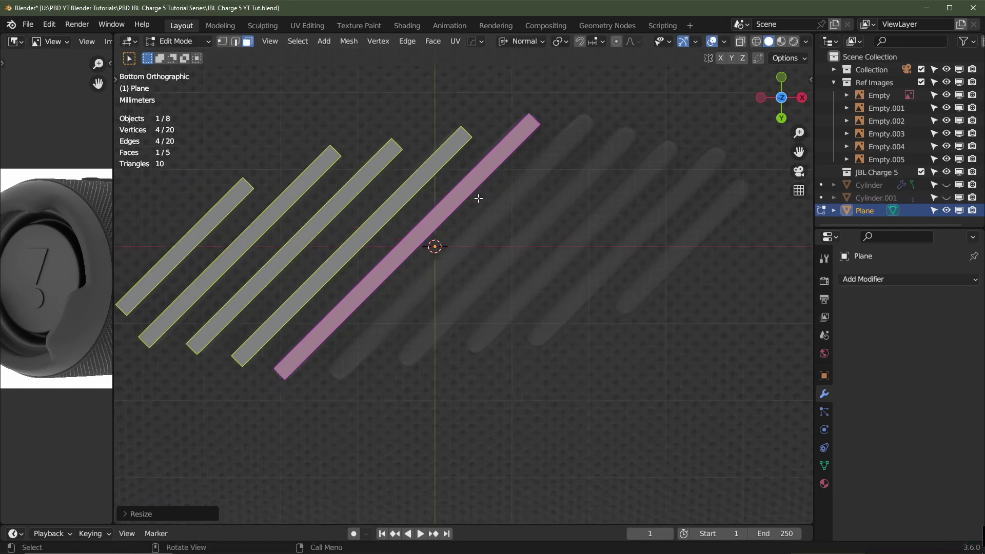
{"action": "key", "text": "shift"}
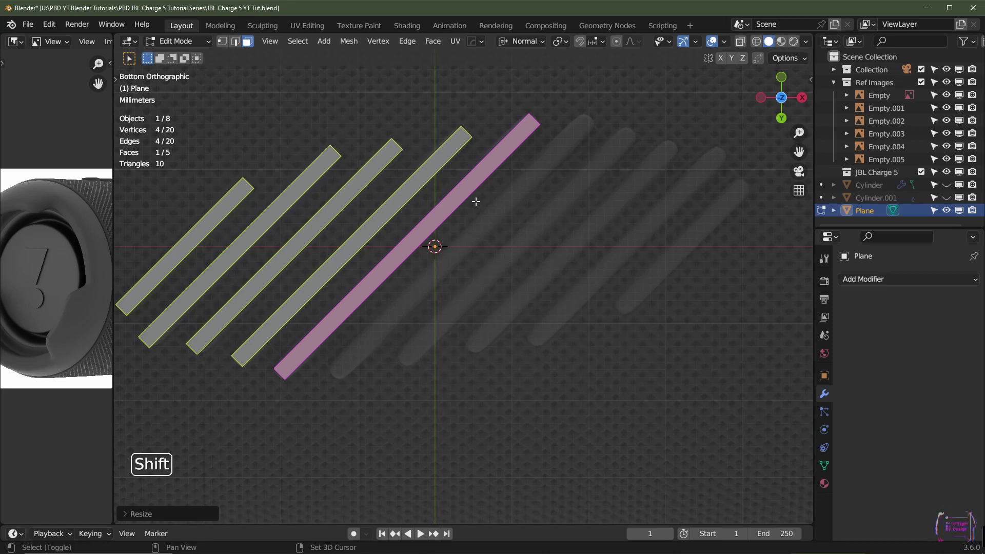
{"action": "key", "text": "shift+d"}
{"action": "key", "text": "x"}
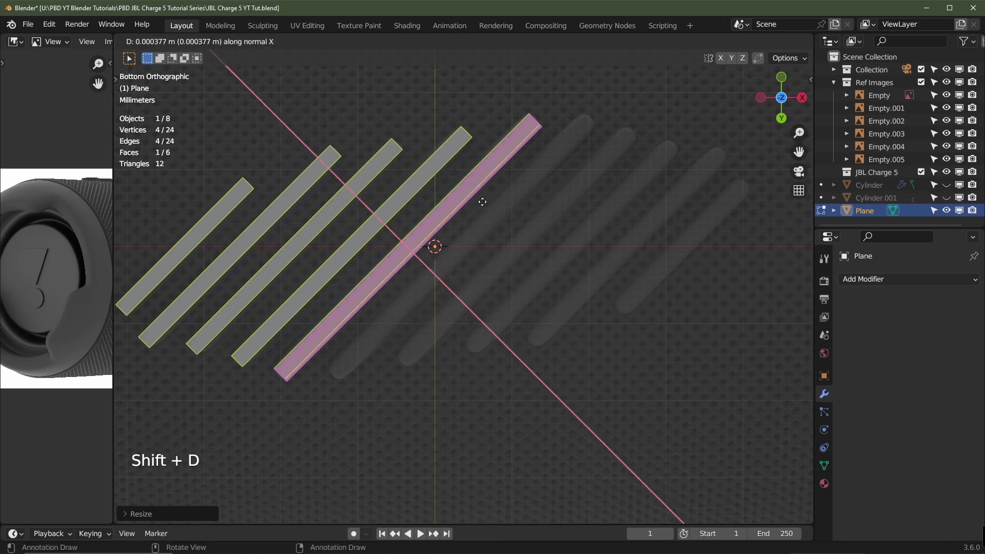
{"action": "key", "text": "x"}
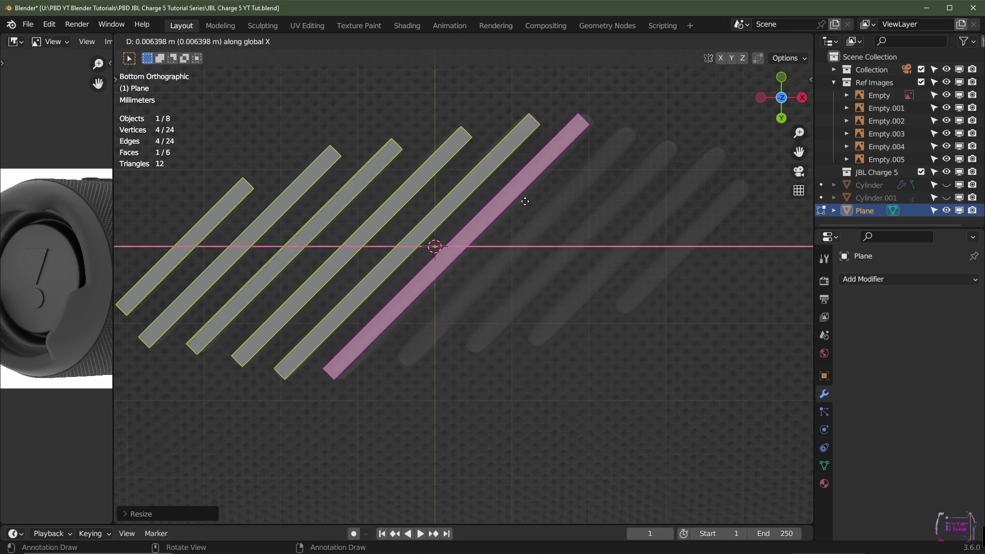
{"action": "left_click", "coordinate": [531, 201]}
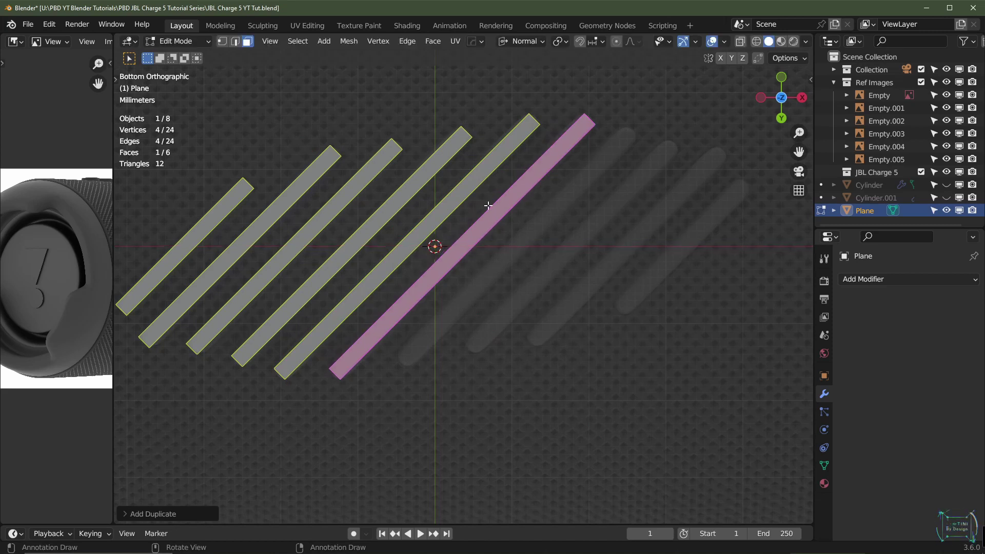
Duplicate the fourth rib face and move the copy about 0.0215 m along global X onto the seventh rib
{"action": "left_click", "coordinate": [383, 213]}
{"action": "key", "text": "shift+d"}
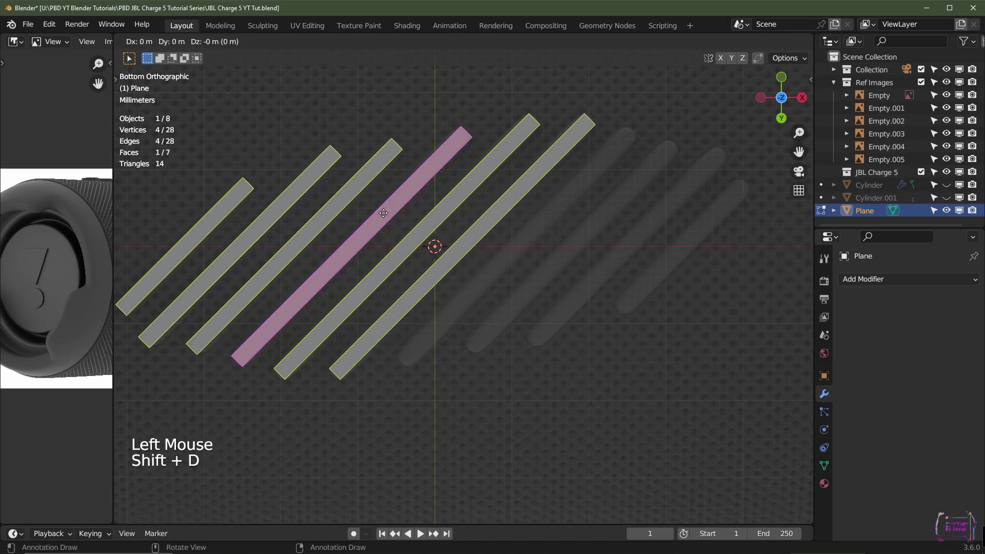
{"action": "key", "text": "x"}
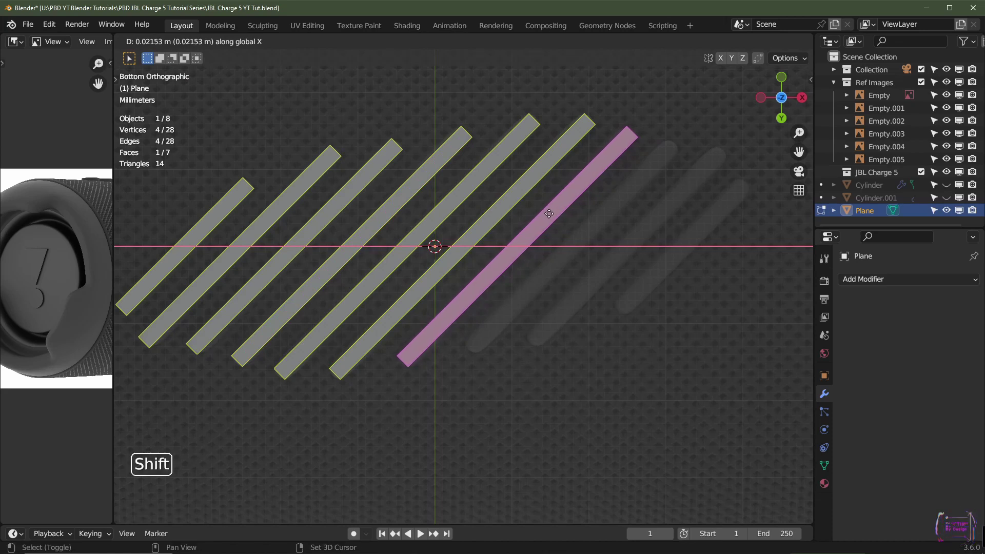
{"action": "left_click", "coordinate": [549, 213]}
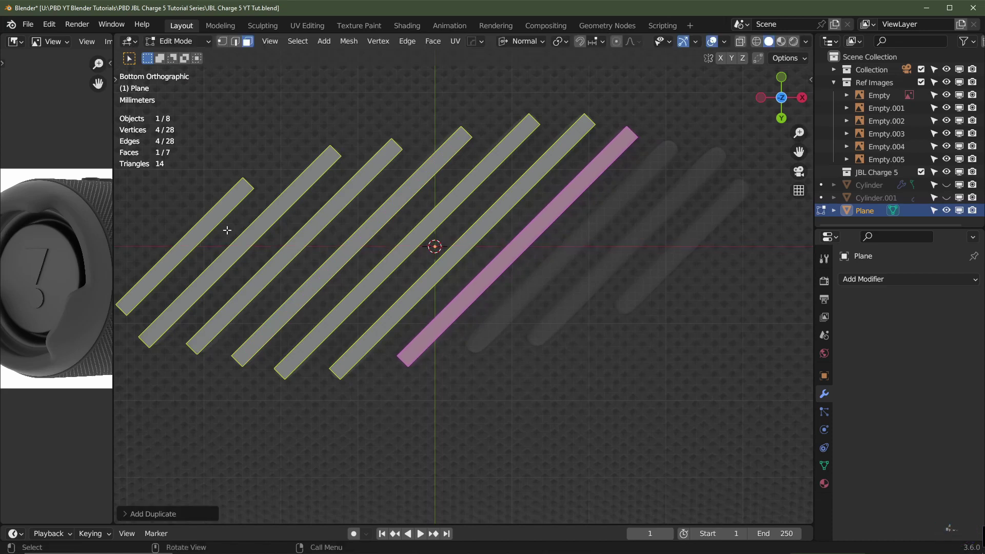
Duplicate the third rib face and move the copy about 0.036 m along global X onto the eighth rib
{"action": "left_click", "coordinate": [334, 202]}
{"action": "key", "text": "shift"}
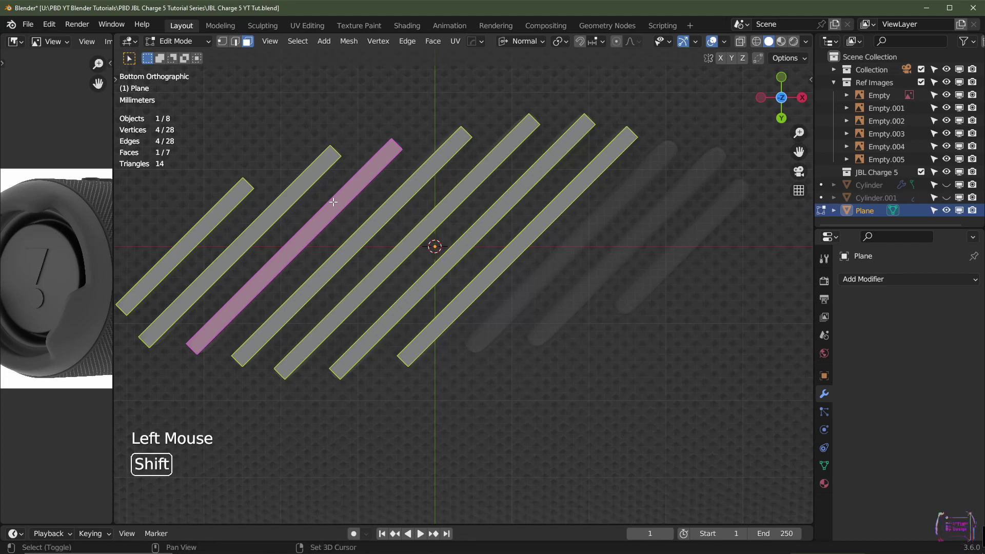
{"action": "key", "text": "shift+d"}
{"action": "key", "text": "x"}
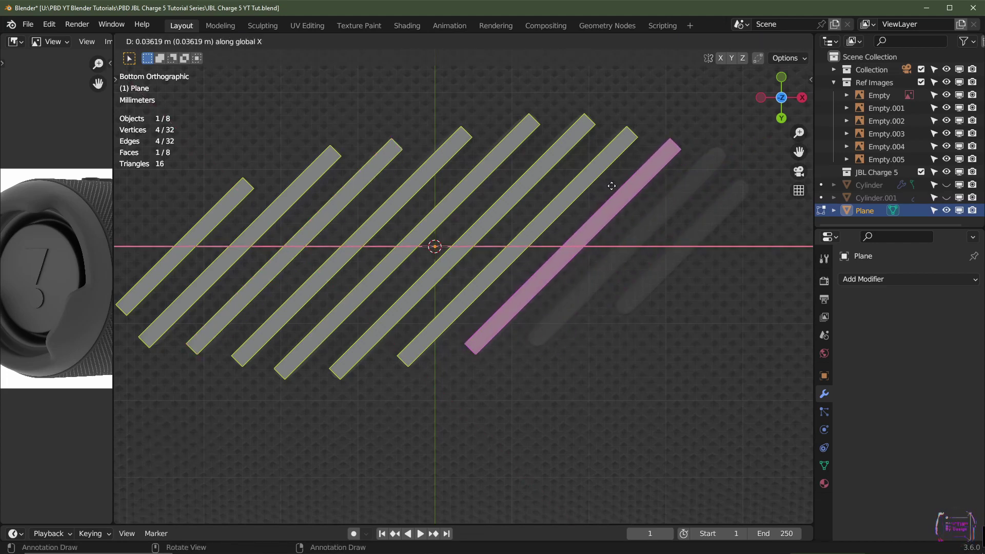
{"action": "left_click", "coordinate": [611, 186]}
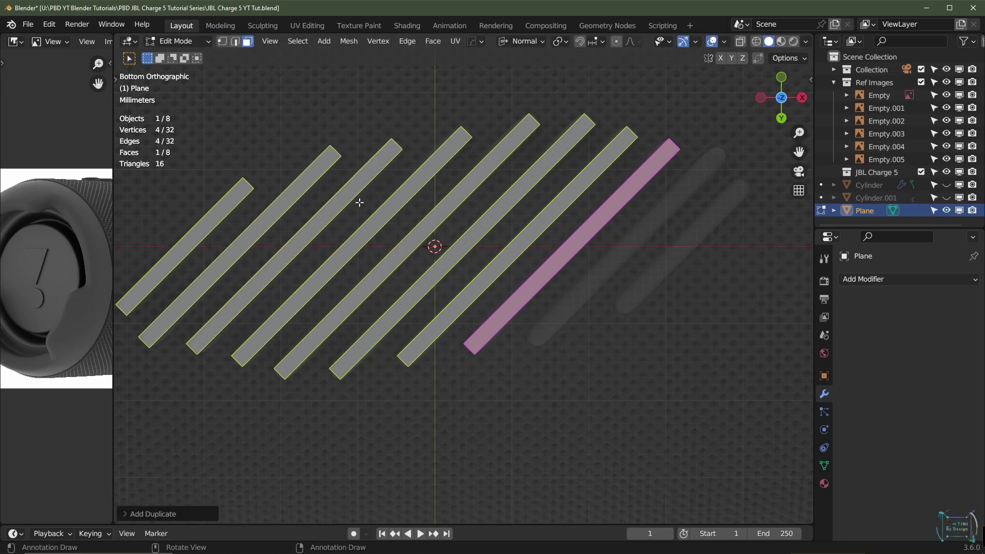
Duplicate the second rib face and move the copy about 0.05 m along global X onto the ninth rib
{"action": "left_click", "coordinate": [277, 213]}
{"action": "key", "text": "shift+d"}
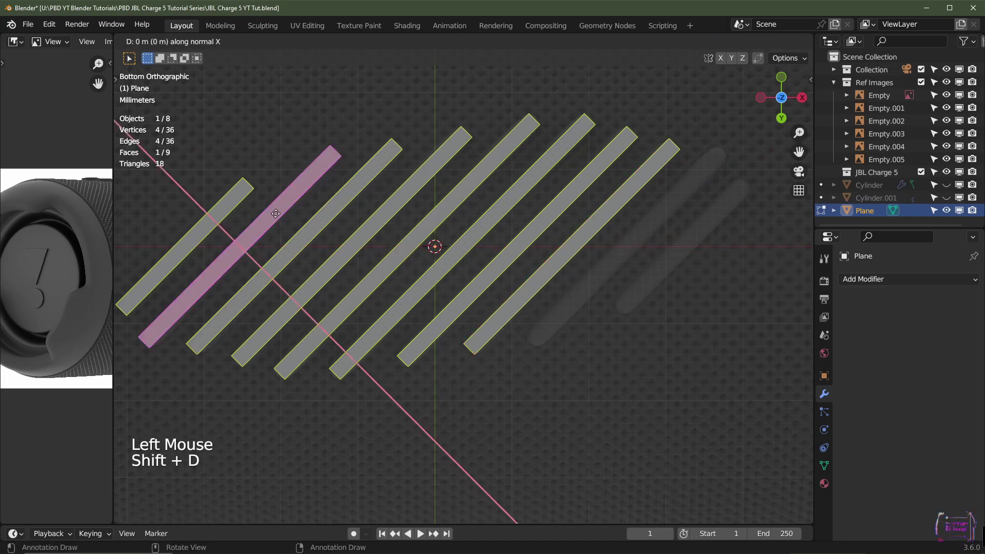
{"action": "key", "text": "x"}
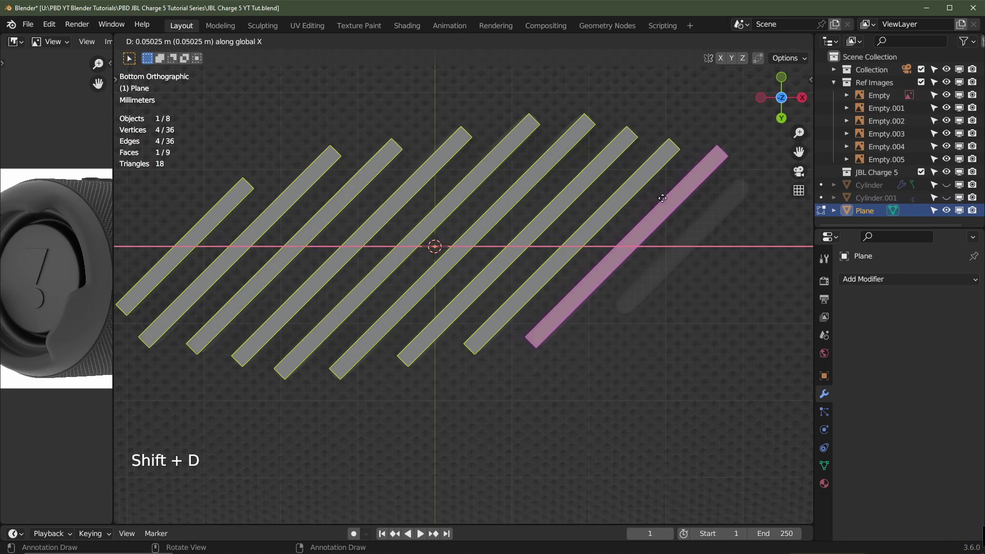
{"action": "left_click", "coordinate": [662, 199]}
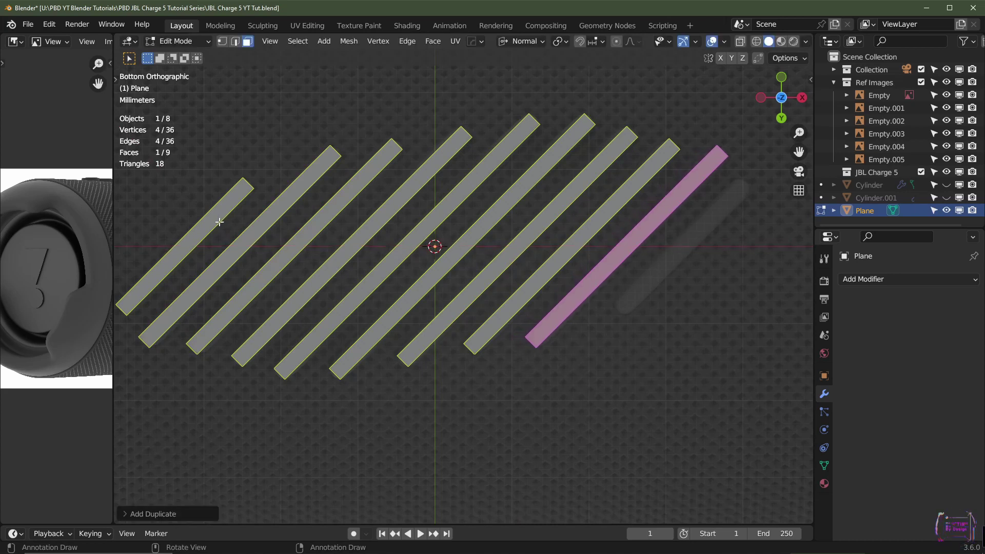
Duplicate the short outermost rib face and move the copy along global X onto the tenth rib at the opposite end
{"action": "left_click", "coordinate": [219, 221]}
{"action": "key", "text": "shift+d"}
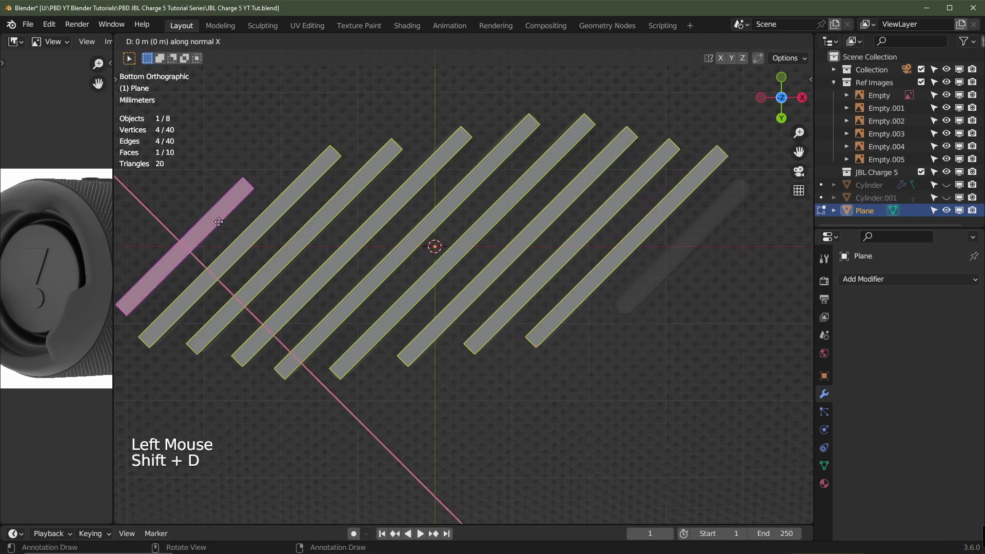
{"action": "left_click", "coordinate": [715, 210]}
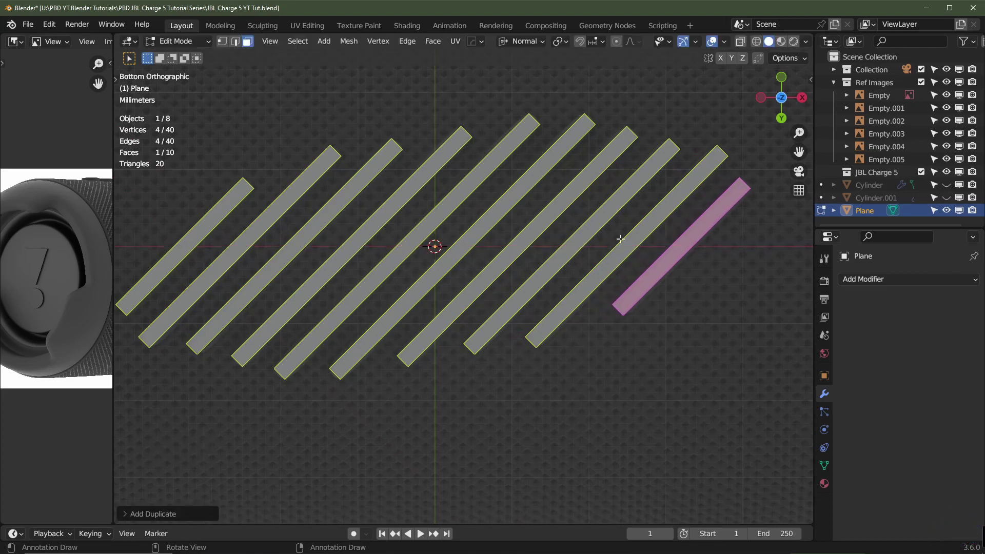
Return to Object Mode and unhide Cylinder and Cylinder.001, with the model shown in front orthographic view
{"action": "key", "text": "Tab"}
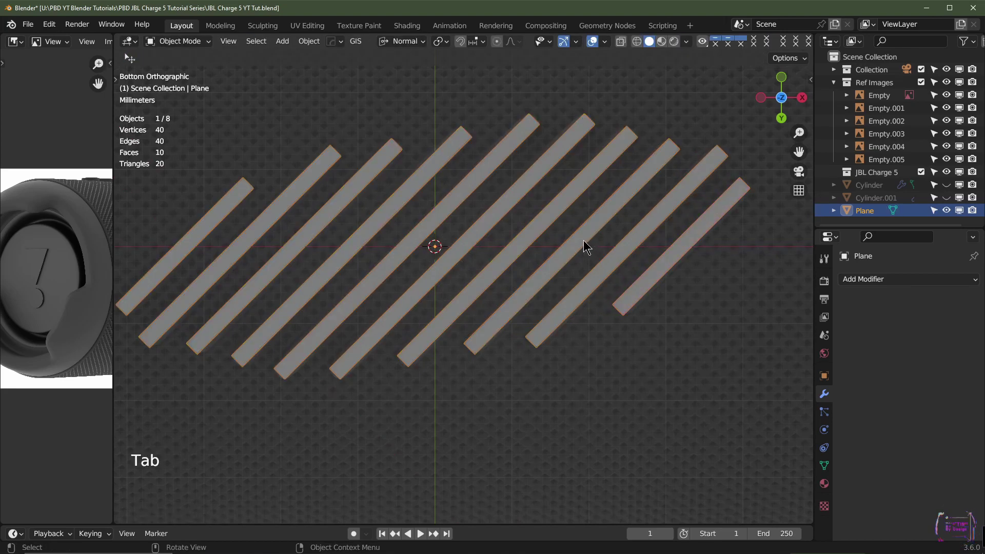
{"action": "key", "text": "KP_1"}
{"action": "scroll", "coordinate": [582, 241], "scroll_direction": "down", "scroll_amount": 2}
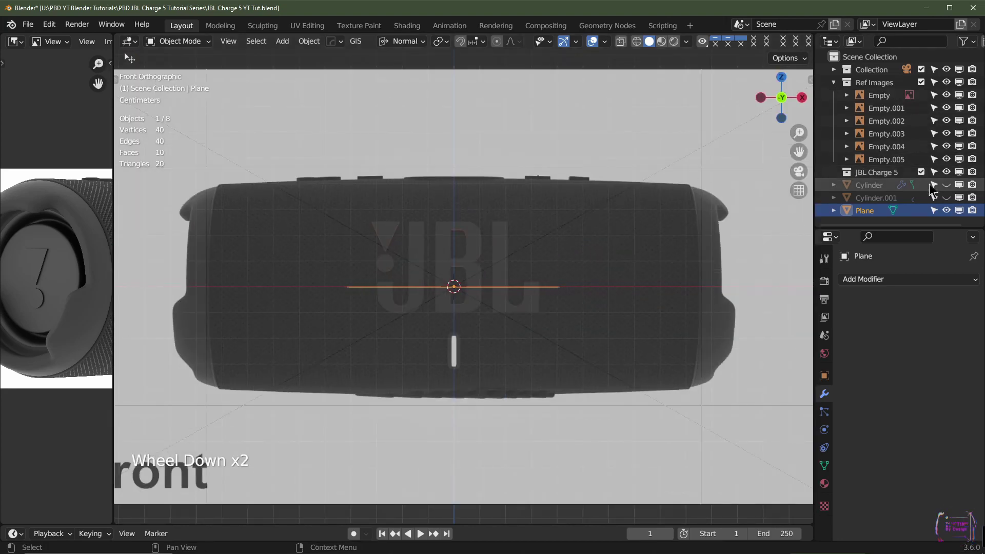
{"action": "middle_click", "coordinate": [936, 200]}
{"action": "left_click", "coordinate": [946, 198]}
{"action": "left_click", "coordinate": [946, 184]}
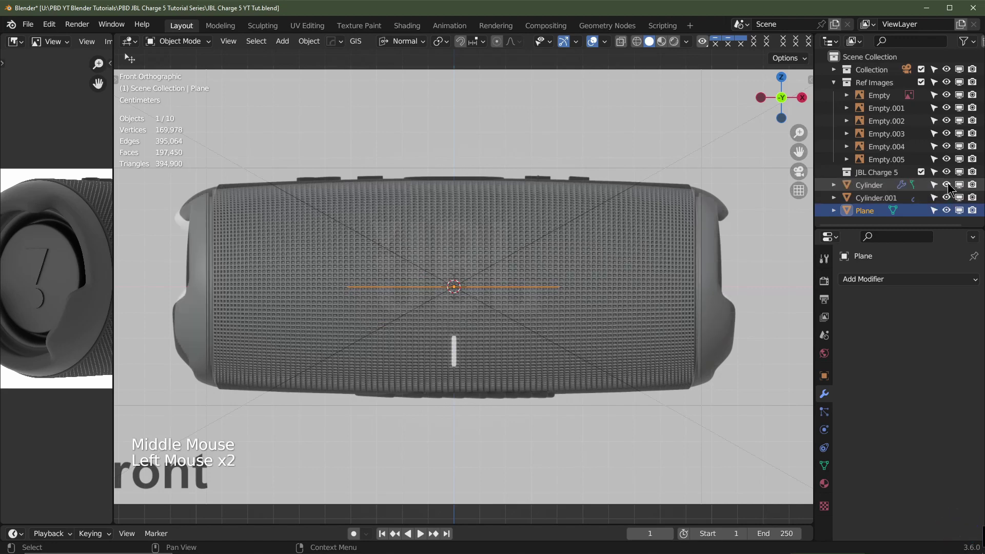
{"action": "scroll", "coordinate": [550, 308], "scroll_direction": "up", "scroll_amount": 1}
{"action": "middle_click_drag", "start_coordinate": [550, 308], "coordinate": [473, 282], "text": "shift"}
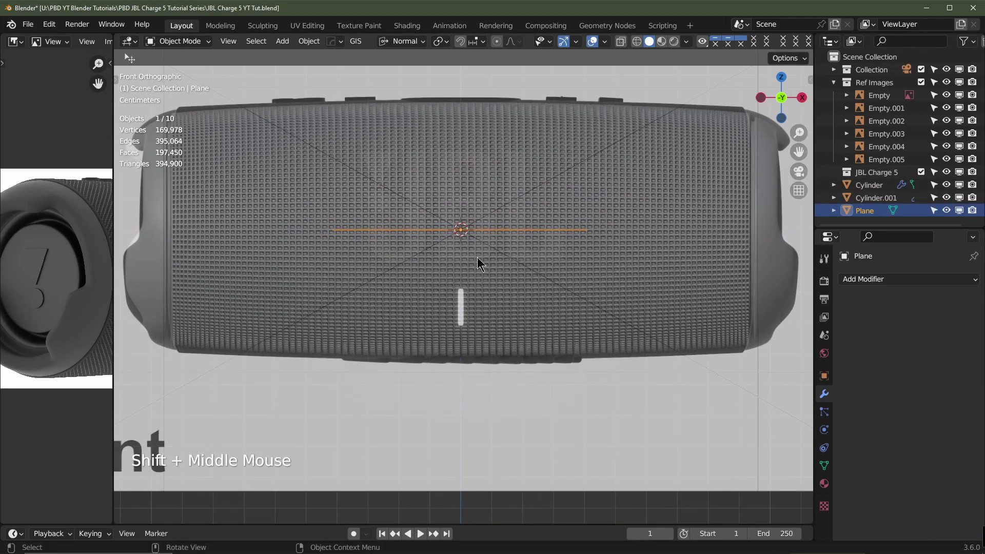
Move the rib plane object down about 0.04 m along Z to the underside of the speaker body
{"action": "key", "text": "g"}
{"action": "key", "text": "z"}
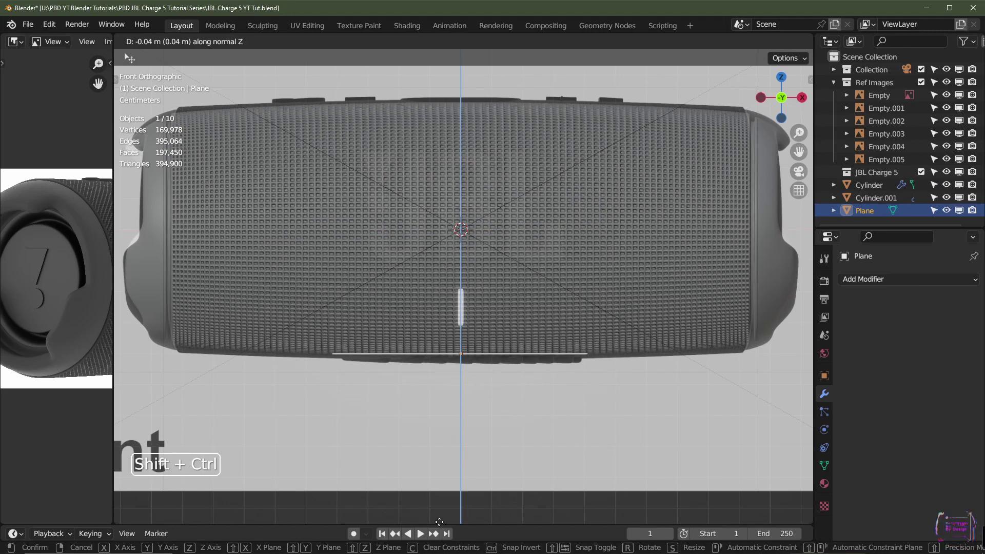
{"action": "left_click", "coordinate": [439, 522]}
{"action": "middle_click_drag", "start_coordinate": [468, 505], "coordinate": [492, 312], "text": "shift"}
{"action": "scroll", "coordinate": [528, 323], "scroll_direction": "up", "scroll_amount": 2}
In Edit Mode, extrude all ten rib faces straight down to just past the foot's lower edge in the front reference image
{"action": "key", "text": "Tab"}
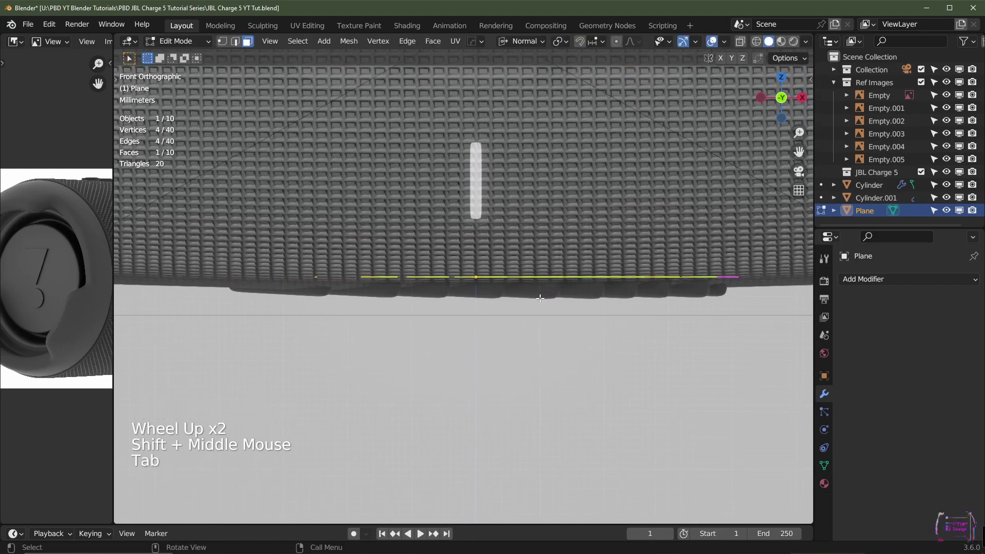
{"action": "middle_click_drag", "start_coordinate": [572, 307], "coordinate": [563, 306]}
{"action": "scroll", "coordinate": [563, 306], "scroll_direction": "down", "scroll_amount": 2}
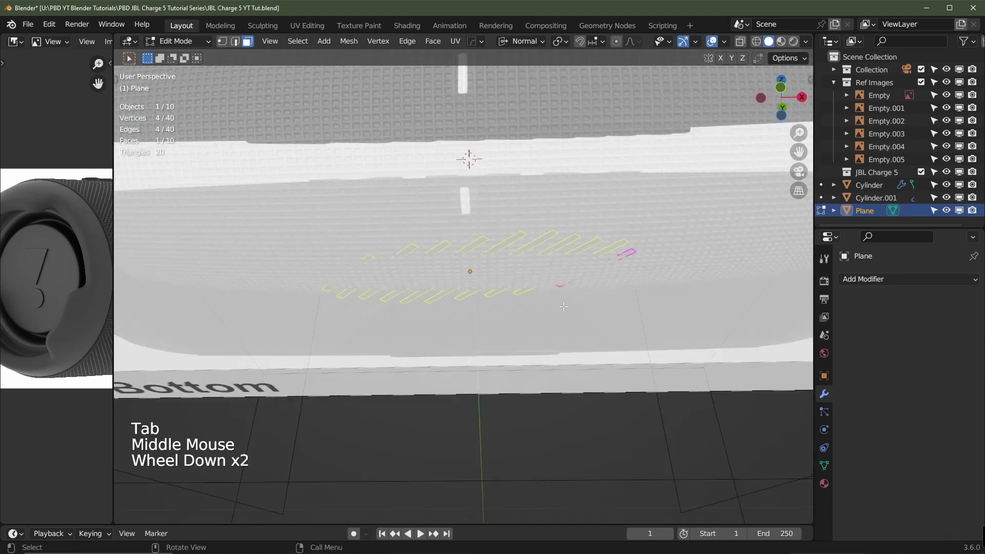
{"action": "key", "text": "a"}
{"action": "key", "text": "a"}
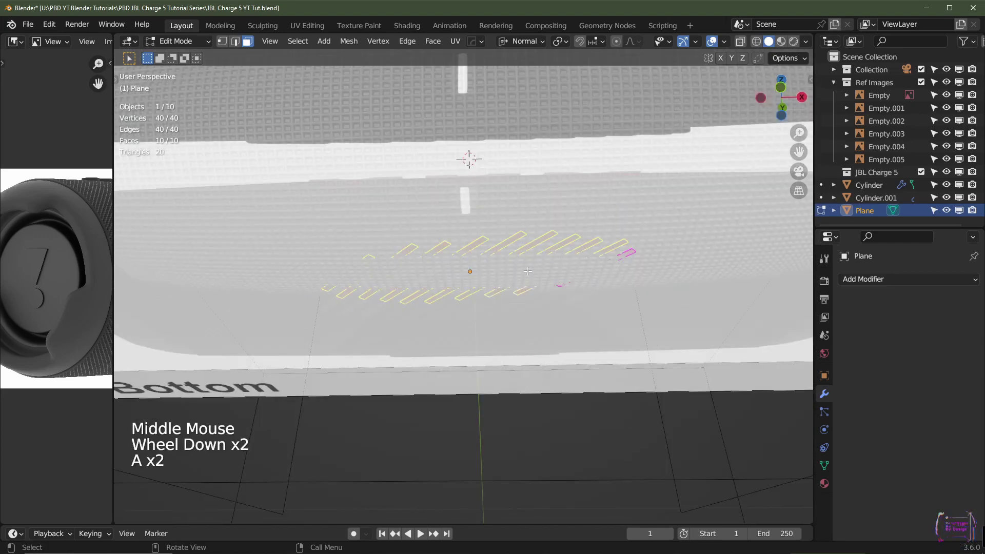
{"action": "key", "text": "1"}
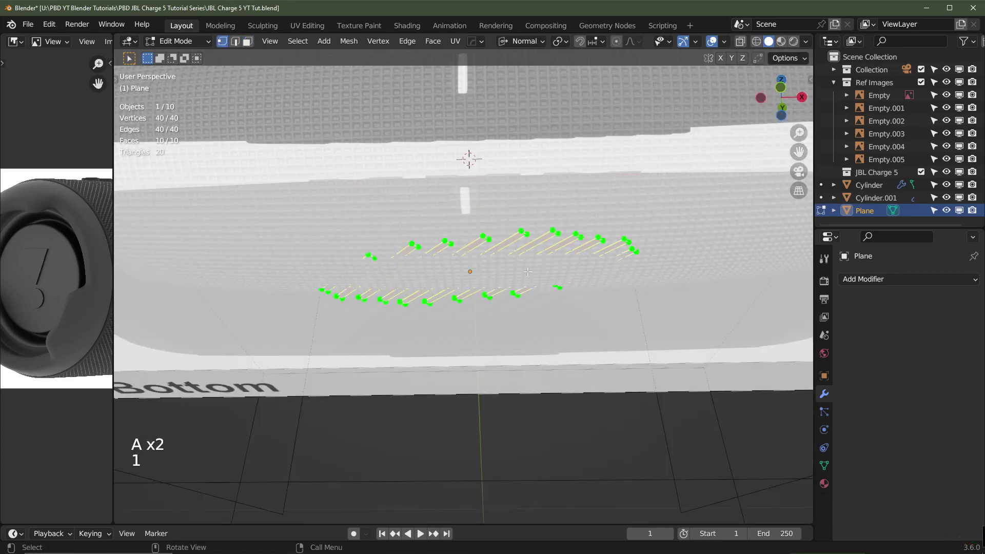
{"action": "key", "text": "KP_1"}
{"action": "scroll", "coordinate": [538, 302], "scroll_direction": "up", "scroll_amount": 2}
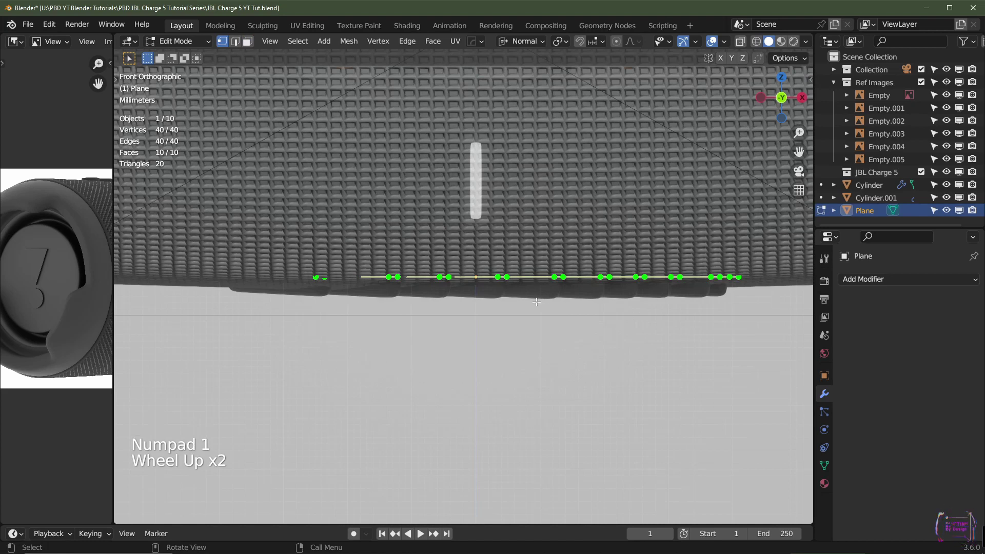
{"action": "key", "text": "e"}
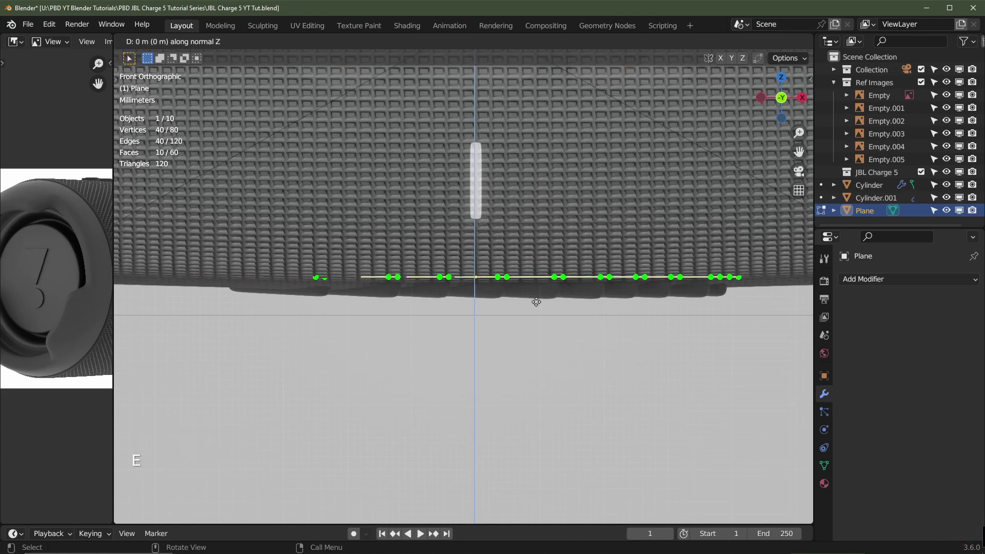
{"action": "key", "text": "ctrl"}
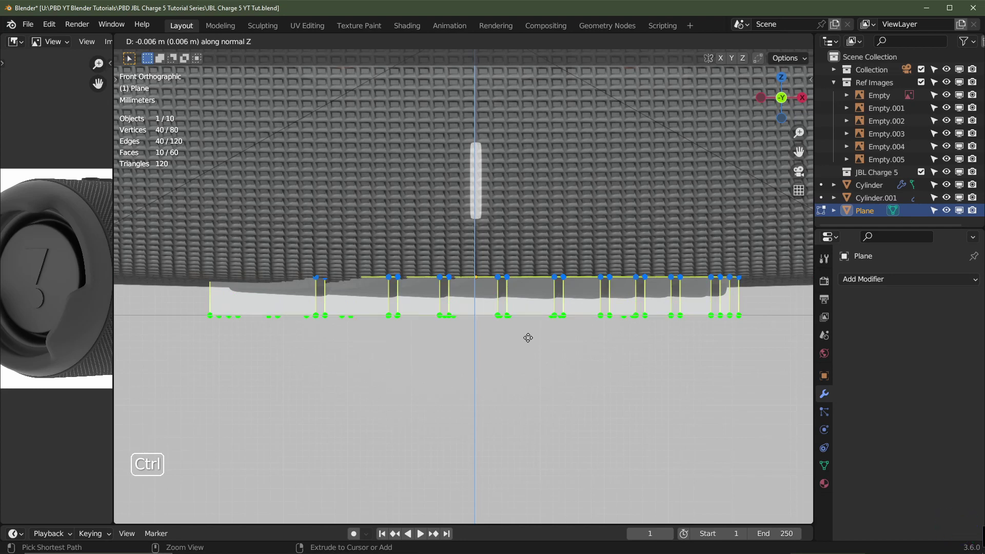
{"action": "left_click", "coordinate": [525, 325]}
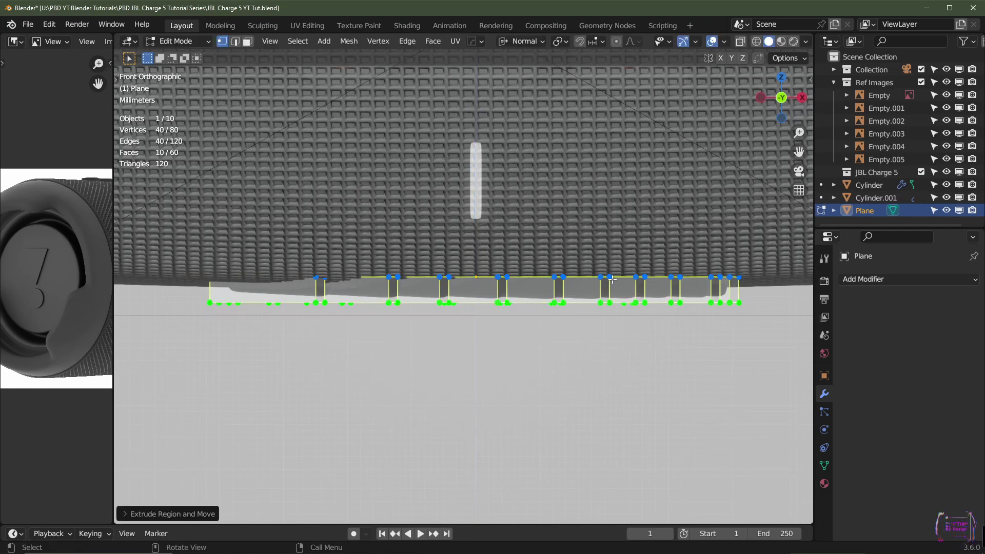
Return to Object Mode and set the transform orientation to Global and the pivot point to Median Point
{"action": "key", "text": "Tab"}
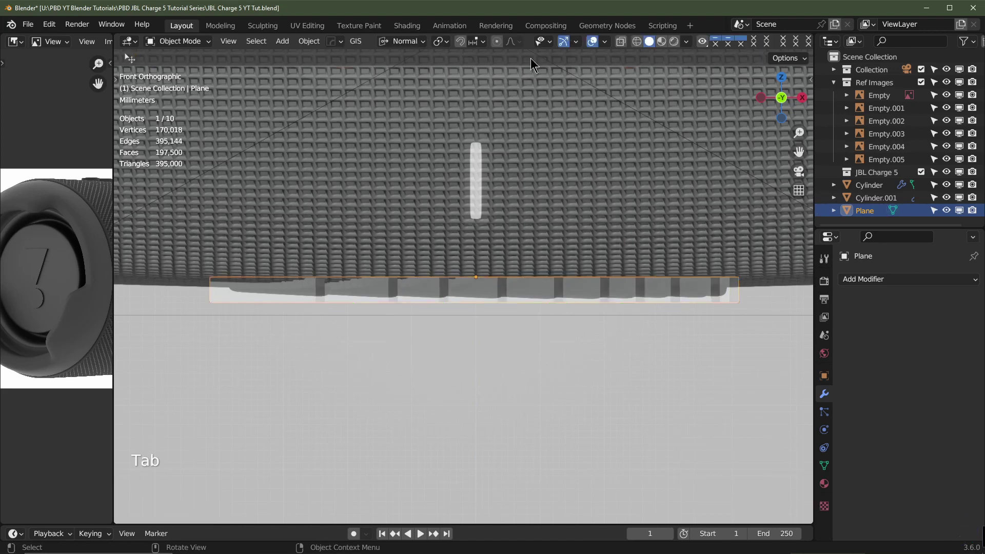
{"action": "left_click", "coordinate": [400, 42]}
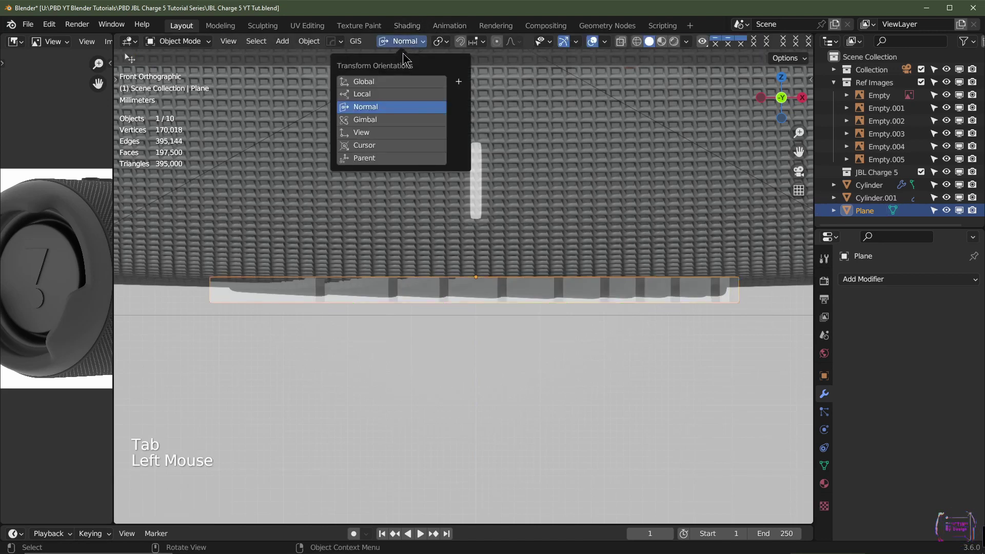
{"action": "left_click", "coordinate": [402, 81]}
{"action": "left_click", "coordinate": [441, 42]}
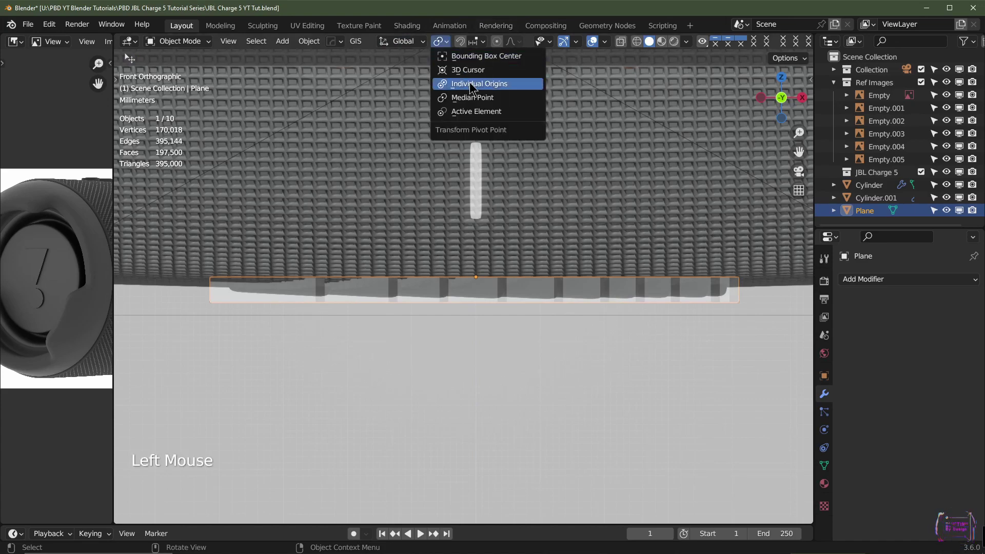
{"action": "left_click", "coordinate": [476, 96]}
Add a Subdivision Surface modifier and a Bevel modifier to the rib object
{"action": "scroll", "coordinate": [552, 340], "scroll_direction": "down", "scroll_amount": 2}
{"action": "middle_click_drag", "start_coordinate": [552, 340], "coordinate": [552, 184]}
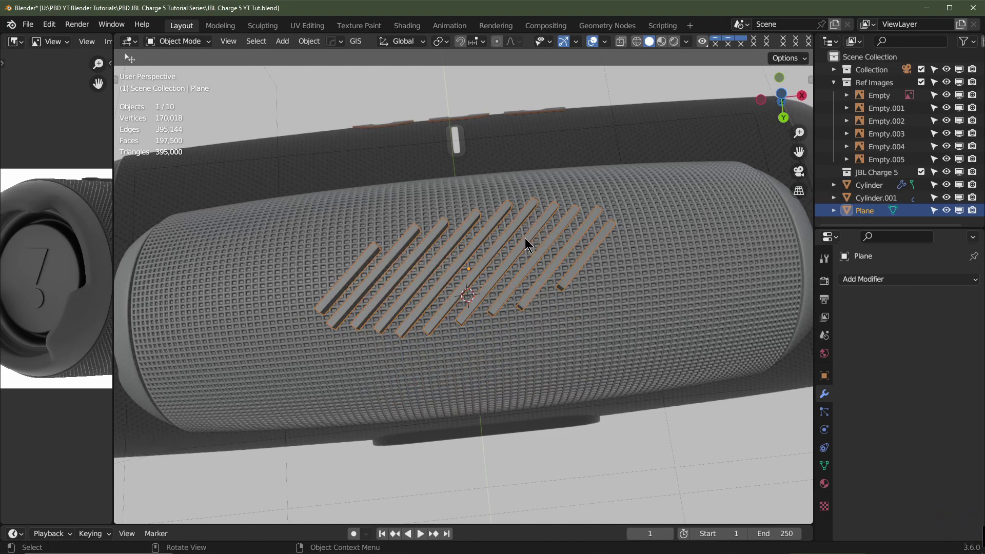
{"action": "scroll", "coordinate": [524, 238], "scroll_direction": "up", "scroll_amount": 1}
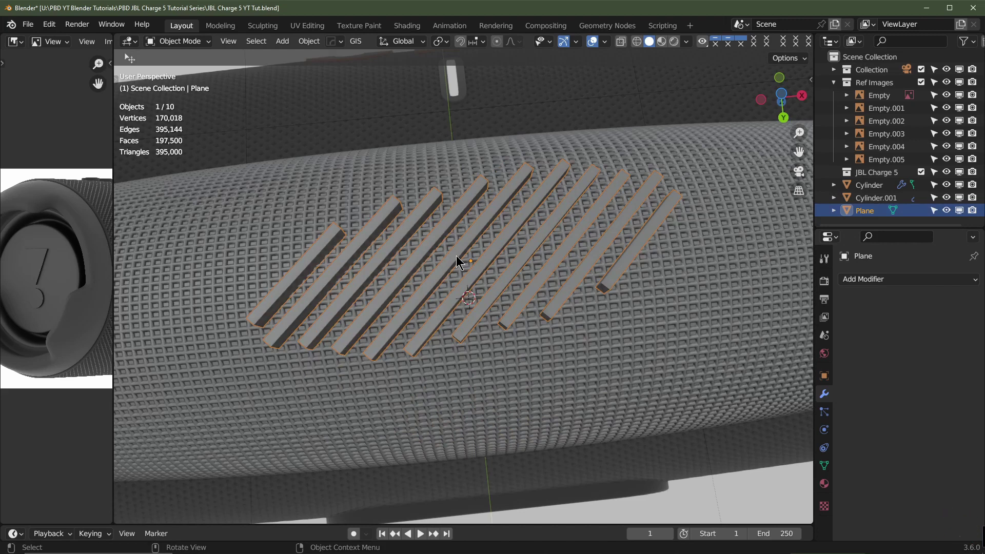
{"action": "middle_click_drag", "start_coordinate": [463, 253], "coordinate": [389, 253]}
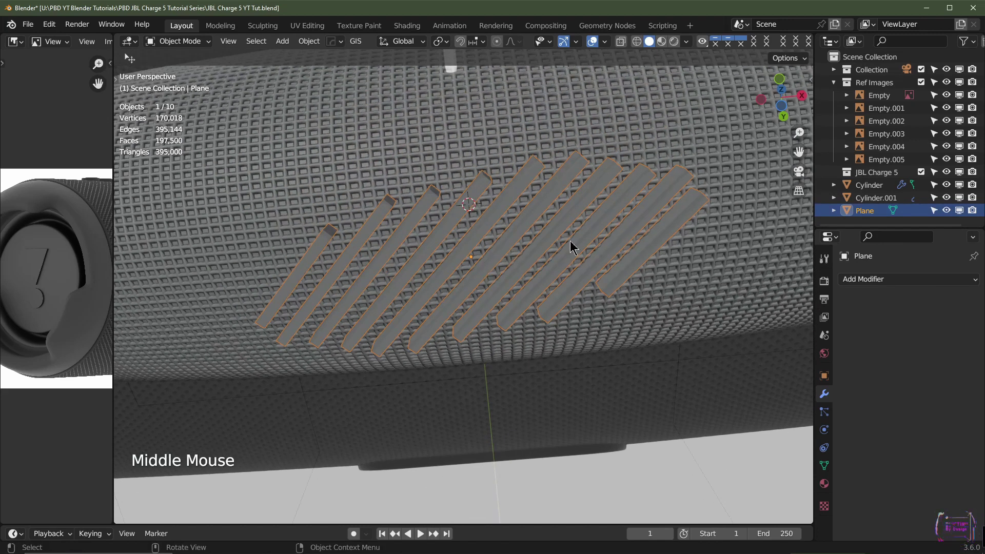
{"action": "left_click", "coordinate": [848, 280]}
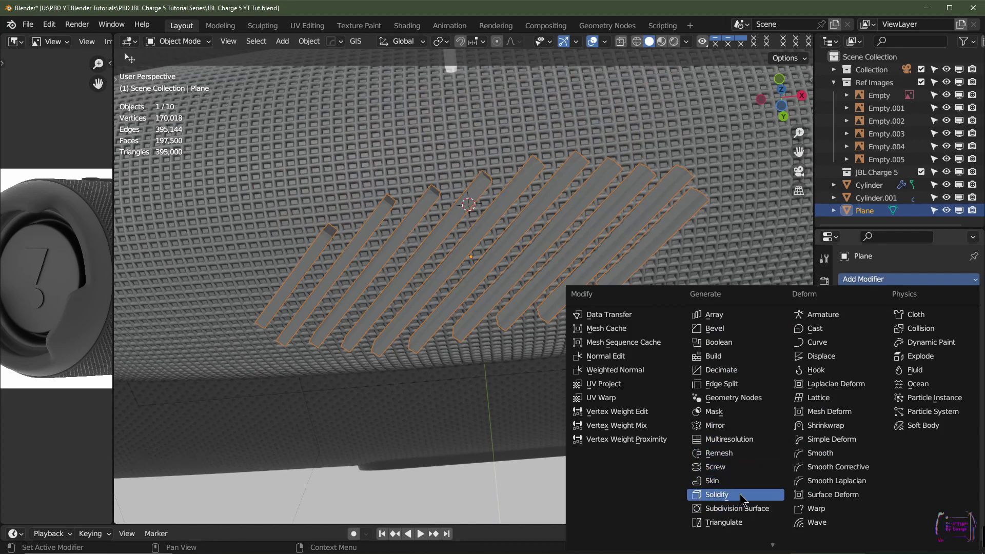
{"action": "left_click", "coordinate": [737, 508]}
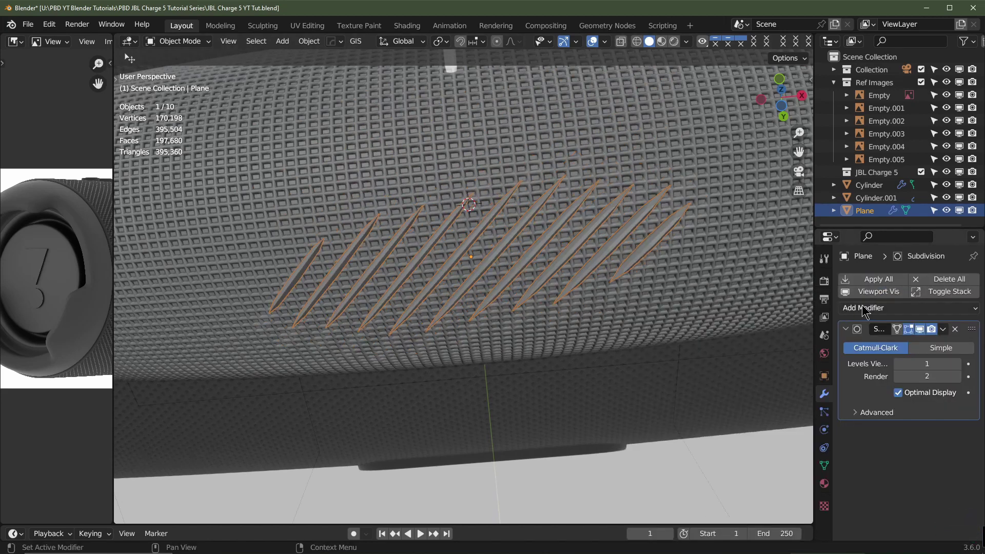
{"action": "left_click", "coordinate": [876, 310]}
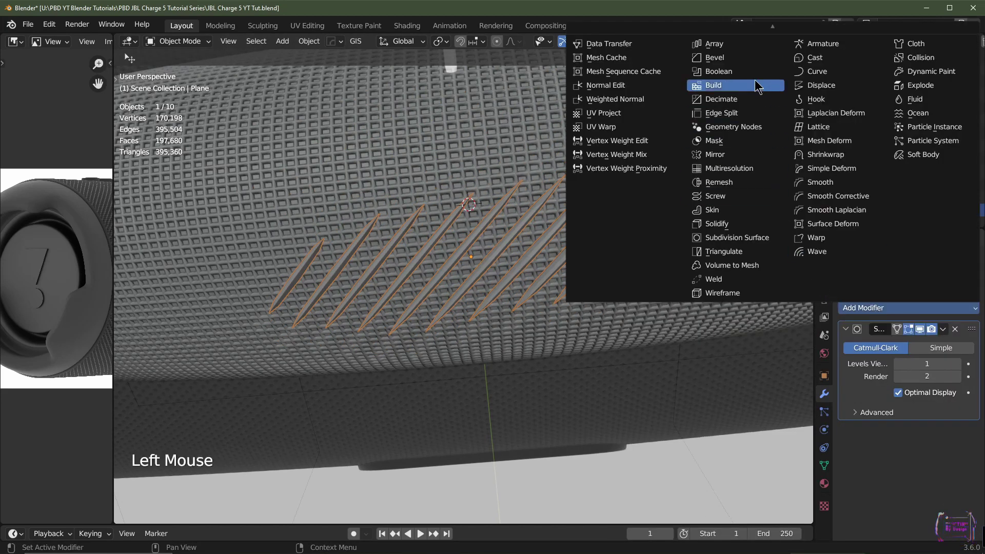
{"action": "left_click", "coordinate": [733, 61]}
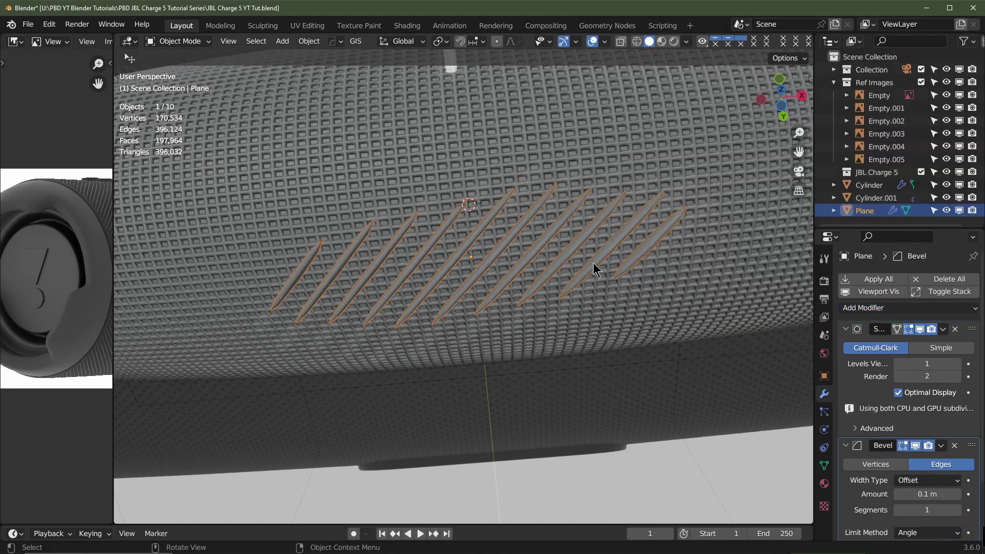
Reorder the ribs' modifier stack so that Bevel comes before Subdivision
{"action": "scroll", "coordinate": [593, 264], "scroll_direction": "up", "scroll_amount": 2}
{"action": "left_click_drag", "start_coordinate": [962, 449], "coordinate": [776, 336]}
{"action": "scroll", "coordinate": [684, 313], "scroll_direction": "up", "scroll_amount": 2}
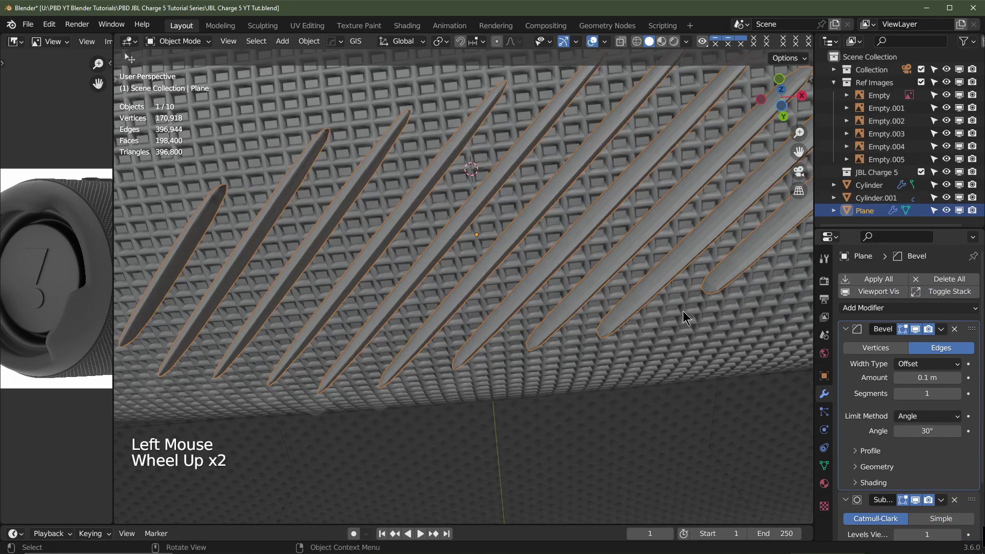
Set the ribs' Bevel modifier to 4 segments
{"action": "middle_click_drag", "start_coordinate": [684, 312], "coordinate": [600, 315], "text": "shift"}
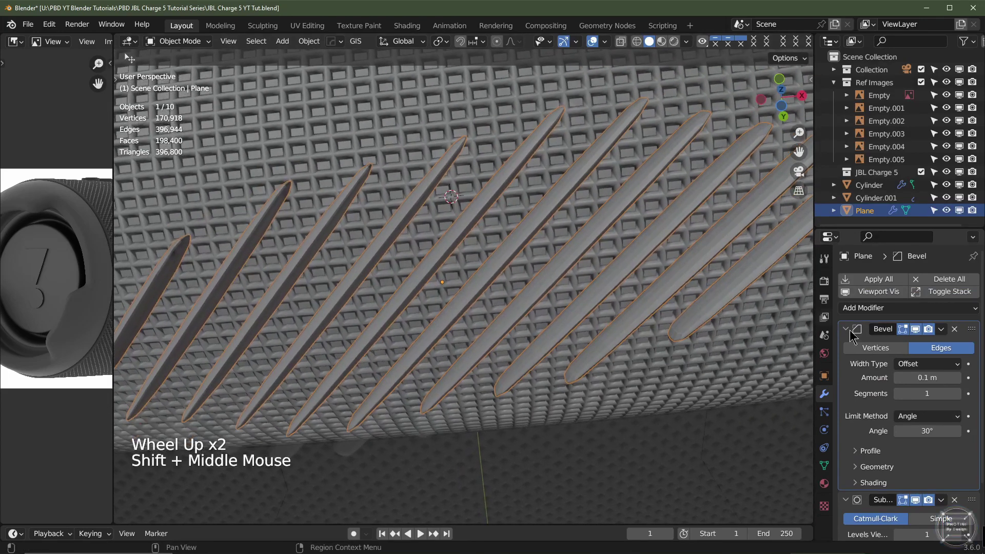
{"action": "left_click", "coordinate": [959, 395]}
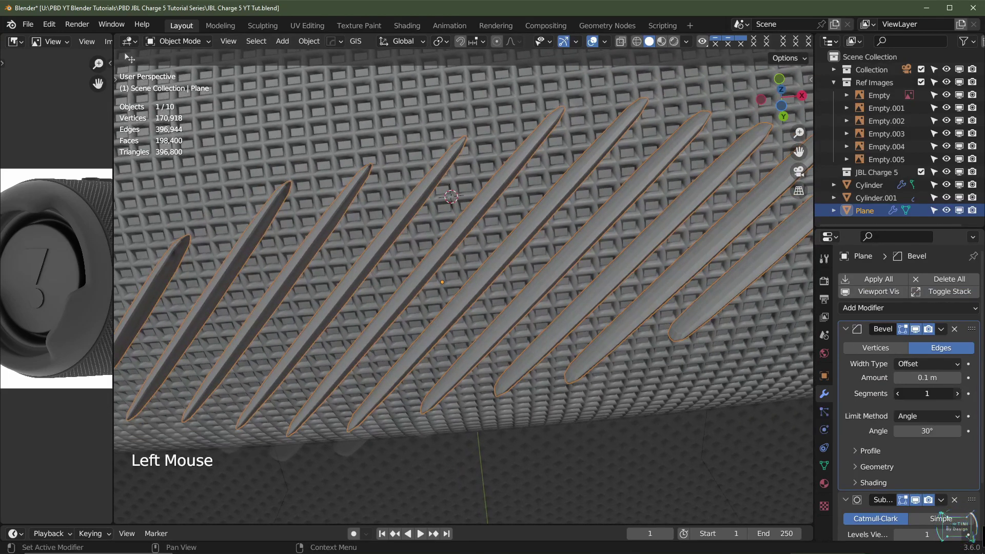
{"action": "left_click", "coordinate": [959, 395]}
{"action": "left_click", "coordinate": [959, 395]}
{"action": "middle_click_drag", "start_coordinate": [610, 280], "coordinate": [609, 329]}
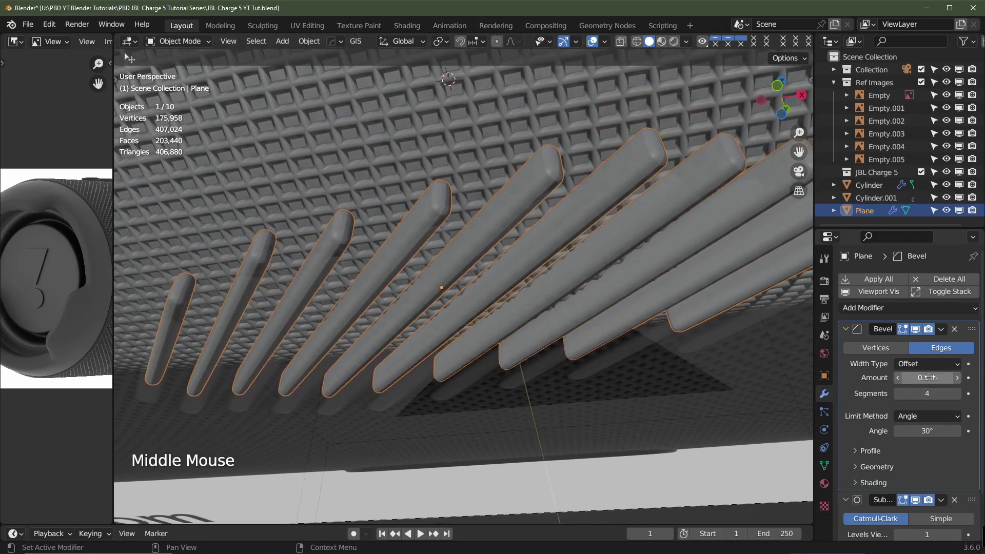
Set the ribs' Bevel amount to 0.001 m
{"action": "left_click_drag", "start_coordinate": [926, 377], "coordinate": [908, 377], "text": "shift"}
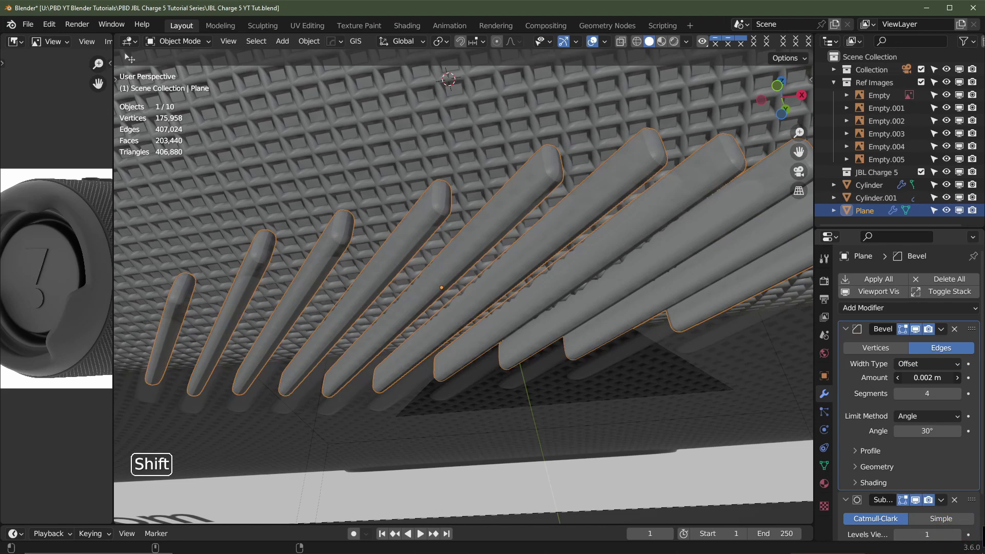
{"action": "left_click", "coordinate": [930, 377]}
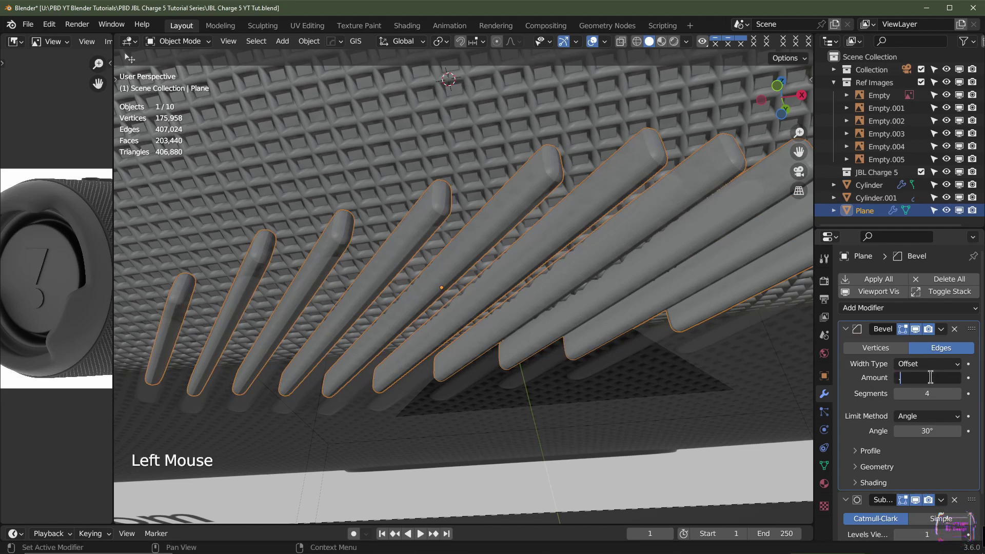
{"action": "type", "text": ".00"}
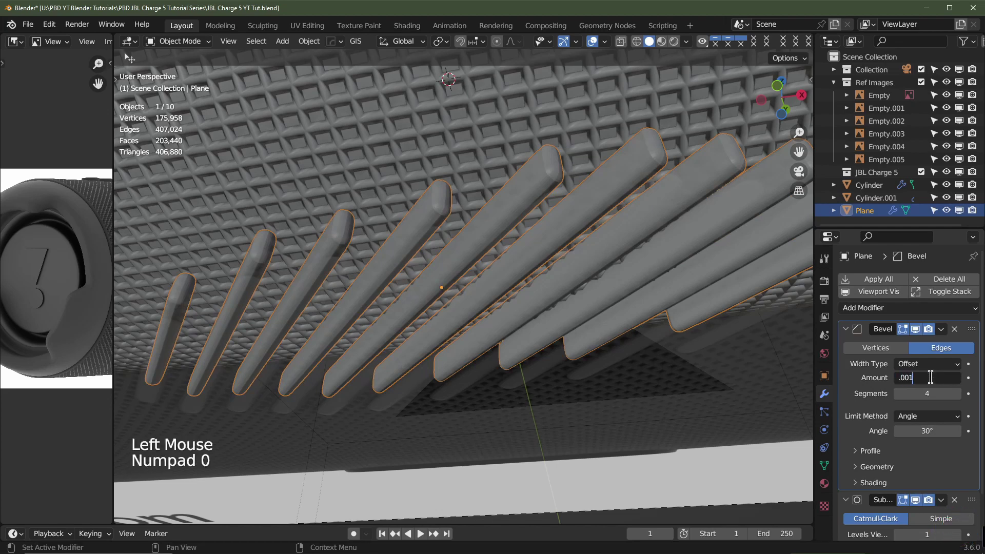
{"action": "type", "text": "1"}
{"action": "key", "text": "Return"}
Collapse the ribs' Bevel and Subdivision modifier settings and turn off both modifiers' viewport display
{"action": "scroll", "coordinate": [544, 287], "scroll_direction": "down", "scroll_amount": 2}
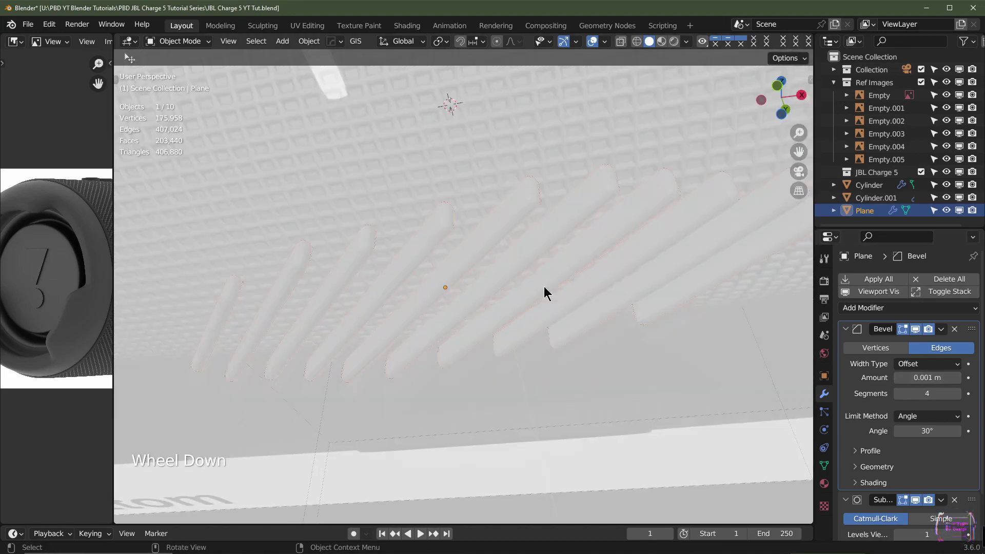
{"action": "scroll", "coordinate": [544, 287], "scroll_direction": "up", "scroll_amount": 2}
{"action": "middle_click_drag", "start_coordinate": [541, 285], "coordinate": [623, 241]}
{"action": "scroll", "coordinate": [539, 250], "scroll_direction": "down", "scroll_amount": 1}
{"action": "scroll", "coordinate": [521, 254], "scroll_direction": "up", "scroll_amount": 1}
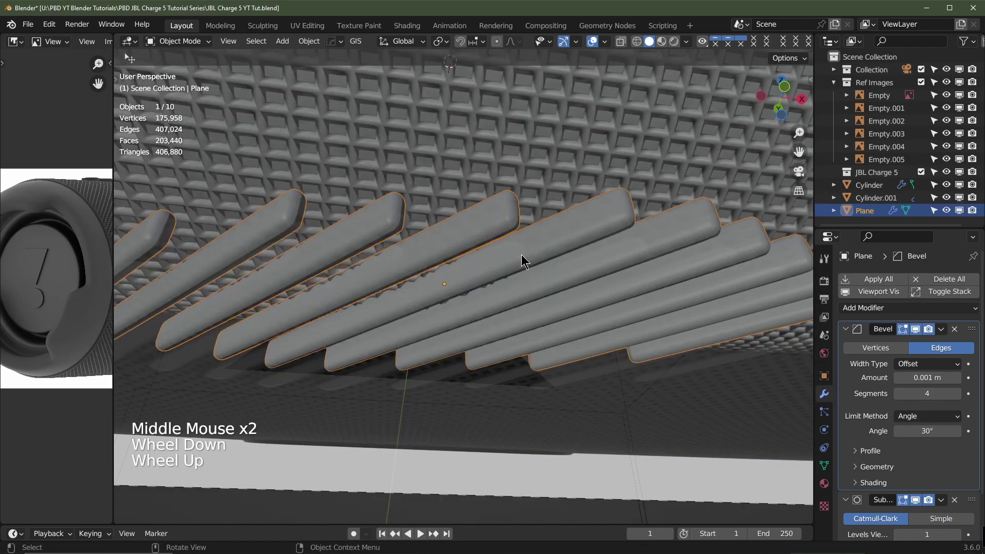
{"action": "middle_click_drag", "start_coordinate": [521, 254], "coordinate": [579, 231]}
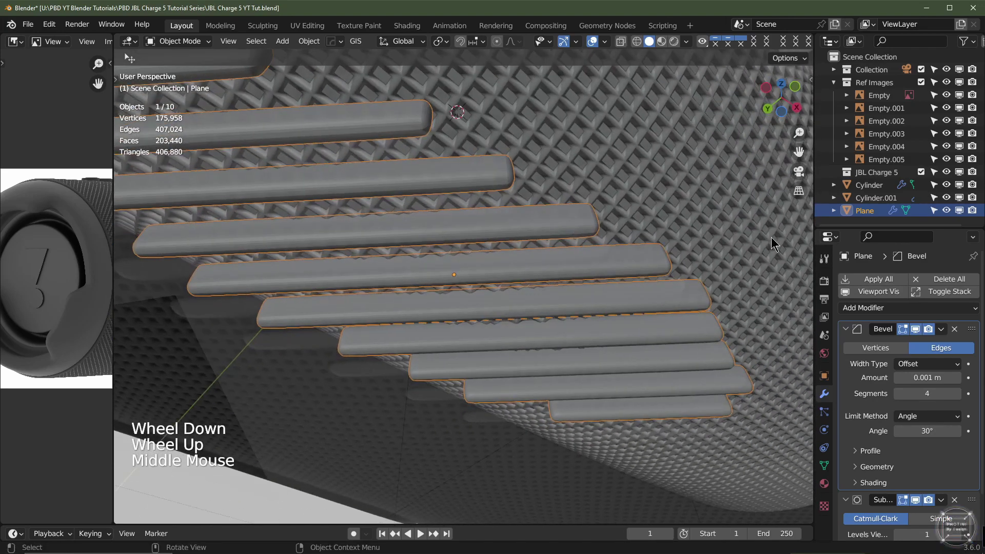
{"action": "left_click", "coordinate": [853, 329]}
{"action": "left_click", "coordinate": [849, 346]}
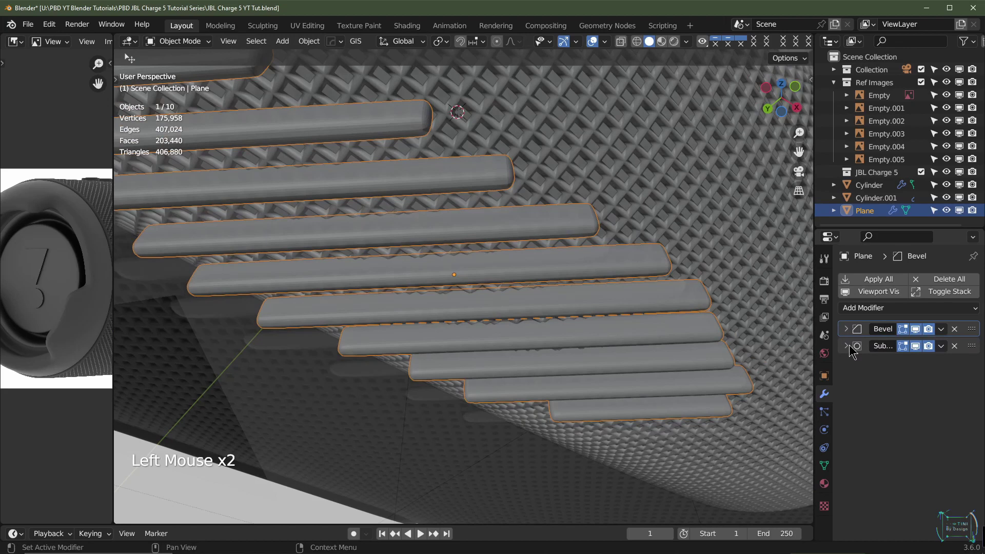
{"action": "left_click", "coordinate": [916, 330]}
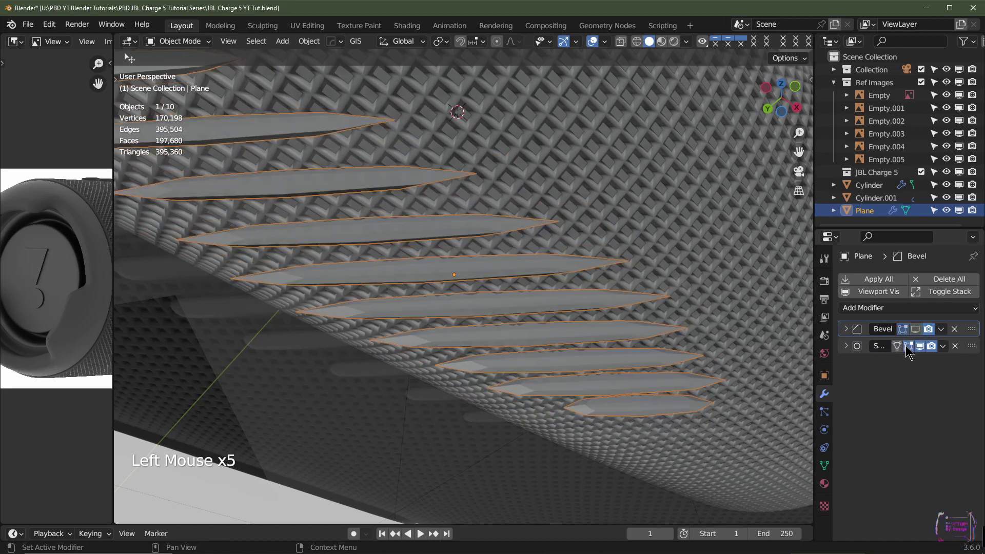
{"action": "left_click", "coordinate": [919, 347]}
Add three evenly spaced crosswise loop cuts to each of the first three ribs, starting from the farthest end of the foot
{"action": "scroll", "coordinate": [501, 289], "scroll_direction": "down", "scroll_amount": 2}
{"action": "key", "text": "Tab"}
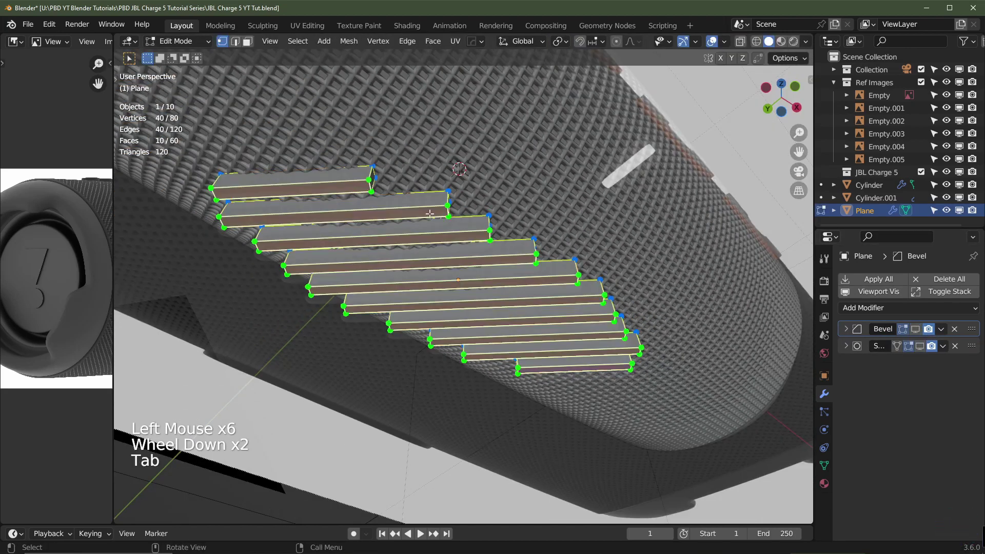
{"action": "key", "text": "ctrl+r"}
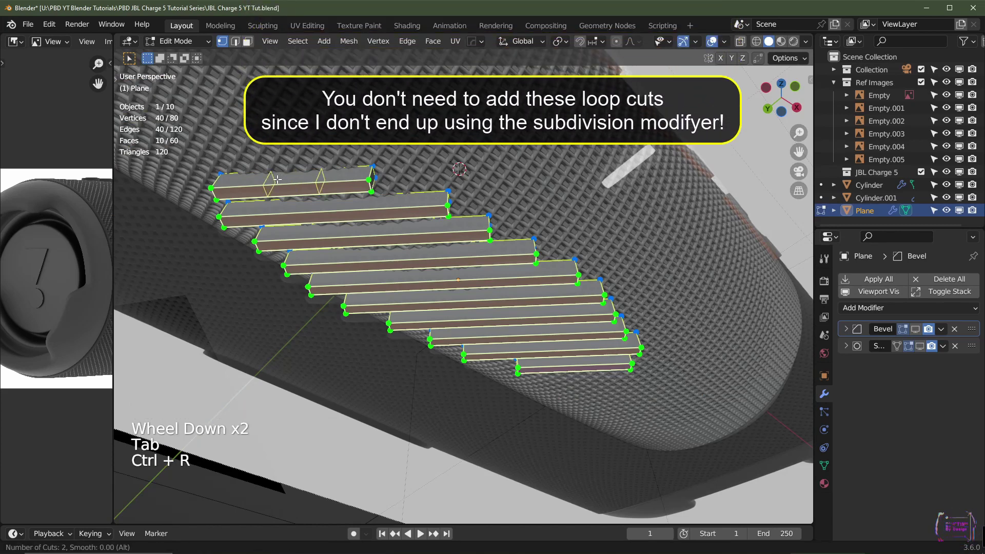
{"action": "scroll", "coordinate": [277, 179], "scroll_direction": "up", "scroll_amount": 1}
{"action": "left_click", "coordinate": [277, 179]}
{"action": "key", "text": "ctrl+r"}
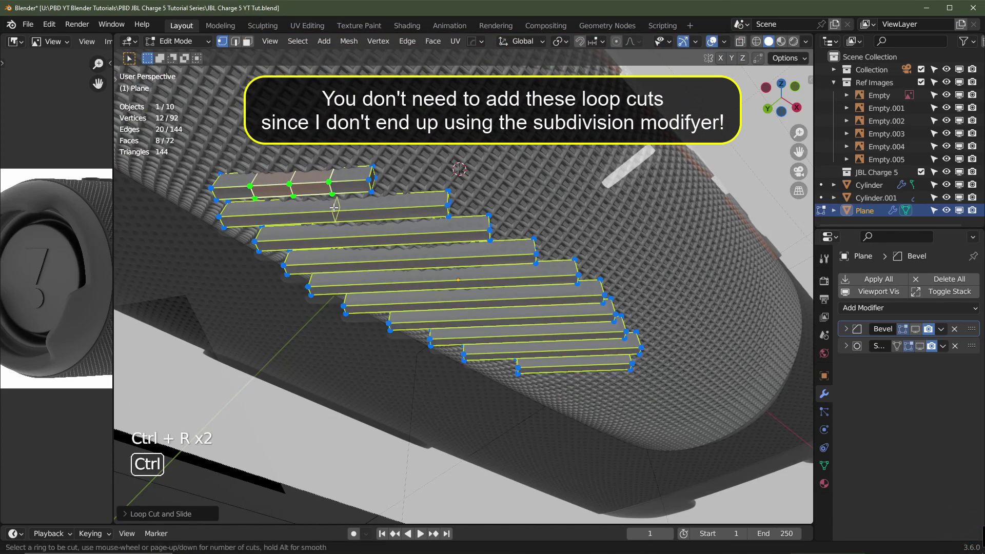
{"action": "left_click", "coordinate": [331, 208]}
{"action": "key", "text": "ctrl+r"}
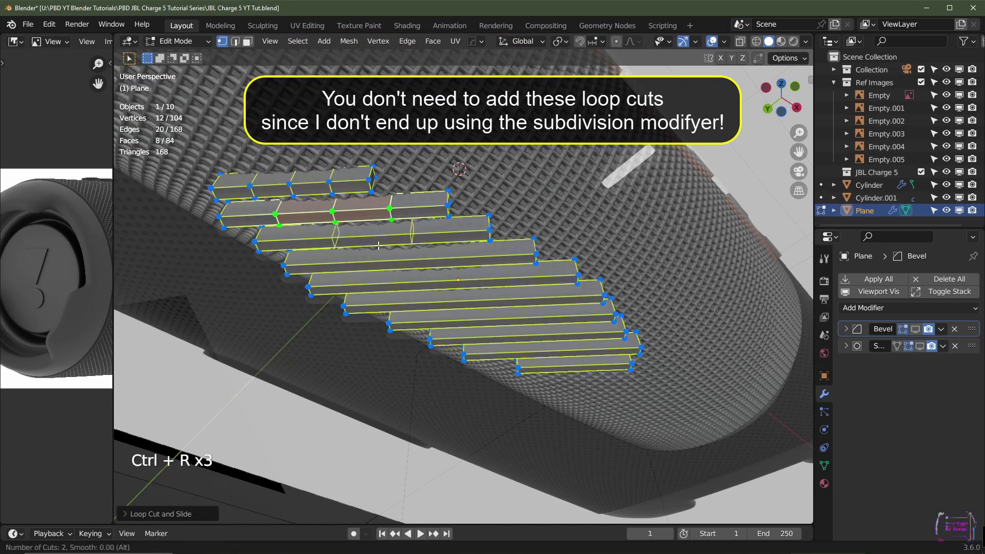
{"action": "left_click", "coordinate": [378, 245]}
{"action": "key", "text": "ctrl+r"}
{"action": "left_click", "coordinate": [409, 262]}
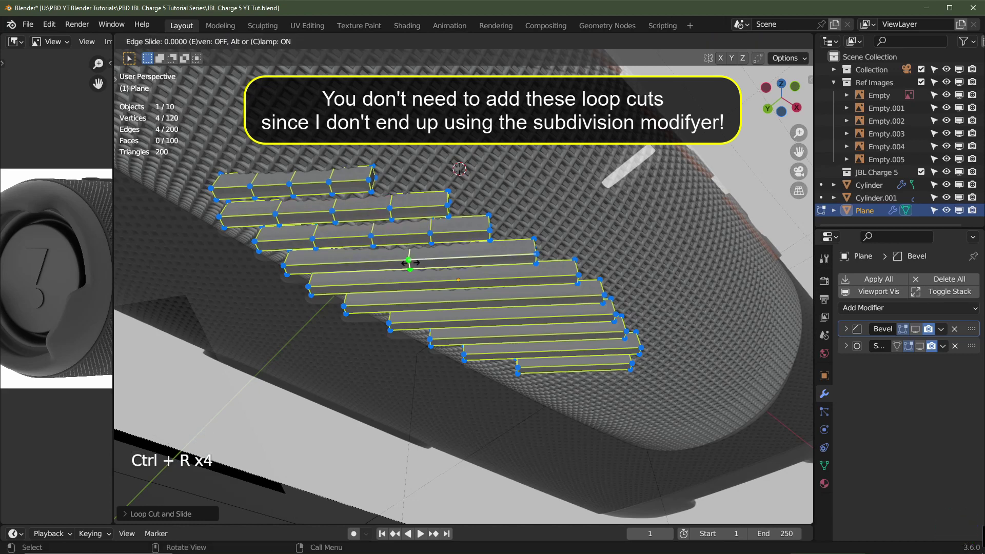
{"action": "right_click", "coordinate": [439, 264]}
{"action": "key", "text": "ctrl+z"}
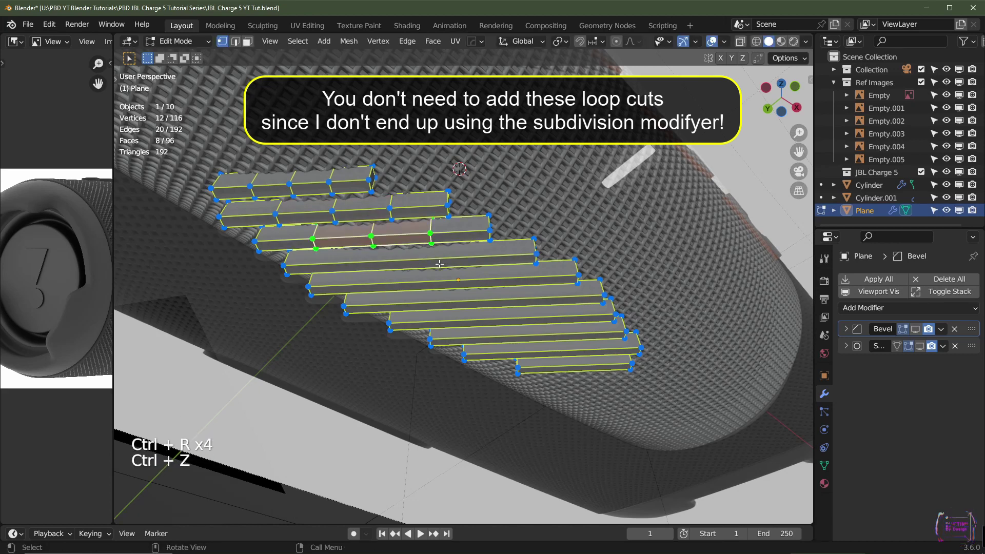
Add three evenly spaced crosswise loop cuts to each of the fourth, fifth and sixth ribs
{"action": "key", "text": "ctrl+r"}
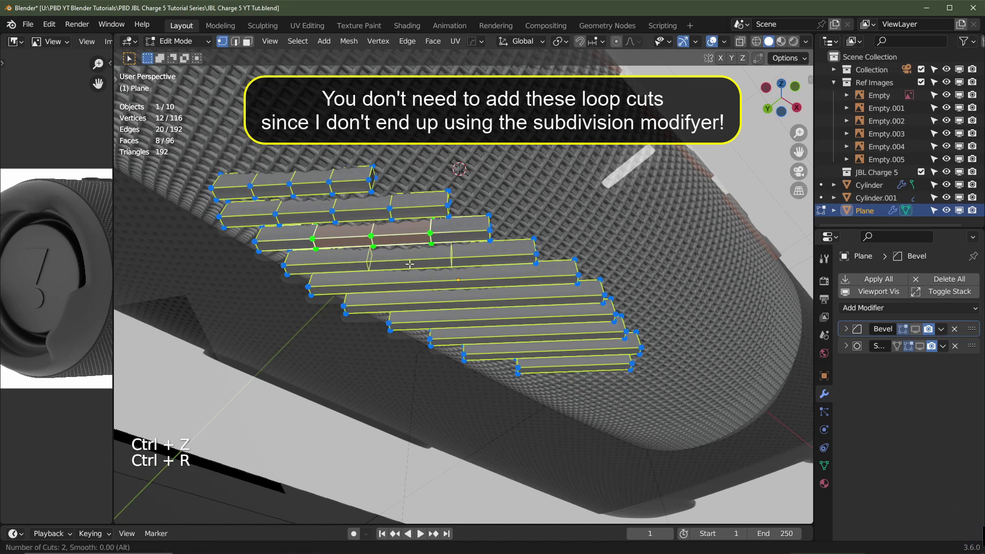
{"action": "left_click", "coordinate": [409, 264]}
{"action": "right_click", "coordinate": [409, 263]}
{"action": "key", "text": "ctrl+r"}
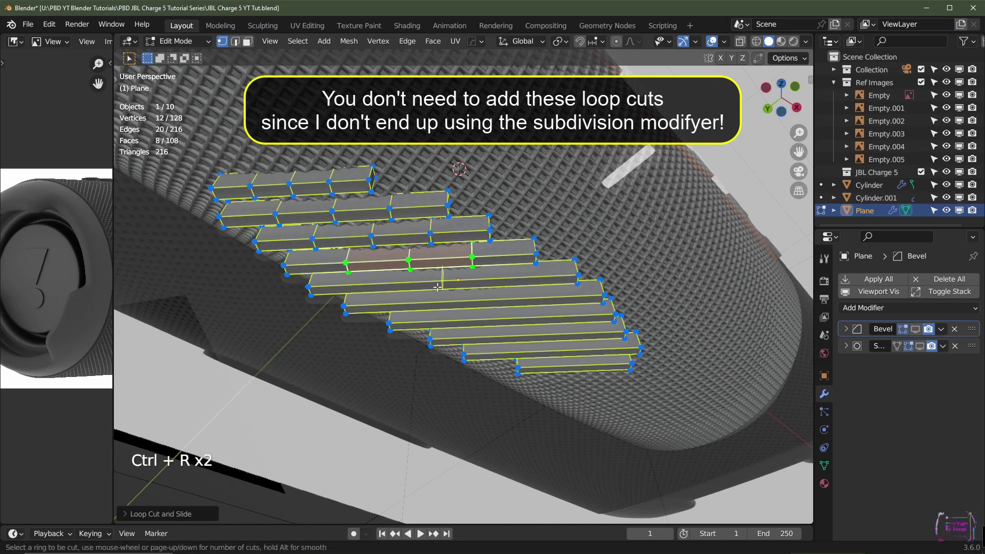
{"action": "left_click", "coordinate": [436, 287]}
{"action": "right_click", "coordinate": [435, 286]}
{"action": "key", "text": "ctrl+r"}
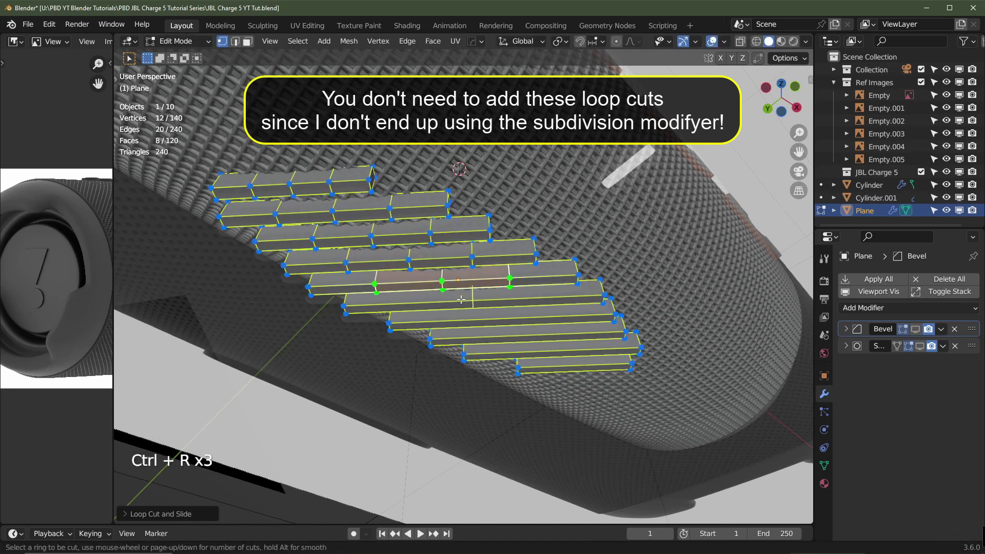
{"action": "left_click", "coordinate": [456, 299]}
{"action": "right_click", "coordinate": [456, 300]}
Add three evenly spaced crosswise loop cuts to each of the seventh, eighth and tenth ribs
{"action": "key", "text": "ctrl+r"}
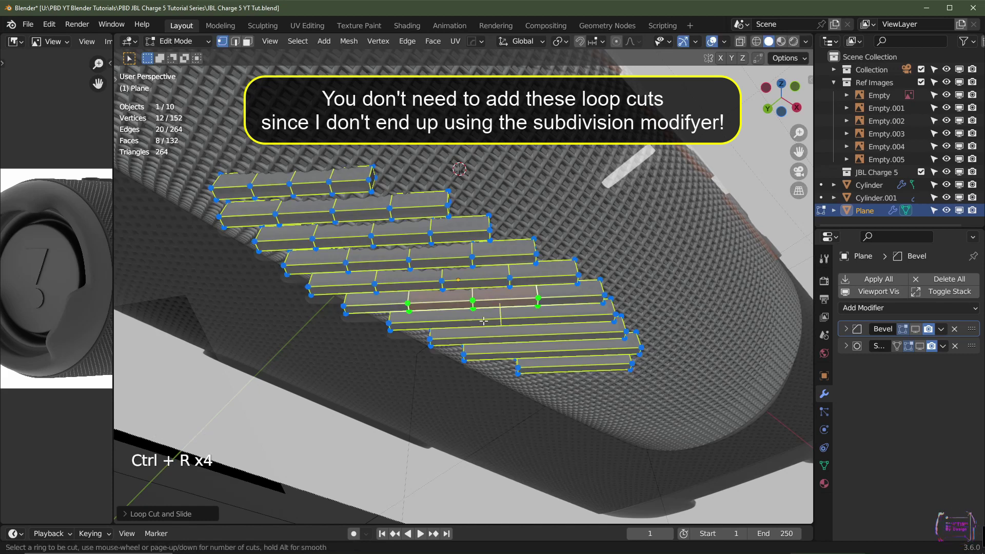
{"action": "left_click", "coordinate": [481, 321]}
{"action": "right_click", "coordinate": [480, 321]}
{"action": "key", "text": "ctrl+r"}
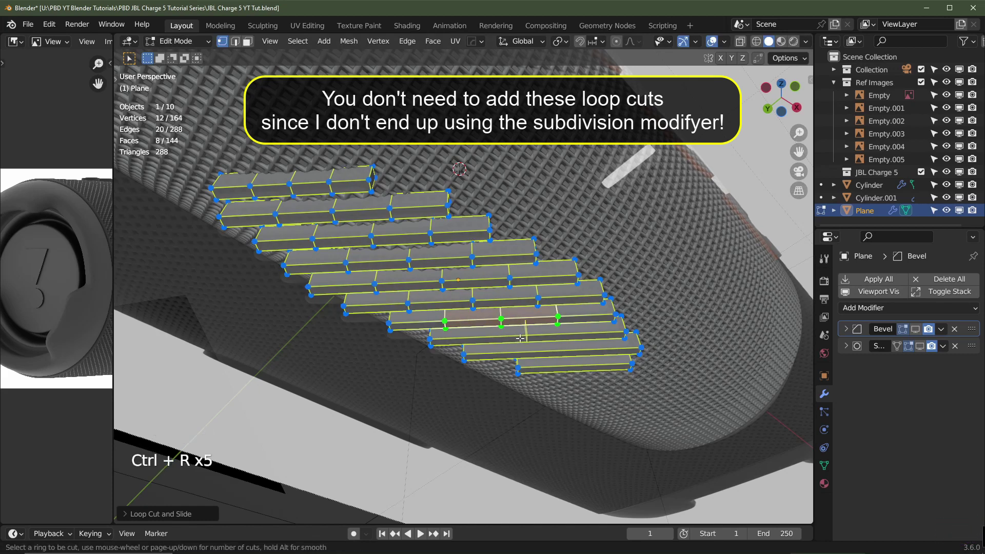
{"action": "left_click", "coordinate": [520, 338]}
{"action": "right_click", "coordinate": [519, 338]}
{"action": "key", "text": "ctrl+r"}
{"action": "scroll", "coordinate": [555, 363], "scroll_direction": "down", "scroll_amount": 1}
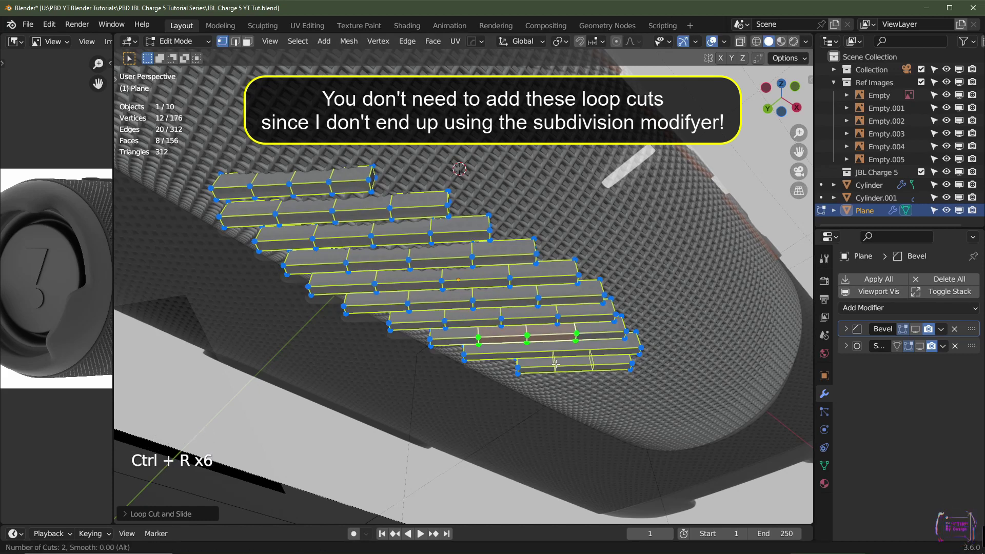
{"action": "left_click", "coordinate": [555, 363]}
{"action": "right_click", "coordinate": [549, 359]}
Add two evenly spaced lengthwise loop cuts around the sides of each of the first three ribs
{"action": "middle_click_drag", "start_coordinate": [483, 274], "coordinate": [364, 258]}
{"action": "key", "text": "ctrl+r"}
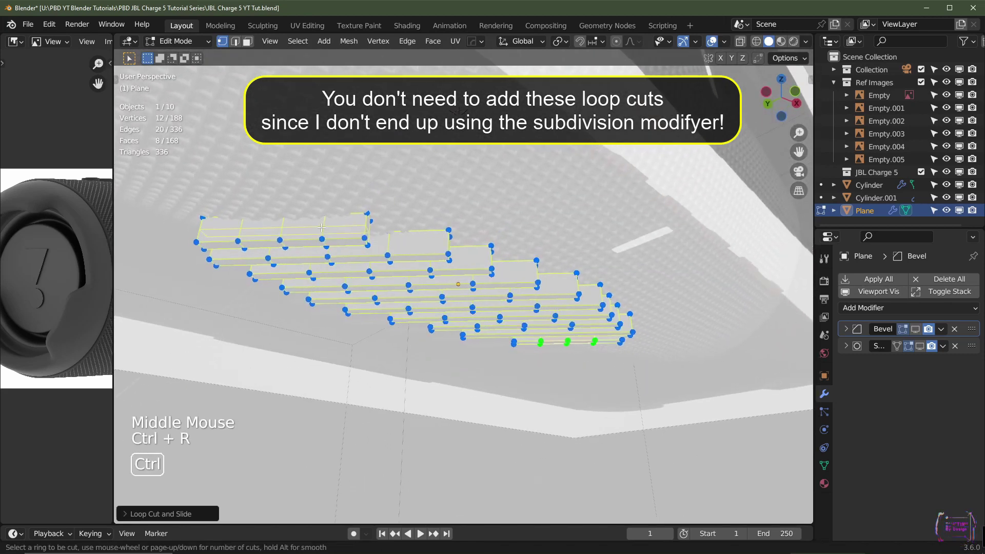
{"action": "scroll", "coordinate": [322, 227], "scroll_direction": "up", "scroll_amount": 1}
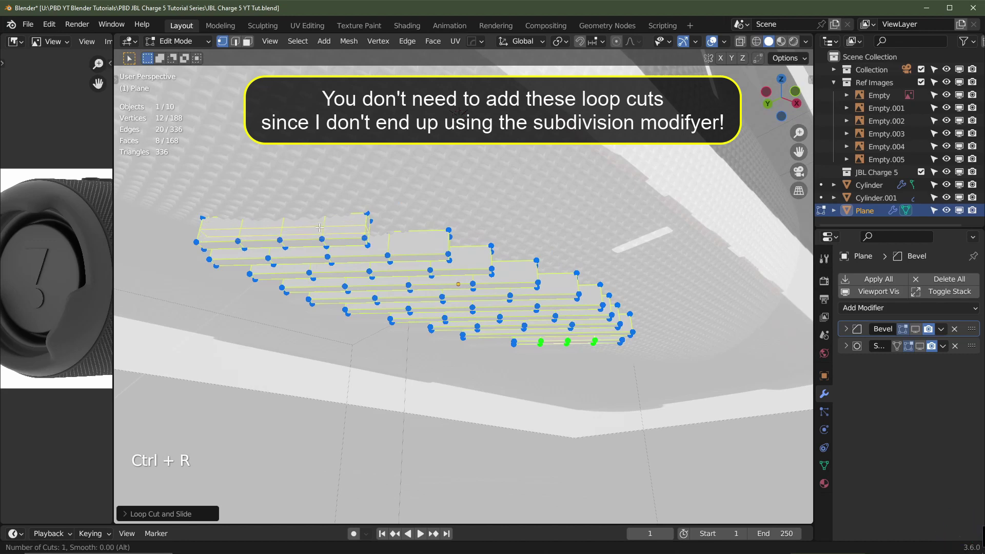
{"action": "left_click", "coordinate": [320, 227]}
{"action": "left_click", "coordinate": [318, 222]}
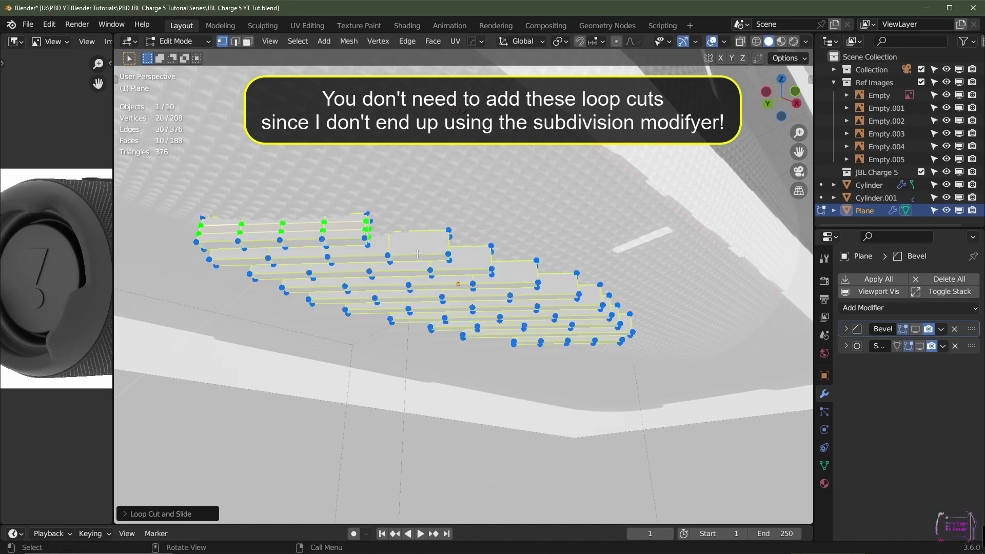
{"action": "key", "text": "ctrl+r"}
{"action": "left_click", "coordinate": [389, 249]}
{"action": "left_click", "coordinate": [388, 247]}
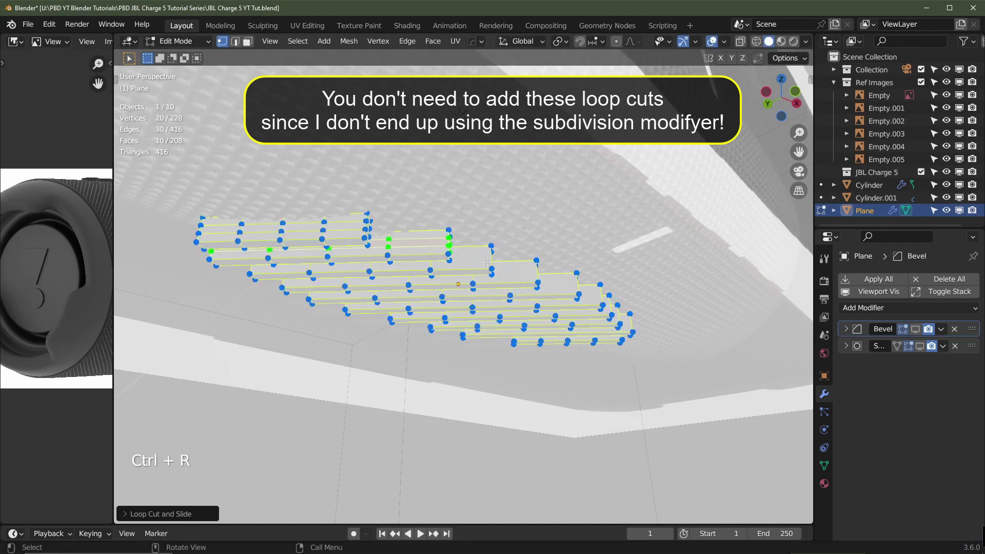
{"action": "key", "text": "ctrl+r"}
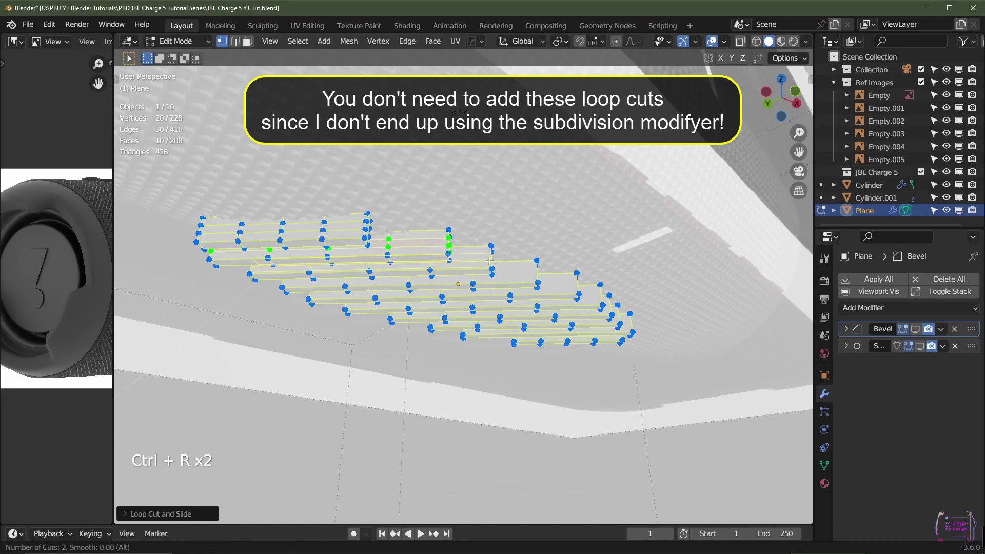
{"action": "left_click", "coordinate": [489, 261]}
{"action": "left_click", "coordinate": [490, 261]}
Add two evenly spaced lengthwise loop cuts around the sides of the fourth, fifth and sixth ribs
{"action": "key", "text": "ctrl+r"}
{"action": "left_click", "coordinate": [536, 274]}
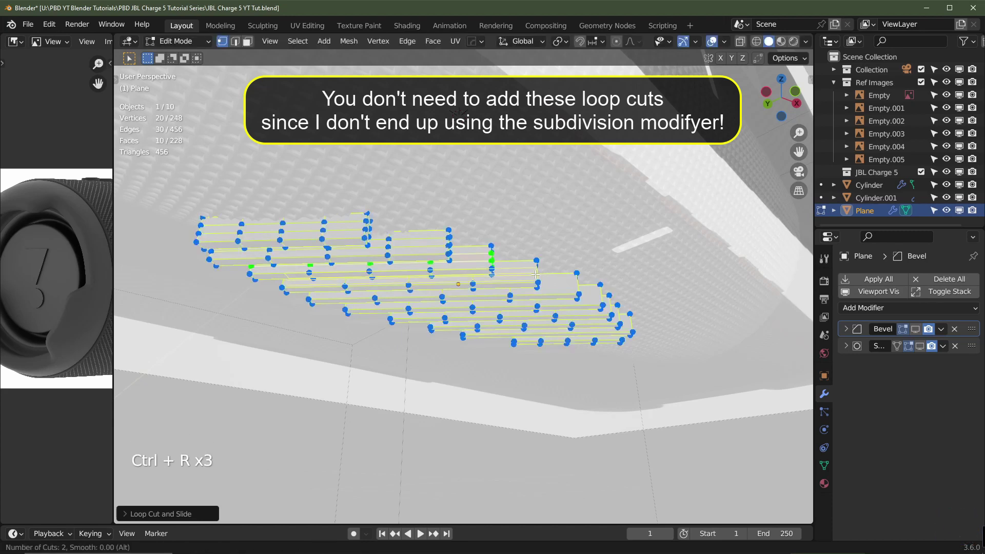
{"action": "left_click", "coordinate": [536, 275]}
{"action": "key", "text": "ctrl+r"}
{"action": "left_click", "coordinate": [575, 281]}
{"action": "left_click", "coordinate": [576, 282]}
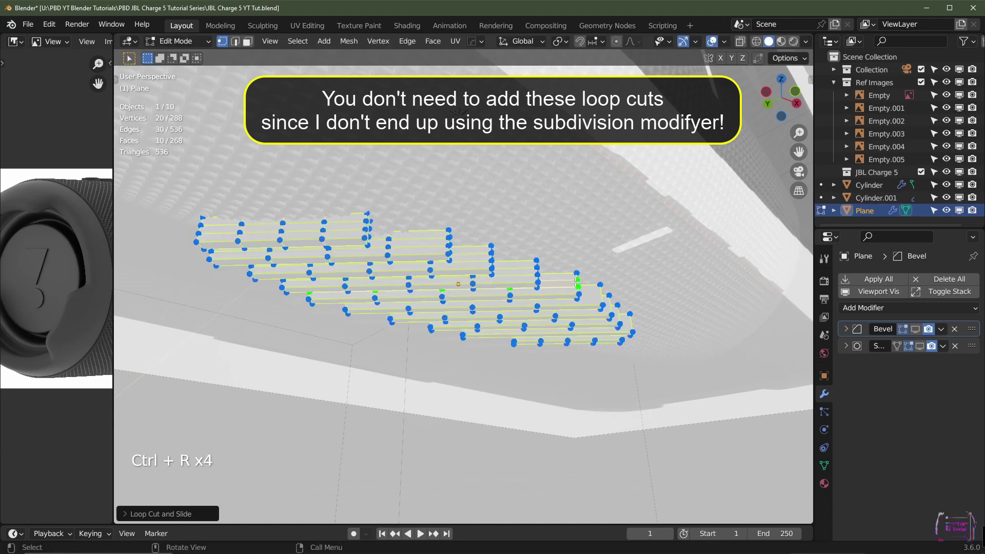
{"action": "key", "text": "ctrl+r"}
{"action": "left_click", "coordinate": [599, 297]}
{"action": "left_click", "coordinate": [600, 297]}
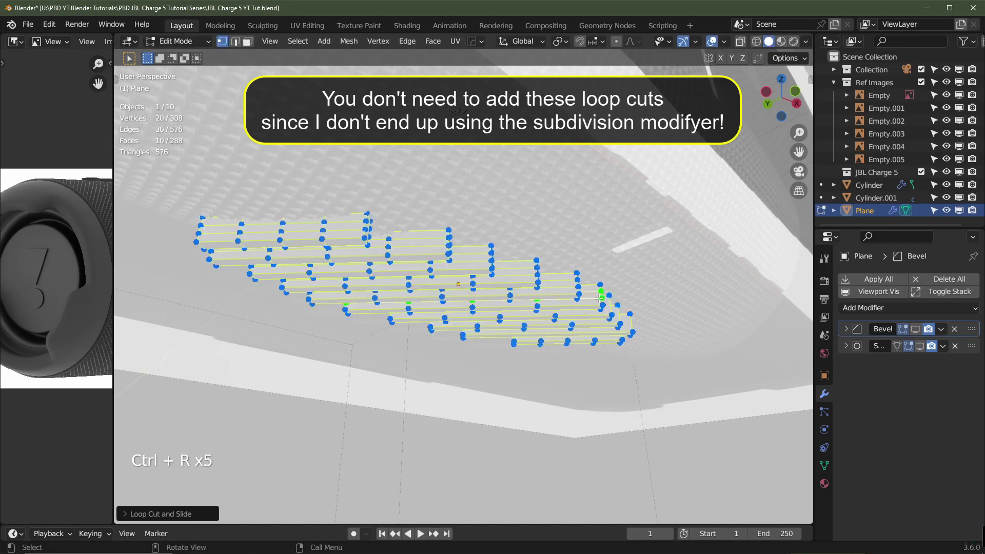
Add two evenly spaced lengthwise loop cuts around the sides of each of the last four ribs
{"action": "middle_click_drag", "start_coordinate": [614, 306], "coordinate": [606, 283]}
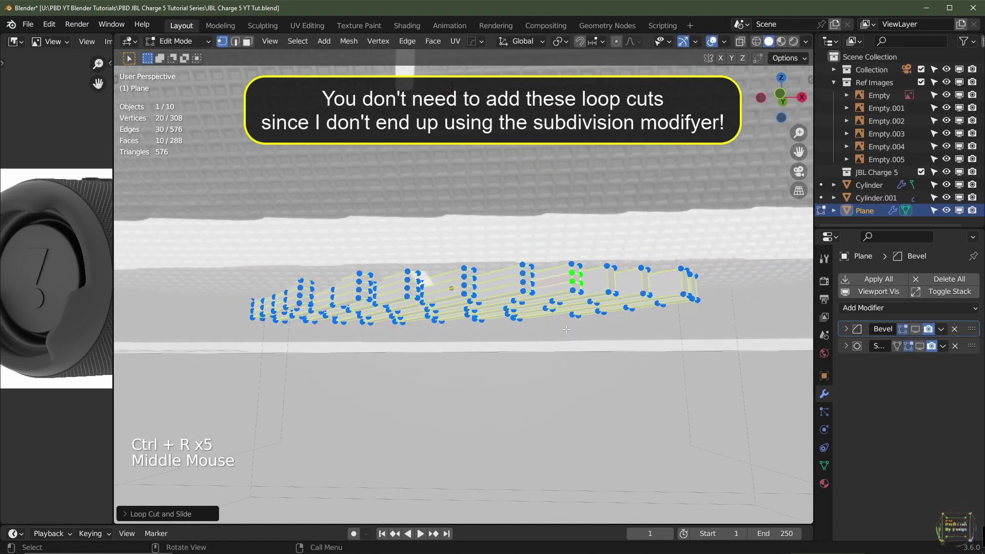
{"action": "key", "text": "ctrl+r"}
{"action": "left_click", "coordinate": [607, 283]}
{"action": "left_click", "coordinate": [608, 283]}
{"action": "key", "text": "ctrl+r"}
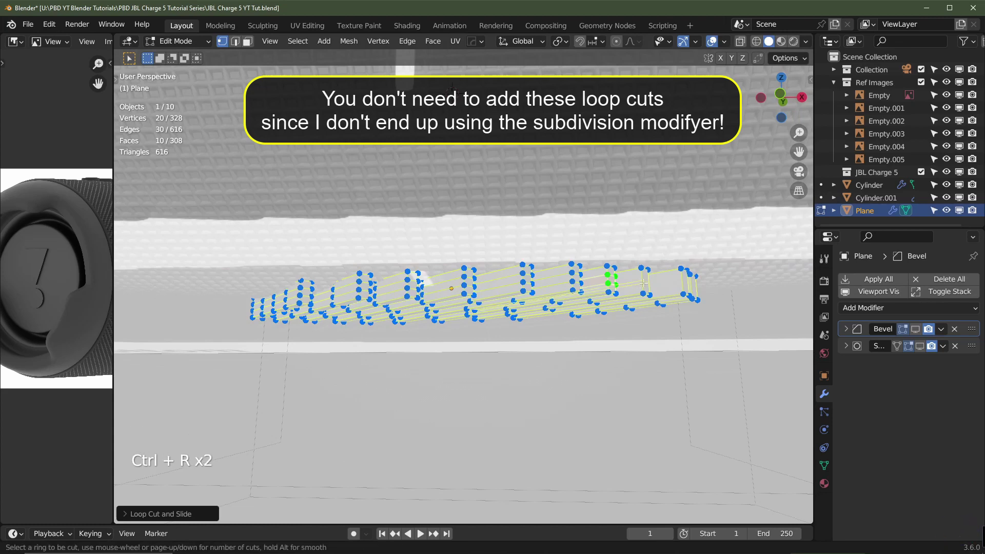
{"action": "scroll", "coordinate": [644, 283], "scroll_direction": "up", "scroll_amount": 1}
{"action": "left_click", "coordinate": [686, 284]}
{"action": "left_click", "coordinate": [686, 284]}
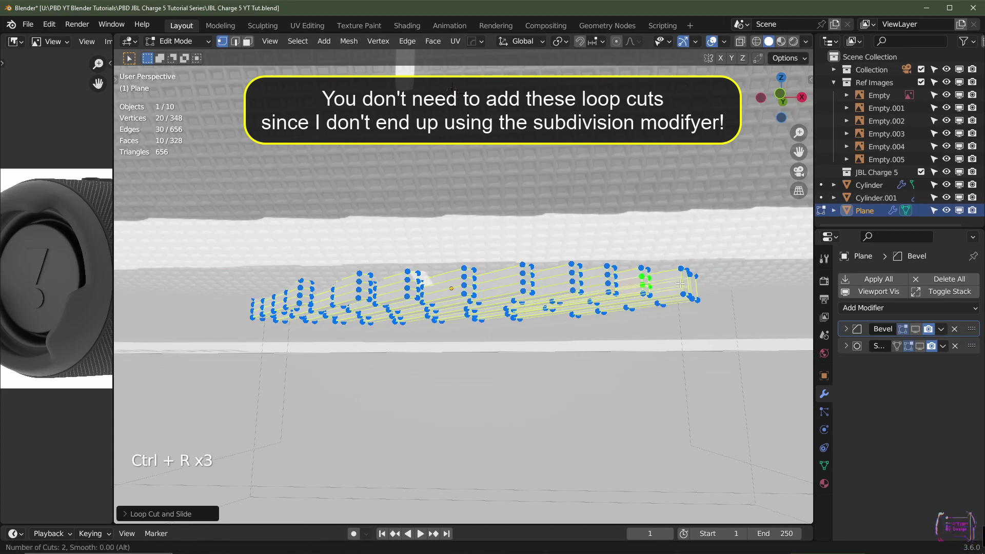
{"action": "middle_click_drag", "start_coordinate": [685, 283], "coordinate": [664, 268]}
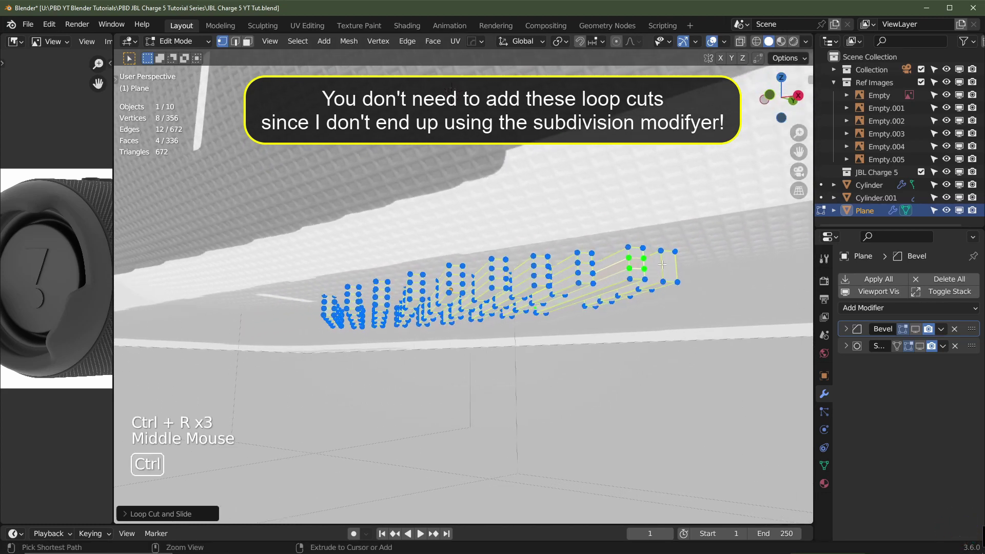
{"action": "key", "text": "ctrl+r"}
{"action": "left_click", "coordinate": [662, 265]}
{"action": "left_click", "coordinate": [662, 265]}
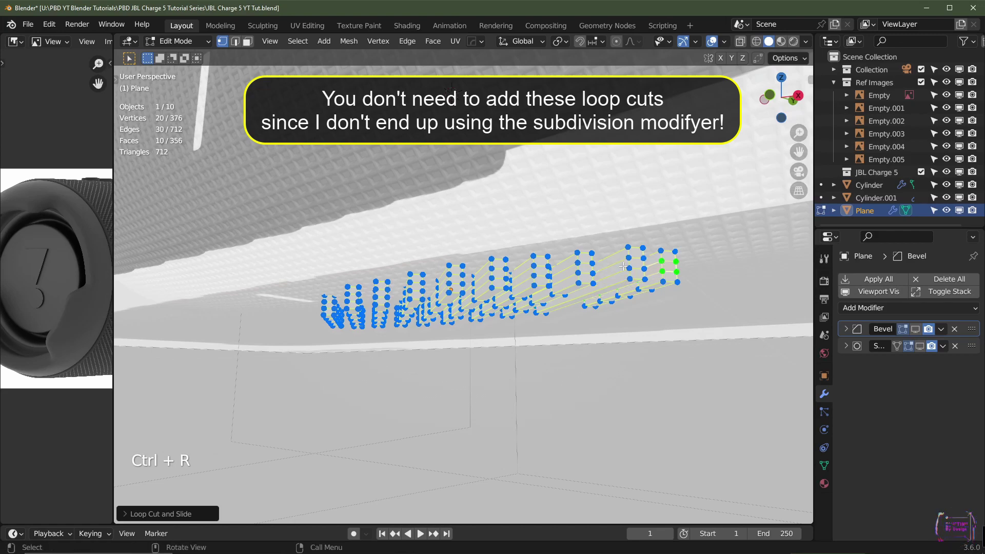
Return to Object Mode and turn on viewport display for the ribs' Bevel and Subdivision modifiers
{"action": "middle_click_drag", "start_coordinate": [543, 286], "coordinate": [569, 293]}
{"action": "key", "text": "Tab"}
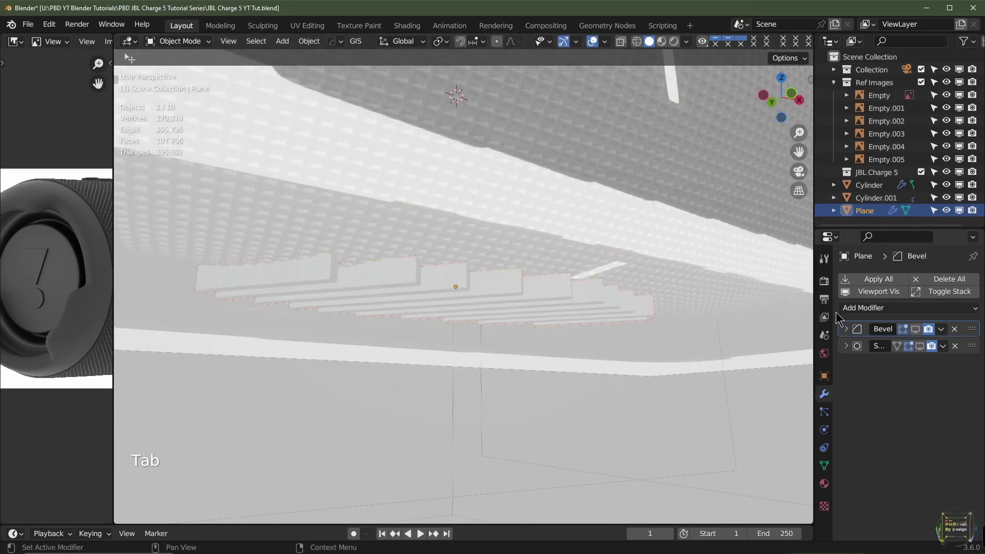
{"action": "left_click", "coordinate": [914, 328]}
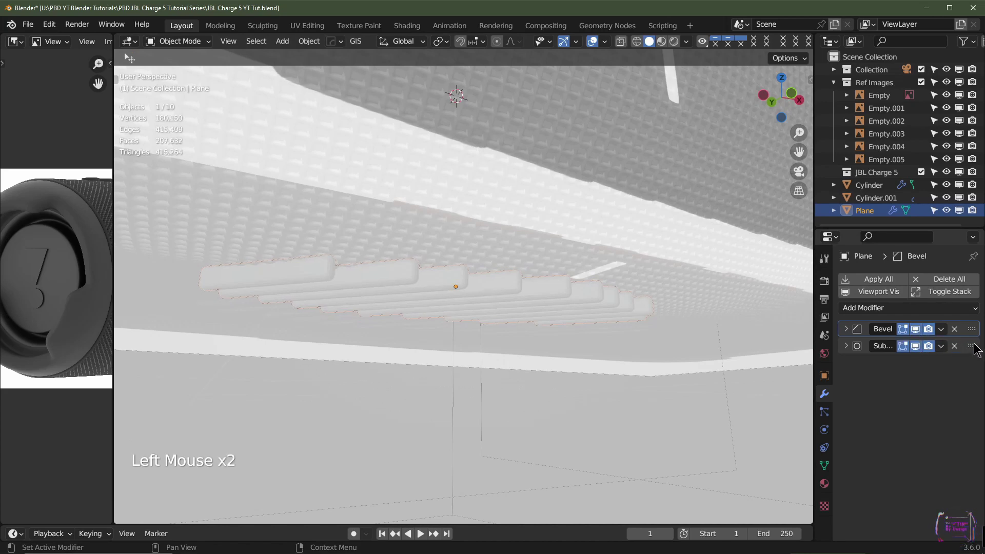
Try Subdivision above Bevel in the ribs' modifier stack and remove the Subdivision modifier
{"action": "left_click_drag", "start_coordinate": [973, 344], "coordinate": [972, 320]}
{"action": "middle_click_drag", "start_coordinate": [641, 318], "coordinate": [522, 214]}
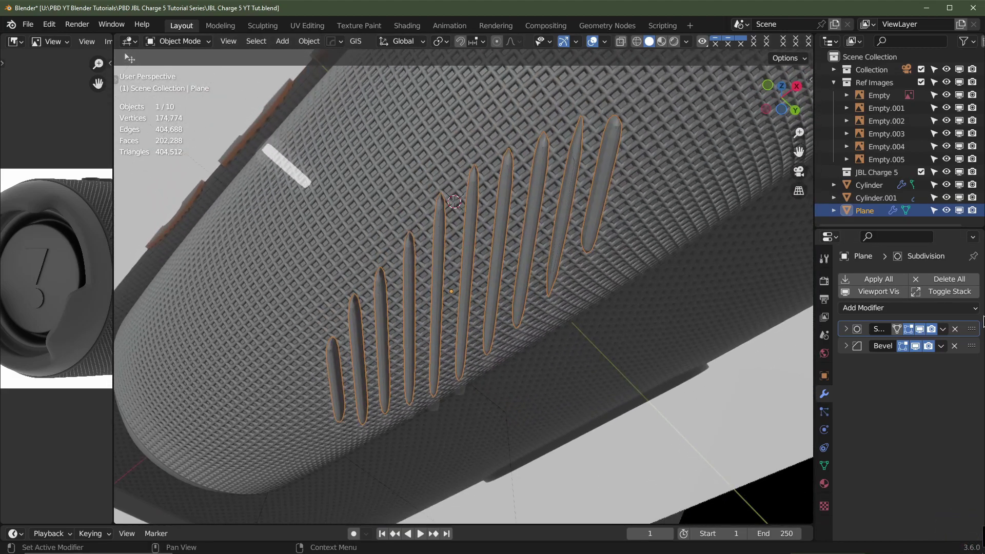
{"action": "middle_click", "coordinate": [970, 353]}
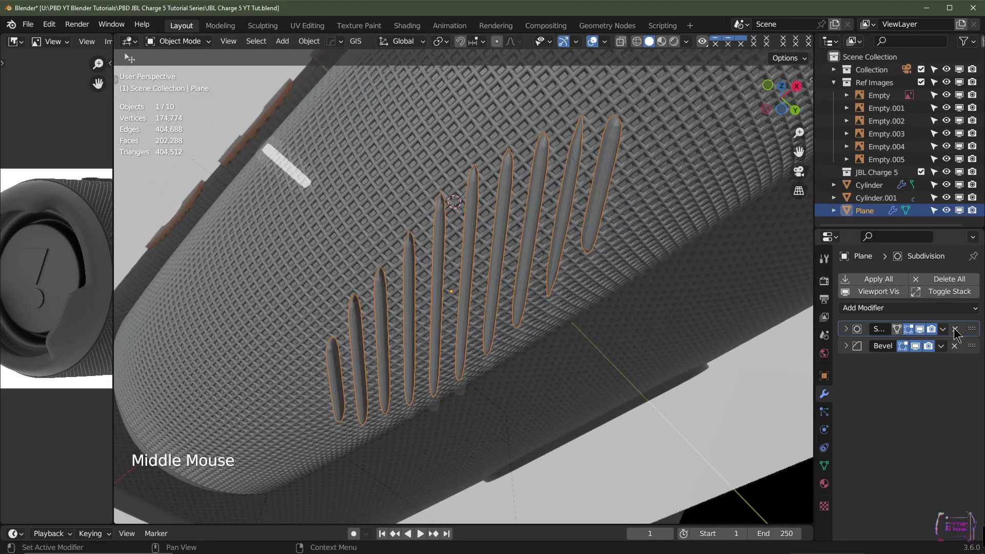
{"action": "left_click", "coordinate": [954, 330]}
In the front orthographic view, move the ribs up about 0.002 m along Z into the underside of the speaker body
{"action": "middle_click_drag", "start_coordinate": [630, 231], "coordinate": [657, 315]}
{"action": "key", "text": "KP_1"}
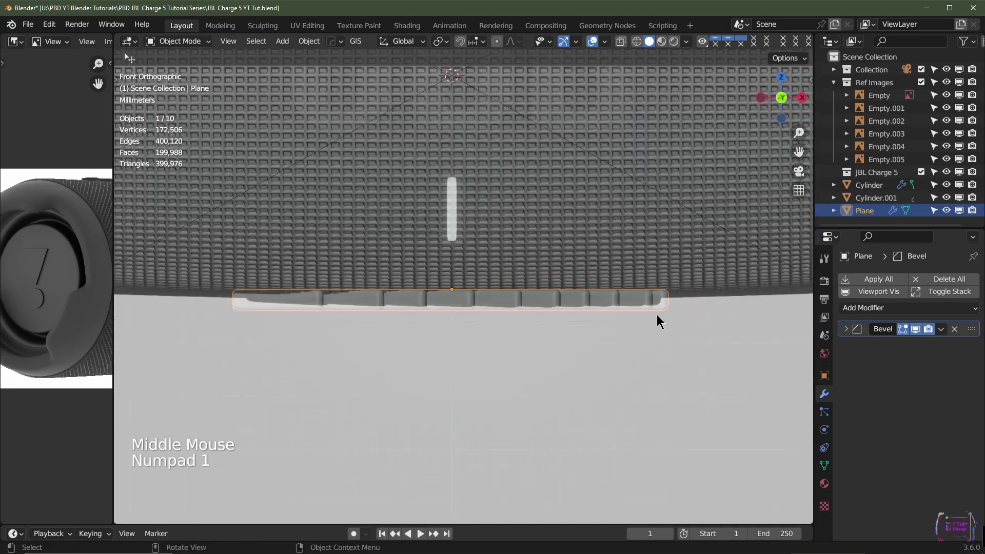
{"action": "scroll", "coordinate": [657, 315], "scroll_direction": "up", "scroll_amount": 2}
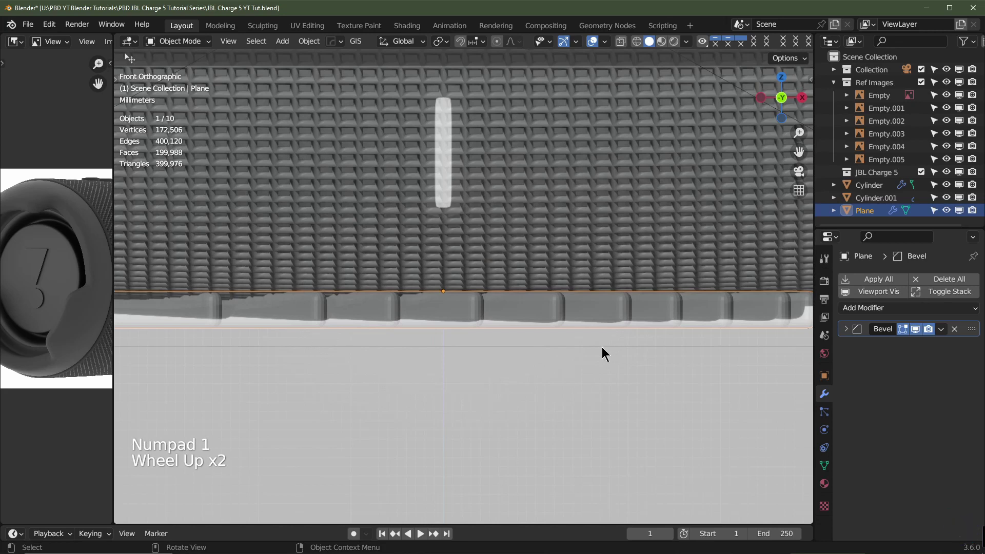
{"action": "key", "text": "g"}
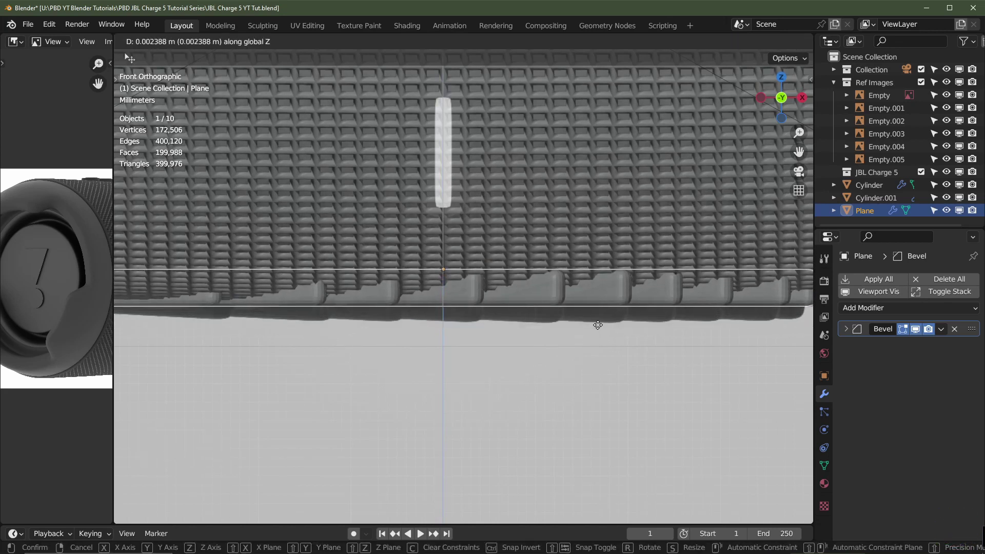
{"action": "left_click", "coordinate": [595, 328]}
Apply Shade Smooth to the ribs and inspect their rounded ends from below
{"action": "middle_click_drag", "start_coordinate": [595, 328], "coordinate": [595, 266]}
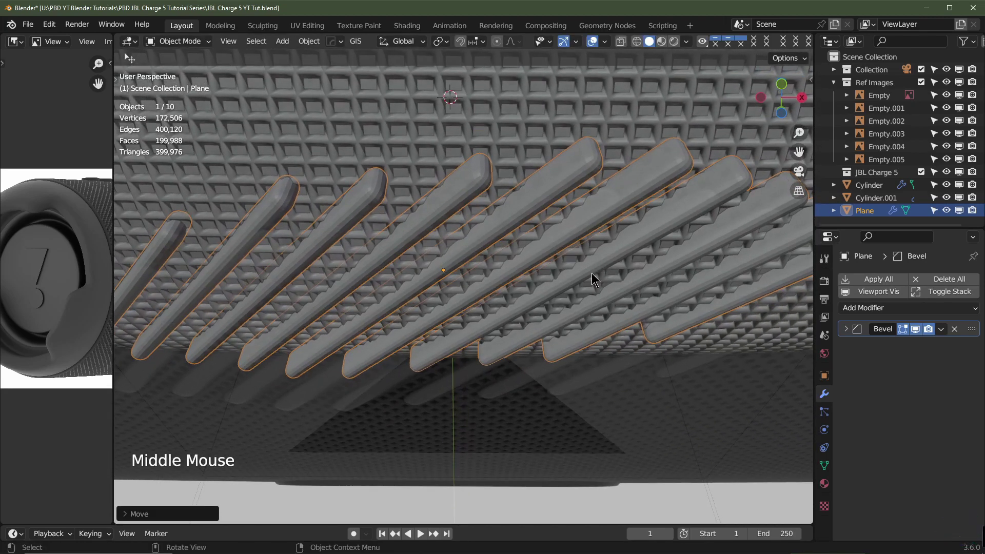
{"action": "key", "text": "z"}
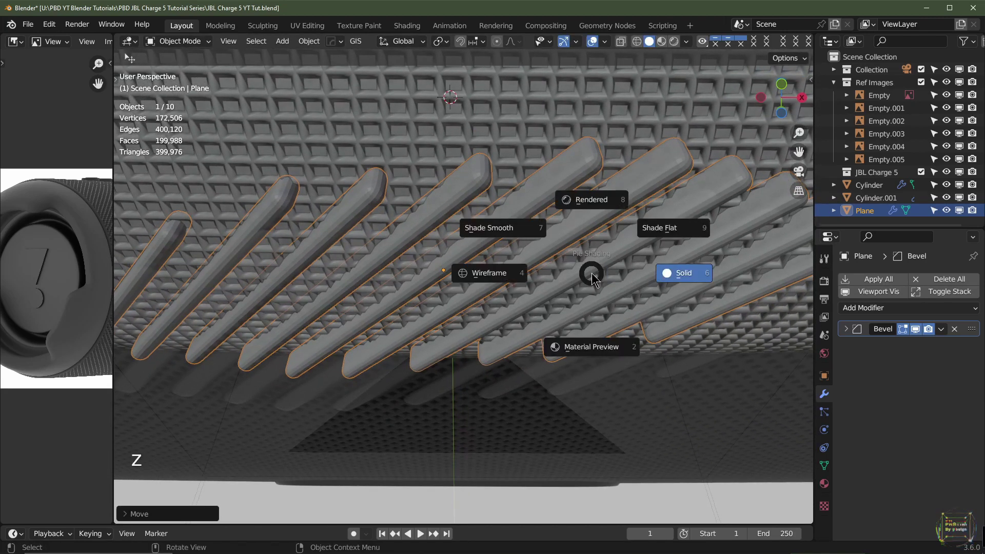
{"action": "left_click", "coordinate": [526, 231]}
{"action": "middle_click_drag", "start_coordinate": [486, 205], "coordinate": [393, 268]}
{"action": "scroll", "coordinate": [392, 229], "scroll_direction": "up", "scroll_amount": 2}
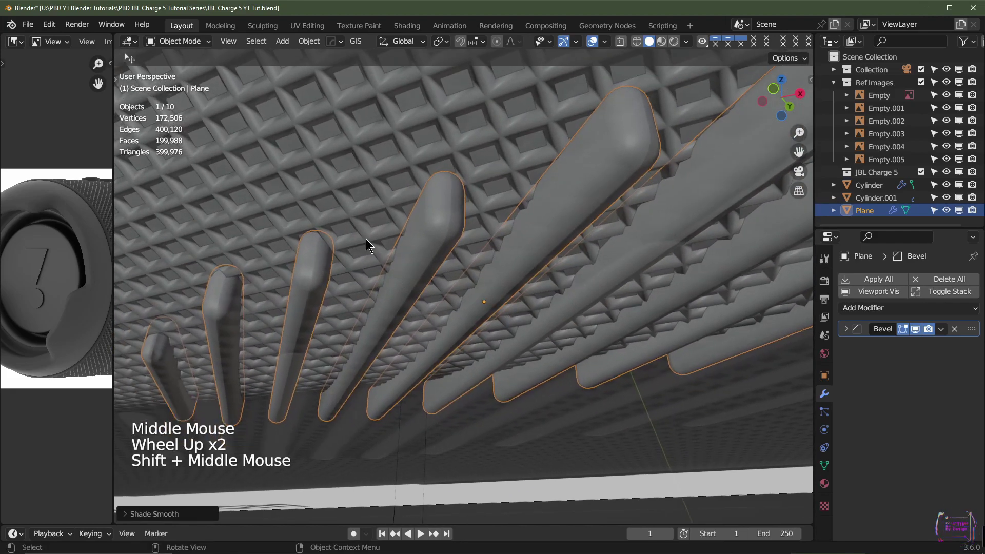
Expand the ribs' Bevel modifier settings and hide the Ref Images collection to clear the view of the underside
{"action": "scroll", "coordinate": [465, 233], "scroll_direction": "down", "scroll_amount": 1}
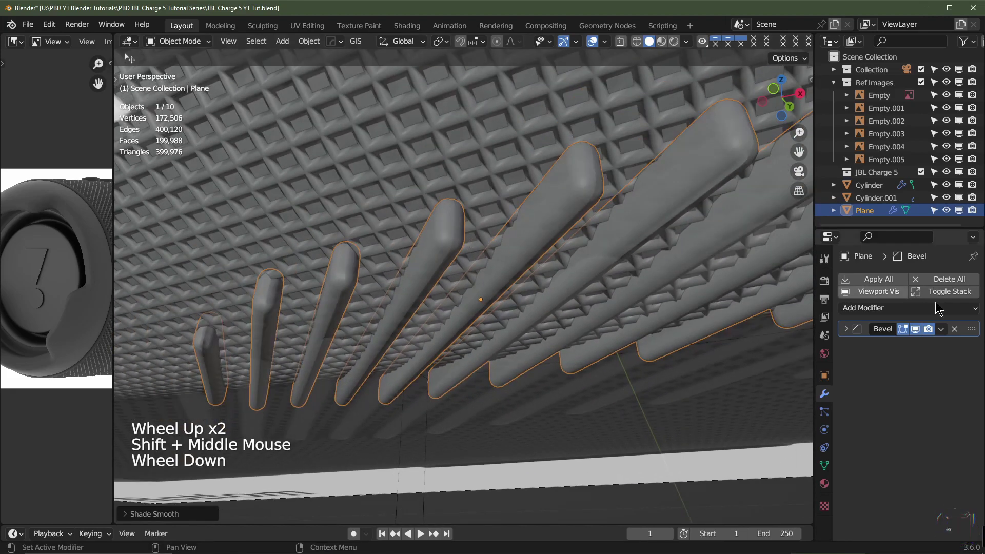
{"action": "left_click", "coordinate": [845, 329]}
{"action": "scroll", "coordinate": [426, 283], "scroll_direction": "down", "scroll_amount": 2}
{"action": "middle_click_drag", "start_coordinate": [385, 286], "coordinate": [425, 333]}
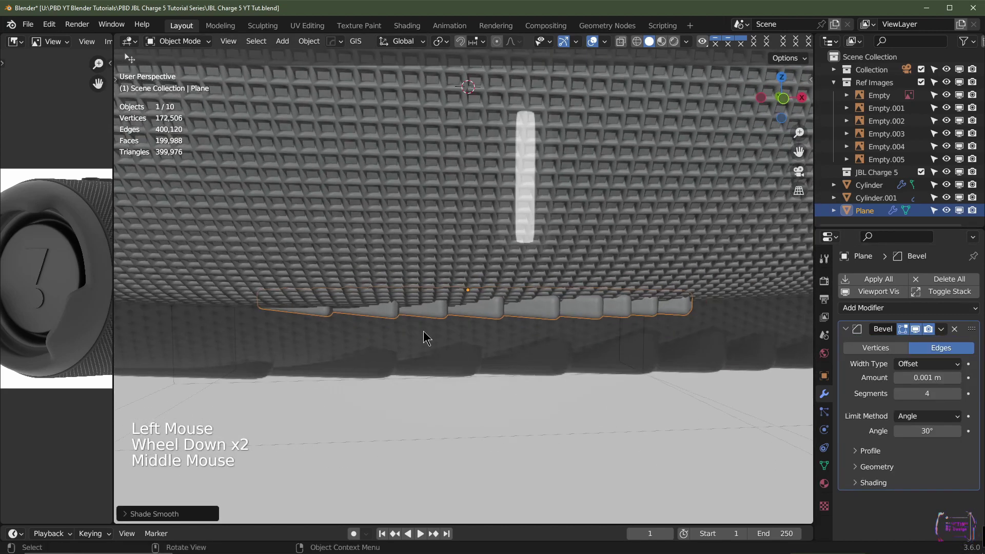
{"action": "left_click", "coordinate": [921, 82]}
{"action": "middle_click_drag", "start_coordinate": [759, 118], "coordinate": [646, 62]}
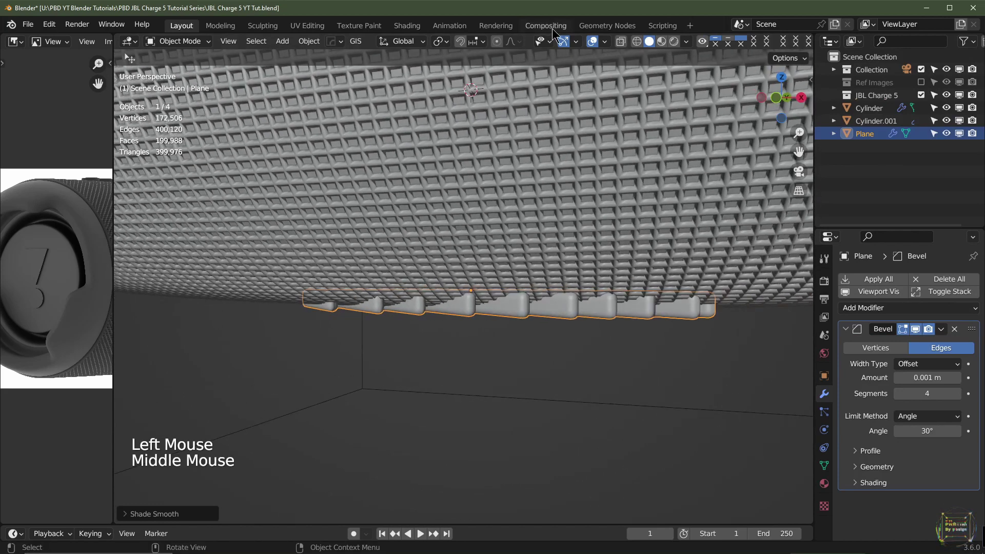
Turn on the Face Orientation overlay and check the normals of the ribs from below
{"action": "left_click", "coordinate": [606, 42]}
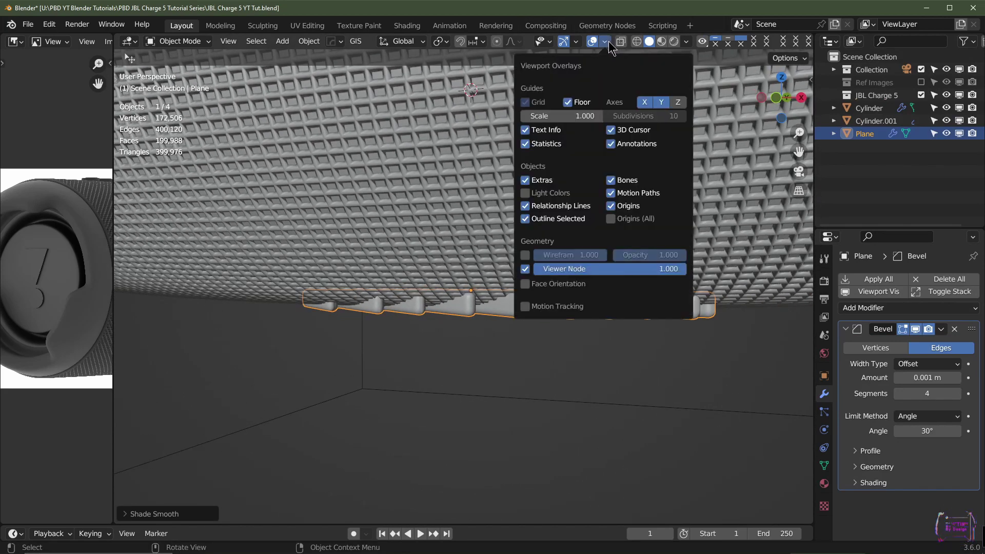
{"action": "left_click", "coordinate": [533, 287]}
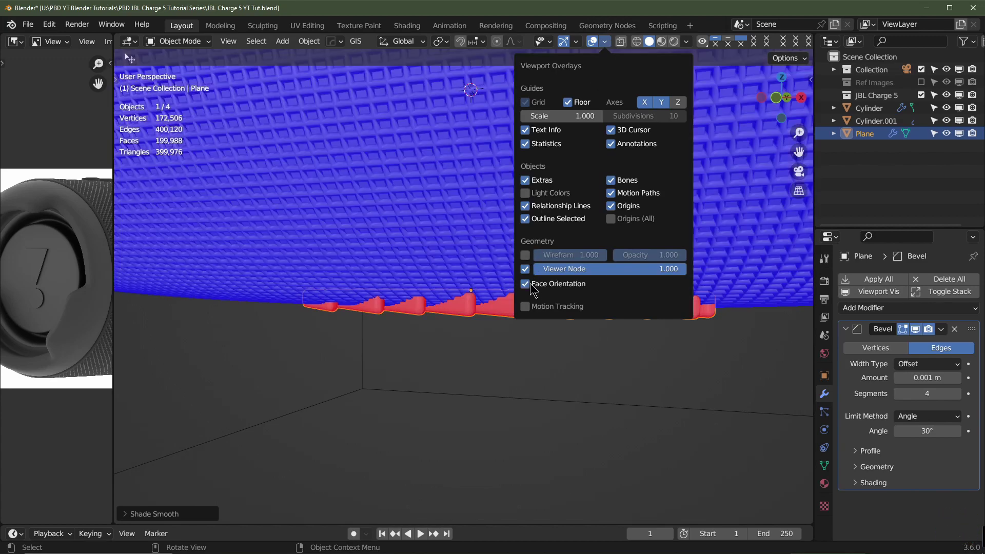
{"action": "scroll", "coordinate": [466, 372], "scroll_direction": "down", "scroll_amount": 3}
{"action": "middle_click_drag", "start_coordinate": [466, 372], "coordinate": [463, 329]}
{"action": "scroll", "coordinate": [530, 321], "scroll_direction": "up", "scroll_amount": 4}
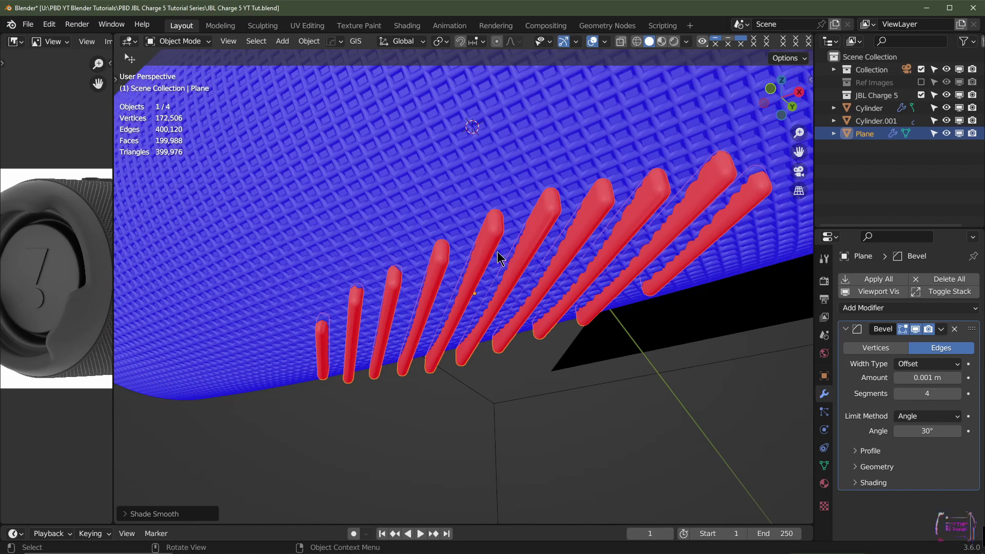
Recalculate the normals of all the ribs' faces to the outside in Edit Mode and return to Object Mode
{"action": "key", "text": "Tab"}
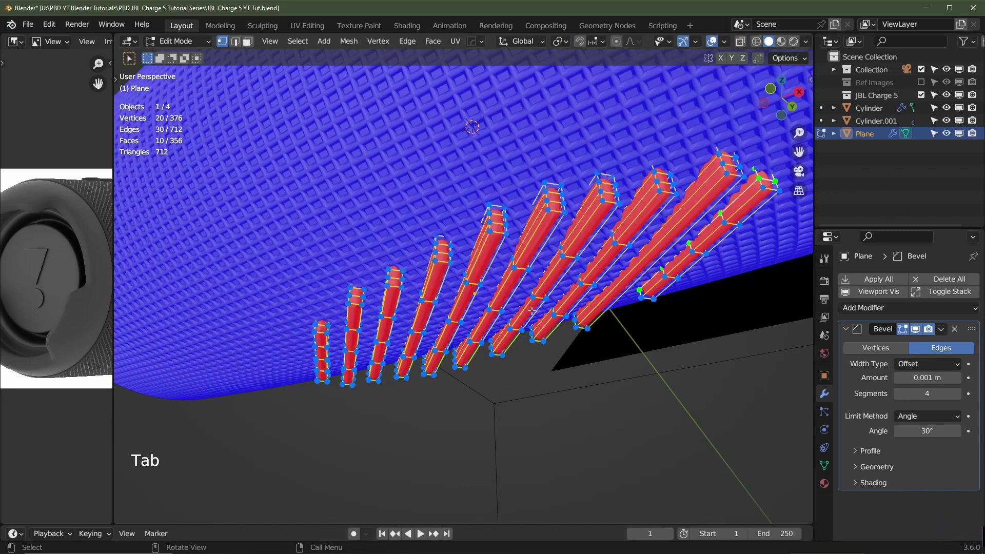
{"action": "key", "text": "a"}
{"action": "key", "text": "a"}
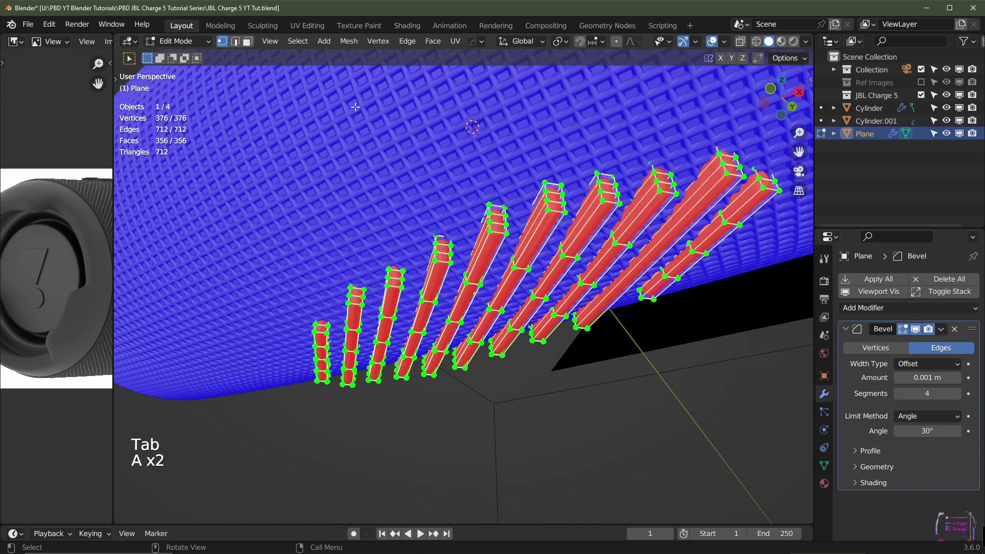
{"action": "left_click", "coordinate": [348, 41]}
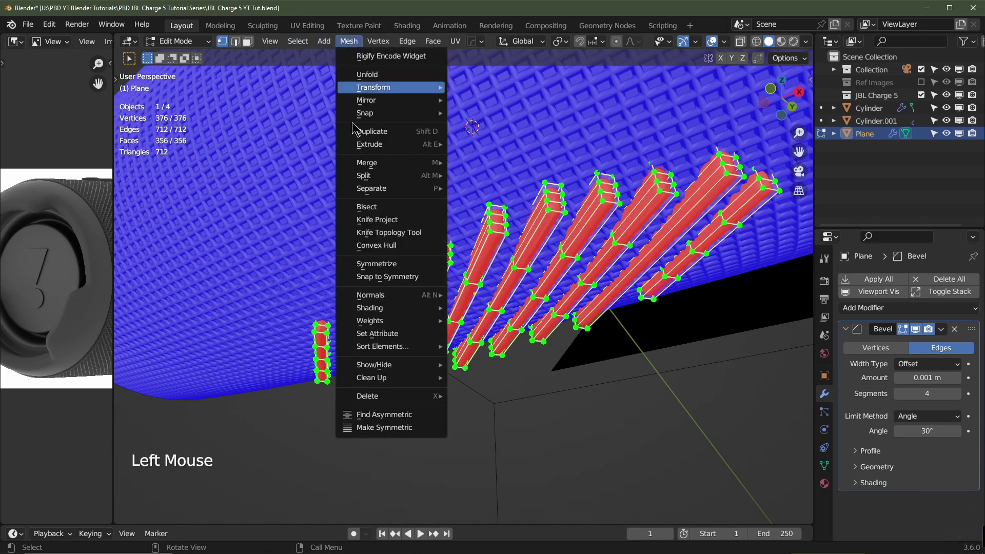
{"action": "mouse_move", "coordinate": [382, 297]}
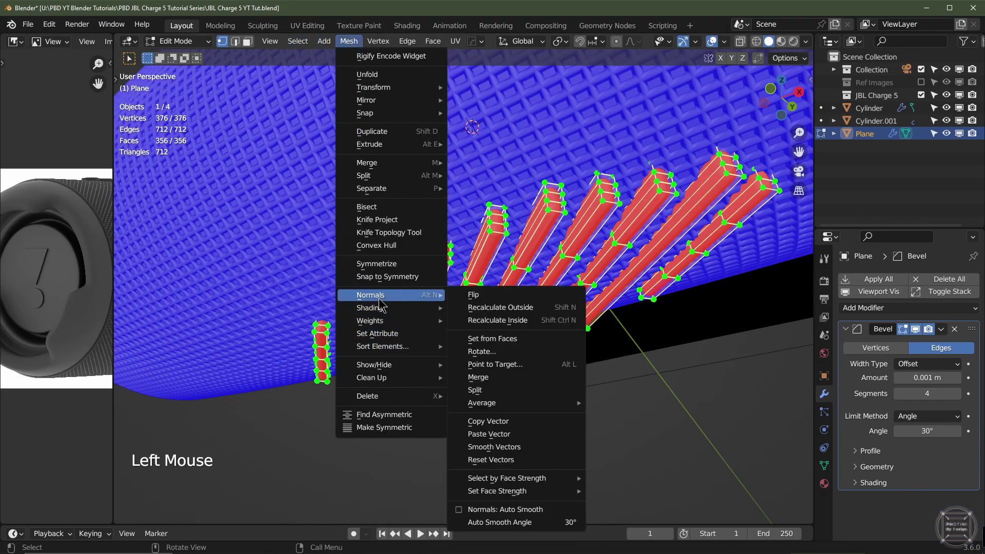
{"action": "left_click", "coordinate": [501, 307]}
{"action": "scroll", "coordinate": [543, 303], "scroll_direction": "down", "scroll_amount": 1}
{"action": "key", "text": "Tab"}
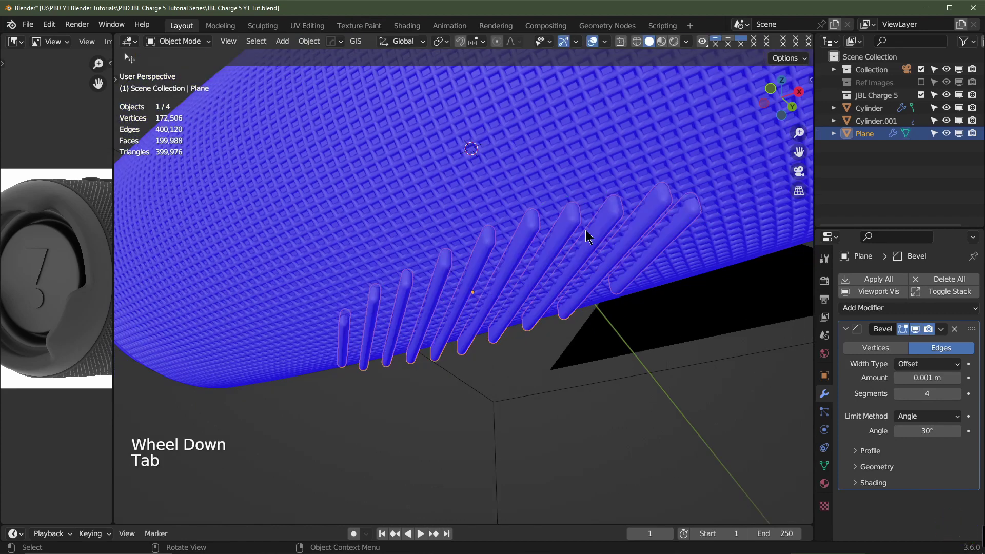
Turn off the Face Orientation overlay
{"action": "left_click", "coordinate": [592, 42]}
{"action": "left_click", "coordinate": [596, 42]}
{"action": "left_click", "coordinate": [604, 42]}
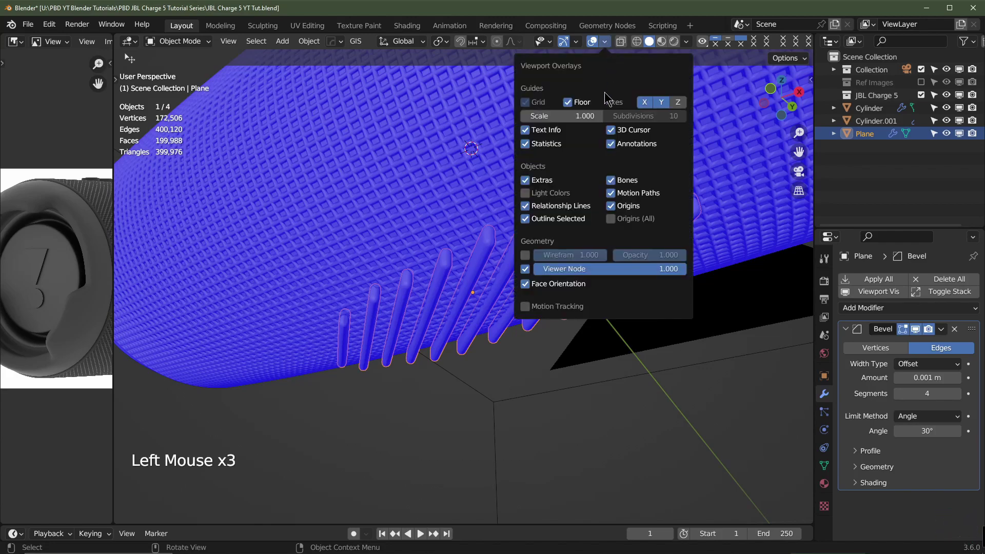
{"action": "left_click", "coordinate": [525, 284]}
Try a Bevel amount of 0.0005 m on the ribs
{"action": "middle_click_drag", "start_coordinate": [523, 294], "coordinate": [482, 336]}
{"action": "scroll", "coordinate": [546, 334], "scroll_direction": "up", "scroll_amount": 3}
{"action": "left_click", "coordinate": [927, 378]}
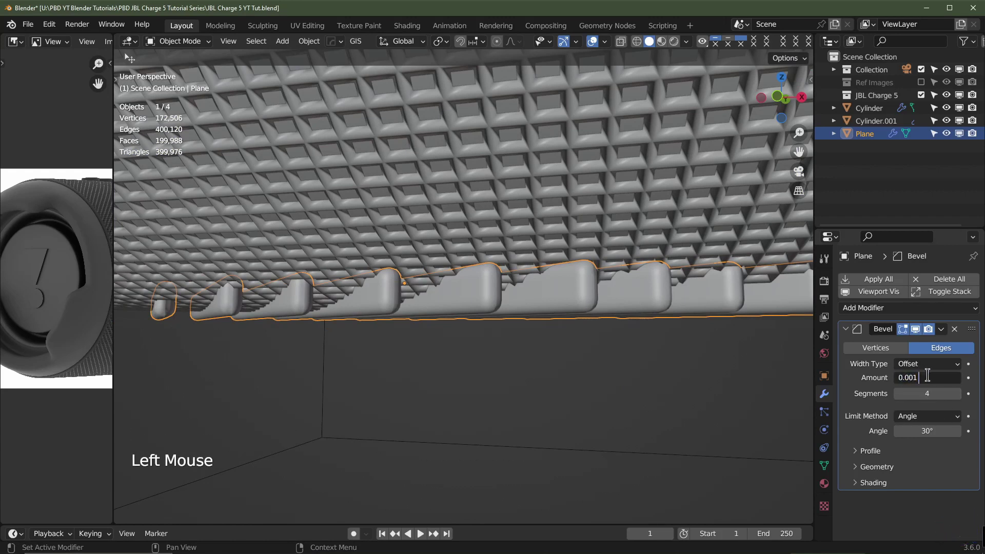
{"action": "key", "text": "BackSpace"}
{"action": "key", "text": "BackSpace"}
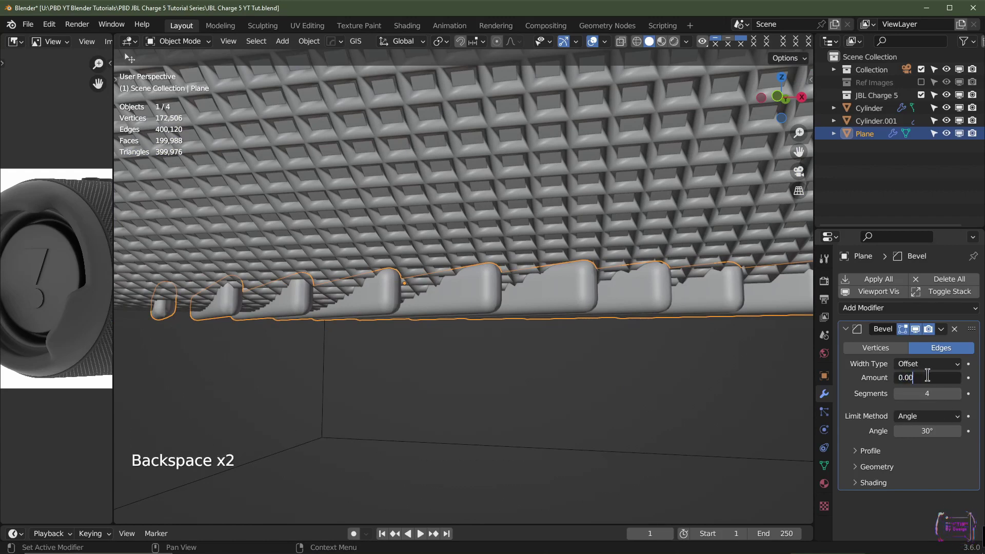
{"action": "type", "text": "05"}
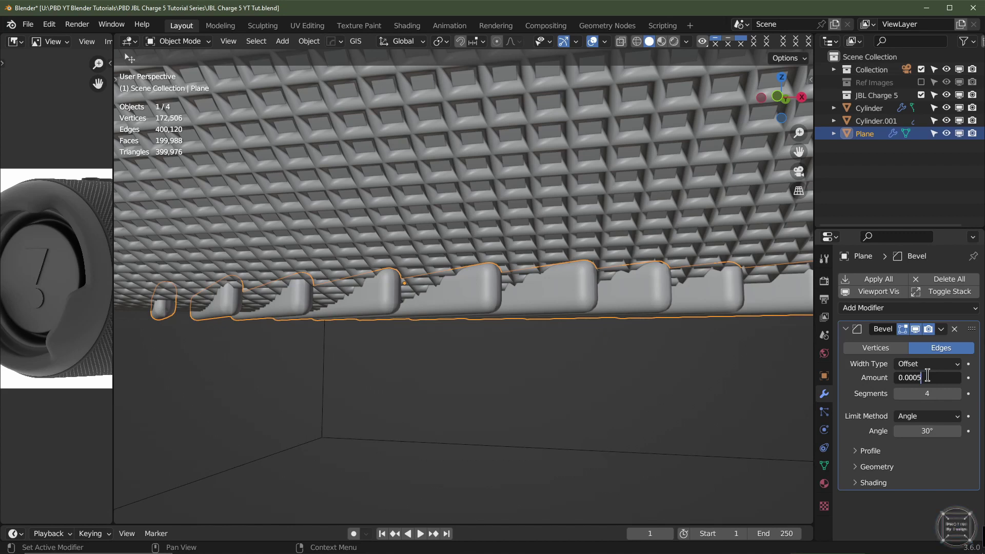
{"action": "key", "text": "Return"}
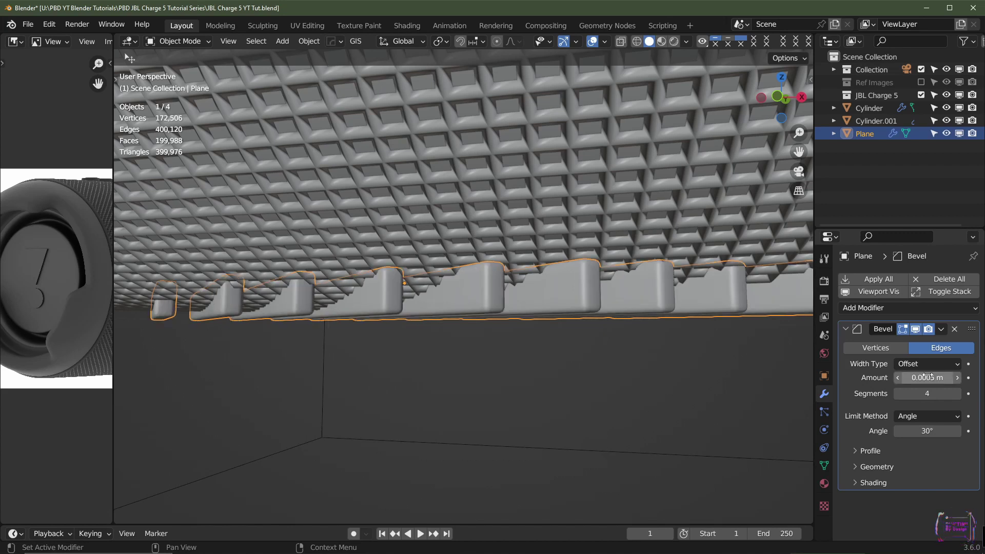
Set the ribs' Bevel amount to 0.00075 m
{"action": "left_click", "coordinate": [925, 377]}
{"action": "left_click", "coordinate": [917, 377]}
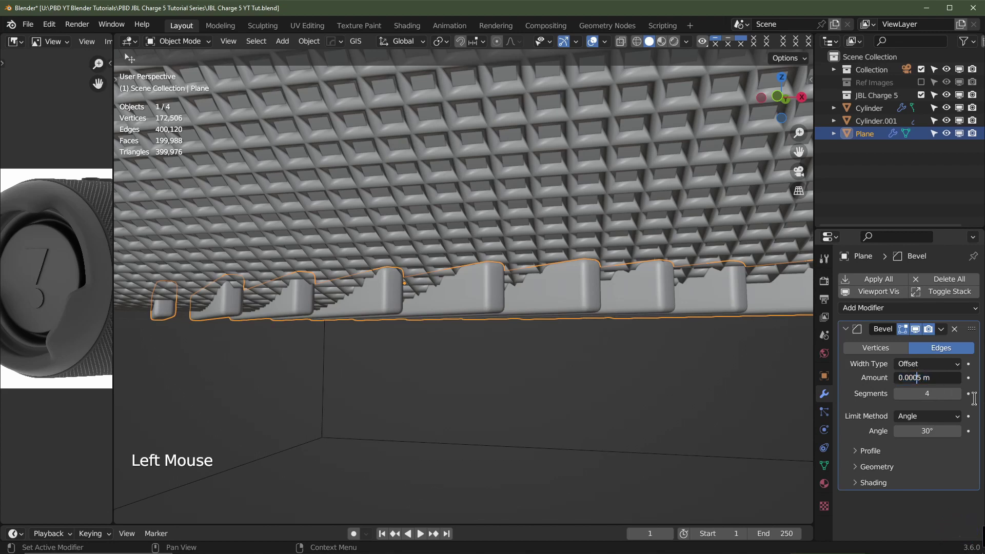
{"action": "type", "text": "7"}
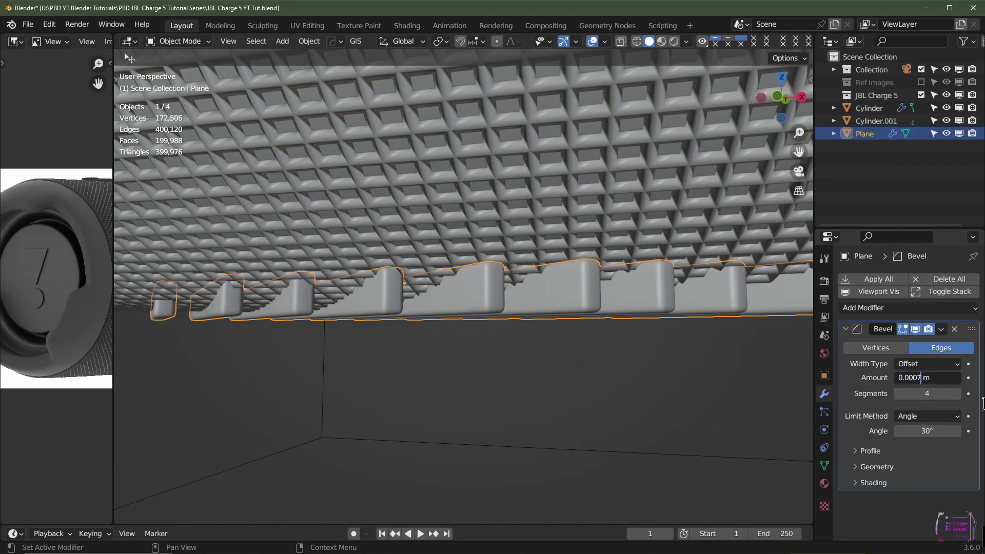
{"action": "key", "text": "Return"}
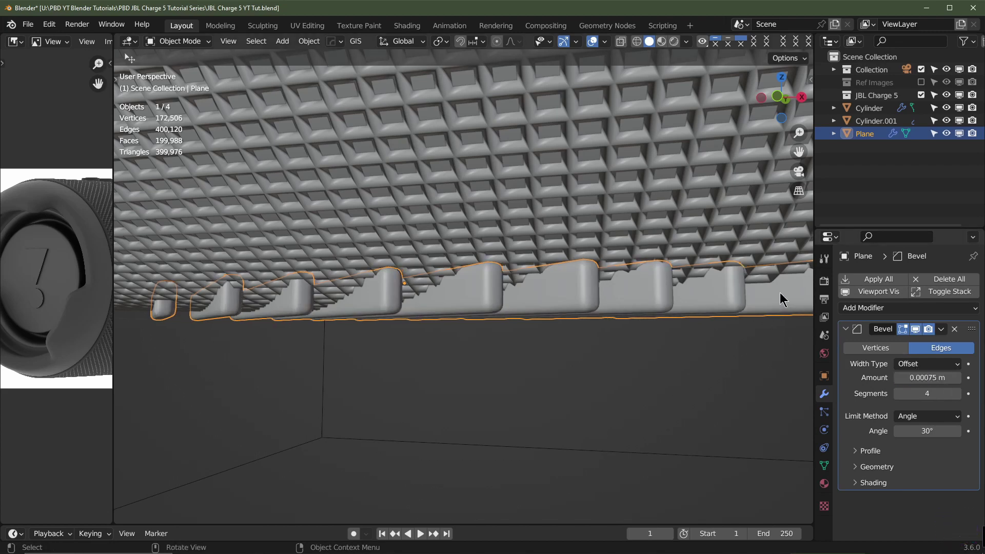
Show the Ref Images collection again and view the whole speaker against the front reference image in front orthographic view
{"action": "scroll", "coordinate": [574, 325], "scroll_direction": "down", "scroll_amount": 2}
{"action": "middle_click_drag", "start_coordinate": [574, 325], "coordinate": [480, 321]}
{"action": "scroll", "coordinate": [471, 271], "scroll_direction": "down", "scroll_amount": 2}
{"action": "key", "text": "KP_1"}
{"action": "scroll", "coordinate": [480, 321], "scroll_direction": "down", "scroll_amount": 2}
{"action": "middle_click_drag", "start_coordinate": [403, 340], "coordinate": [559, 341]}
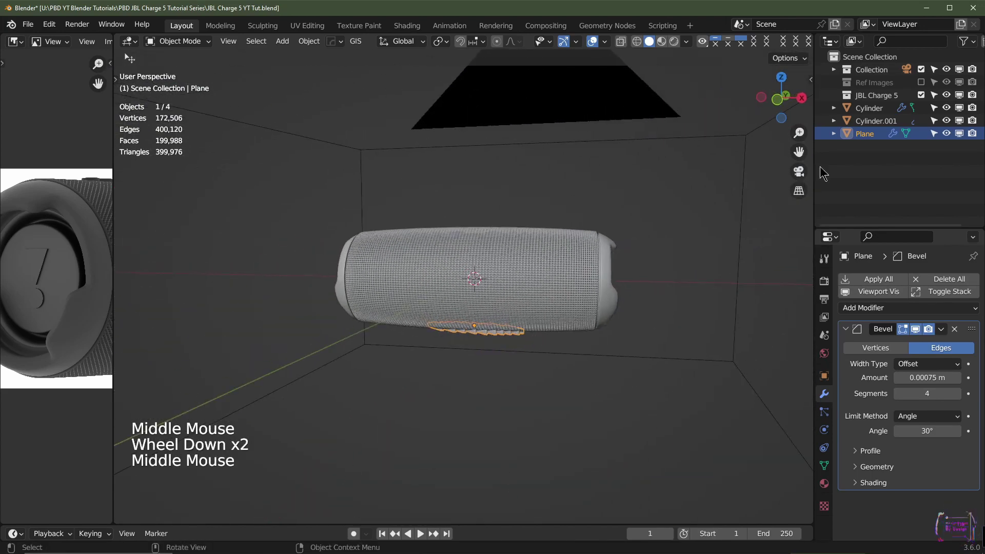
{"action": "left_click", "coordinate": [920, 82]}
{"action": "middle_click_drag", "start_coordinate": [515, 312], "coordinate": [477, 265]}
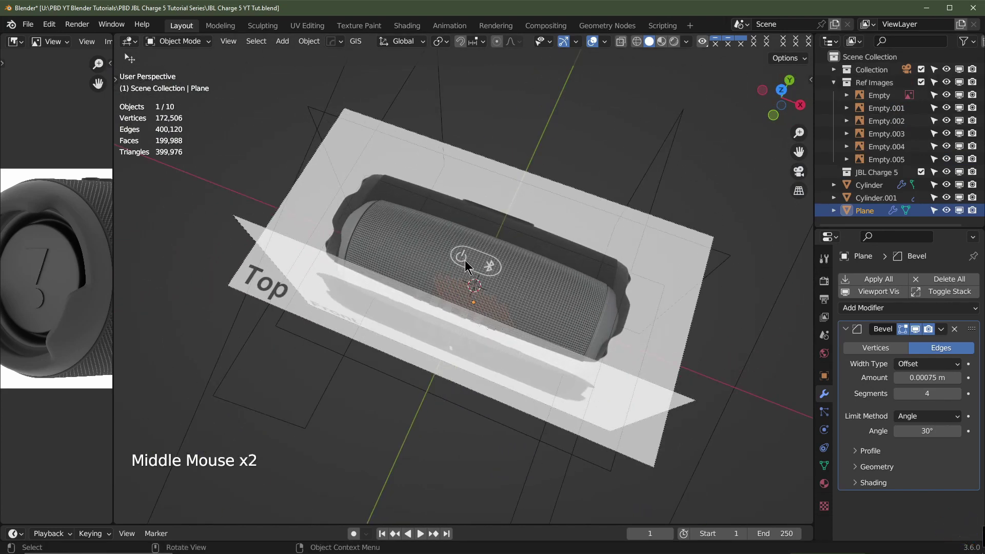
{"action": "scroll", "coordinate": [464, 260], "scroll_direction": "up", "scroll_amount": 2}
{"action": "middle_click_drag", "start_coordinate": [882, 185], "coordinate": [880, 184]}
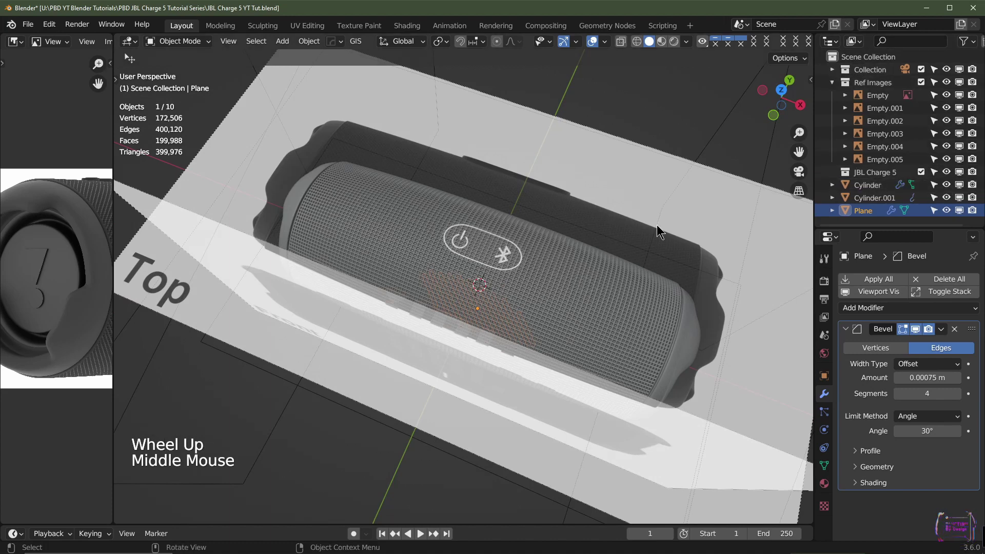
{"action": "middle_click_drag", "start_coordinate": [656, 226], "coordinate": [522, 254]}
{"action": "key", "text": "KP_1"}
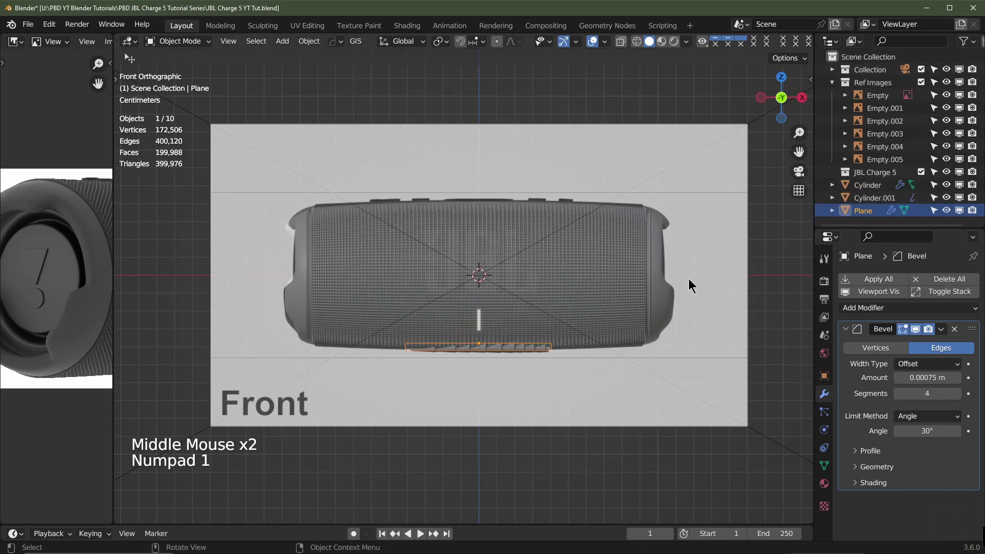
Rename the speaker body object Cylinder as Main Body
{"action": "scroll", "coordinate": [689, 279], "scroll_direction": "up", "scroll_amount": 2}
{"action": "left_click", "coordinate": [871, 186]}
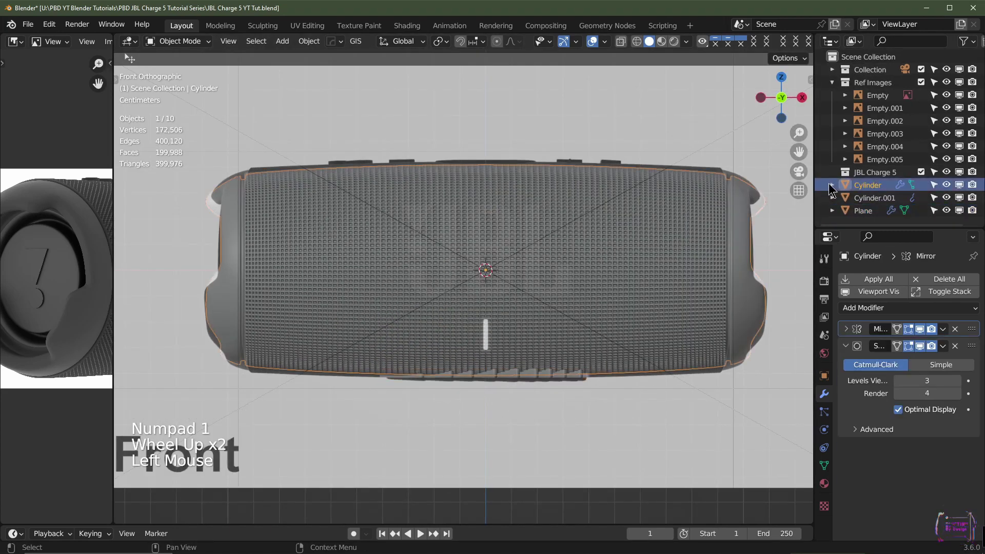
{"action": "middle_click_drag", "start_coordinate": [607, 236], "coordinate": [566, 242], "text": "shift"}
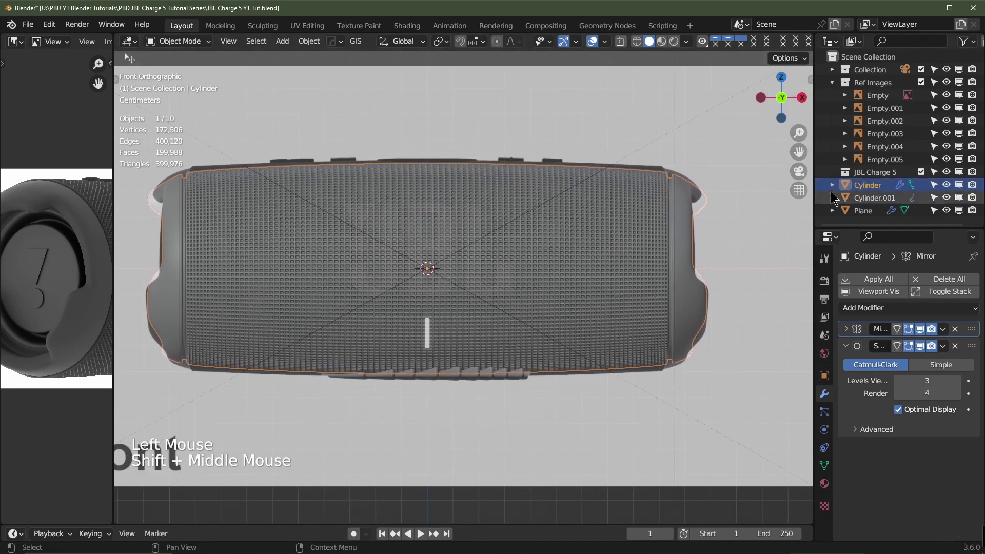
{"action": "double_click", "coordinate": [878, 186]}
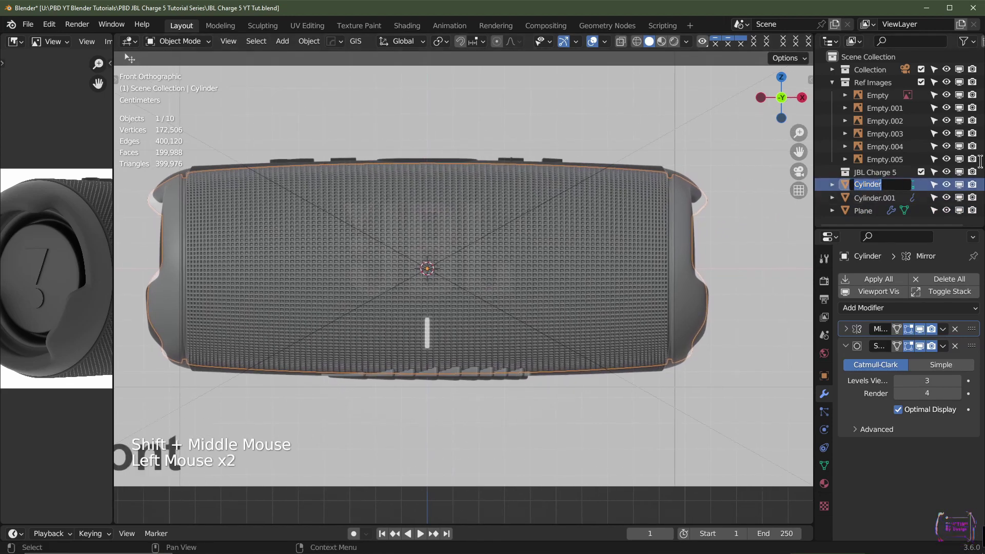
{"action": "type", "text": "Mai"}
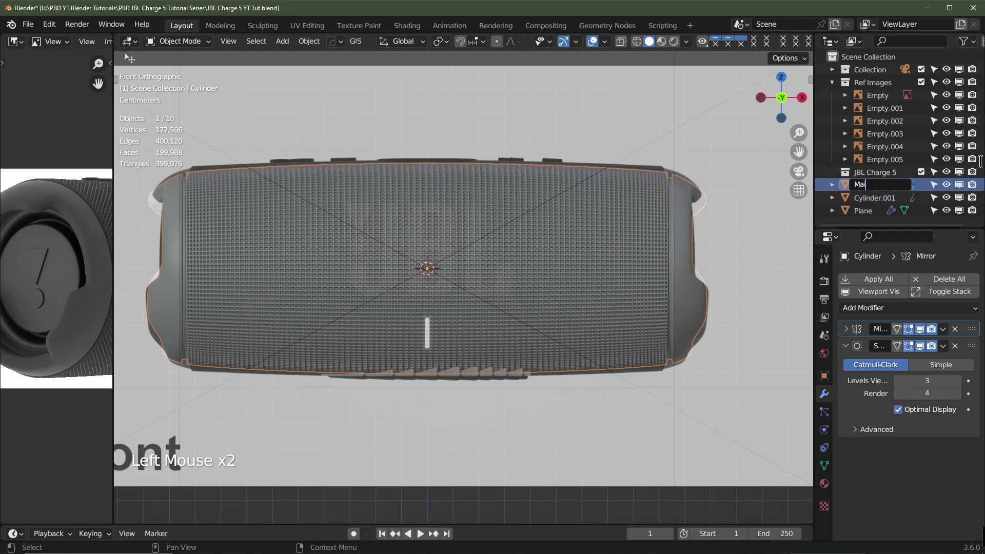
{"action": "type", "text": "n Bo"}
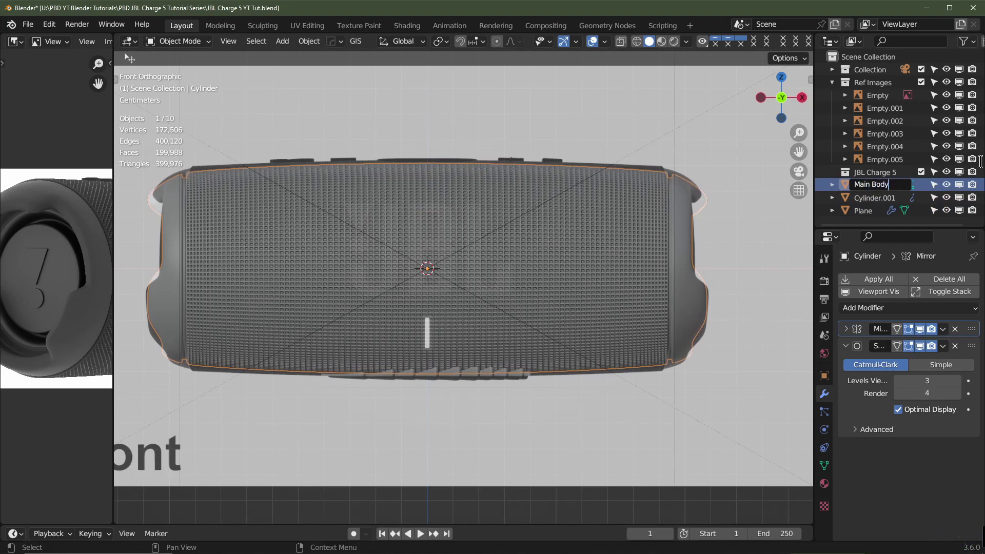
{"action": "type", "text": "dy"}
{"action": "key", "text": "Return"}
Rename the wireframe grille object Cylinder.001 as Mesh Cover
{"action": "left_click", "coordinate": [879, 186]}
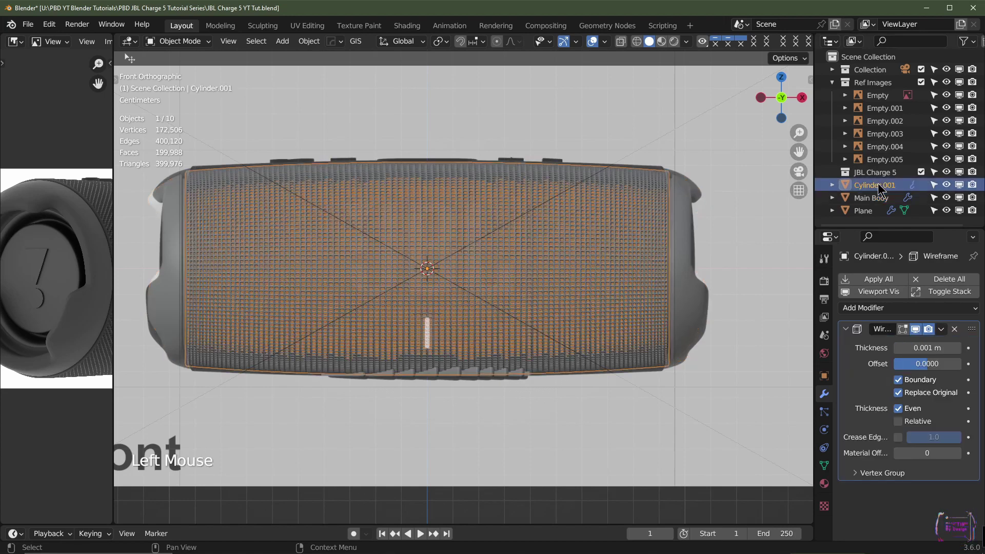
{"action": "double_click", "coordinate": [878, 185]}
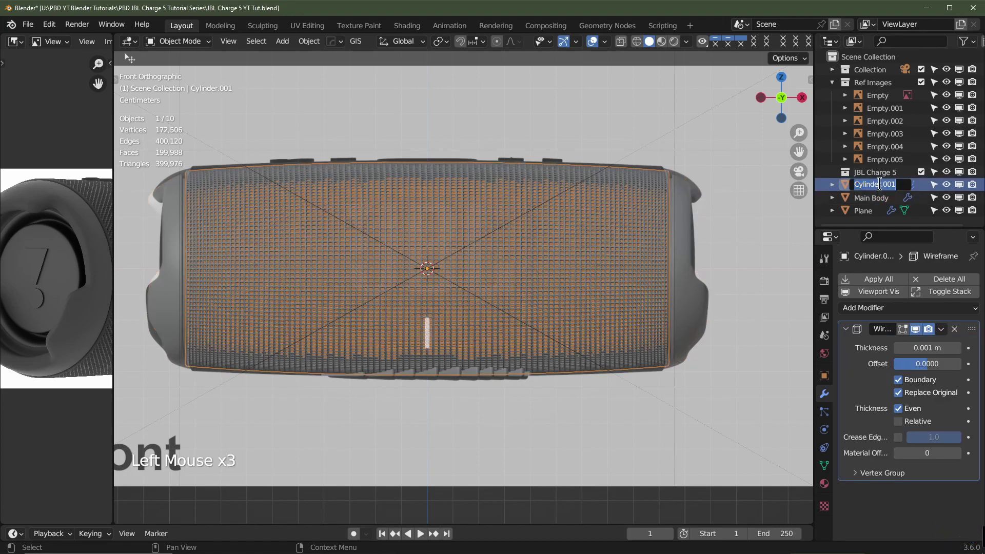
{"action": "type", "text": "Mesh"}
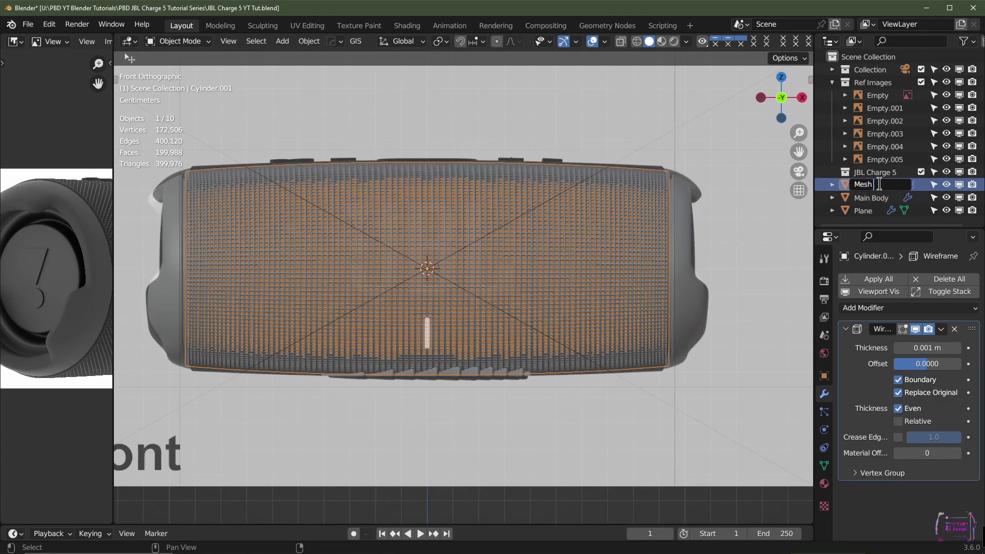
{"action": "type", "text": " Cover"}
{"action": "key", "text": "Return"}
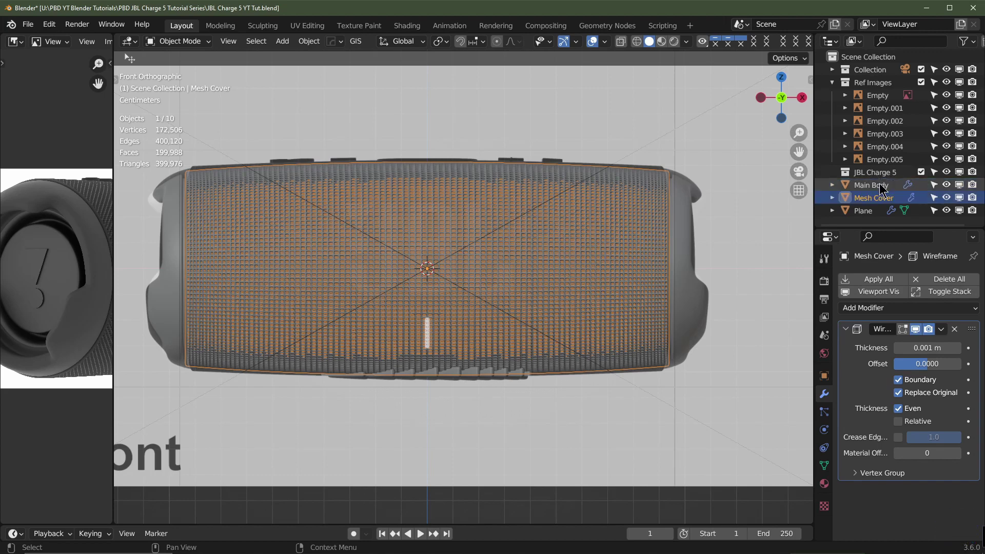
Rename the ribbed underside foot object Plane as Rubber Feet
{"action": "left_click", "coordinate": [862, 211]}
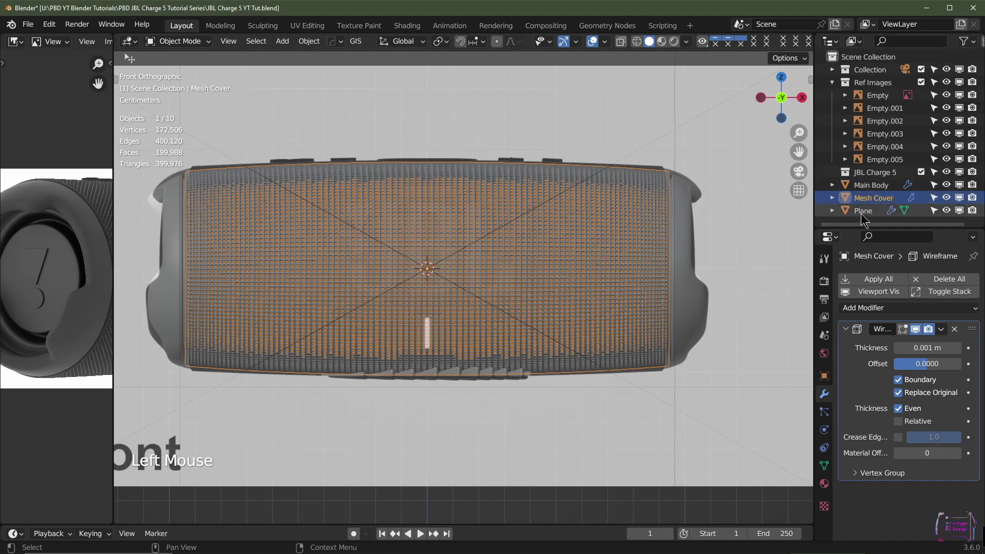
{"action": "double_click", "coordinate": [863, 211]}
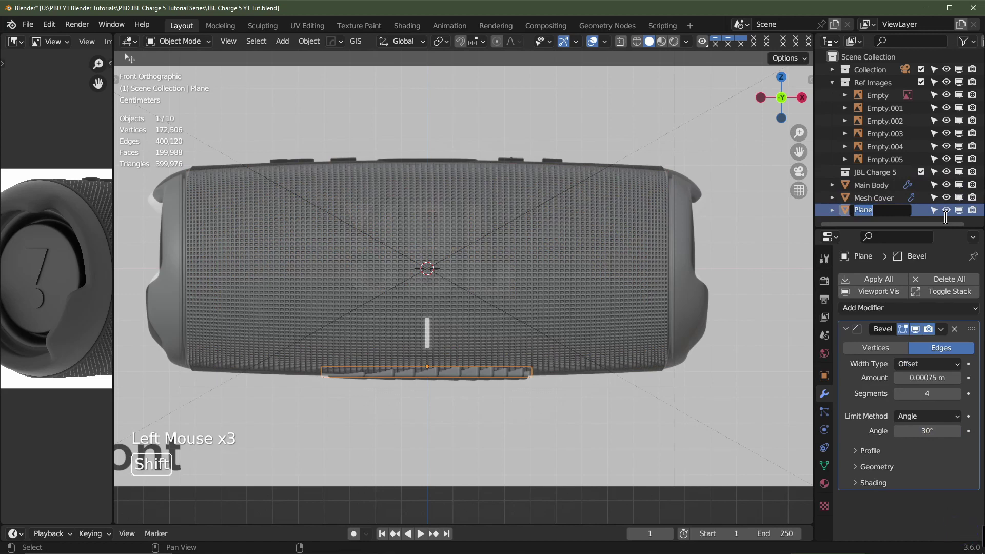
{"action": "type", "text": "Rubber"}
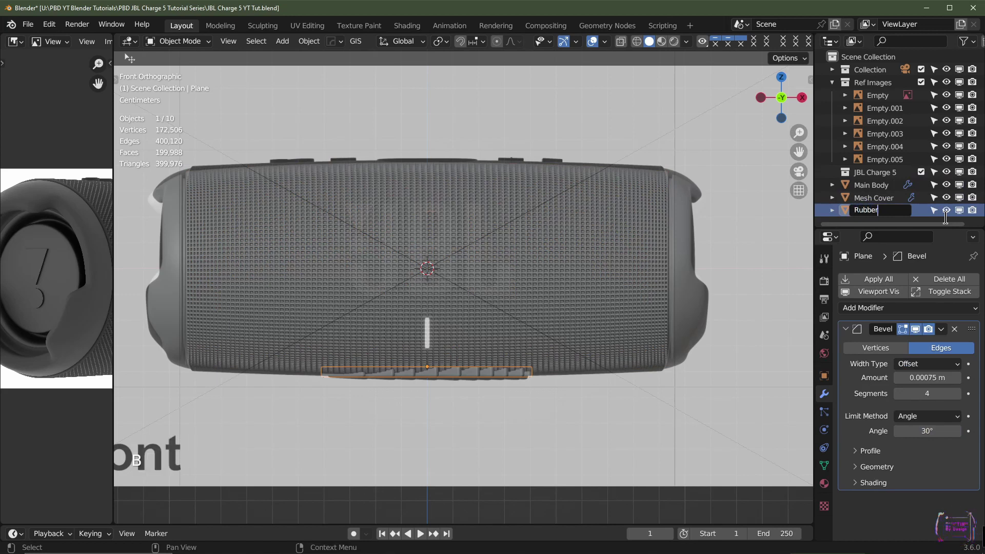
{"action": "type", "text": " Feet"}
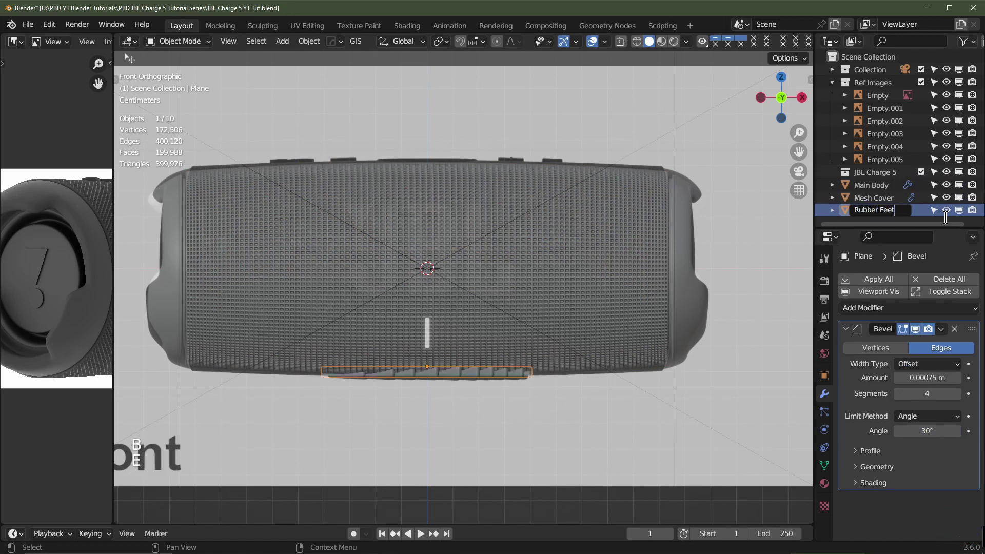
{"action": "key", "text": "Return"}
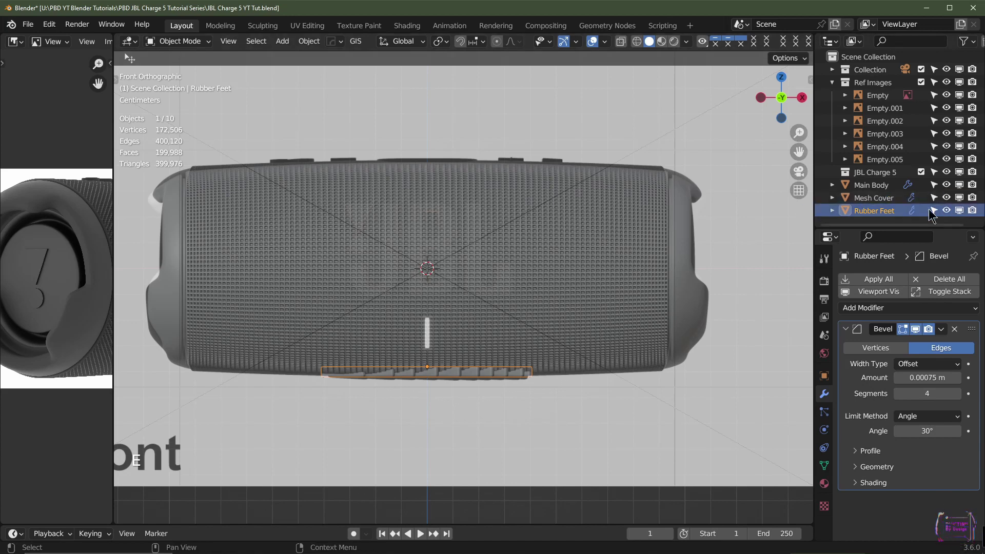
Delete the empty JBL Charge 5 collection
{"action": "left_click", "coordinate": [878, 215]}
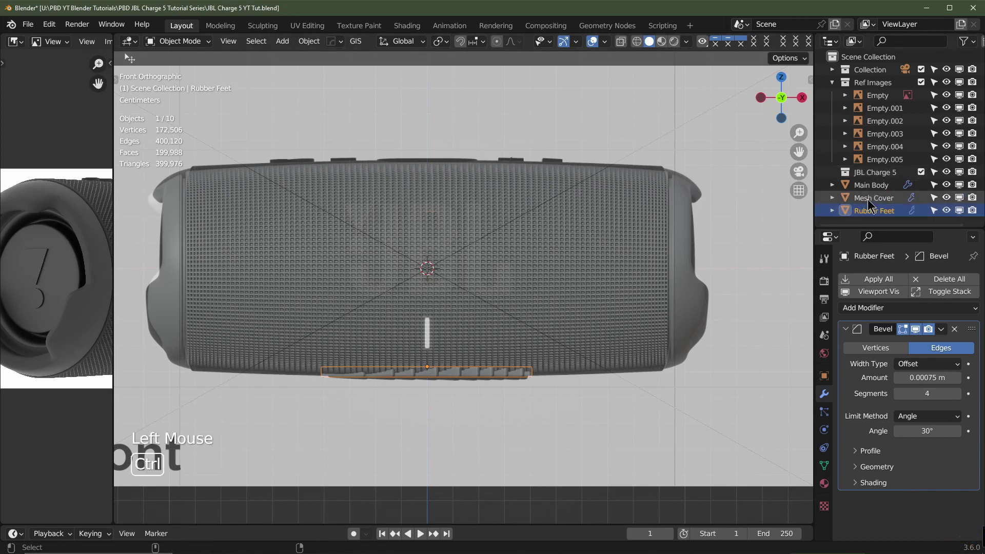
{"action": "left_click", "coordinate": [873, 198], "text": "ctrl"}
{"action": "left_click", "coordinate": [870, 187], "text": "ctrl"}
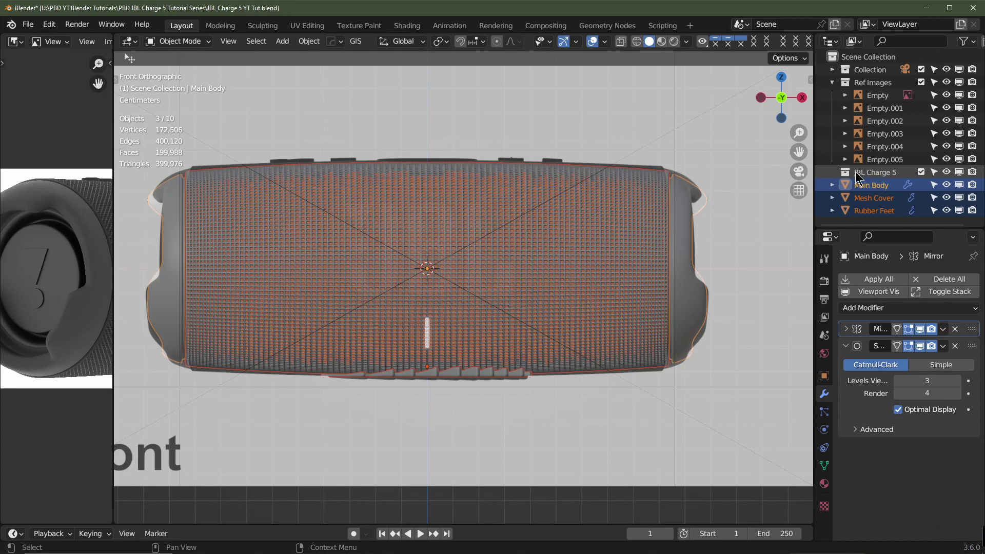
{"action": "left_click", "coordinate": [880, 177]}
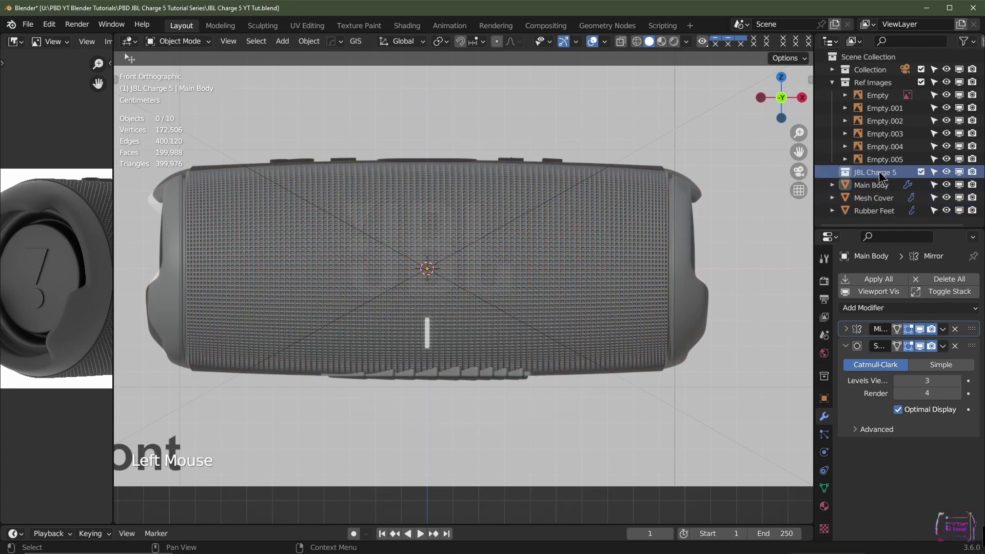
{"action": "key", "text": "Delete"}
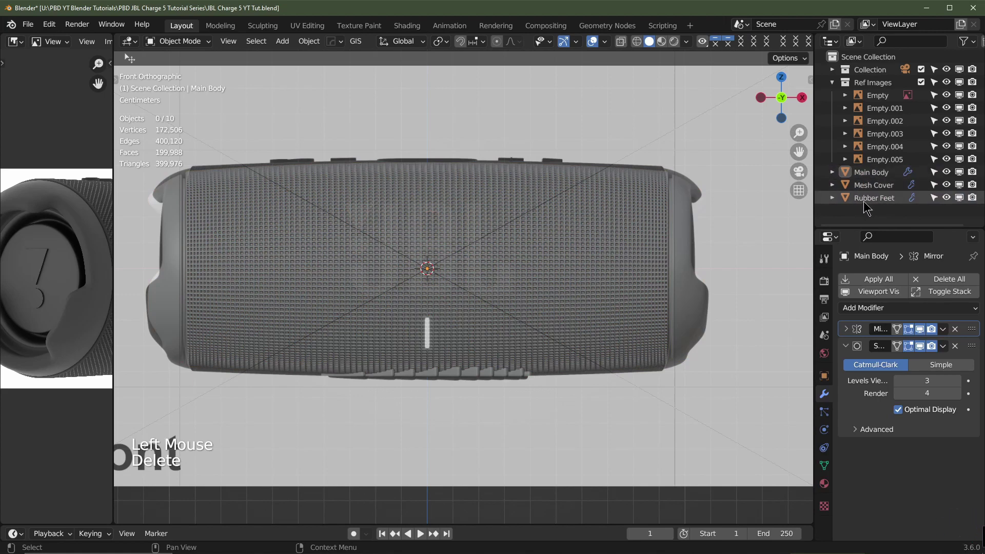
Create a new collection named JBL Charge 5 and move Main Body, Mesh Cover and Rubber Feet into it
{"action": "left_click", "coordinate": [866, 200]}
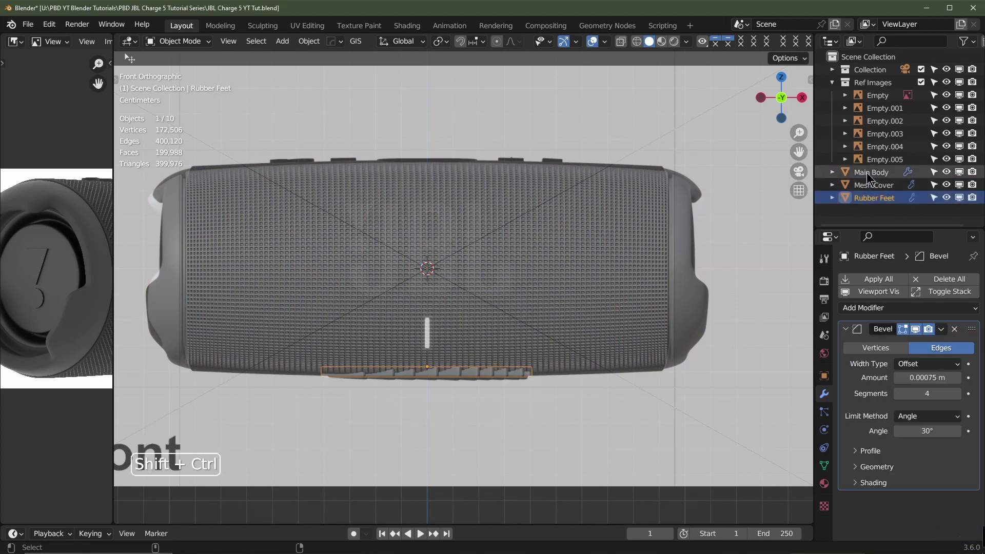
{"action": "left_click", "coordinate": [867, 175], "text": "ctrl+shift"}
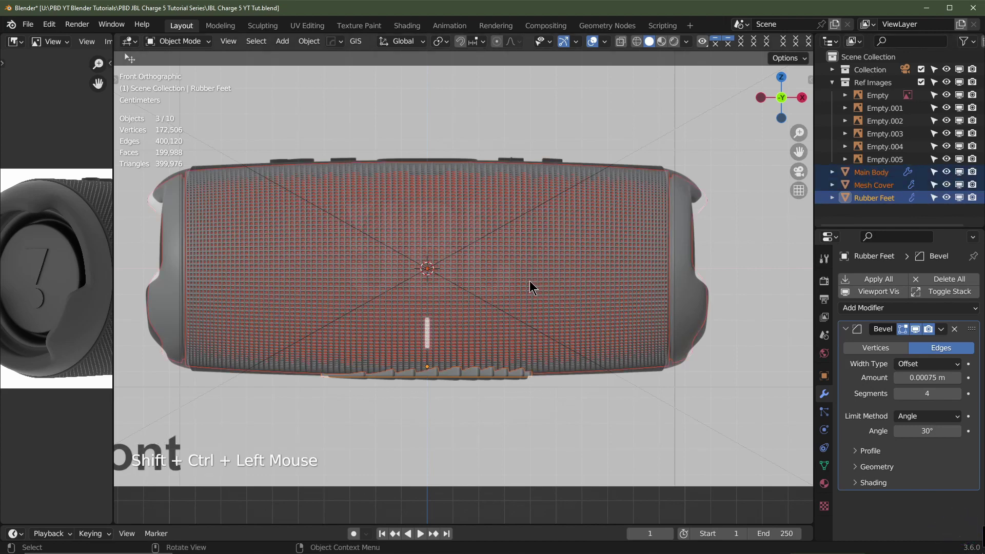
{"action": "key", "text": "m"}
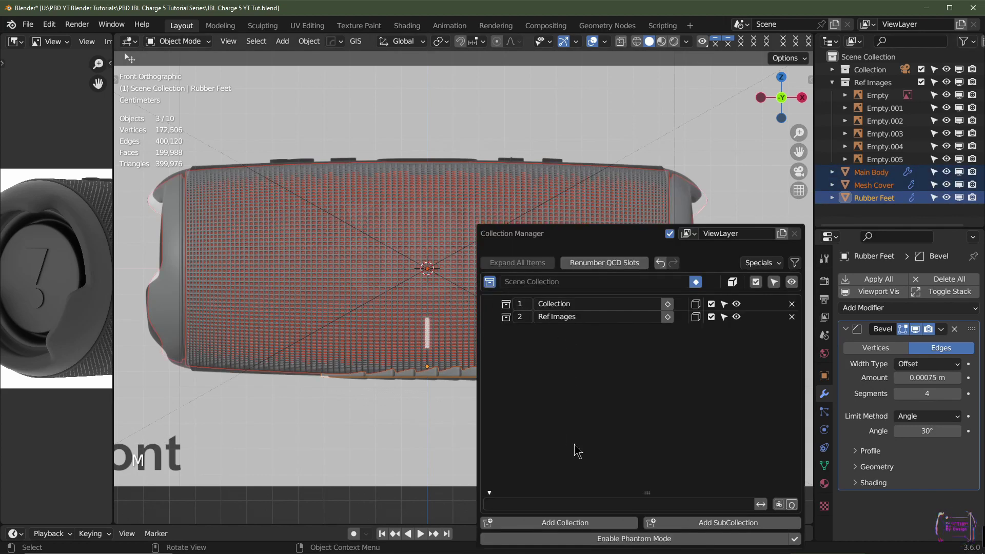
{"action": "left_click", "coordinate": [544, 523]}
{"action": "double_click", "coordinate": [573, 330]}
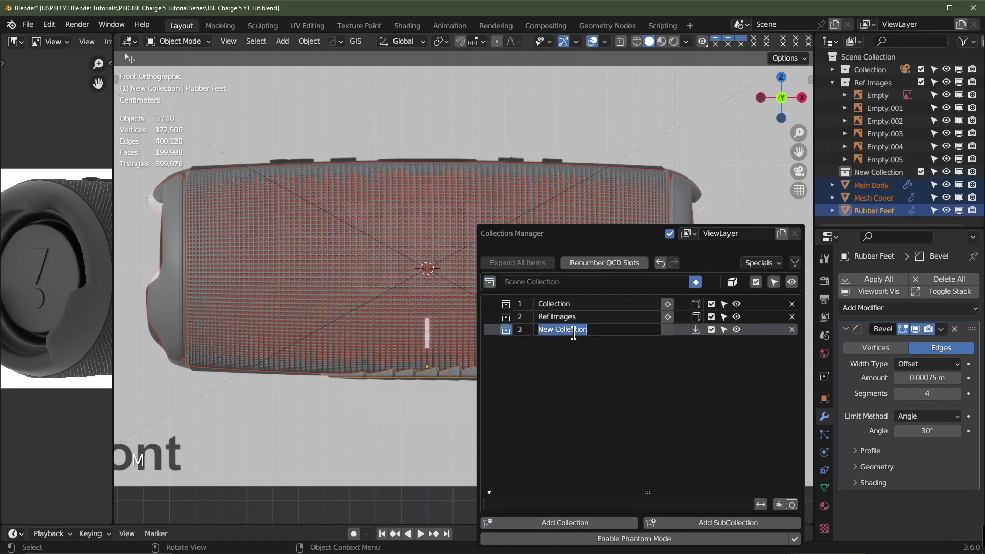
{"action": "key", "text": "BackSpace"}
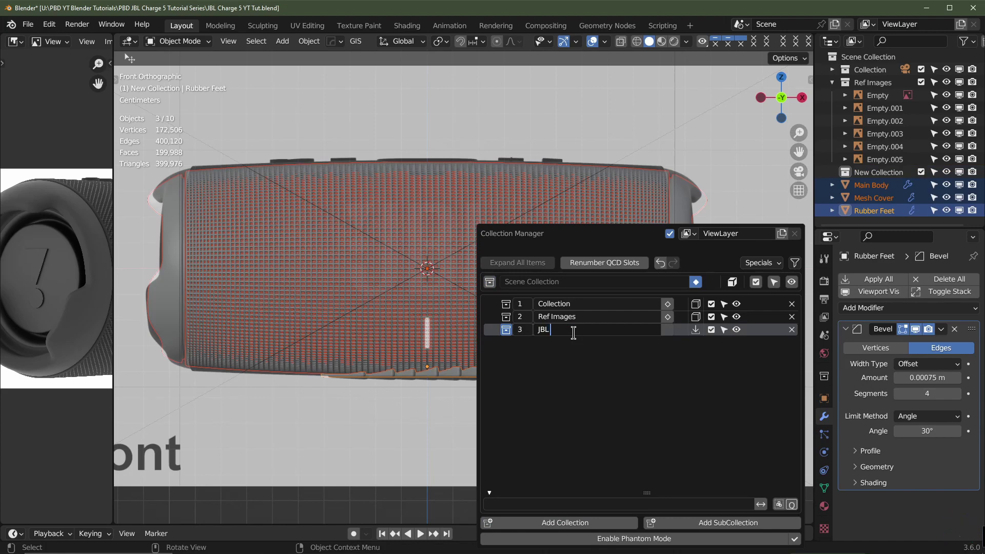
{"action": "type", "text": "Charge 5"}
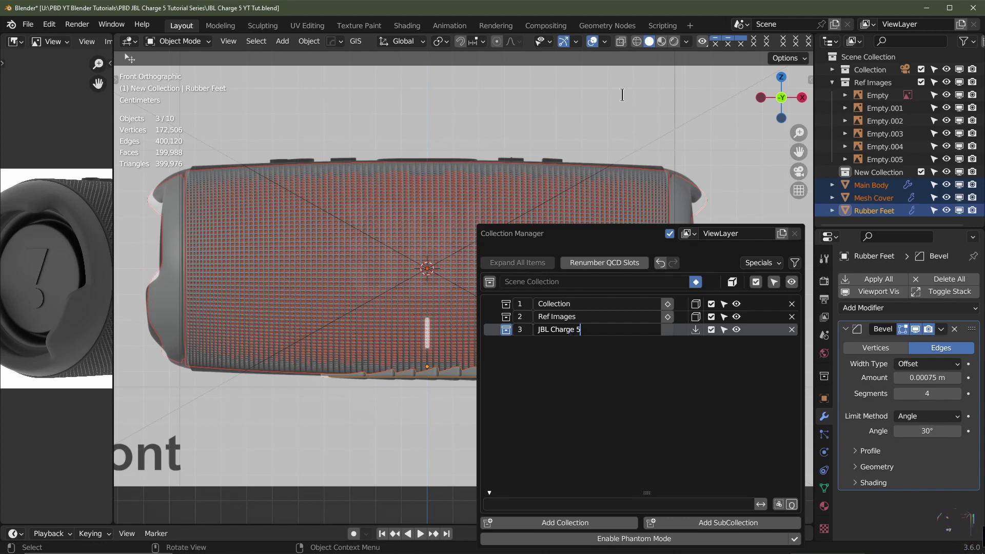
{"action": "key", "text": "Return"}
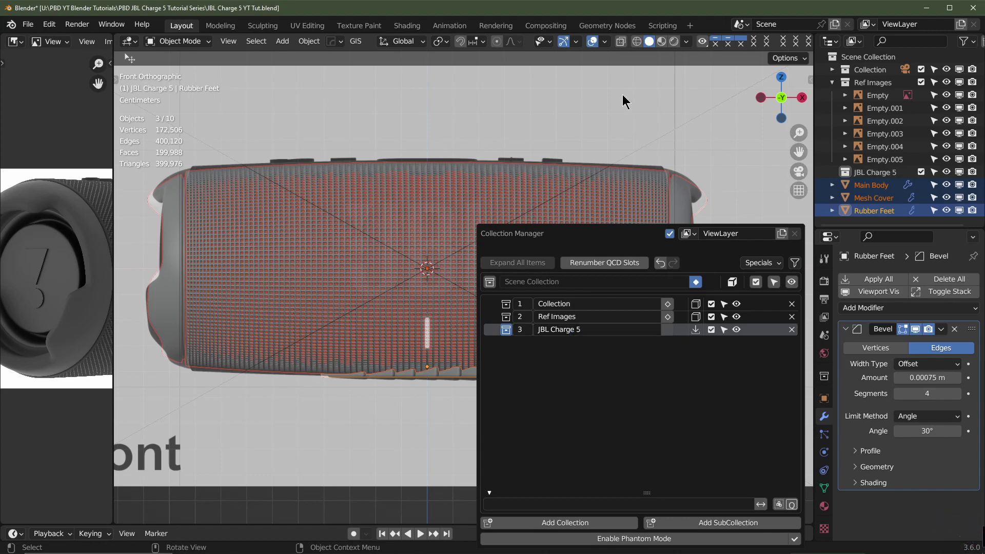
{"action": "left_click", "coordinate": [696, 330]}
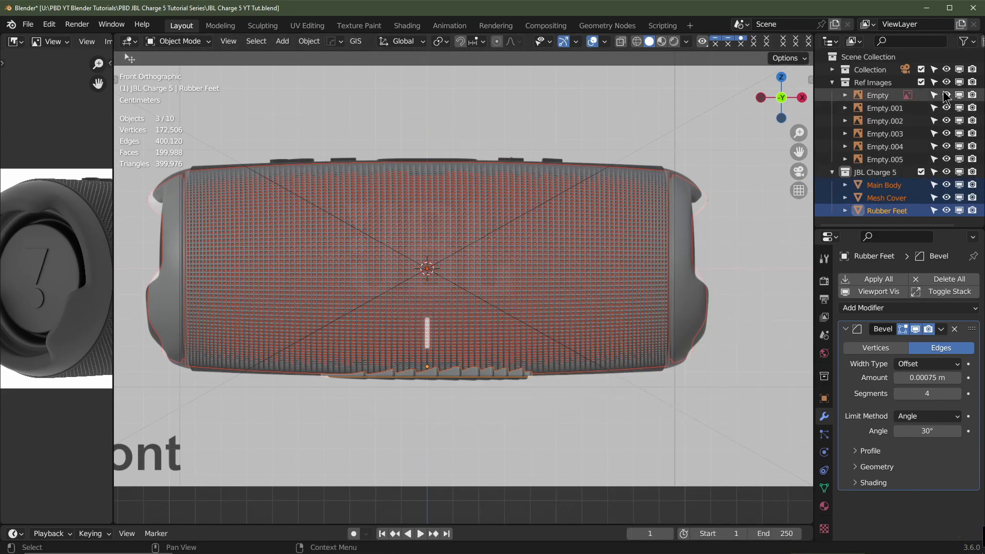
Exclude the Ref Images collection and turn off the viewport overlays to look at the speaker model alone
{"action": "left_click", "coordinate": [920, 82]}
{"action": "scroll", "coordinate": [545, 275], "scroll_direction": "down", "scroll_amount": 3}
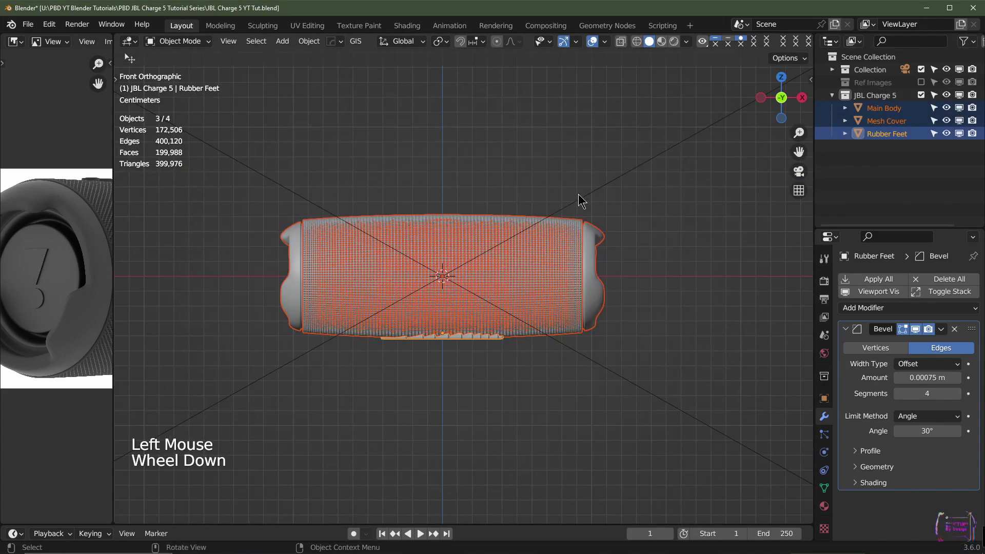
{"action": "left_click", "coordinate": [593, 41]}
{"action": "middle_click_drag", "start_coordinate": [564, 246], "coordinate": [557, 271]}
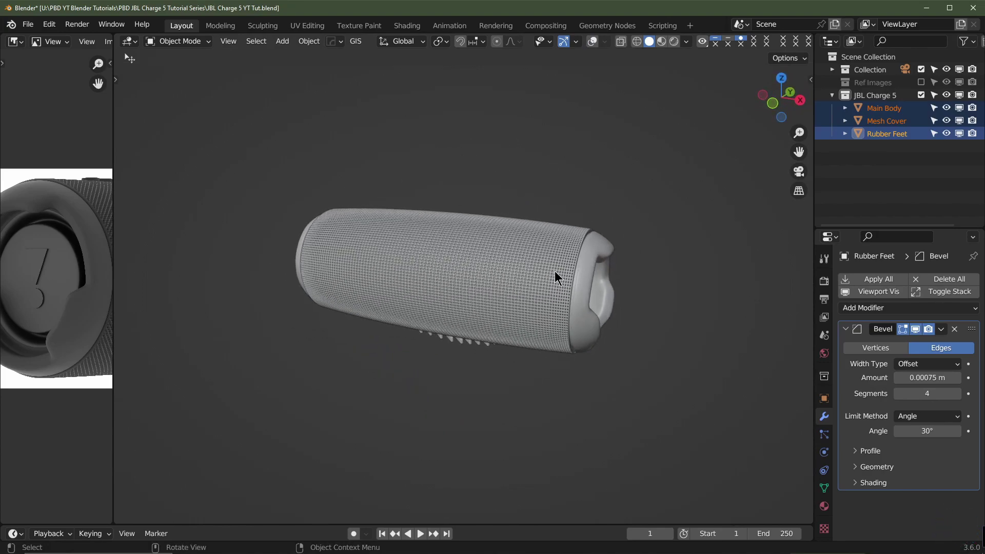
Show only the Ref Images collection with overlays on, excluding JBL Charge 5, and examine the front and top reference images
{"action": "key", "text": "KP_1"}
{"action": "left_click", "coordinate": [921, 95]}
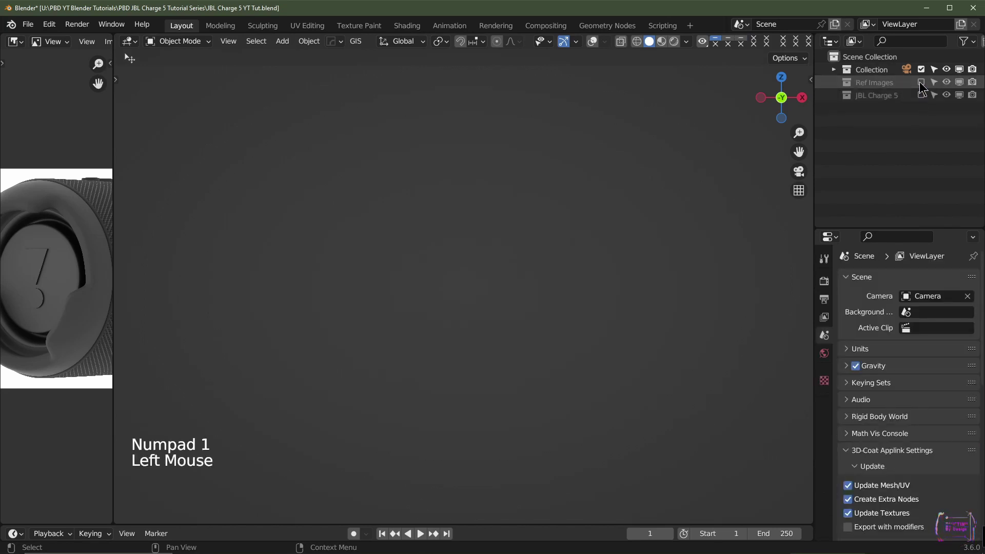
{"action": "left_click", "coordinate": [920, 82]}
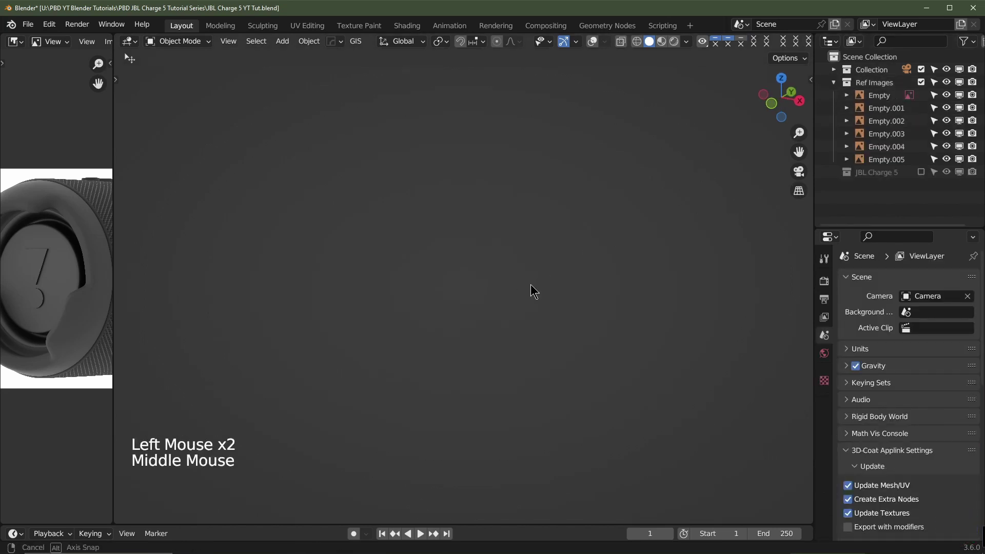
{"action": "middle_click_drag", "start_coordinate": [530, 284], "coordinate": [618, 154]}
{"action": "left_click", "coordinate": [592, 41]}
{"action": "middle_click_drag", "start_coordinate": [461, 256], "coordinate": [396, 320]}
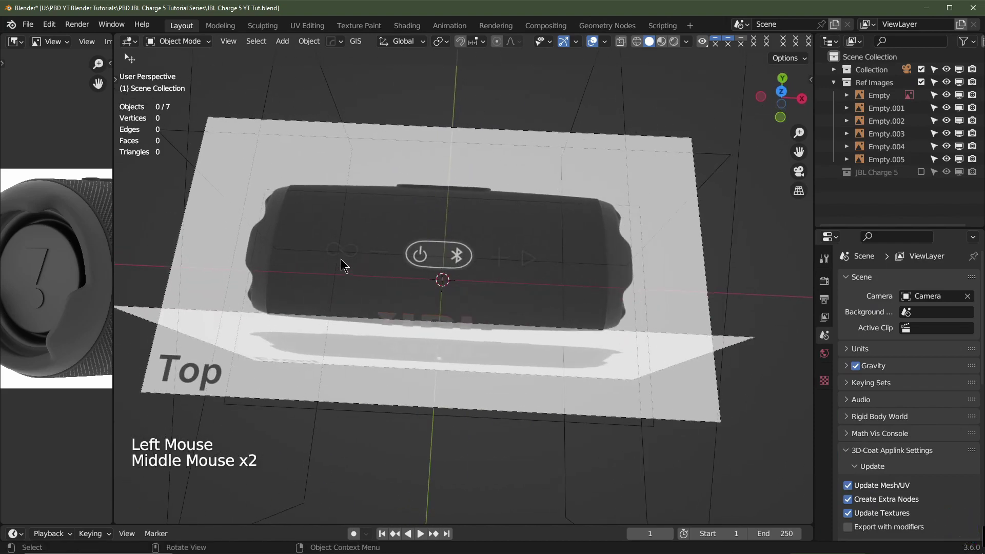
{"action": "mouse_move", "coordinate": [539, 257]}
{"action": "middle_mouse_down"}
{"action": "mouse_move", "coordinate": [525, 325]}
{"action": "mouse_move", "coordinate": [540, 266]}
{"action": "middle_mouse_up"}
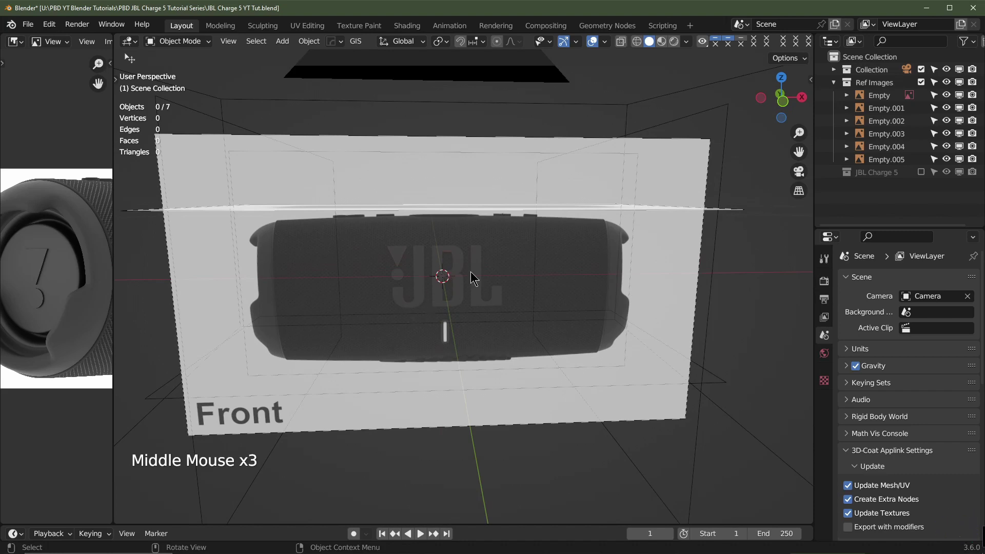
{"action": "middle_click_drag", "start_coordinate": [516, 259], "coordinate": [470, 320]}
{"action": "scroll", "coordinate": [477, 302], "scroll_direction": "up", "scroll_amount": 2}
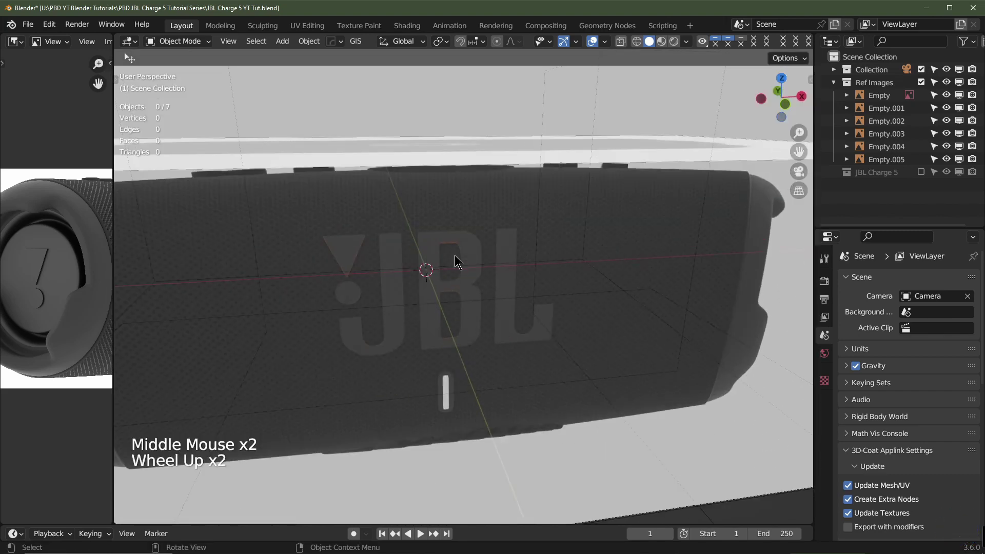
{"action": "middle_click_drag", "start_coordinate": [455, 254], "coordinate": [519, 328]}
{"action": "scroll", "coordinate": [460, 297], "scroll_direction": "down", "scroll_amount": 2}
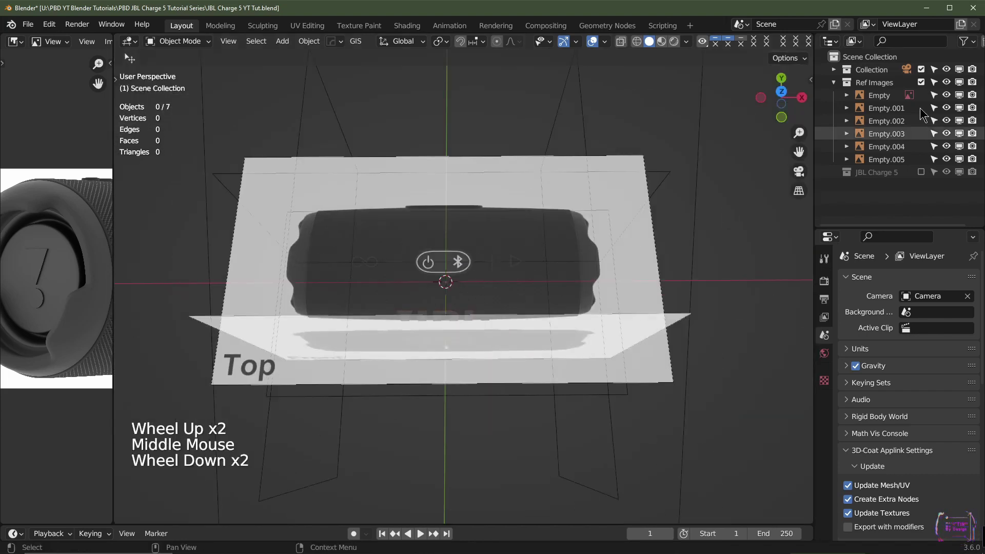
Show the JBL Charge 5 collection again and view the speaker in front orthographic view with overlays off
{"action": "left_click", "coordinate": [921, 172]}
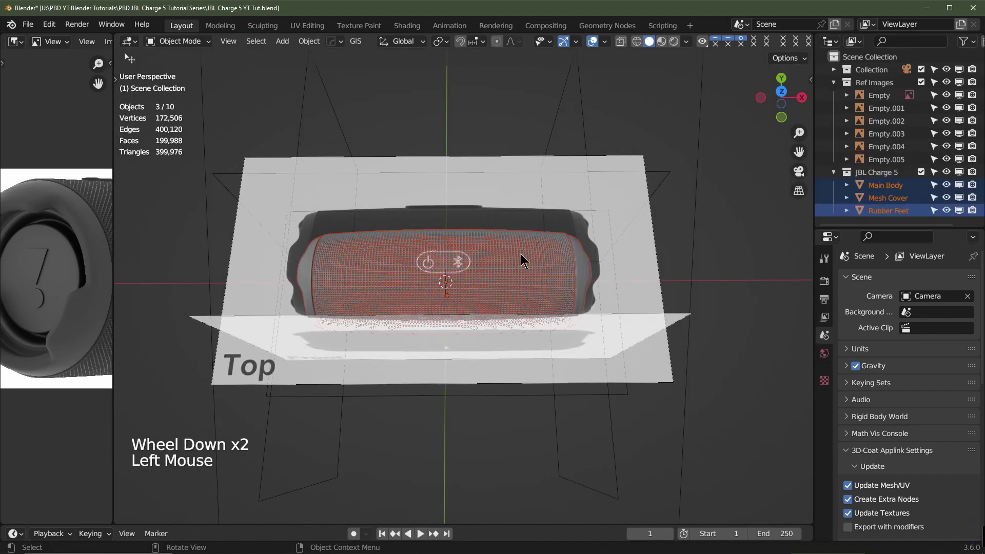
{"action": "key", "text": "KP_1"}
{"action": "scroll", "coordinate": [456, 292], "scroll_direction": "up", "scroll_amount": 2}
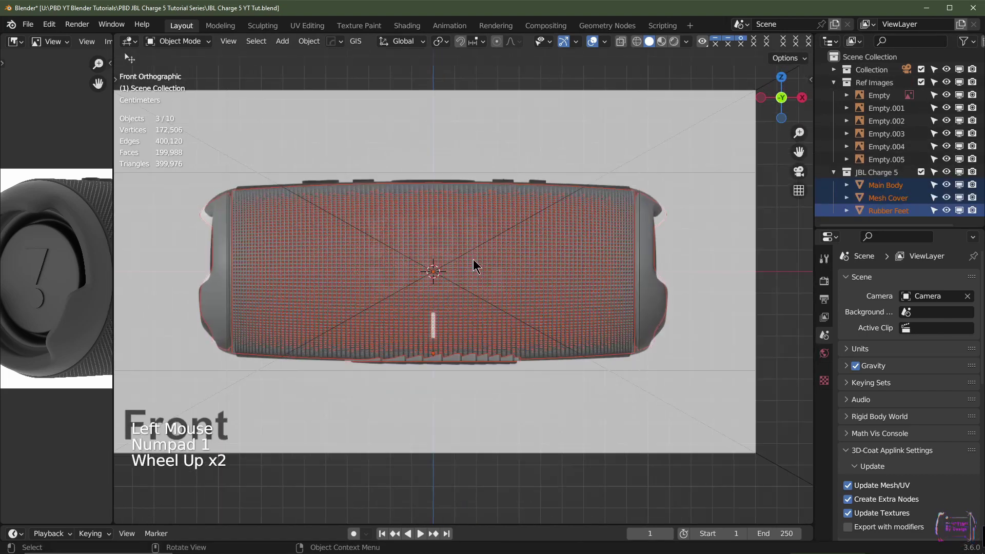
{"action": "left_click", "coordinate": [593, 41]}
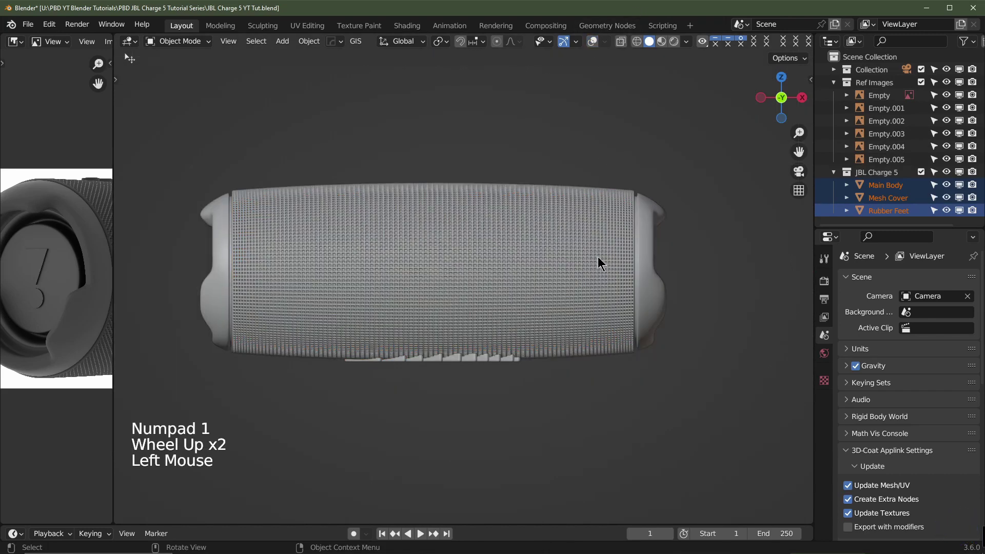